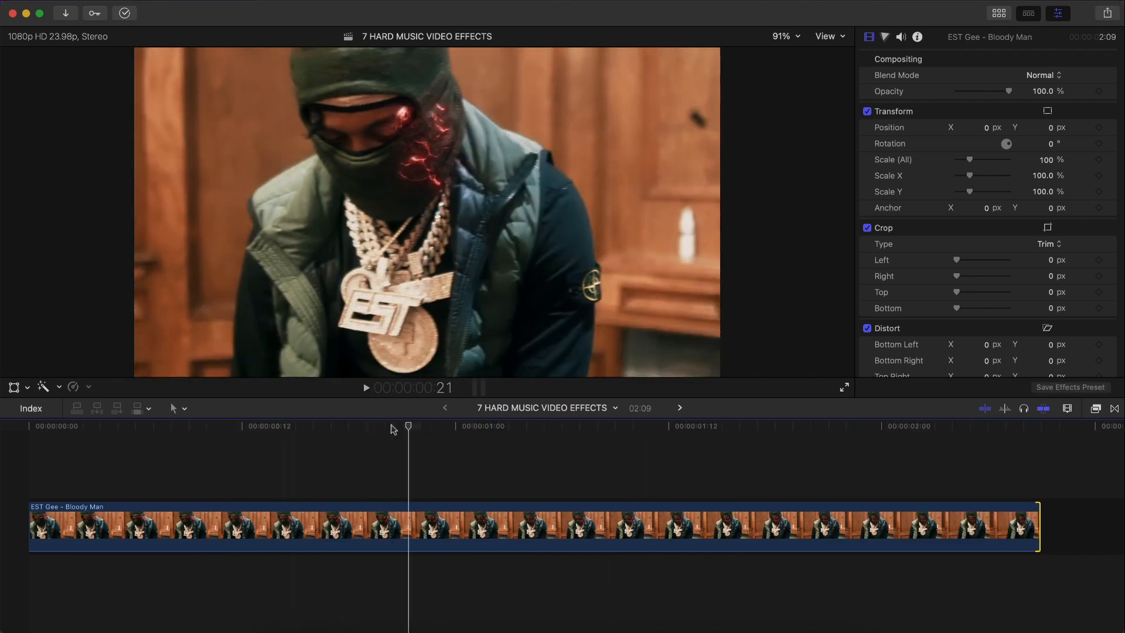
Split the EST Gee - Bloody Man clip at 00:14 and 01:13 to isolate a middle section.
mouse_move(391, 430)
mouse_down()
mouse_move(73, 430)
mouse_move(385, 430)
mouse_up()
drag(506, 431, 260, 443)
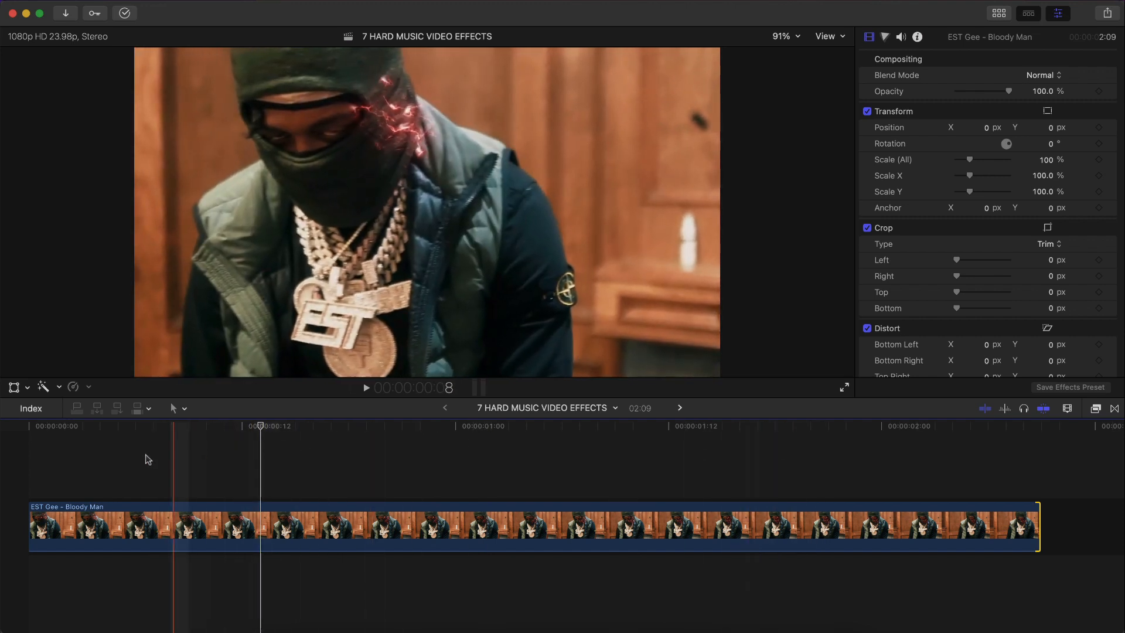
key(super+b)
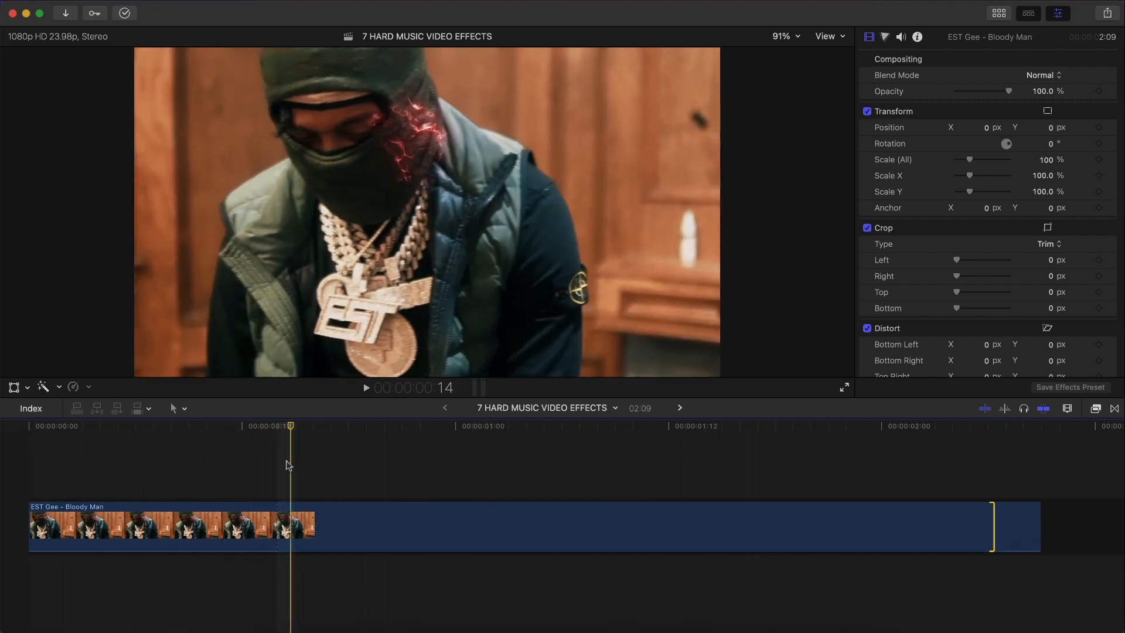
key(space)
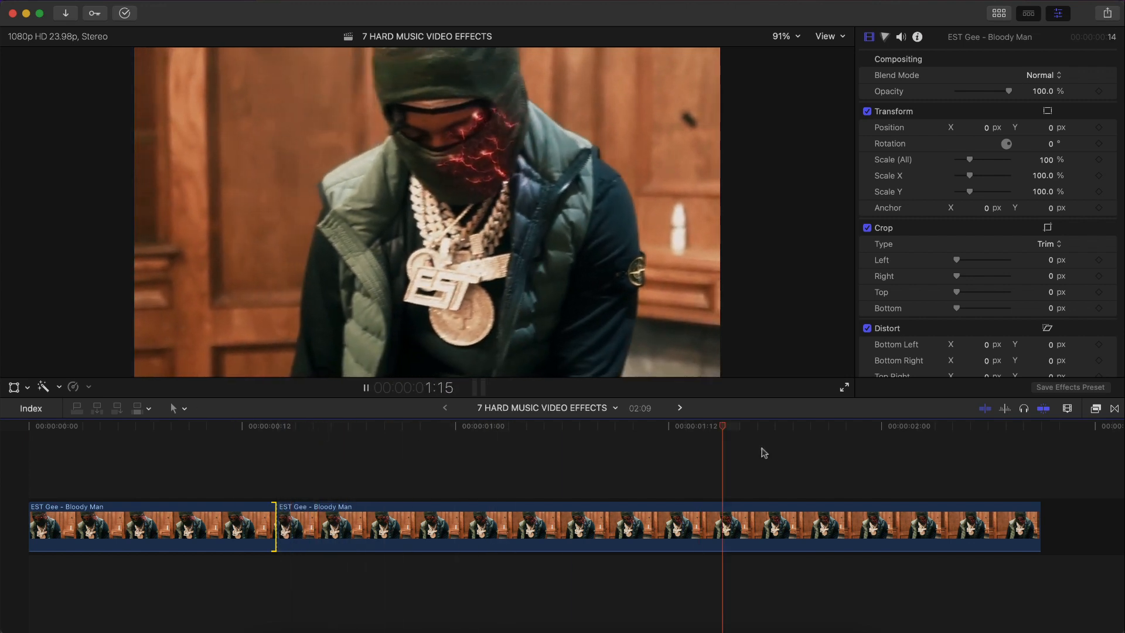
click(694, 538)
key(super+b)
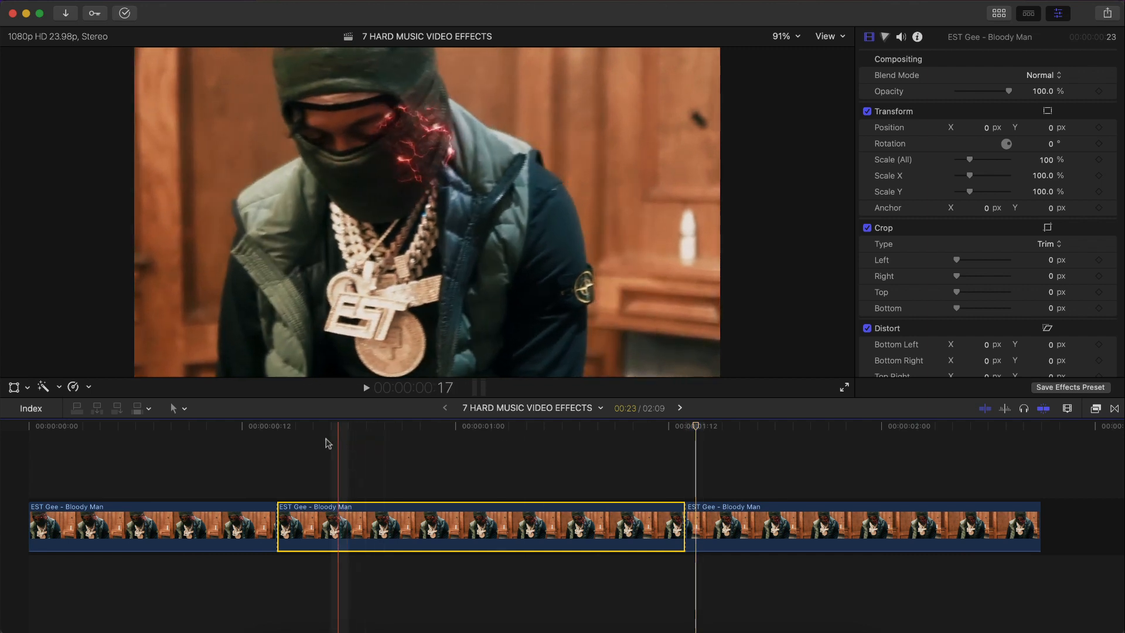
Add a Transform keyframe at the start of the middle clip (00:14).
mouse_move(290, 428)
mouse_down()
mouse_move(302, 427)
mouse_move(280, 430)
mouse_up()
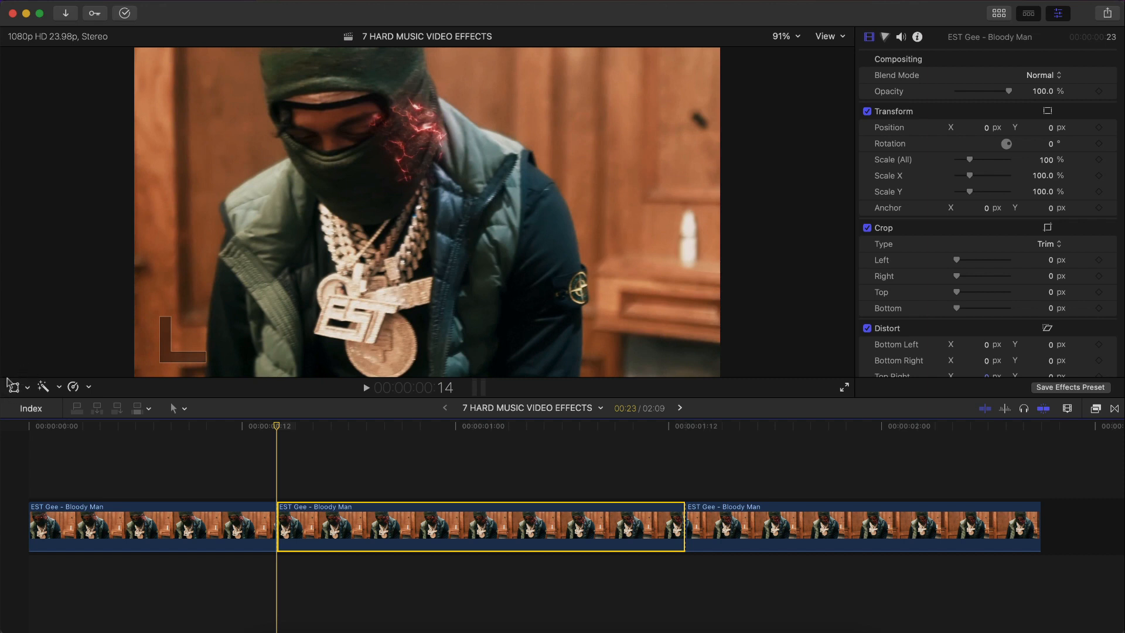
click(14, 388)
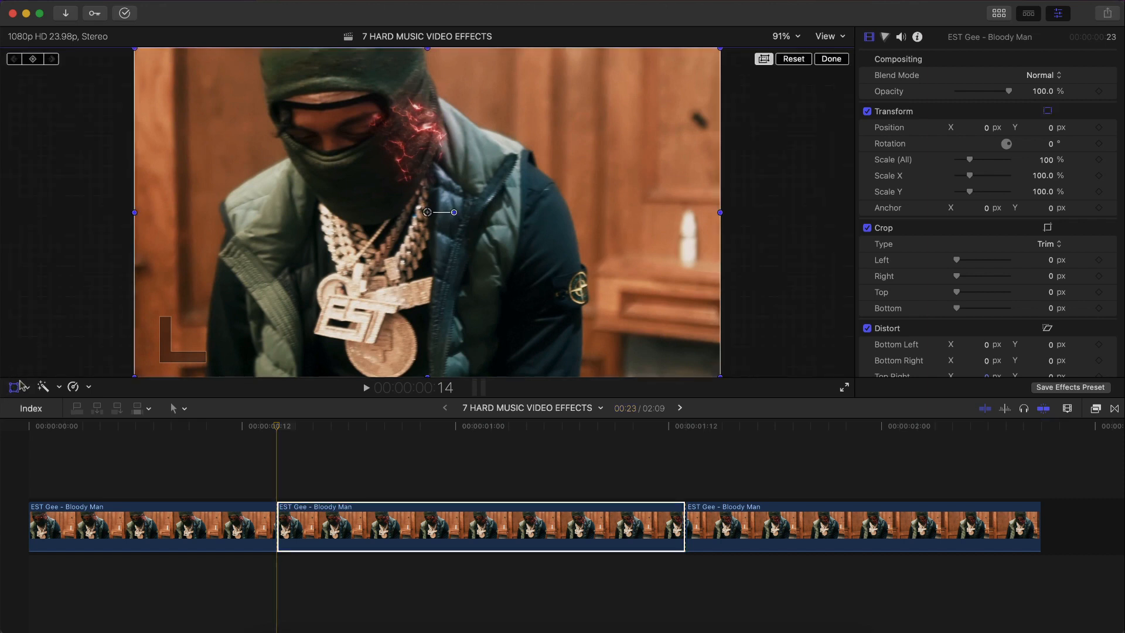
click(34, 59)
At 00:17, enlarge the middle clip to about 128.57% and move it to about X 101.9, Y -148.2 px.
drag(328, 425, 344, 427)
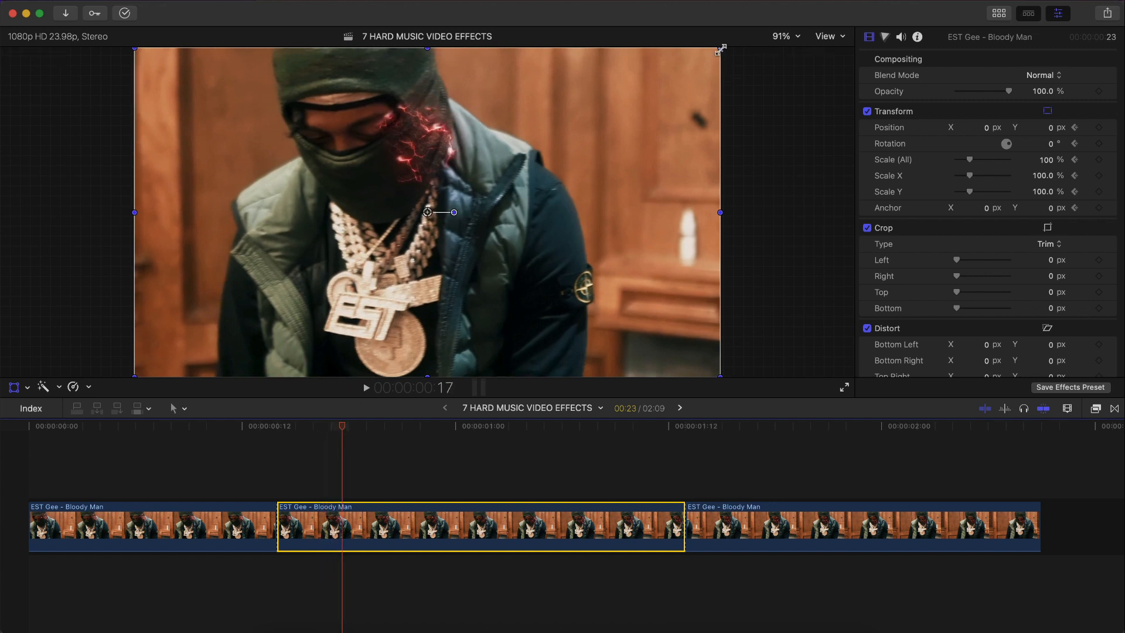
drag(720, 49, 803, 18)
drag(499, 129, 526, 168)
Keyframe the middle clip's position at about X 260.4, Y -76.6 (00:22), X -42.5, Y 48.4 (01:01), and X 35.3, Y -86.6 px (01:06).
click(324, 414)
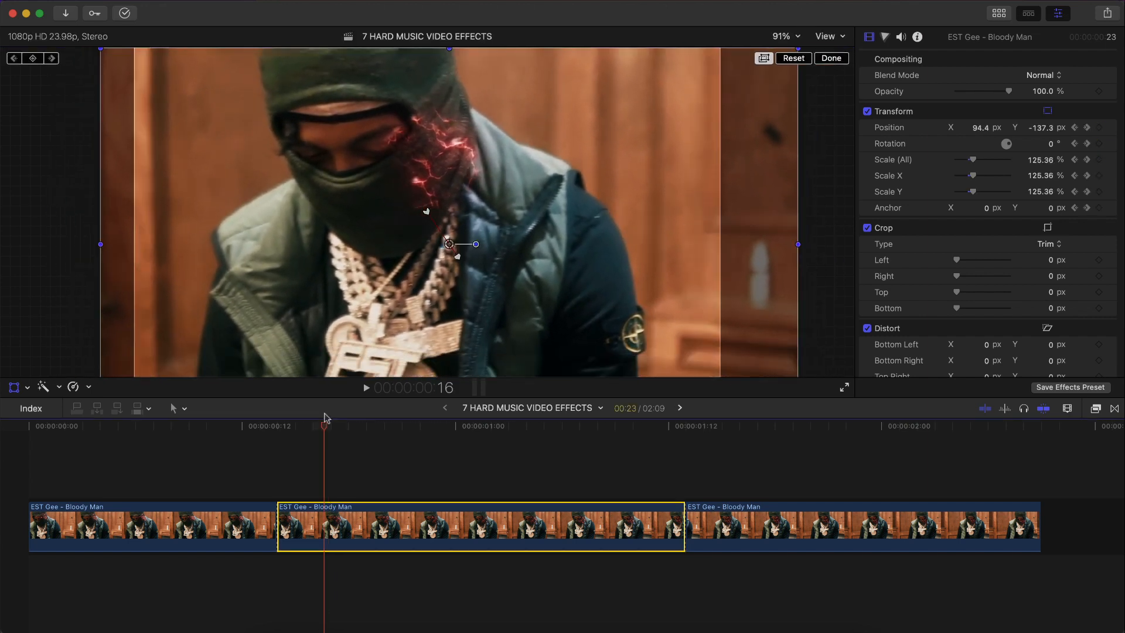
drag(326, 423, 419, 423)
drag(301, 314, 347, 285)
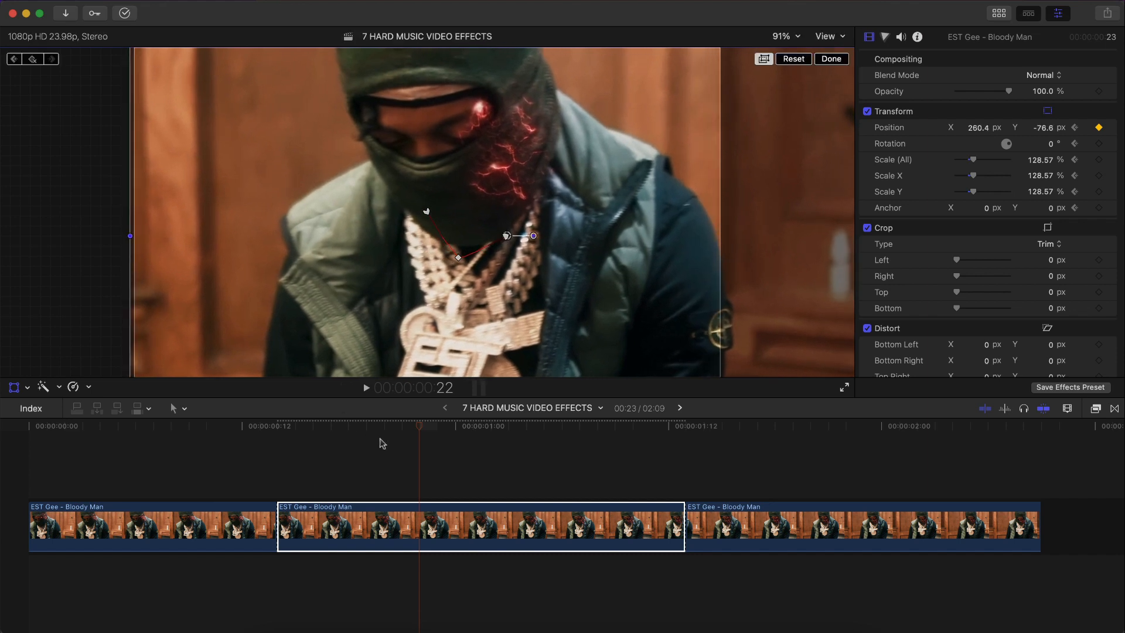
drag(403, 424, 486, 427)
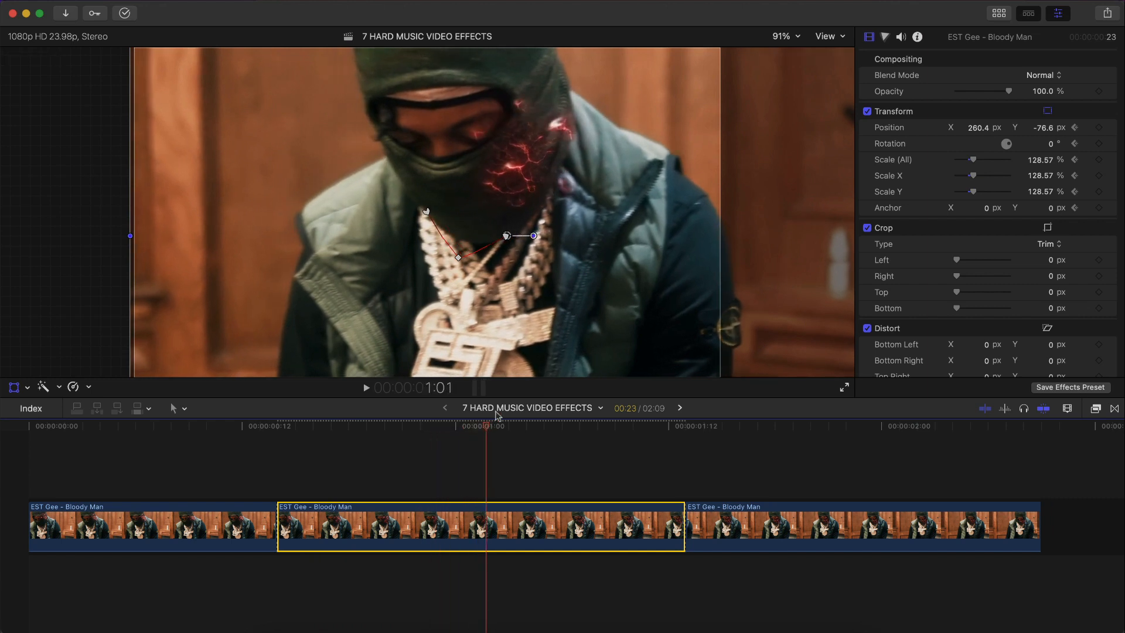
drag(610, 313, 518, 276)
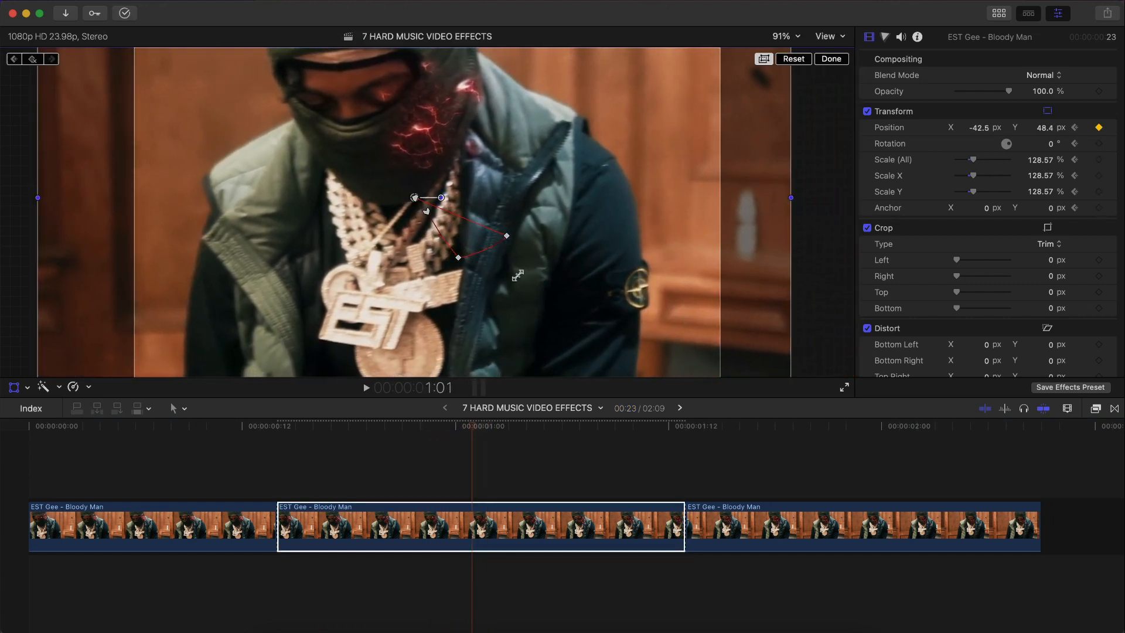
click(561, 426)
drag(539, 176, 557, 206)
At the middle clip's last frame (01:12), set its scale to 100% and its X and Y position to 0 px.
click(683, 425)
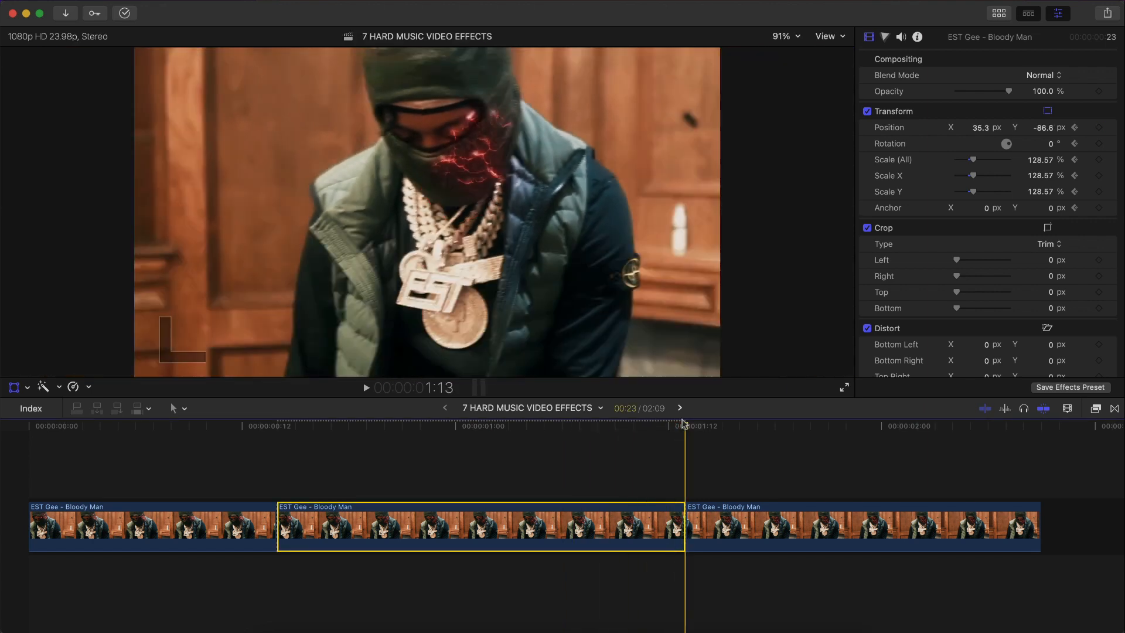
key(Left)
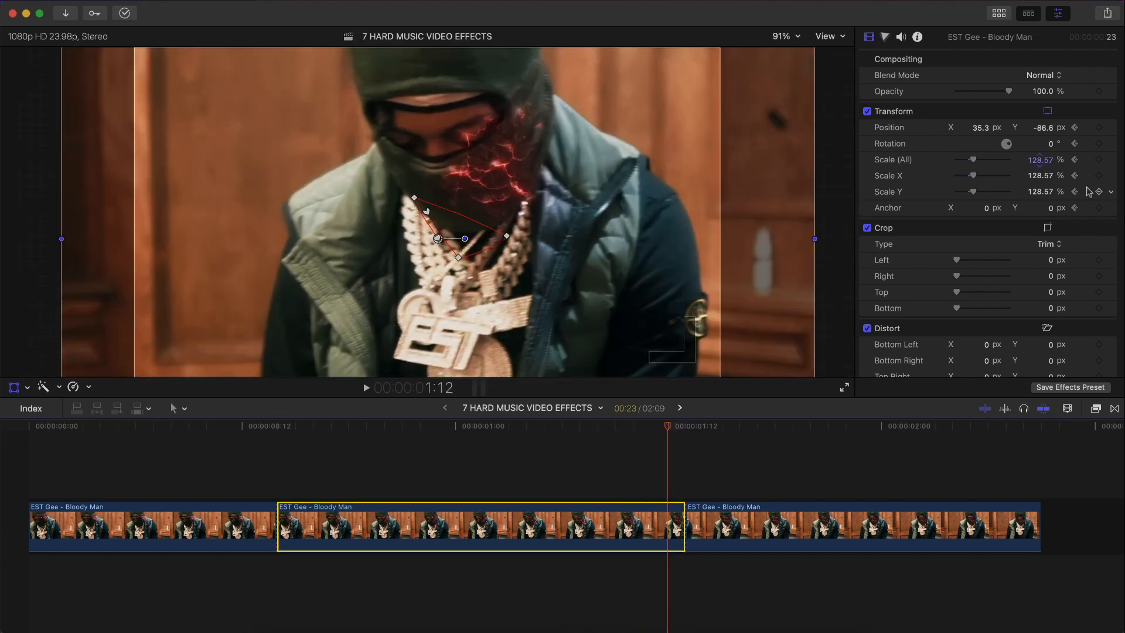
click(1037, 162)
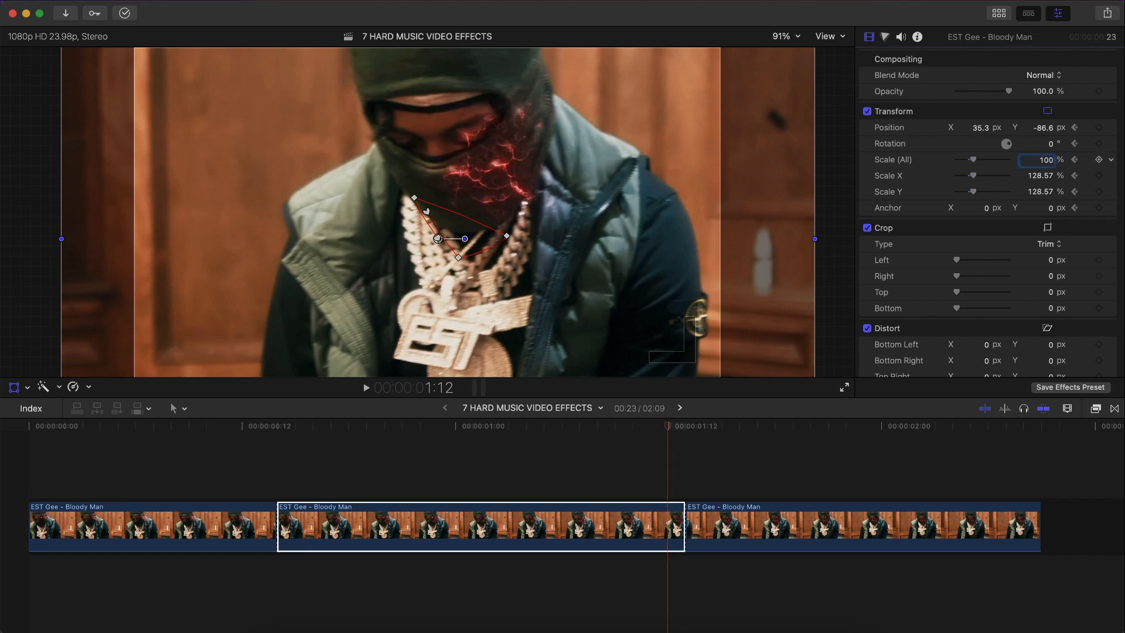
key(Return)
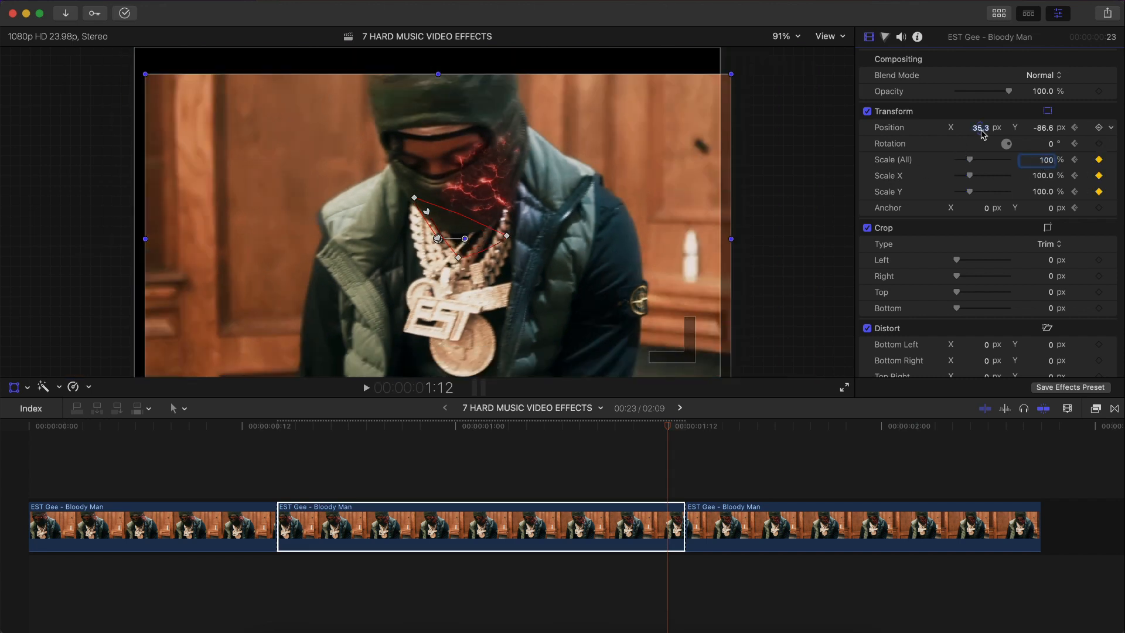
text(0)
key(Return)
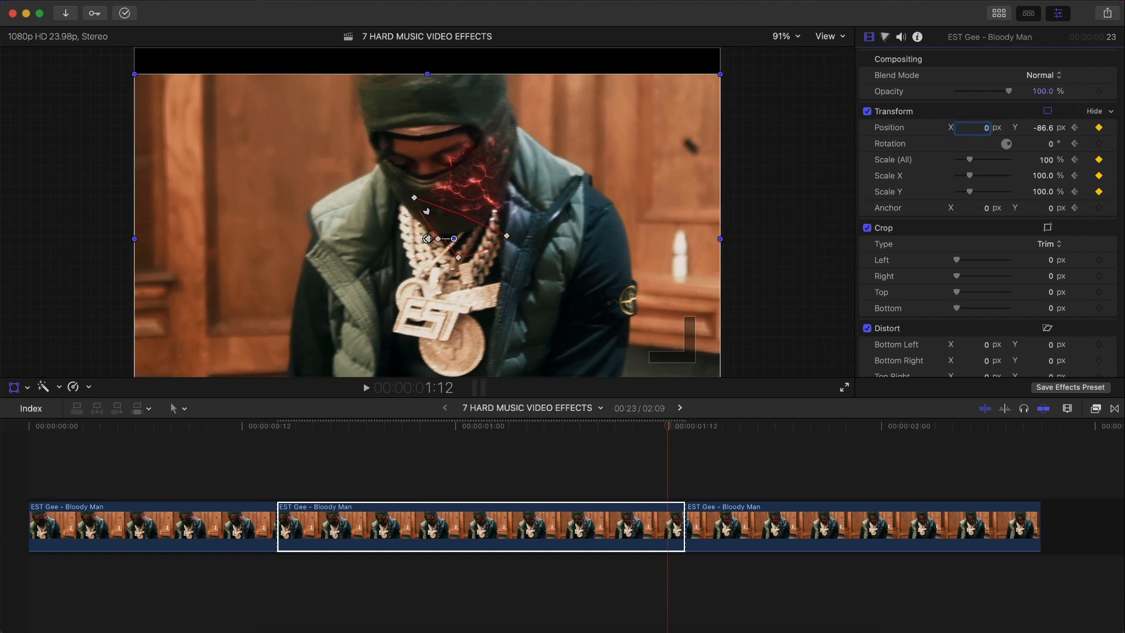
key(Return)
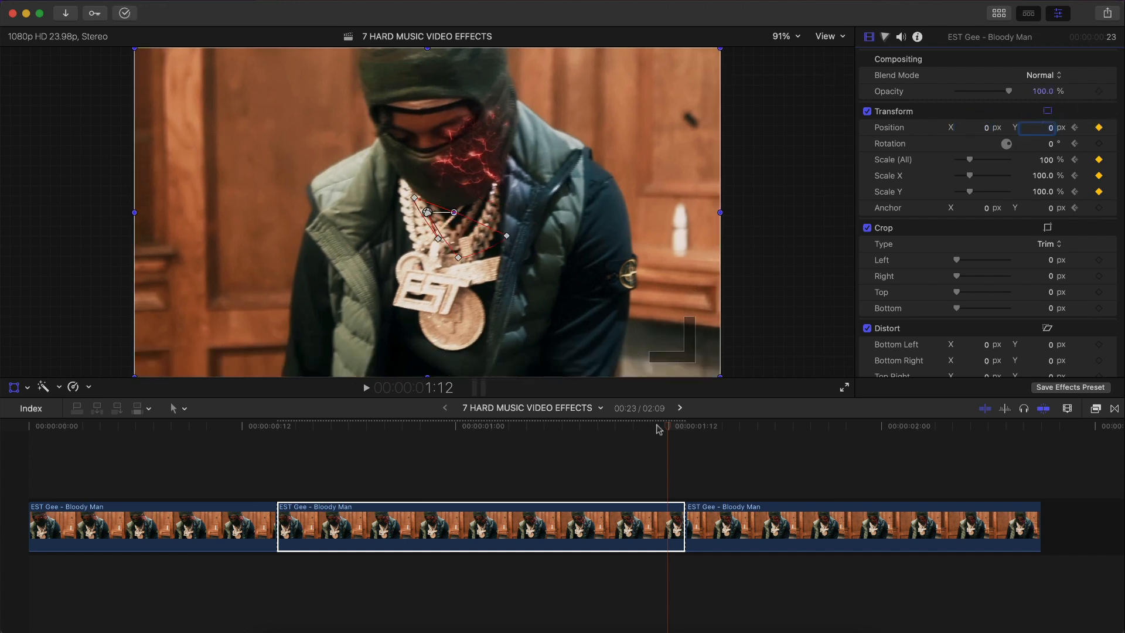
Play back the middle clip from its start to review the keyframed movement.
drag(659, 430, 276, 414)
key(space)
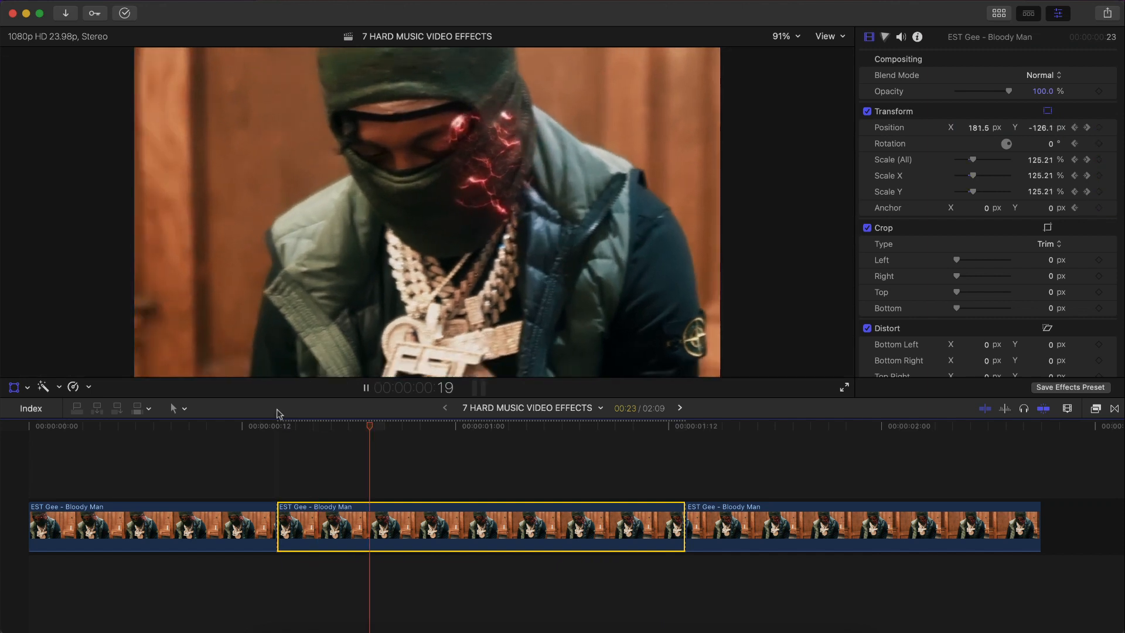
click(277, 422)
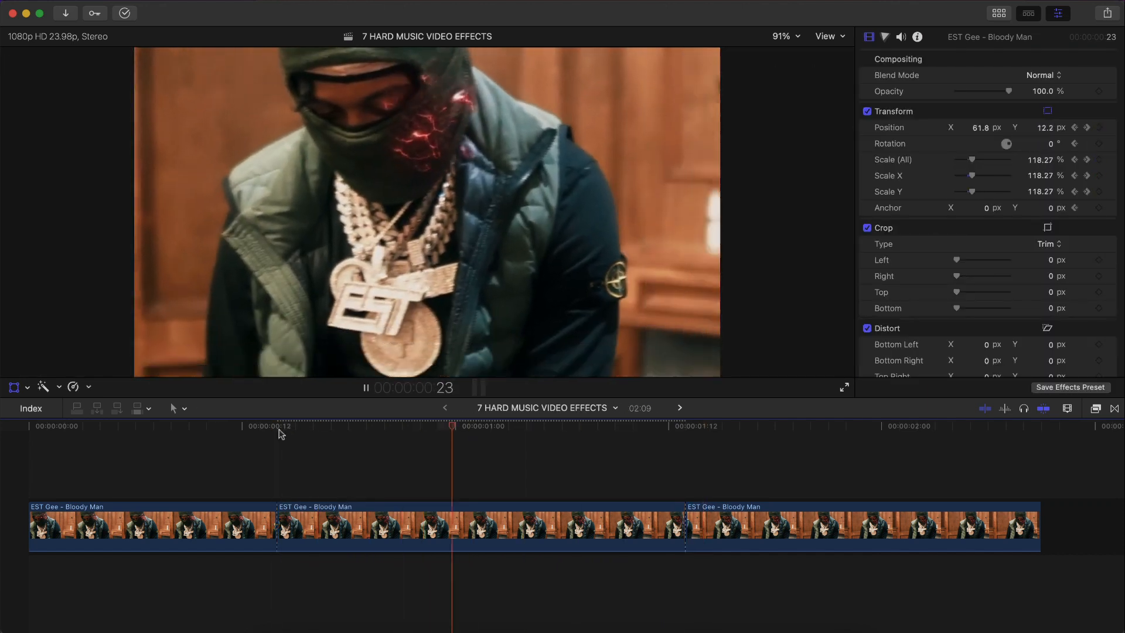
Set the middle clip's scale to about 129.05% at the 00:22 keyframe and check the following position keyframes.
drag(281, 432, 421, 452)
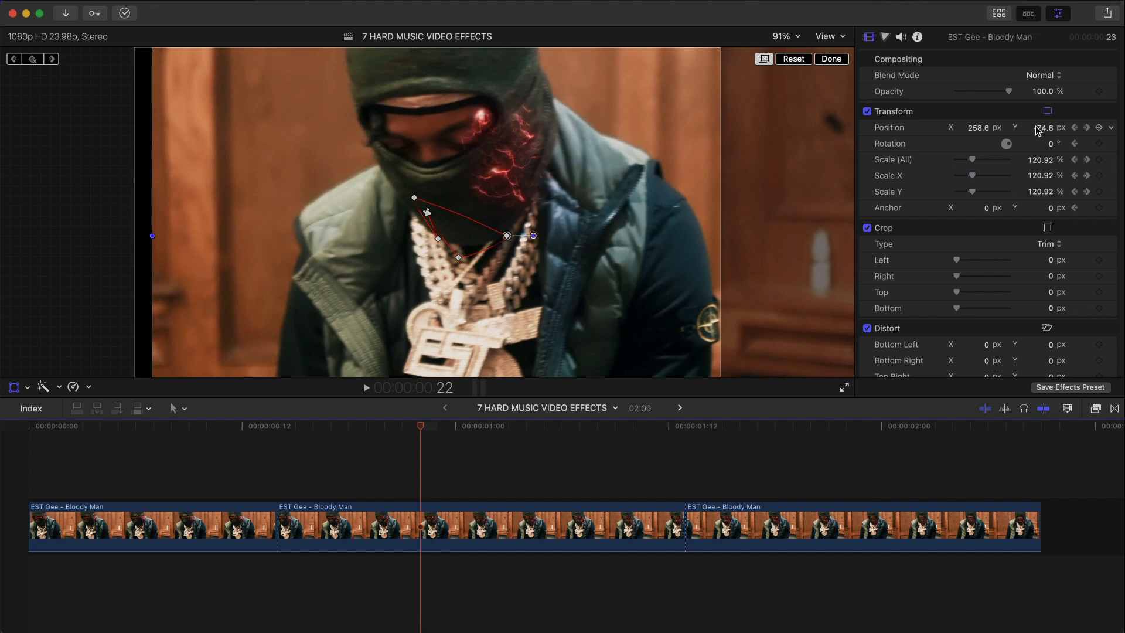
click(1076, 128)
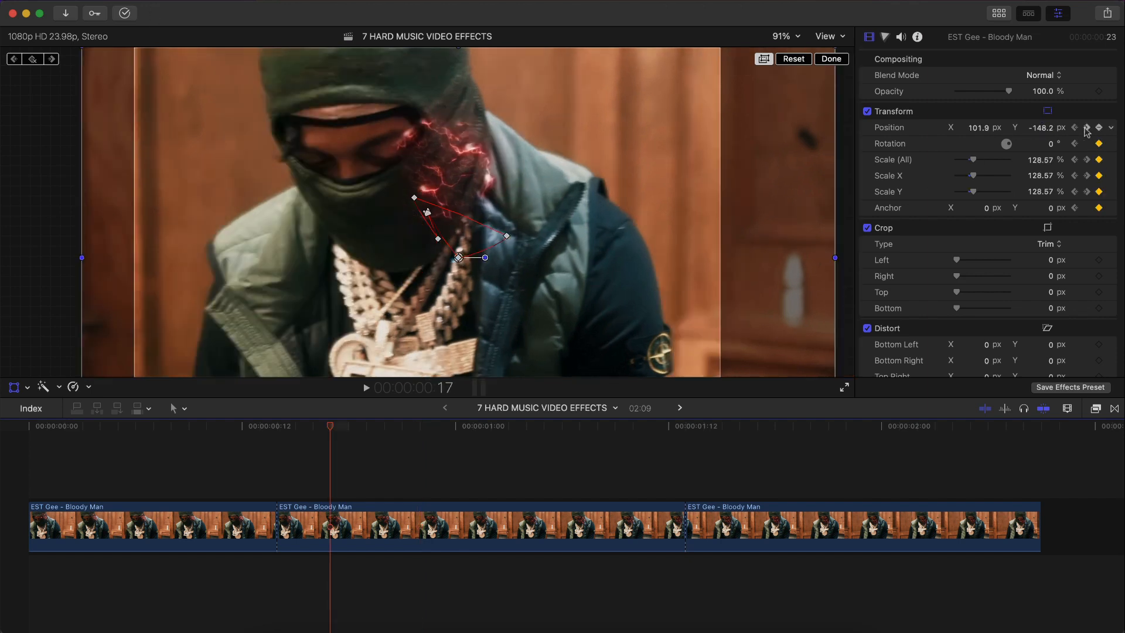
click(1087, 128)
drag(1041, 161, 1040, 157)
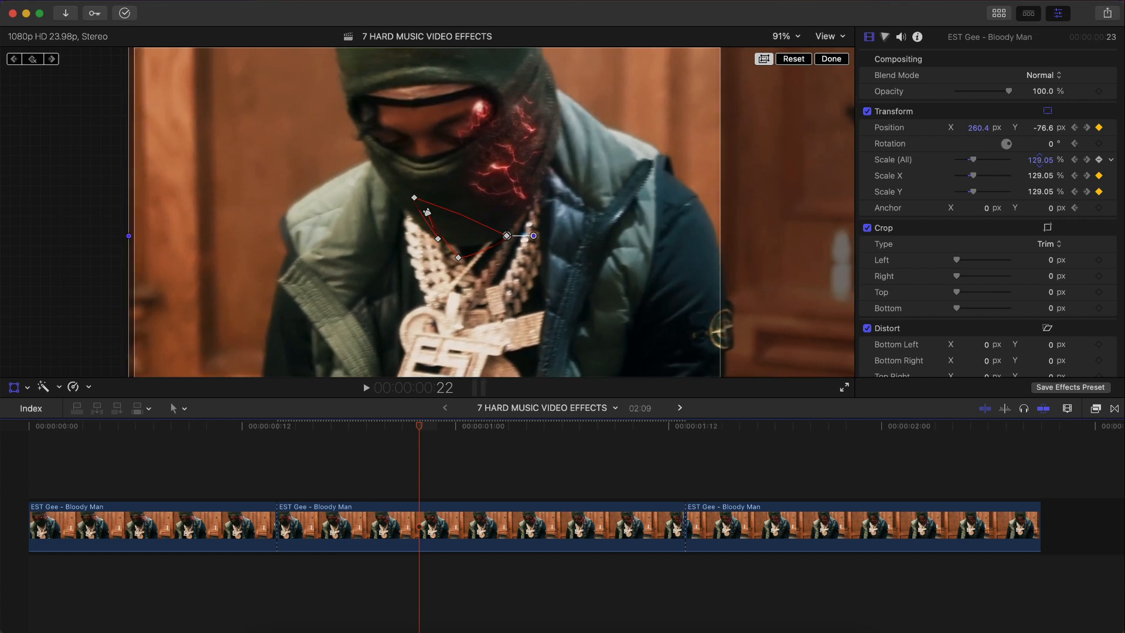
click(1087, 127)
click(1087, 128)
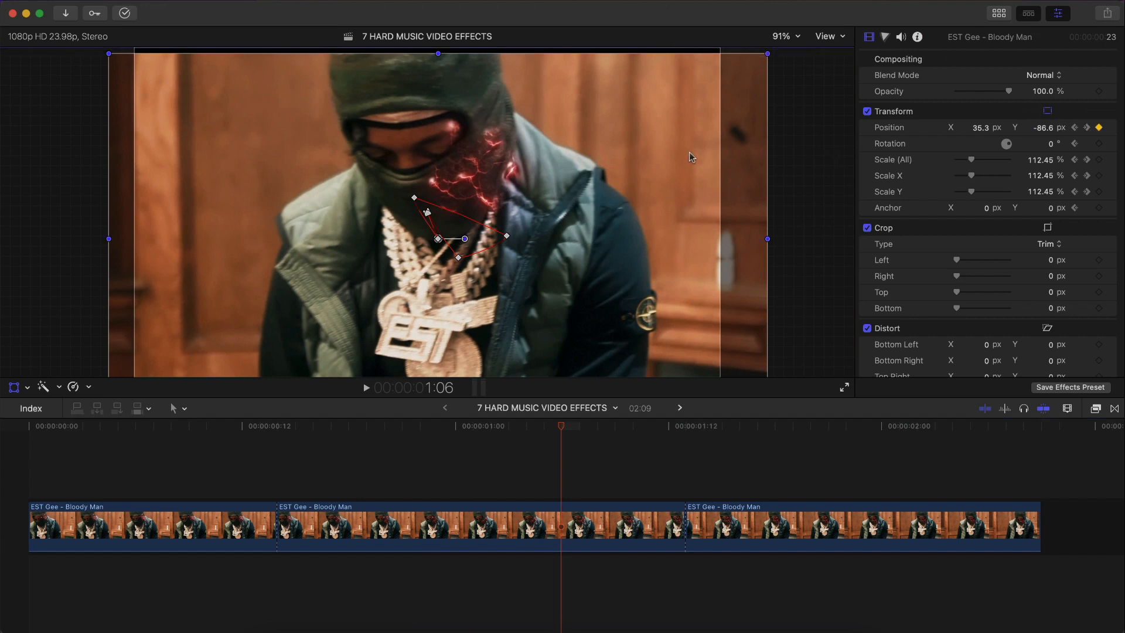
drag(689, 152, 689, 148)
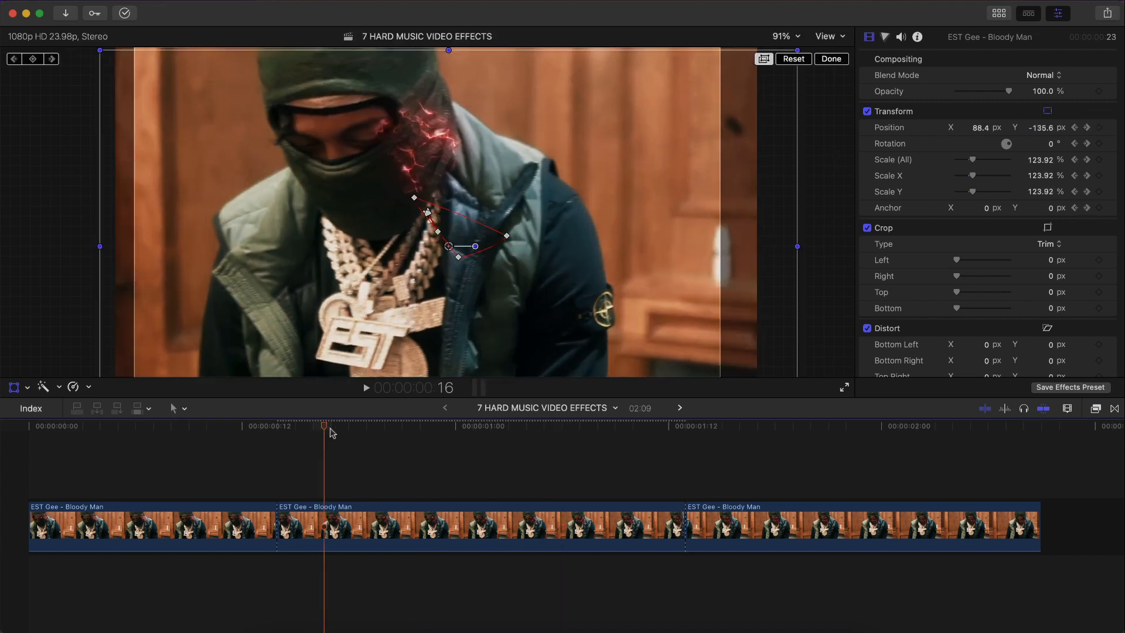
Apply the Zoom effect from the Blur category to the middle clip.
click(430, 525)
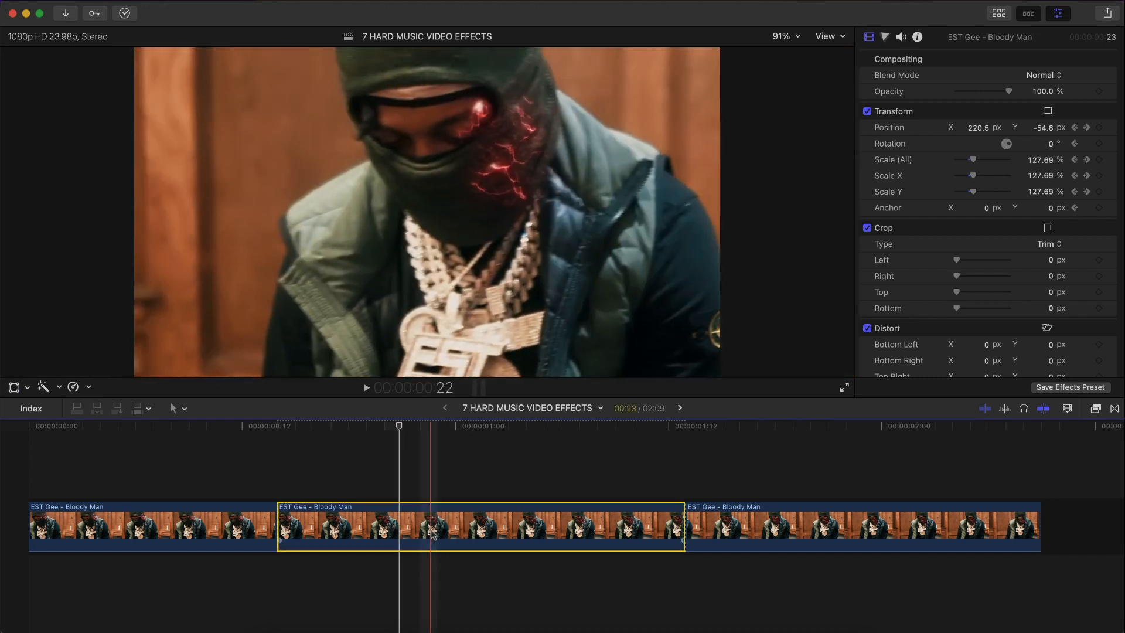
click(400, 428)
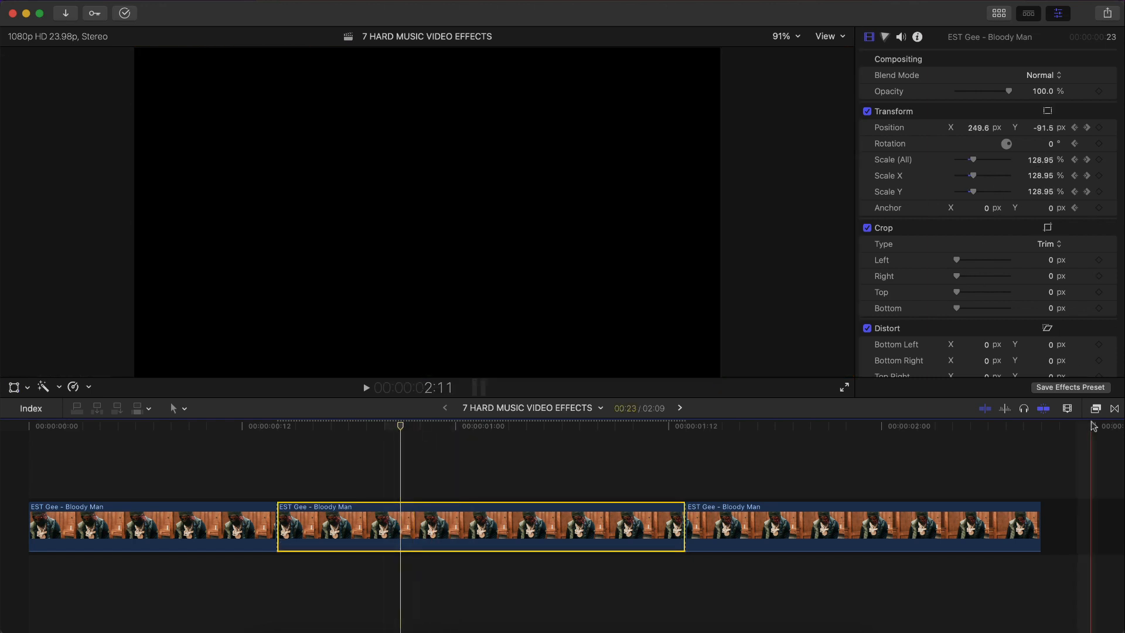
click(1097, 409)
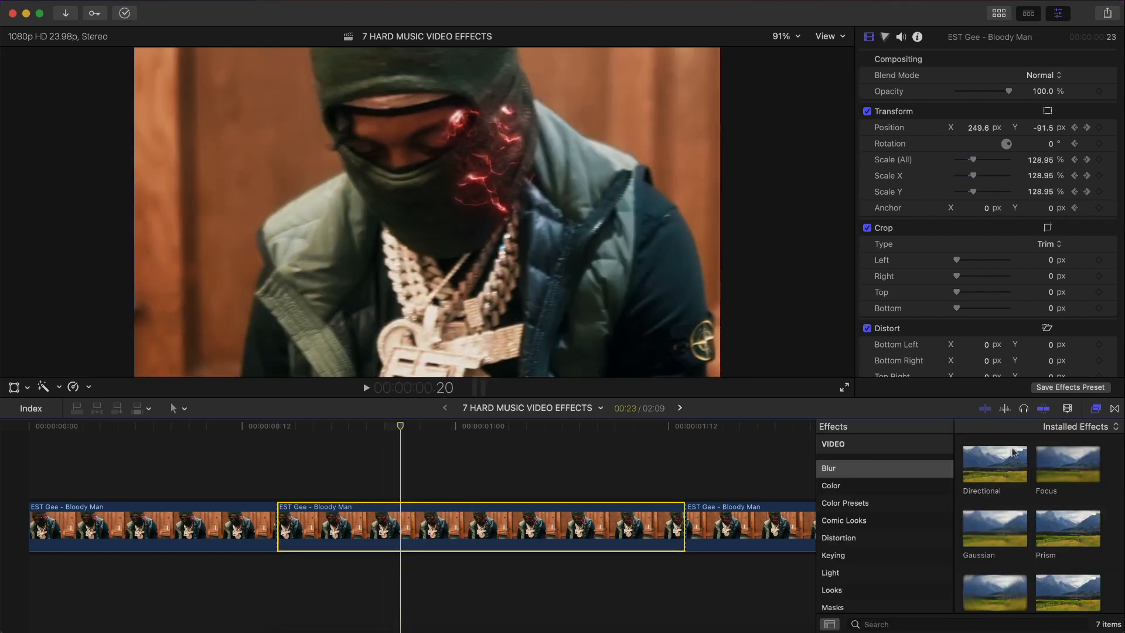
scroll(873, 469, up, 2)
scroll(1031, 528, down, 3)
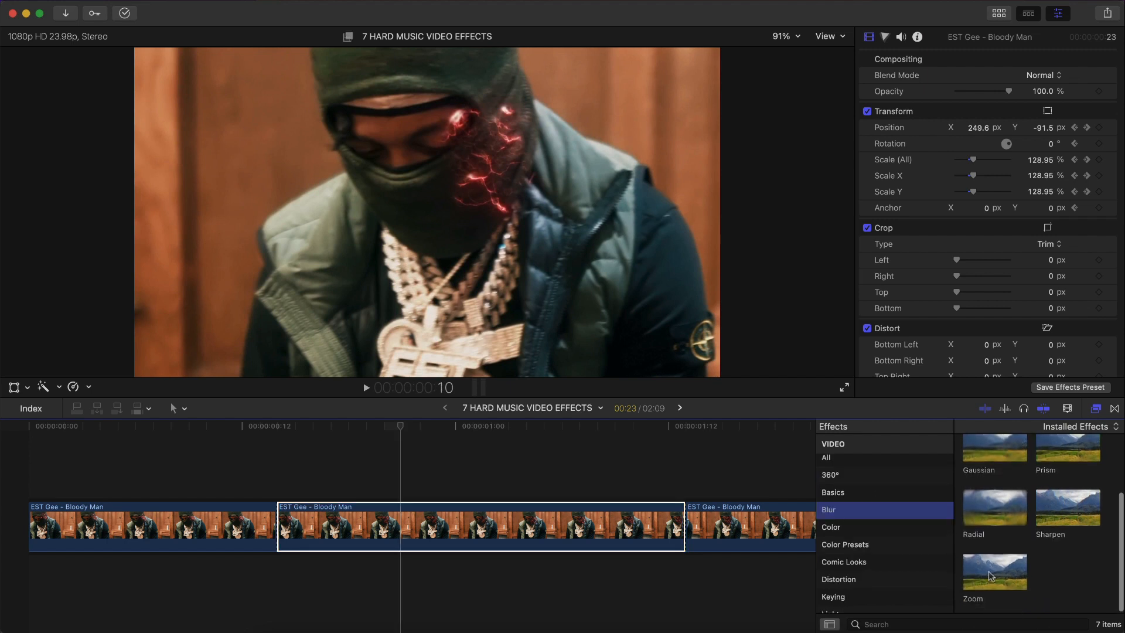
drag(992, 573, 475, 530)
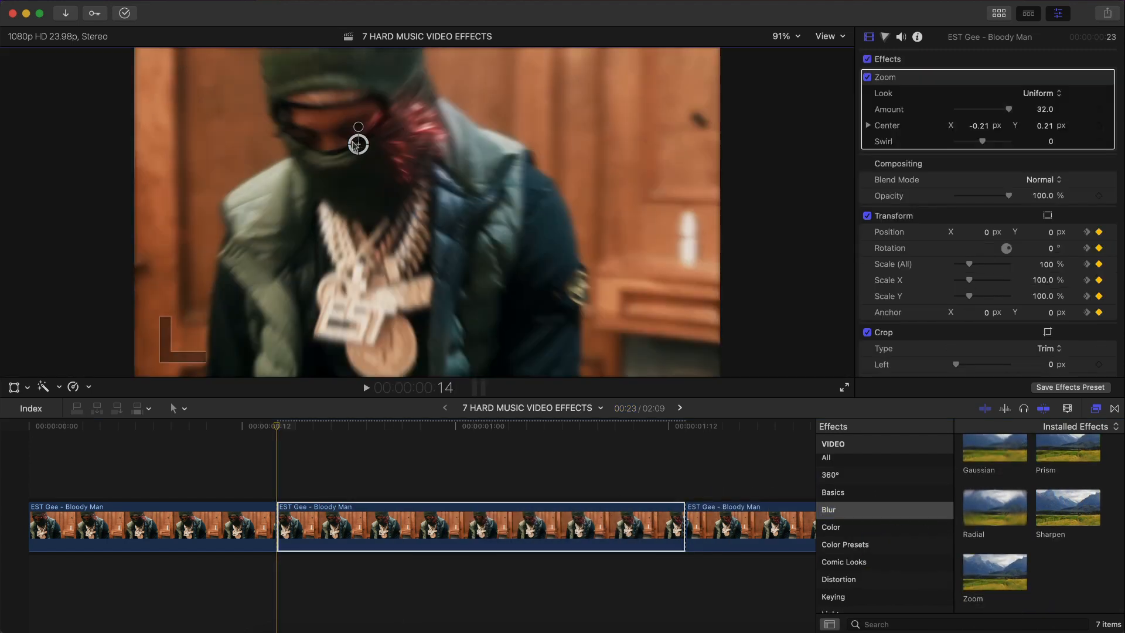
Center the Zoom blur on the face at about X -0.3, Y 0.2 and set its amount to 81.
drag(354, 141, 333, 164)
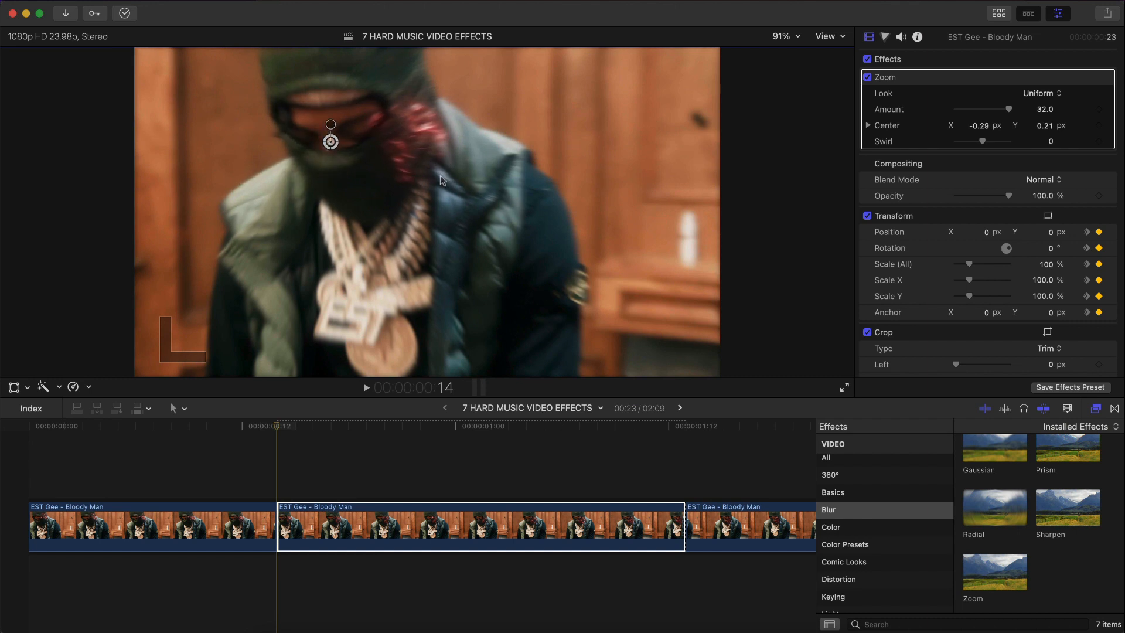
drag(330, 141, 337, 154)
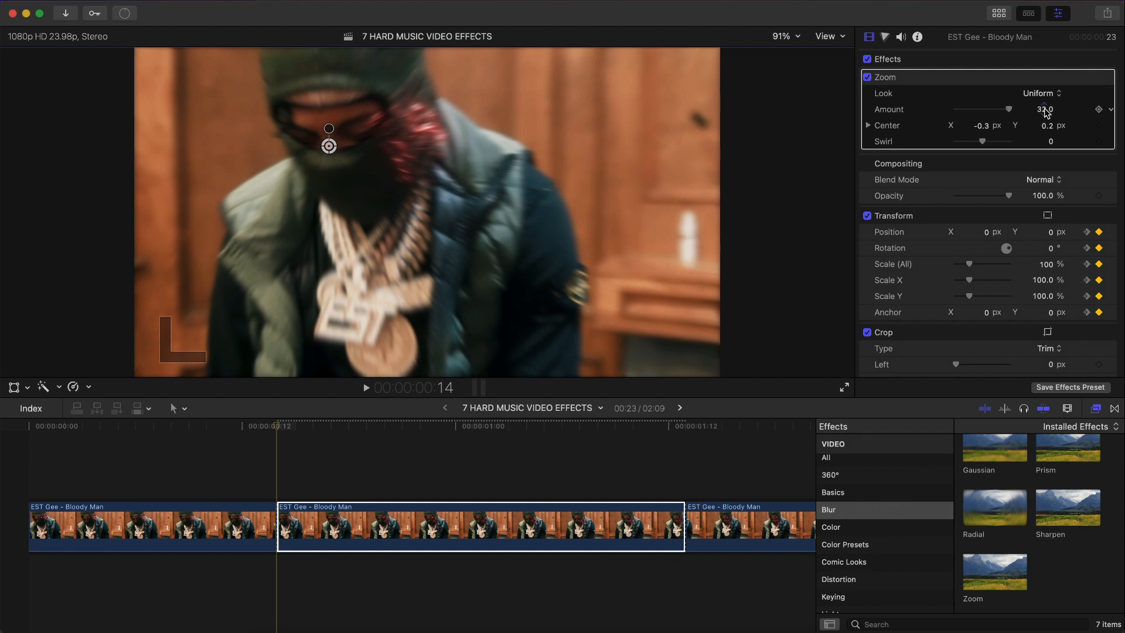
drag(1047, 113, 1049, 103)
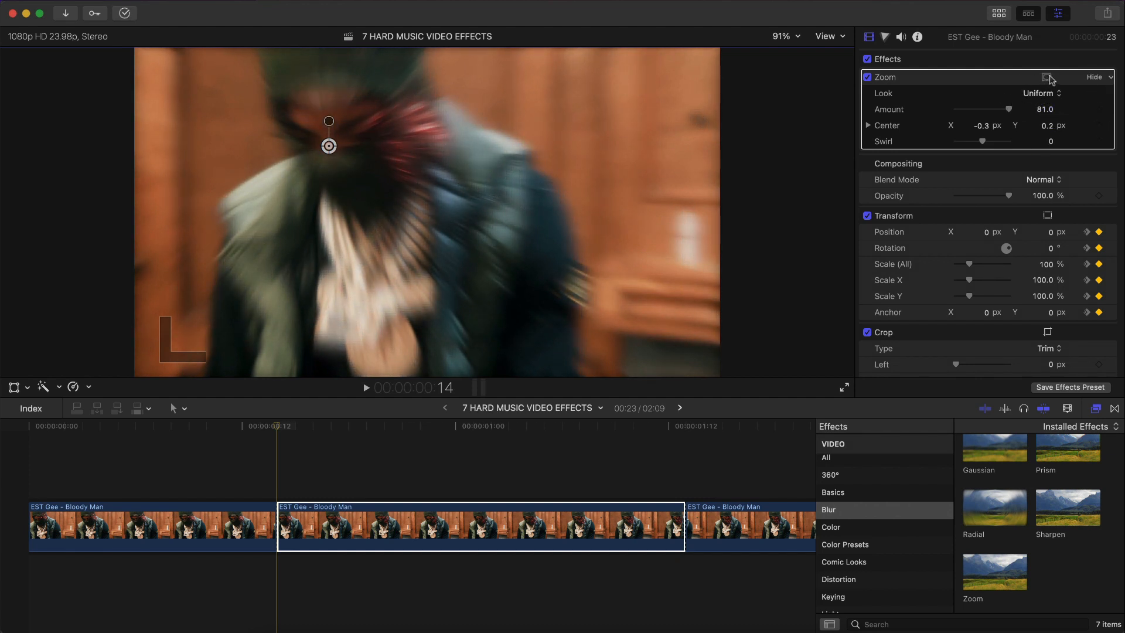
Add a shape mask to the Zoom effect and invert it.
click(1048, 78)
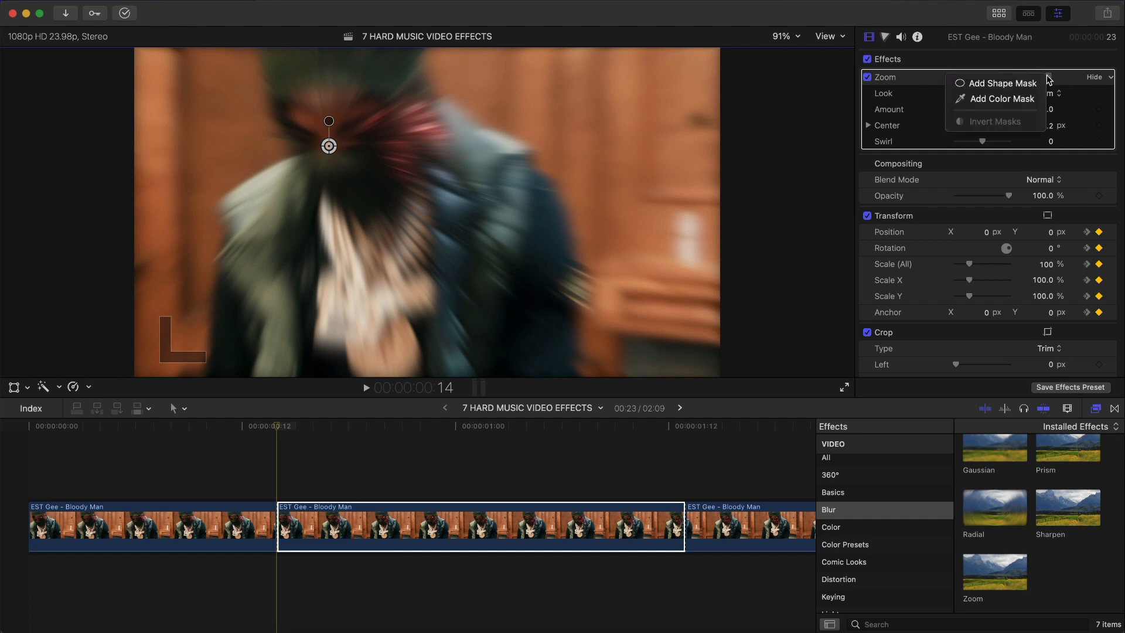
click(996, 86)
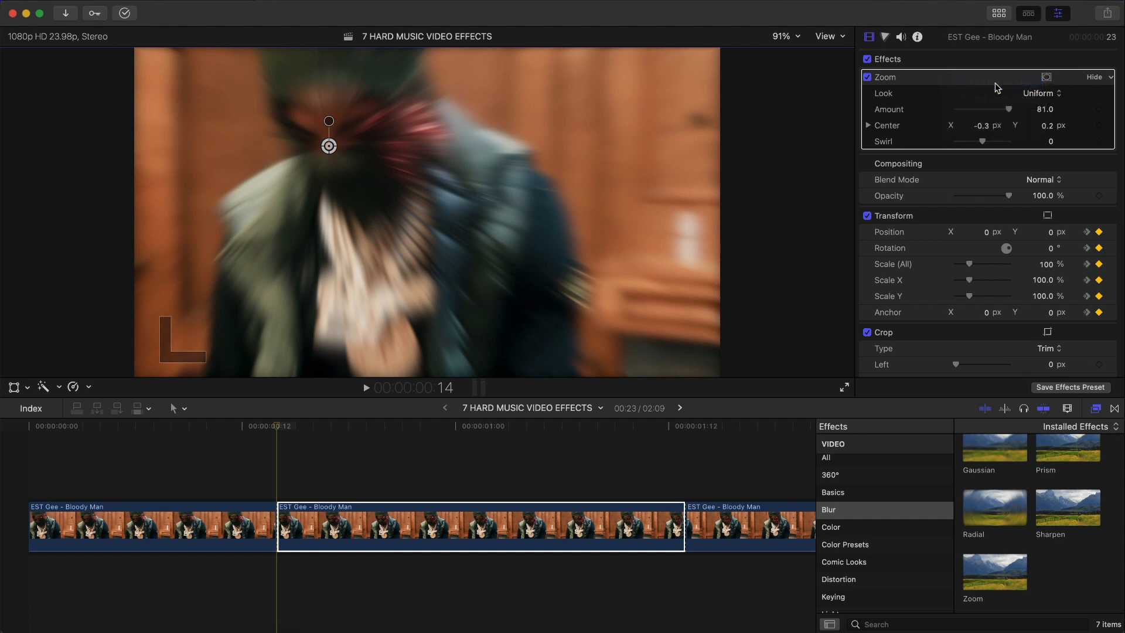
click(1047, 78)
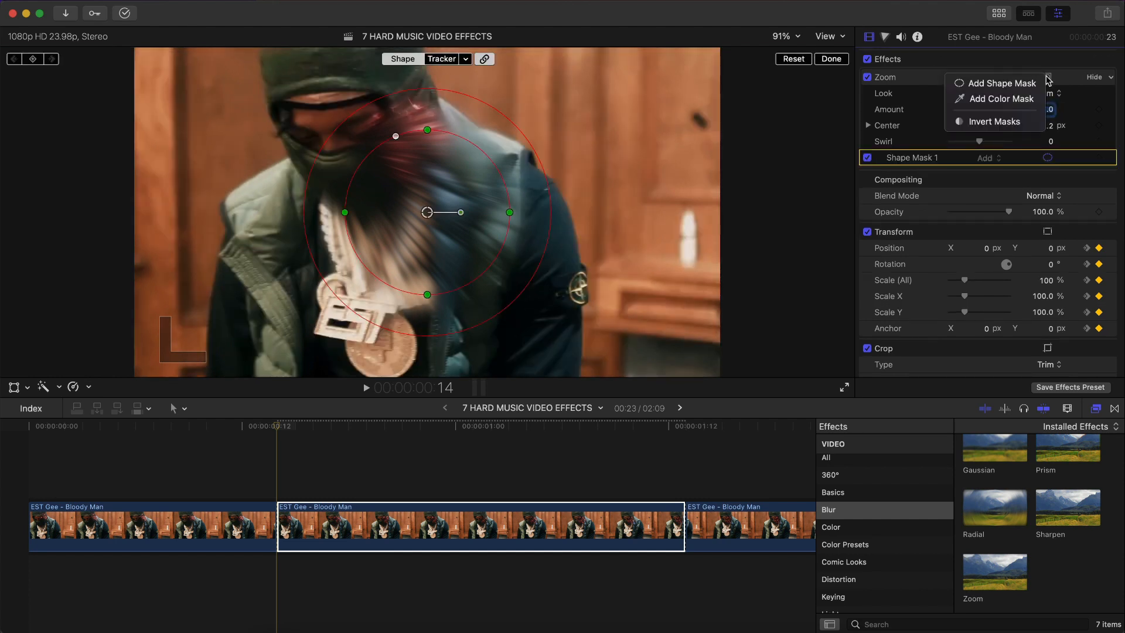
click(1009, 122)
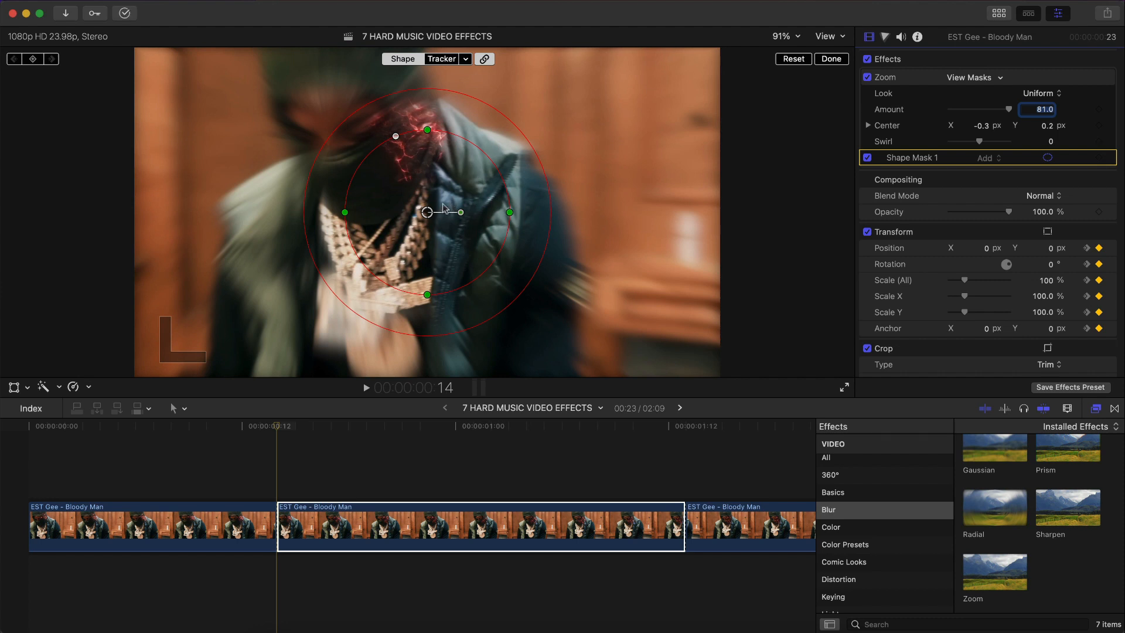
Place the shape mask over the face, tighten its inner circle and widen its feathered outer edge.
drag(427, 212, 343, 137)
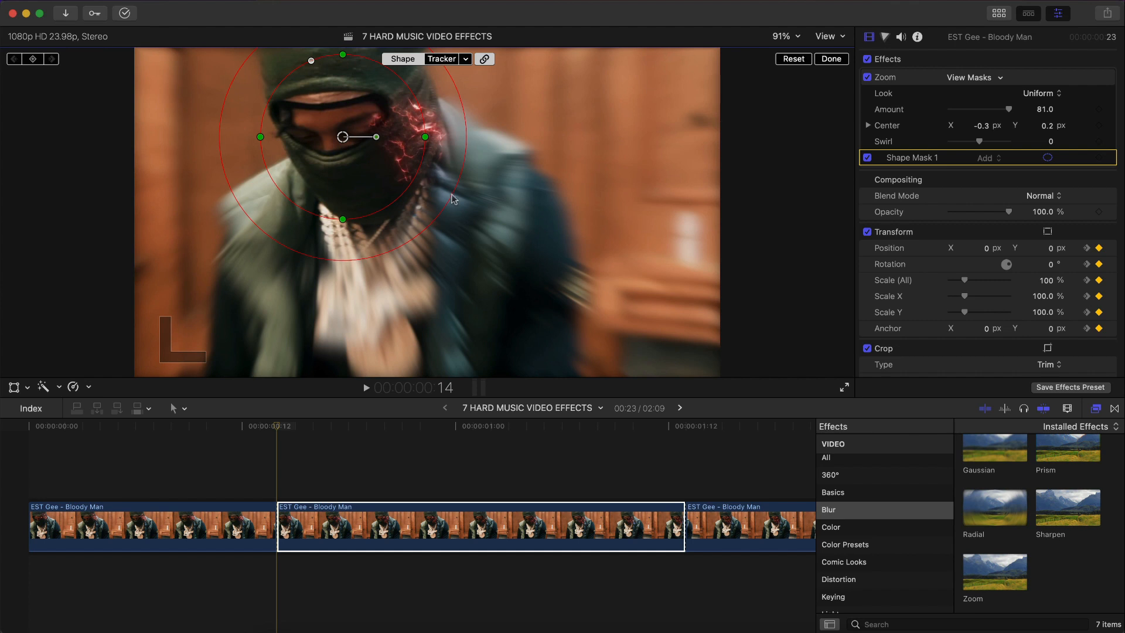
drag(457, 176, 572, 233)
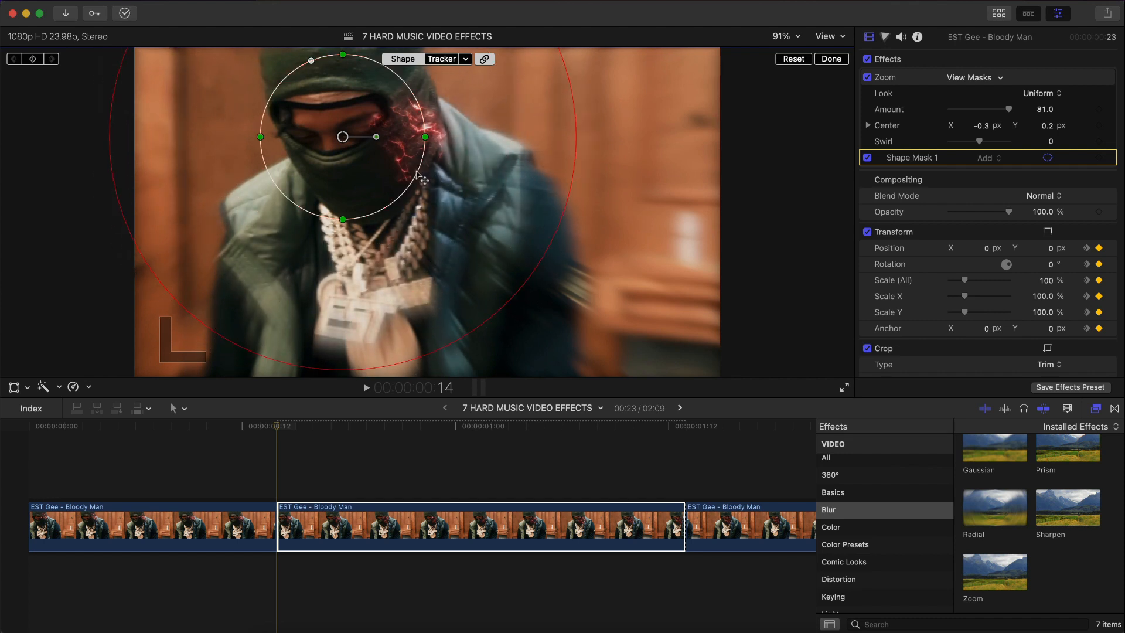
drag(416, 171, 395, 181)
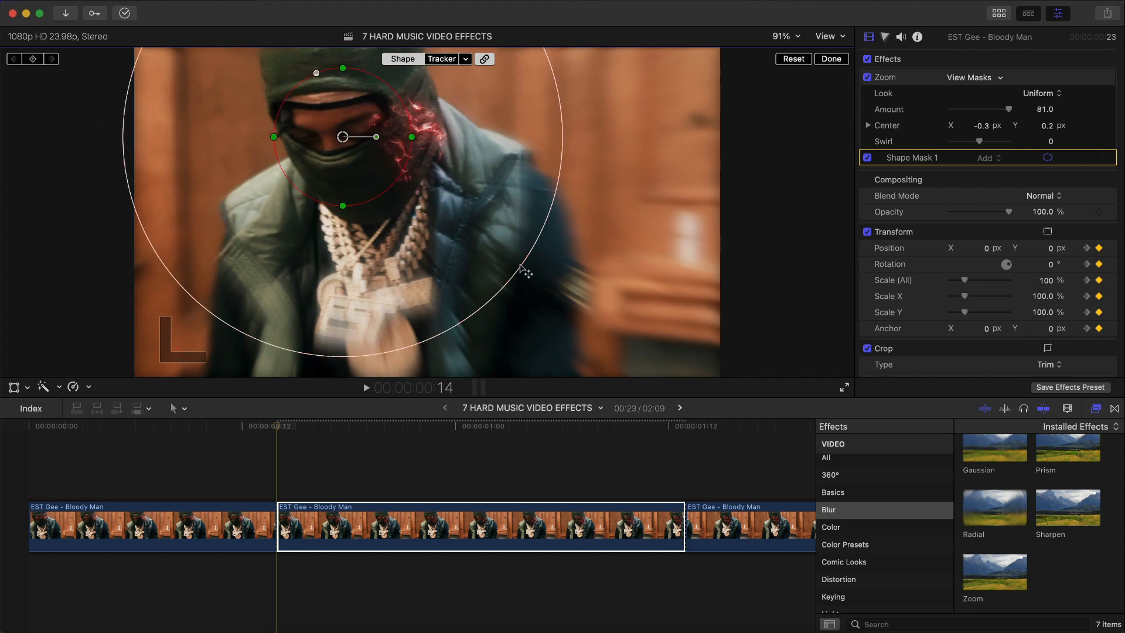
drag(522, 267, 507, 254)
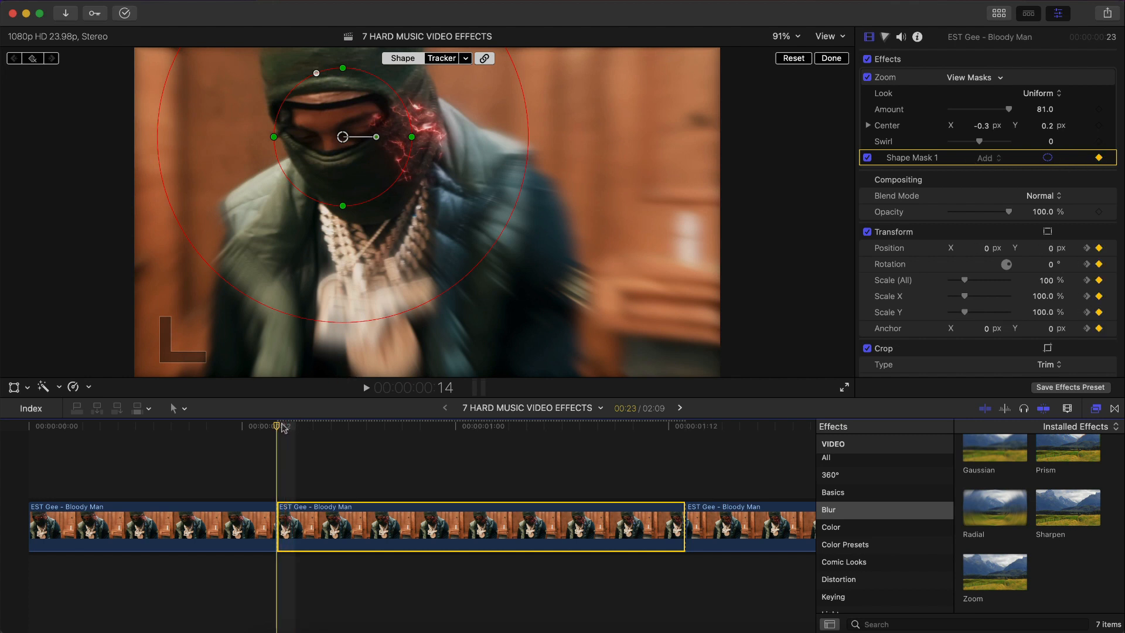
Keyframe the shape mask's position through the middle clip up to 01:12 so it follows the face.
click(356, 425)
drag(358, 426, 500, 423)
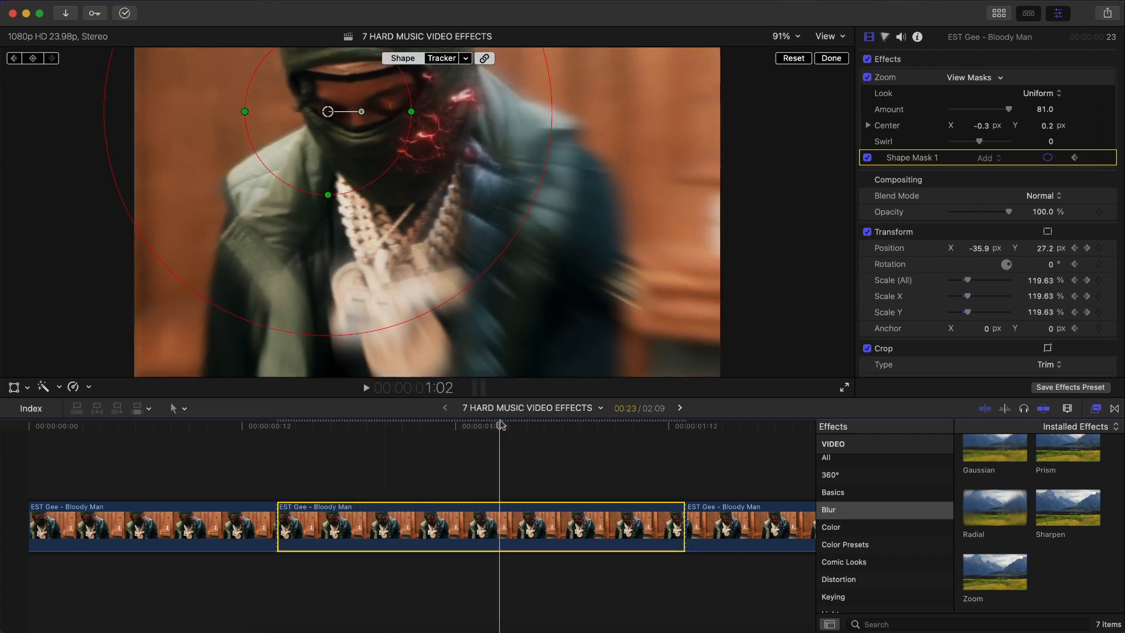
drag(348, 148, 377, 149)
key(Right)
key(Right)
key(Right)
key(Right)
key(Right)
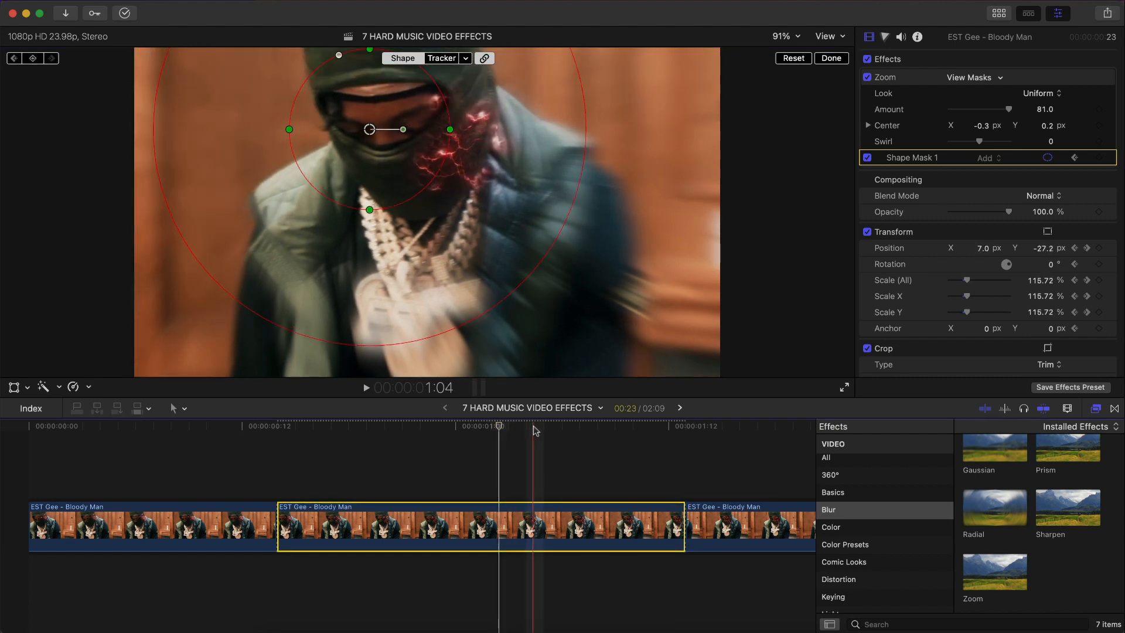
drag(417, 195, 439, 173)
key(Right)
key(Right)
key(Right)
key(Right)
key(Right)
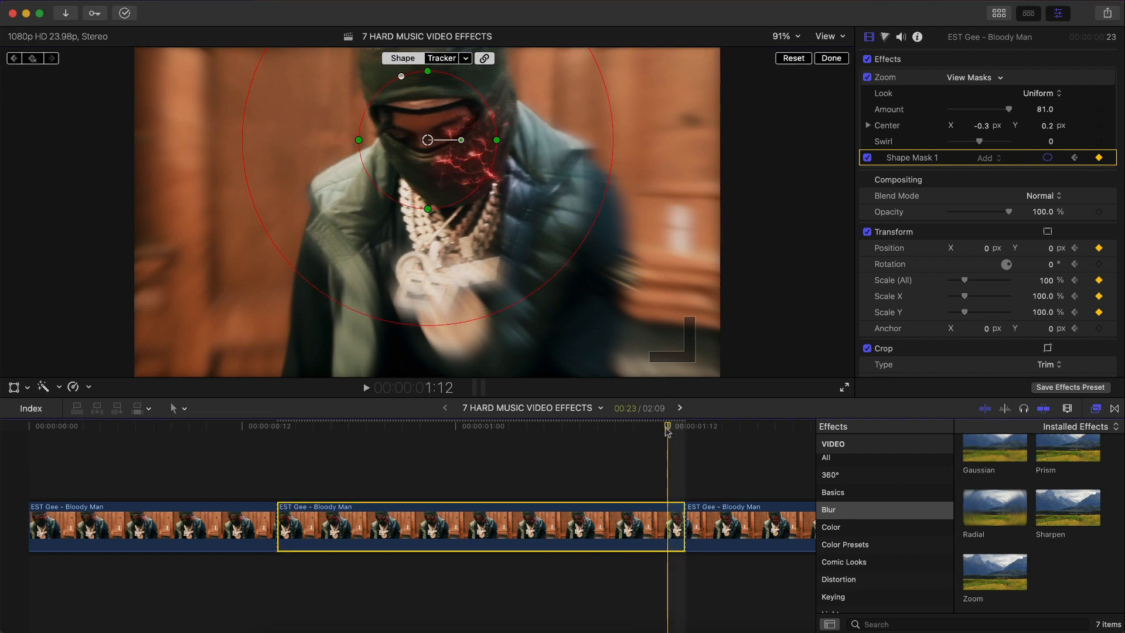
Finish editing the mask and play the middle clip from its start to review the masked blur.
drag(668, 432, 276, 426)
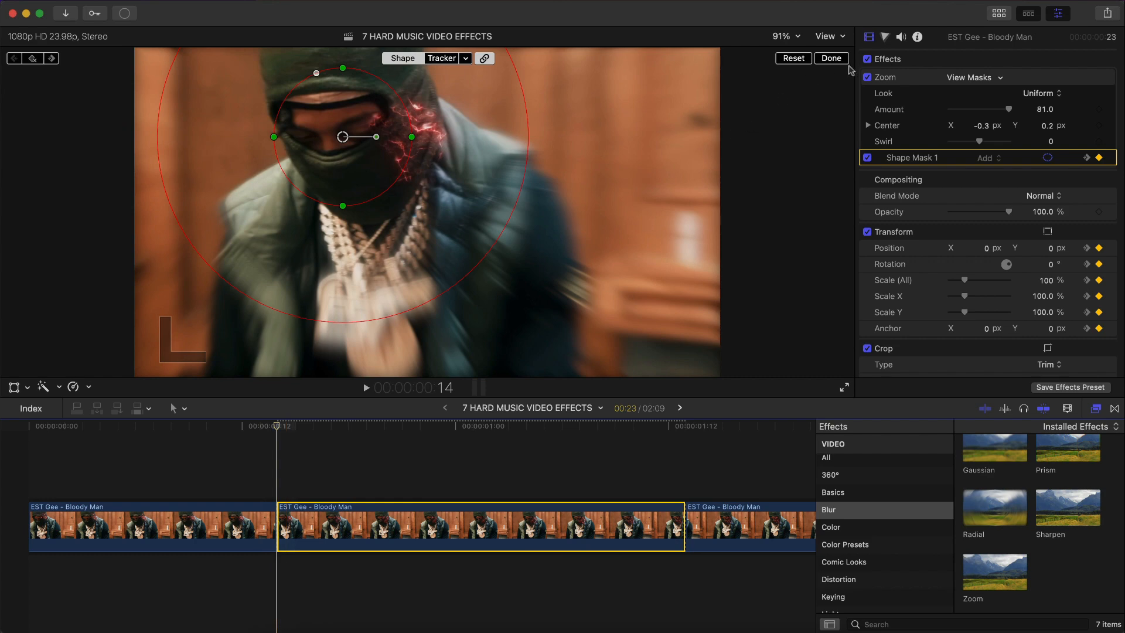
click(831, 58)
key(space)
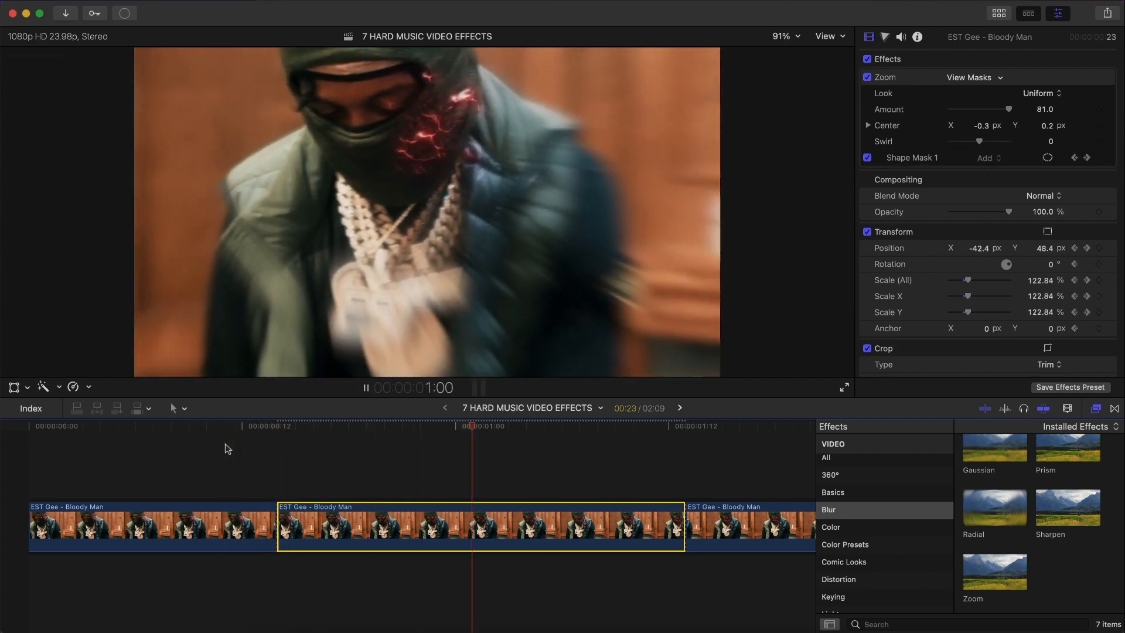
key(space)
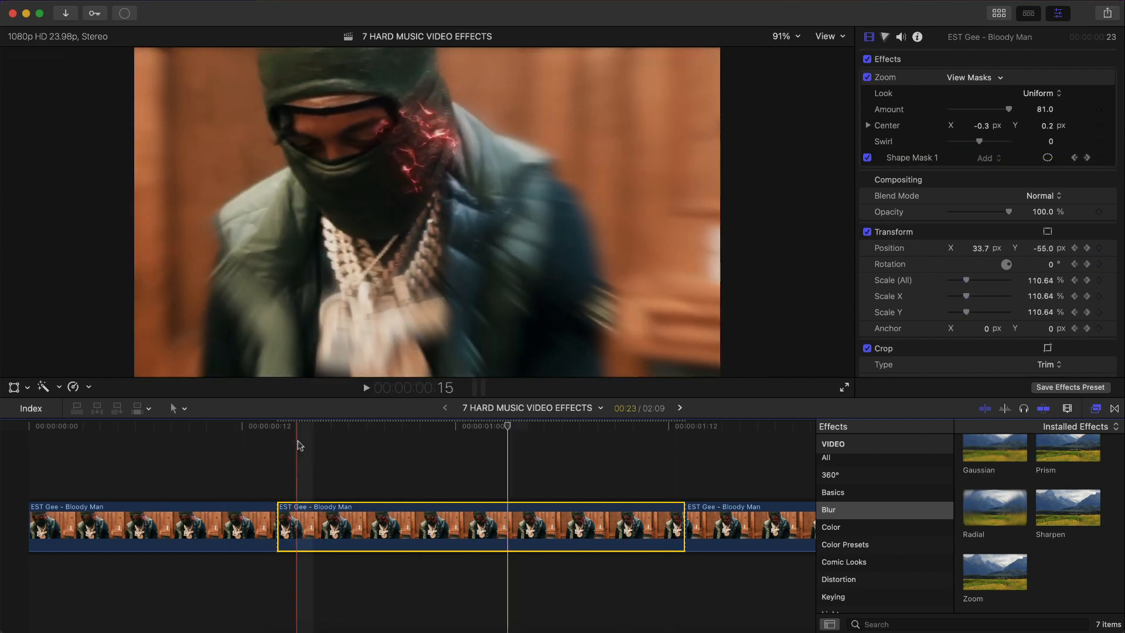
Apply the Focus effect from the Blur category to the middle clip.
click(346, 426)
click(849, 509)
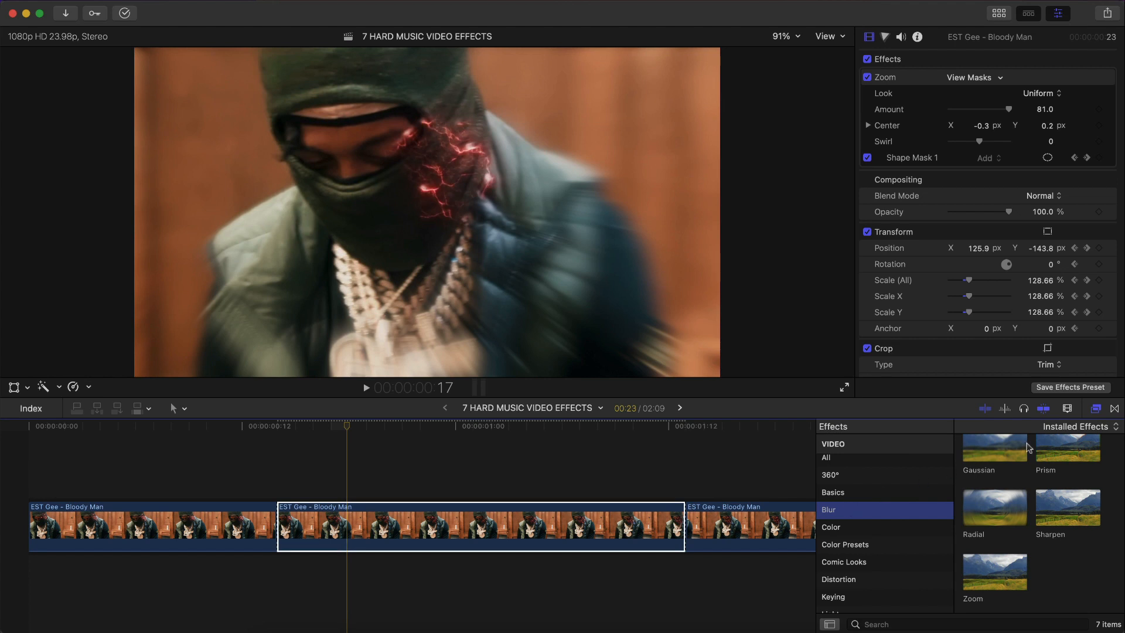
scroll(1025, 457, up, 2)
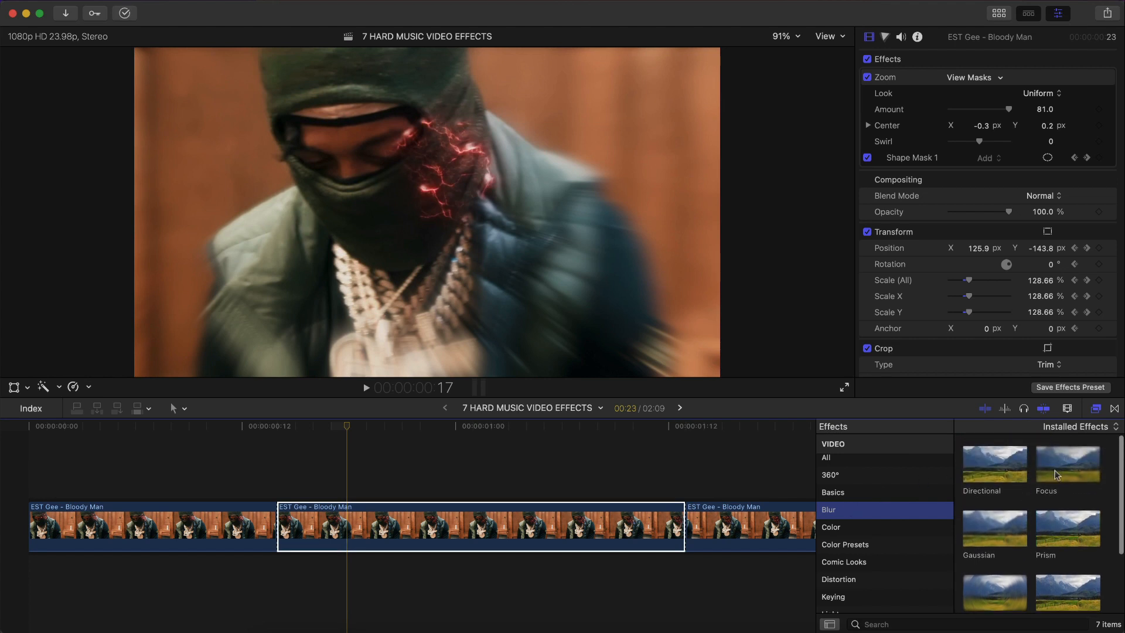
drag(1052, 458, 370, 523)
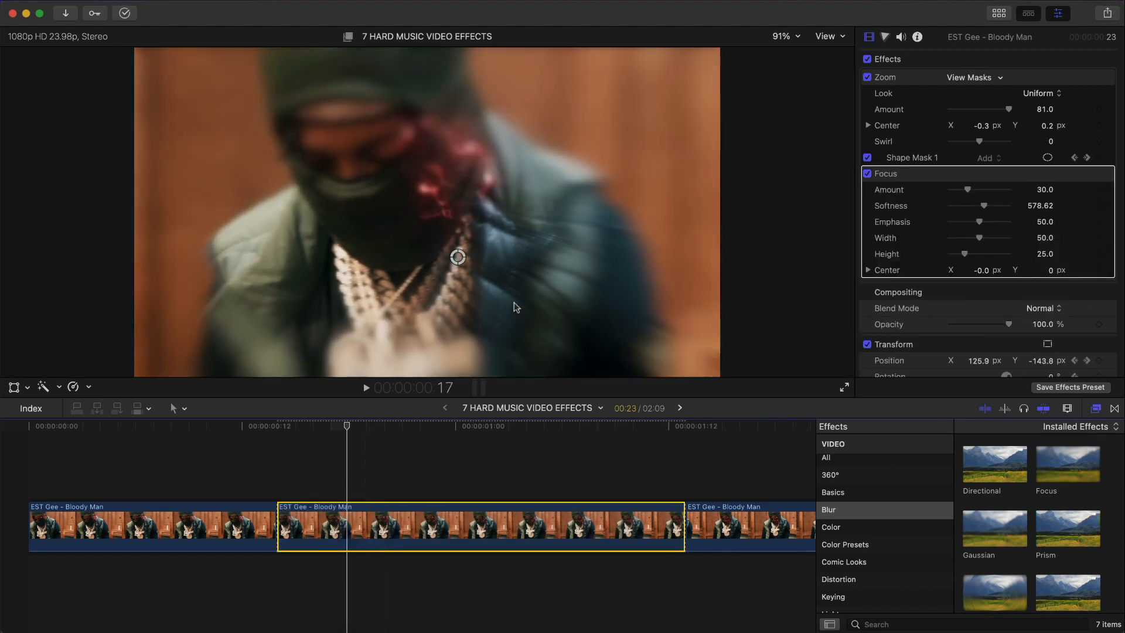
Toggle the Focus effect off and on to compare, and move it above the Zoom effect.
drag(870, 179, 912, 240)
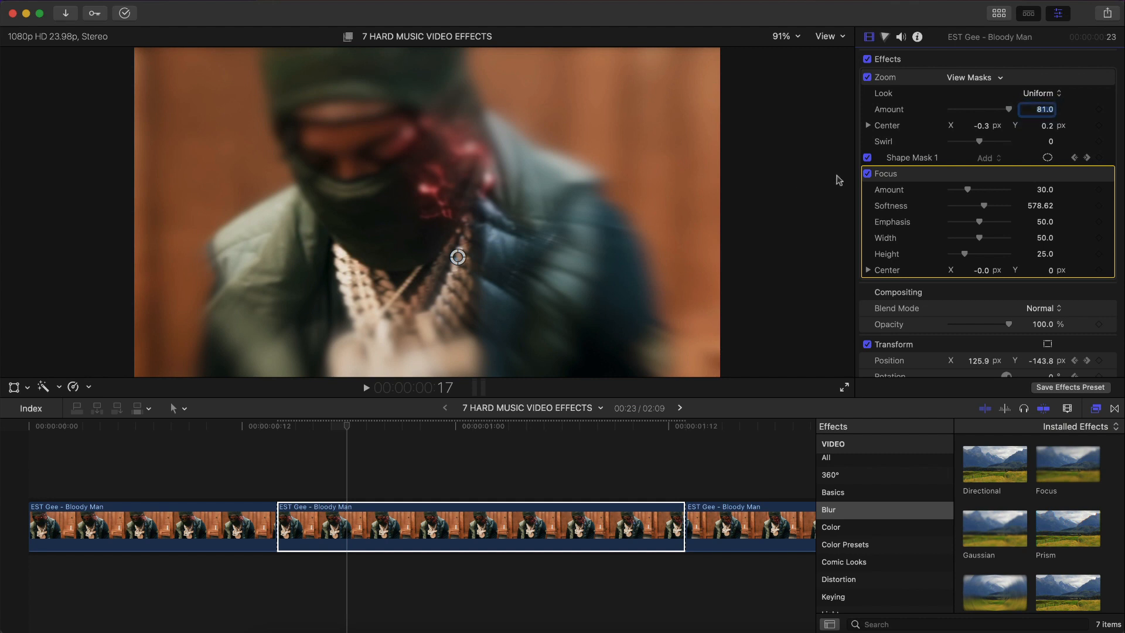
click(868, 174)
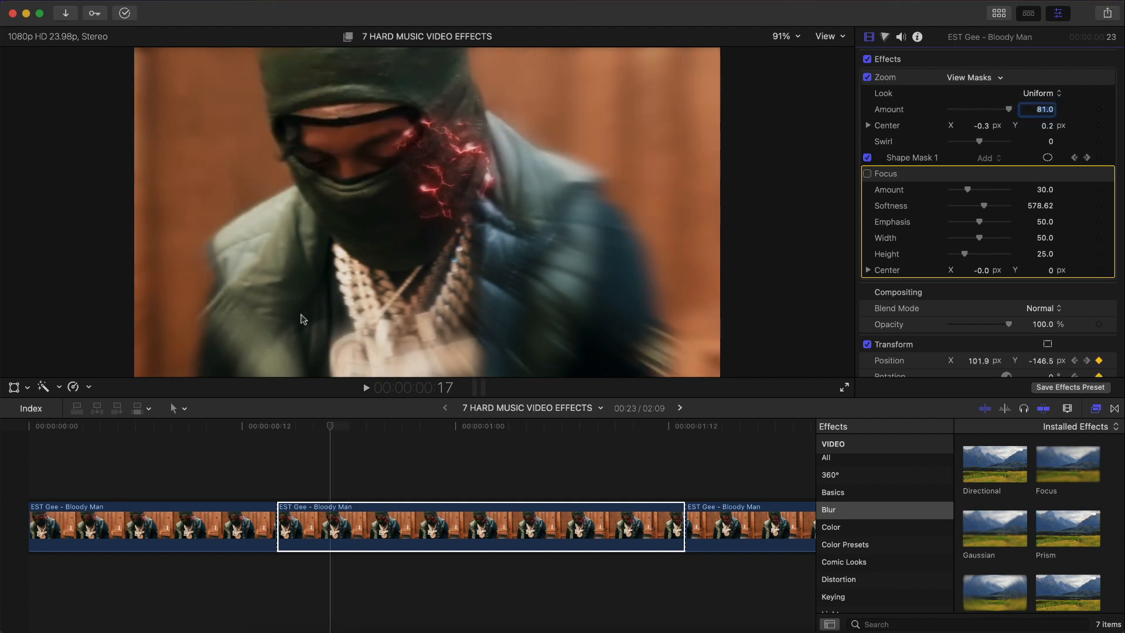
click(867, 174)
mouse_move(906, 174)
mouse_down()
mouse_move(912, 83)
mouse_move(908, 185)
mouse_up()
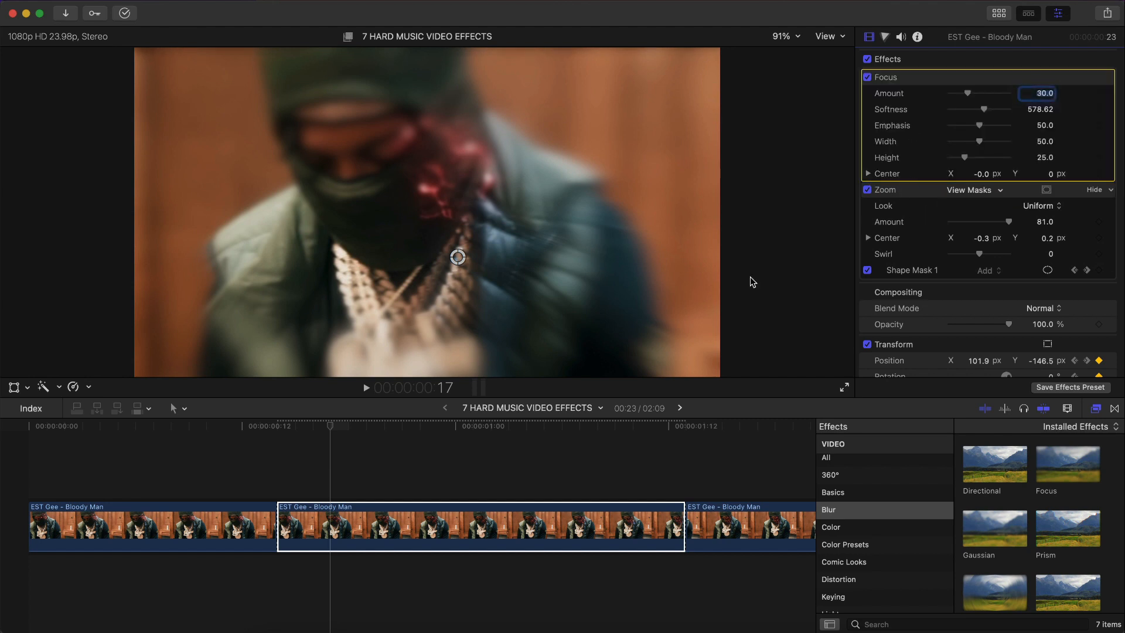
Center the Focus effect on the face at about X -0.29, Y 0.21 and set its amount to 19.71.
drag(449, 269, 357, 156)
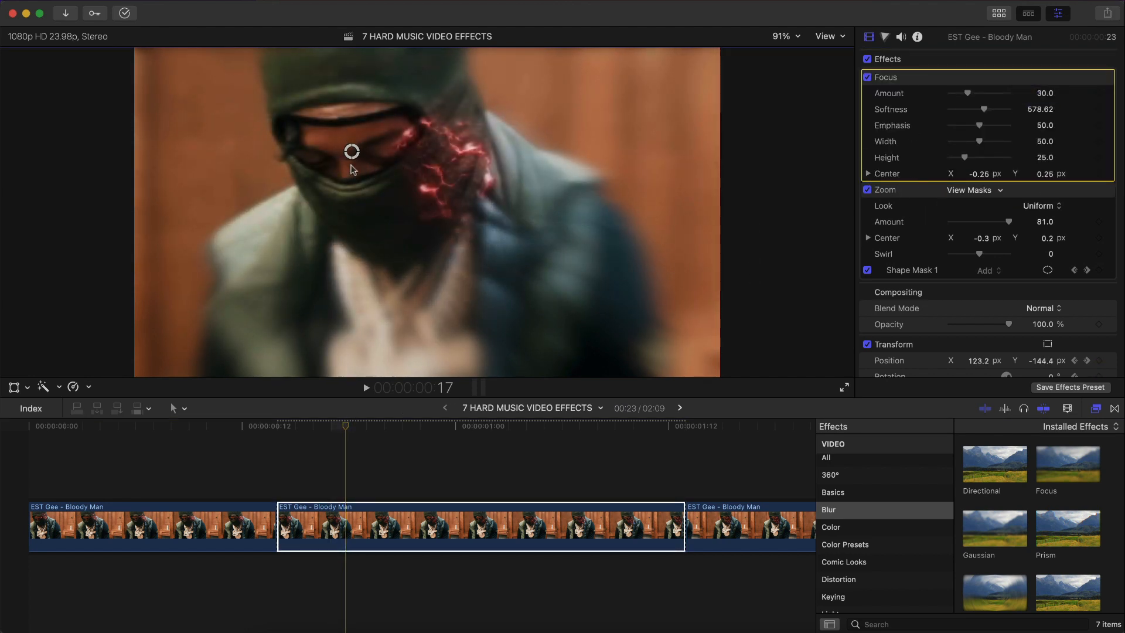
key(Up)
drag(962, 95, 960, 96)
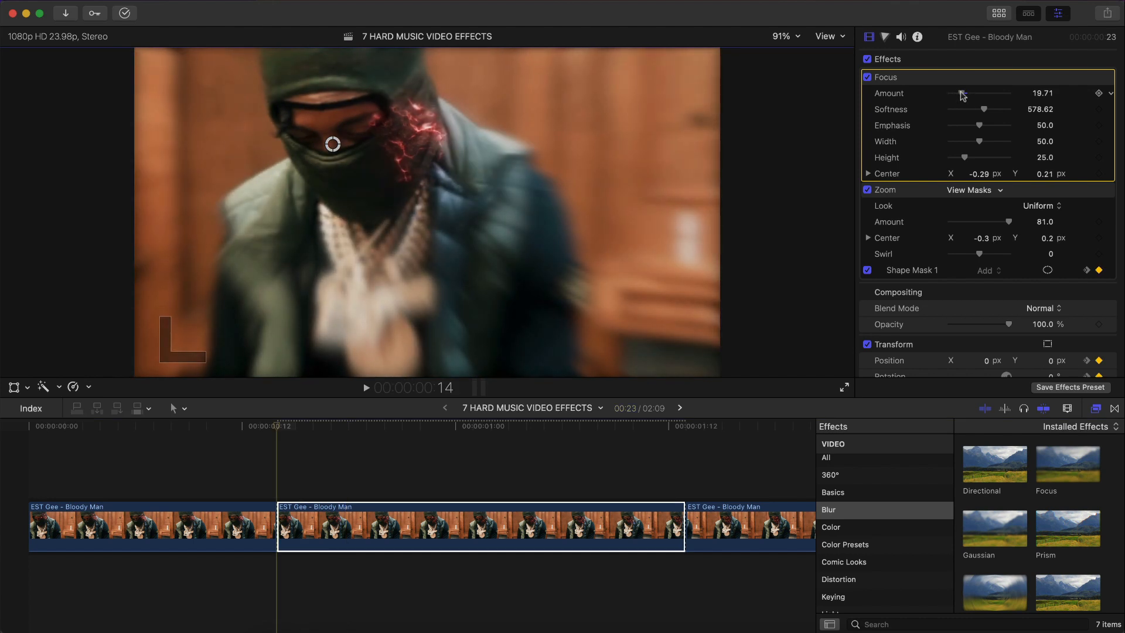
key(space)
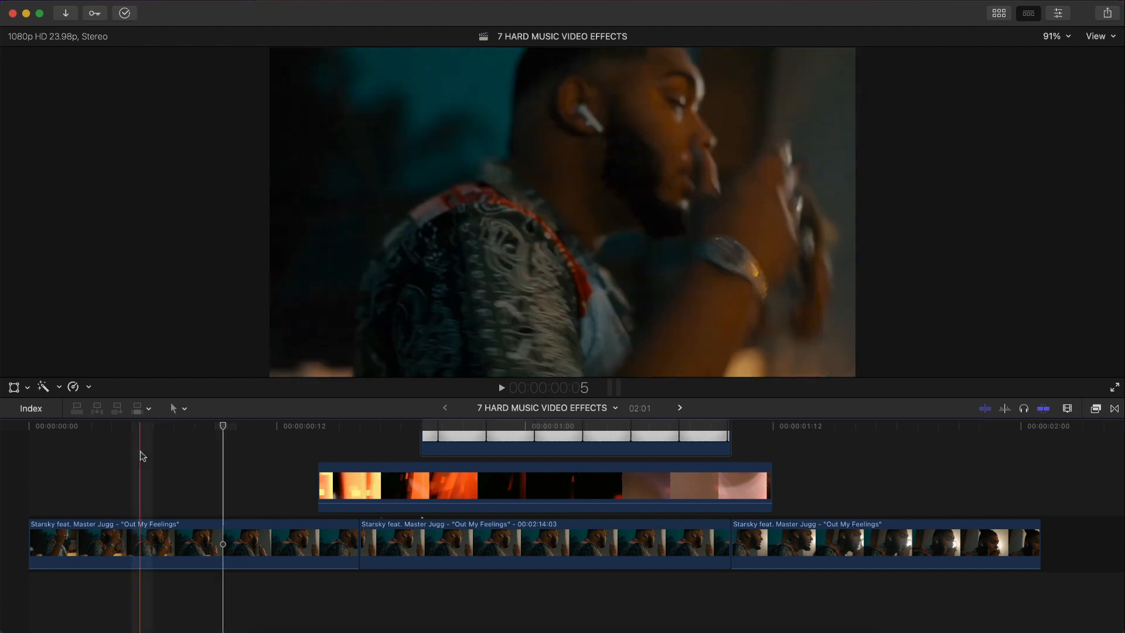
Play the finished example timeline and examine its layered Super 8 and light leak overlays around 00:22.
scroll(178, 501, up, 2)
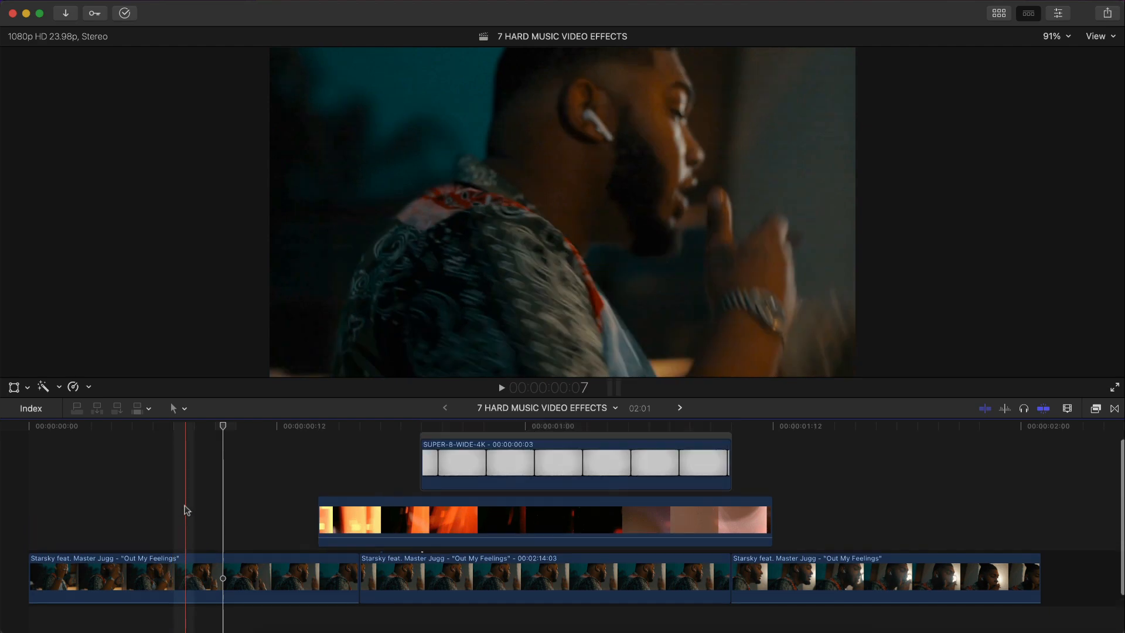
key(space)
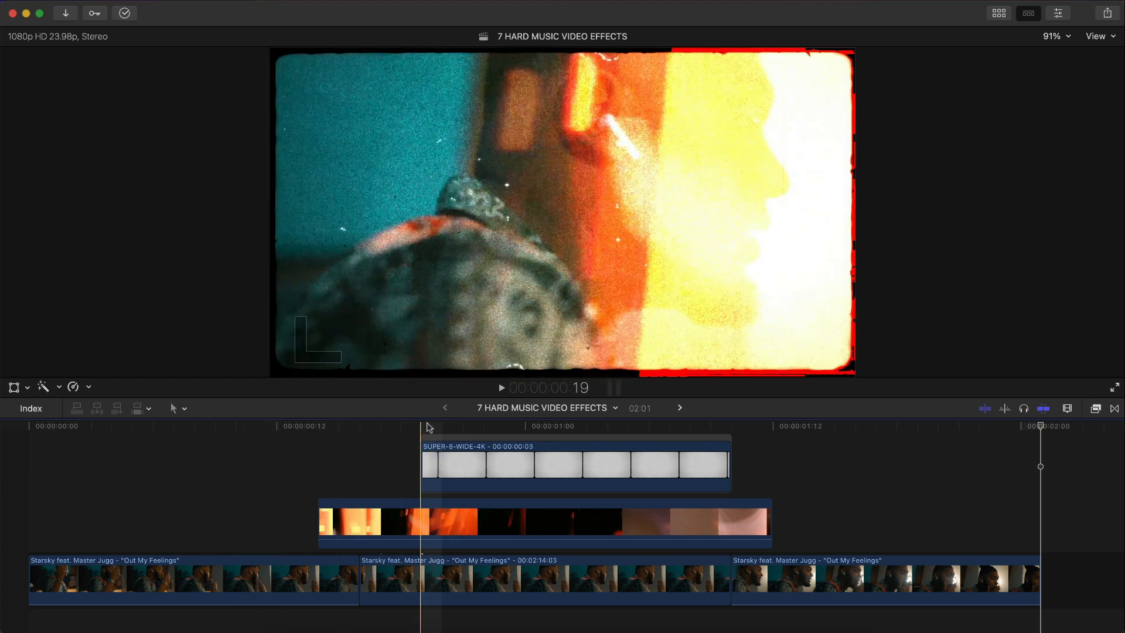
click(492, 434)
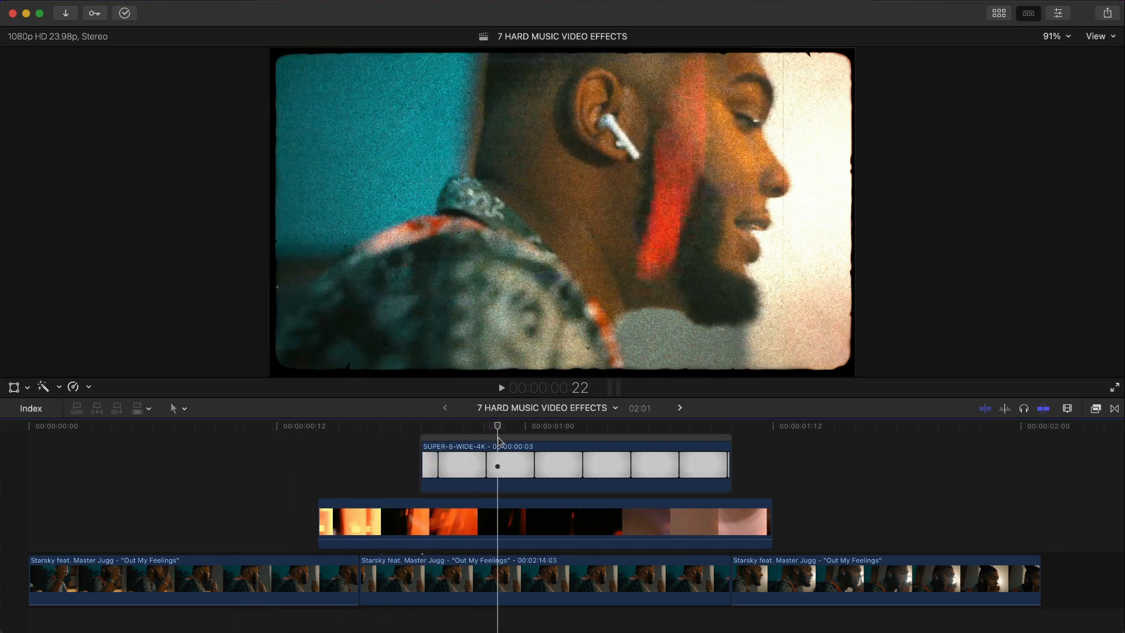
click(492, 465)
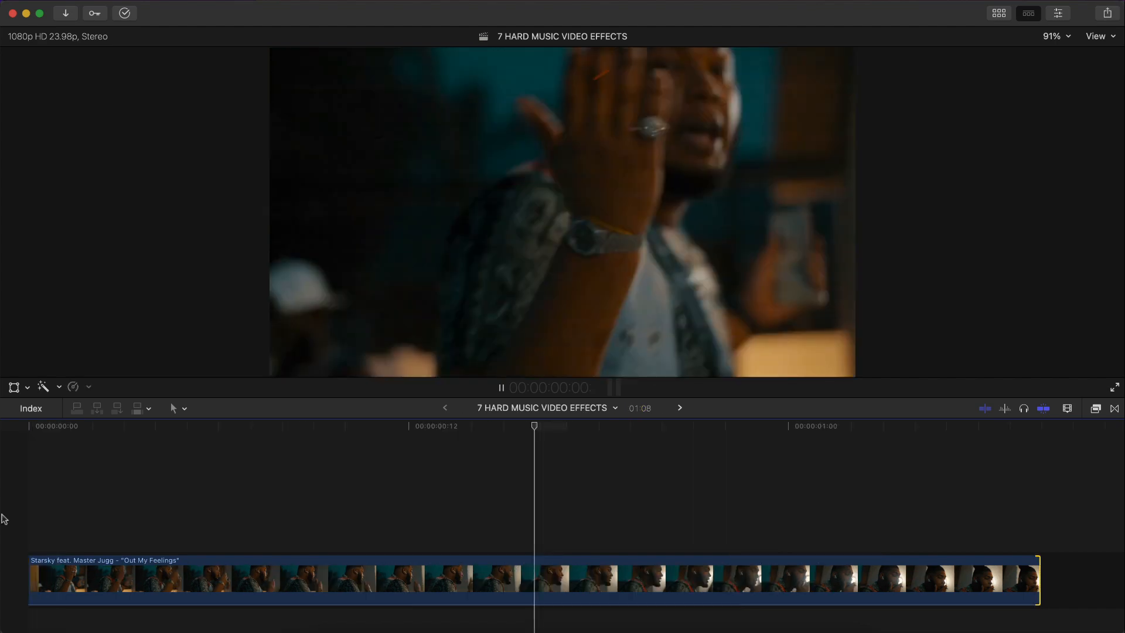
Add a freeze frame to the "Out My Feelings" clip at 00:15.
key(space)
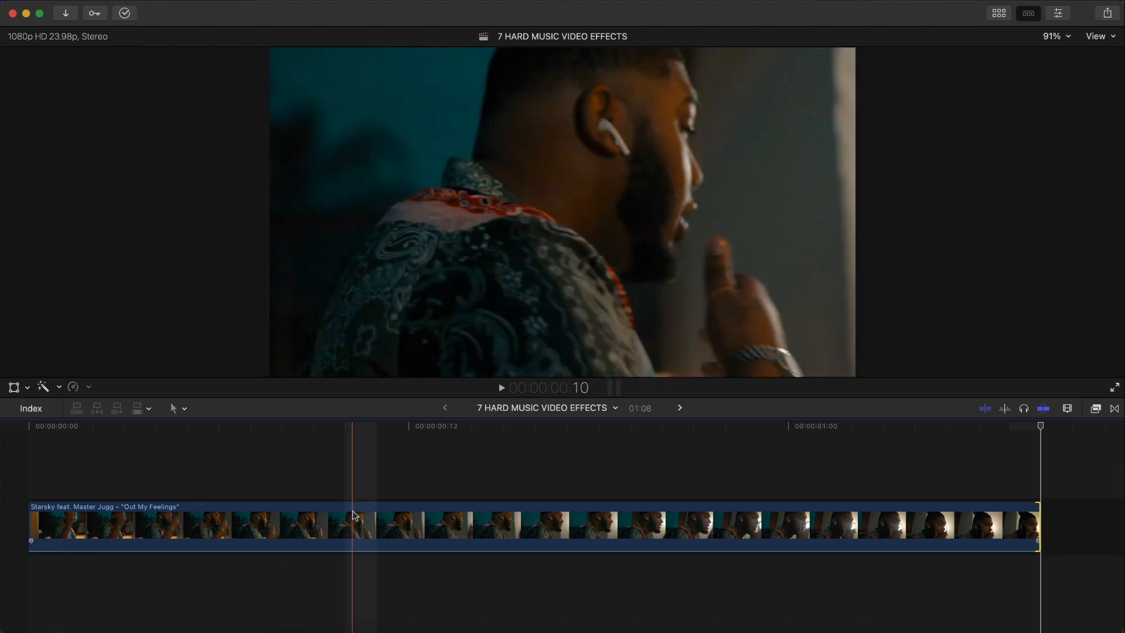
drag(207, 430, 433, 468)
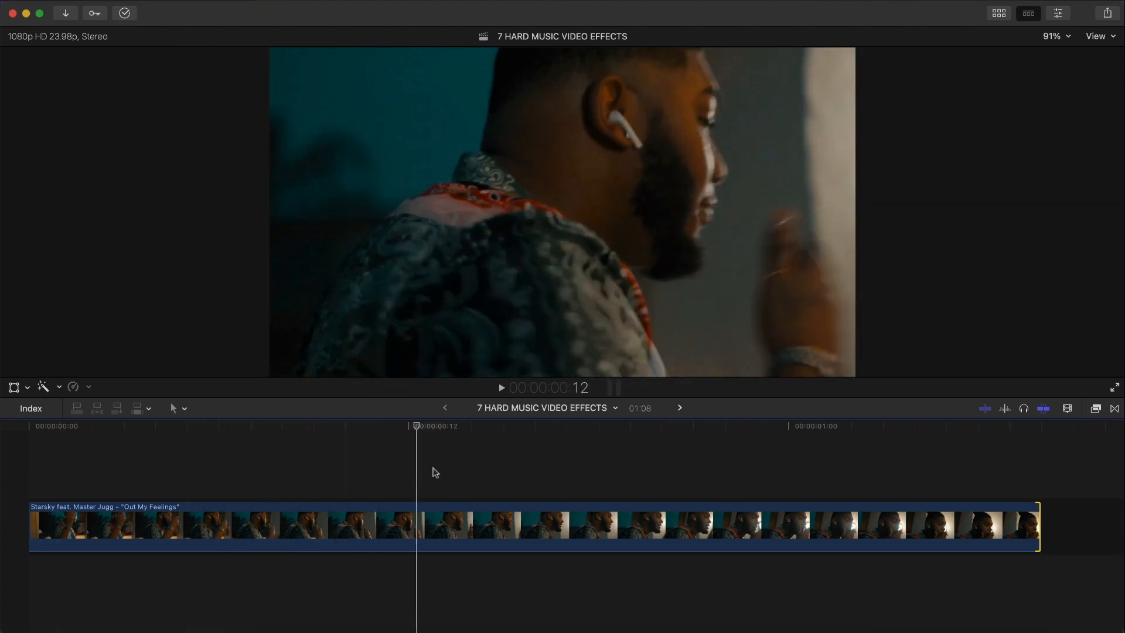
click(531, 521)
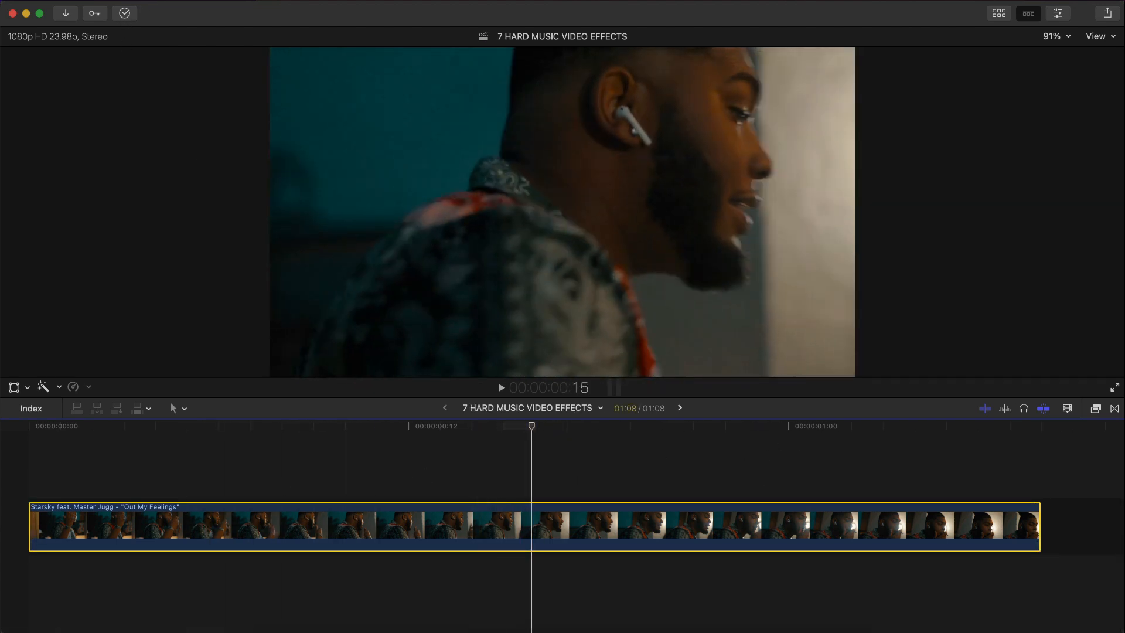
click(141, 1)
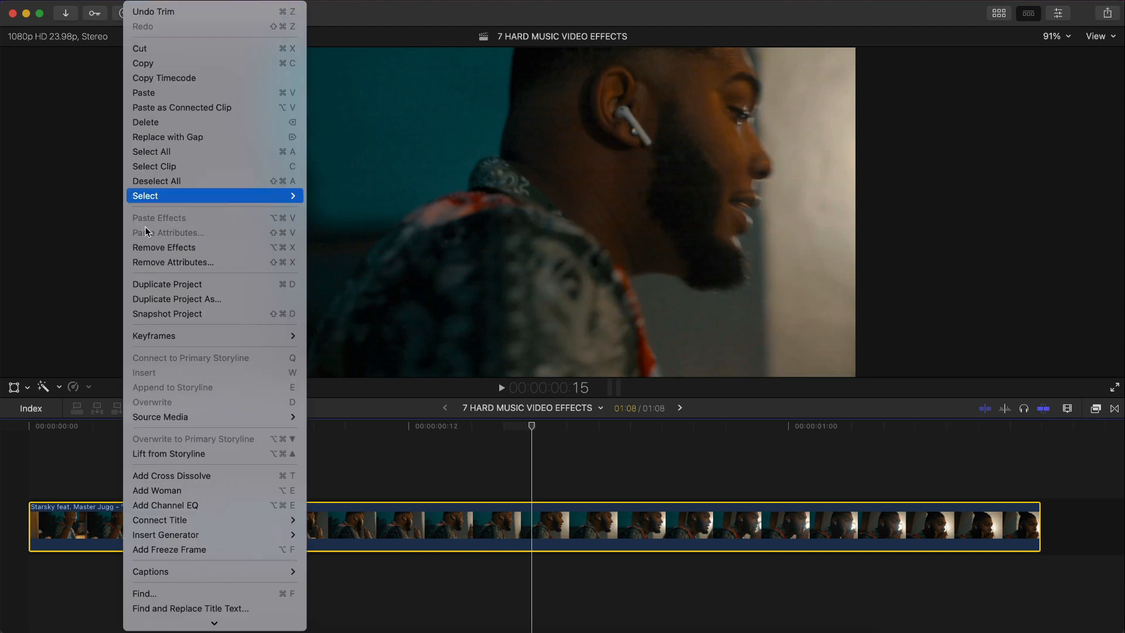
click(162, 551)
Trim the end of the freeze frame back to 01:15, leaving it about one second long.
key(super+minus)
key(super+minus)
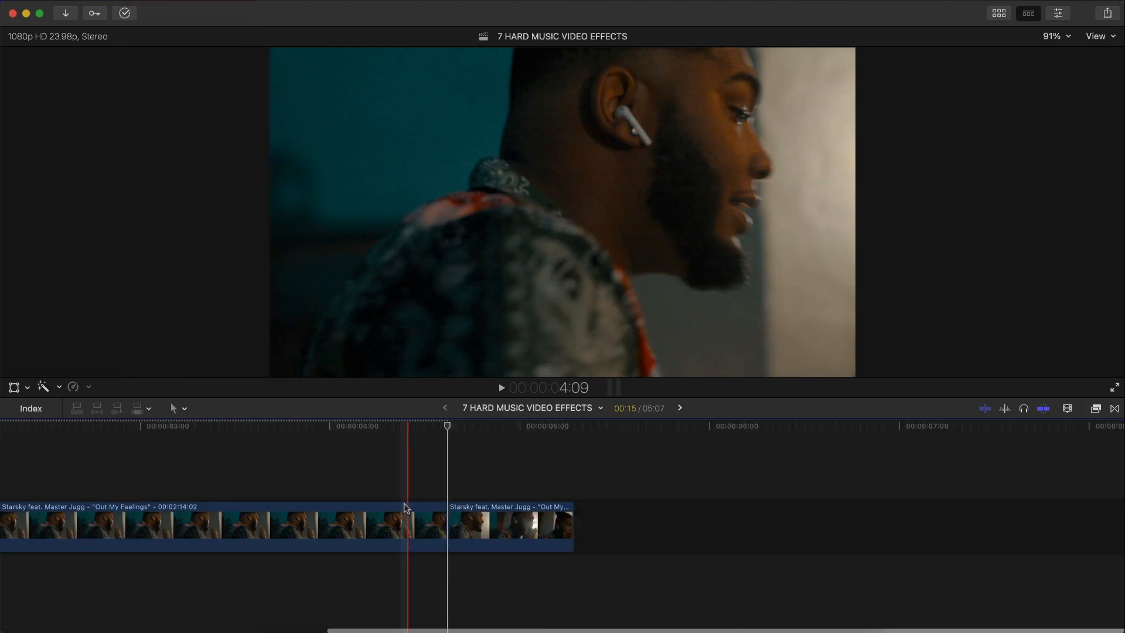
scroll(405, 508, left, 8)
click(378, 512)
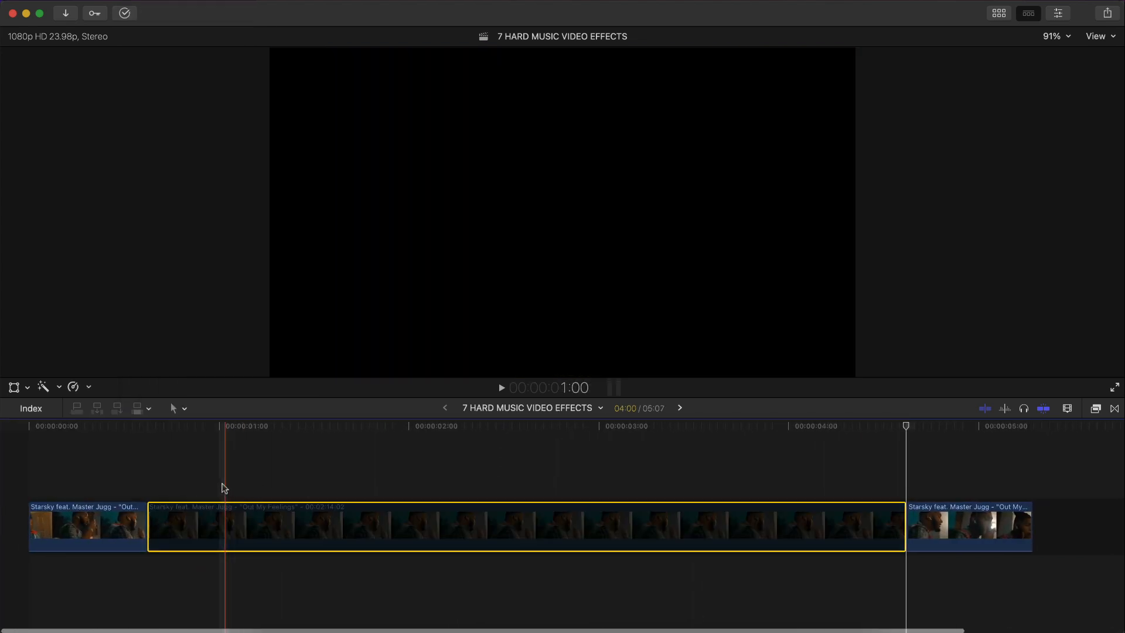
key(space)
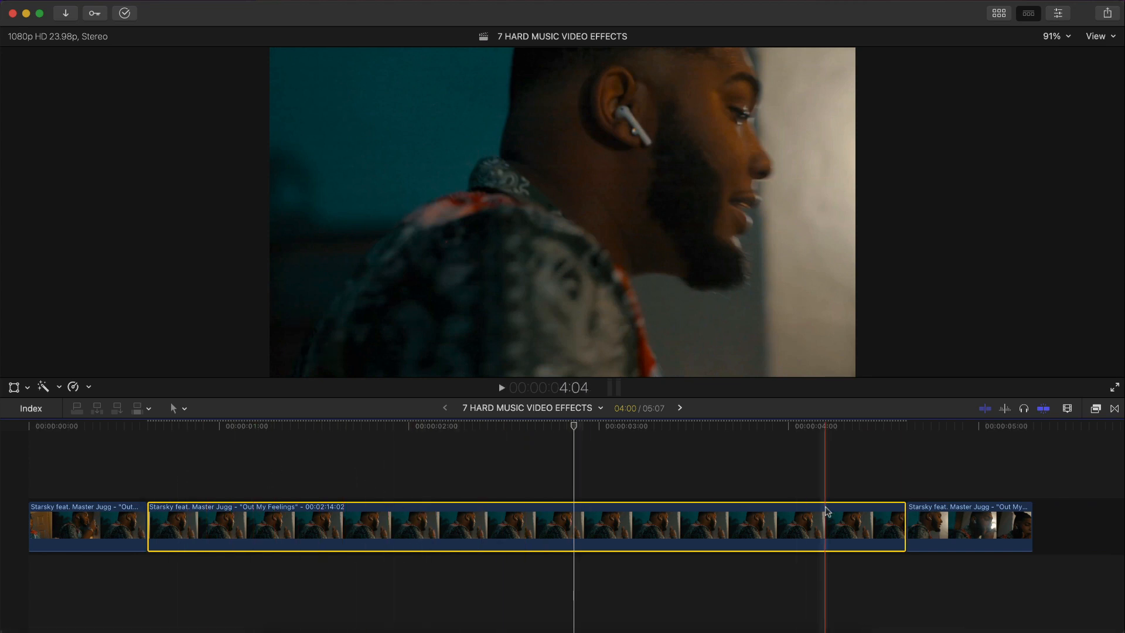
drag(904, 528, 338, 532)
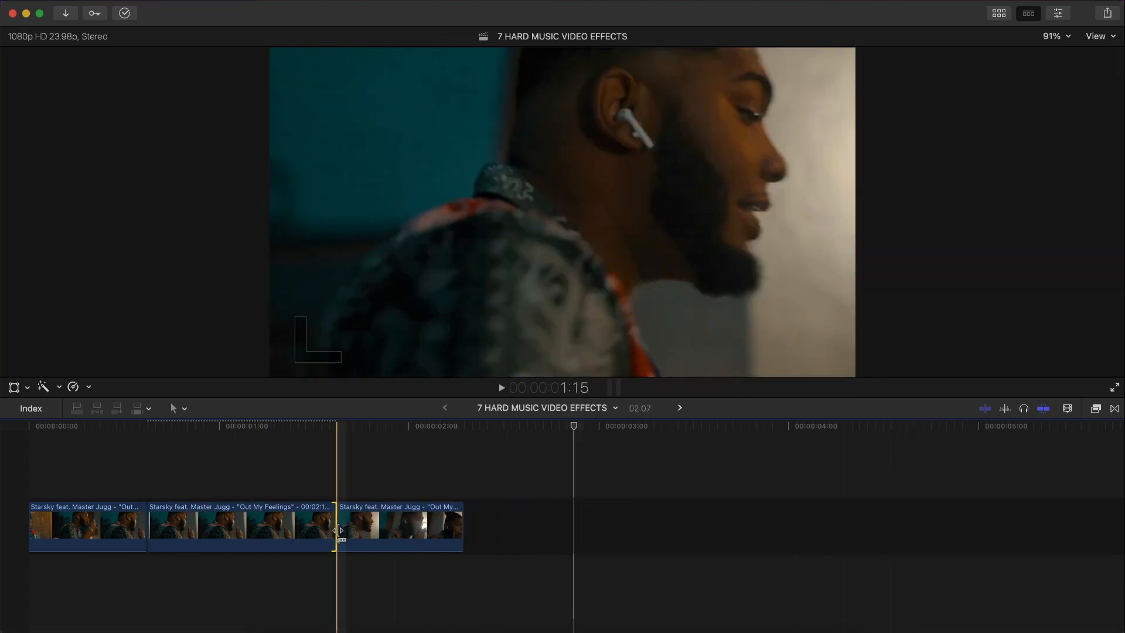
Play through the freeze frame and trim its end so the freeze lasts 15 frames.
key(super+equal)
scroll(336, 535, left, 5)
key(space)
key(space)
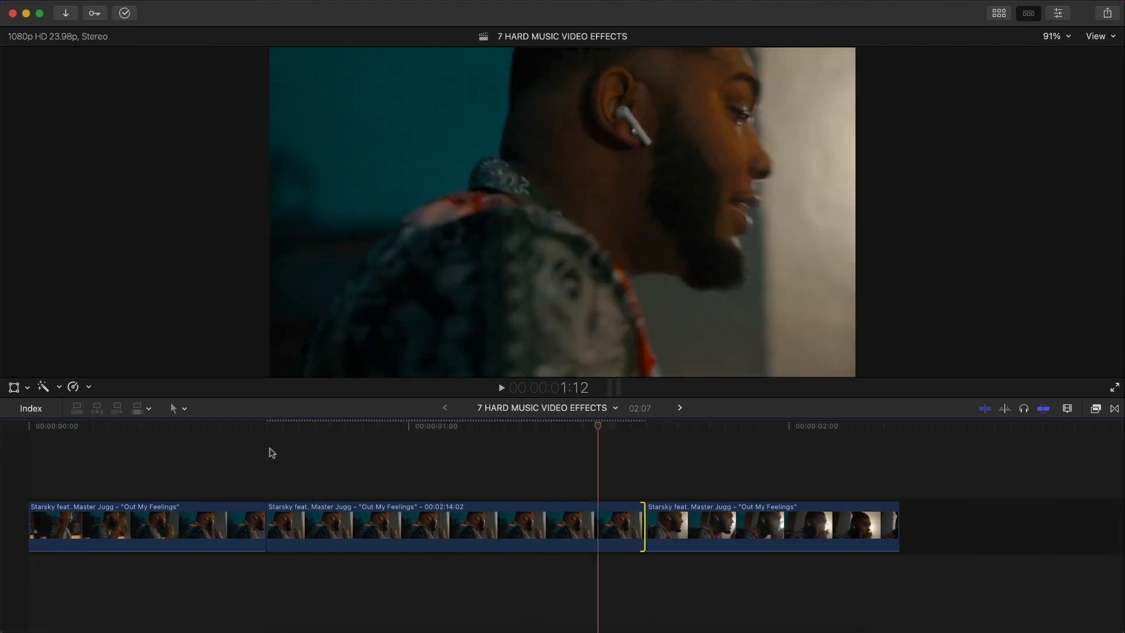
key(space)
key(space)
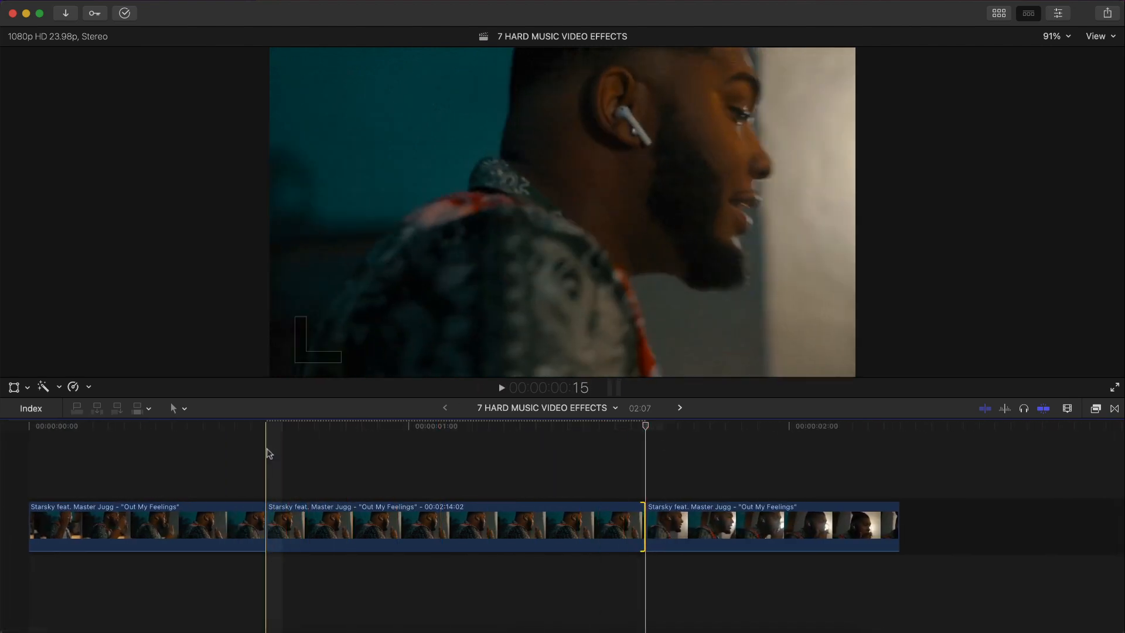
key(space)
key(space)
drag(639, 520, 382, 516)
key(space)
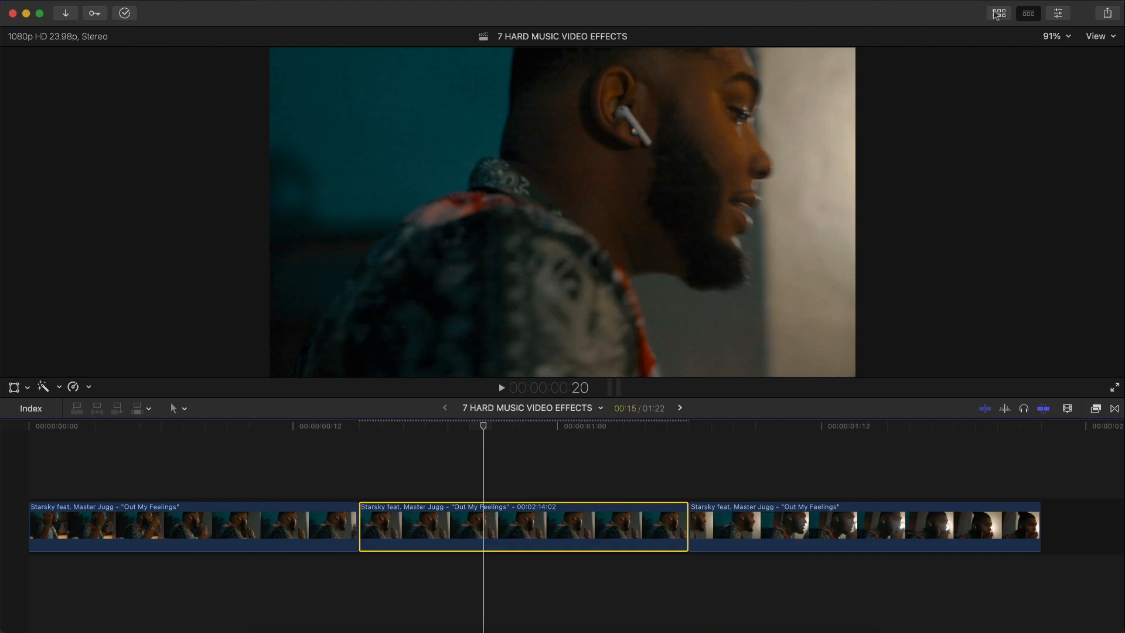
Connect the SUPER-8-WIDE-4K clip above the freeze frame, aligned with the freeze's start at 00:15.
click(999, 12)
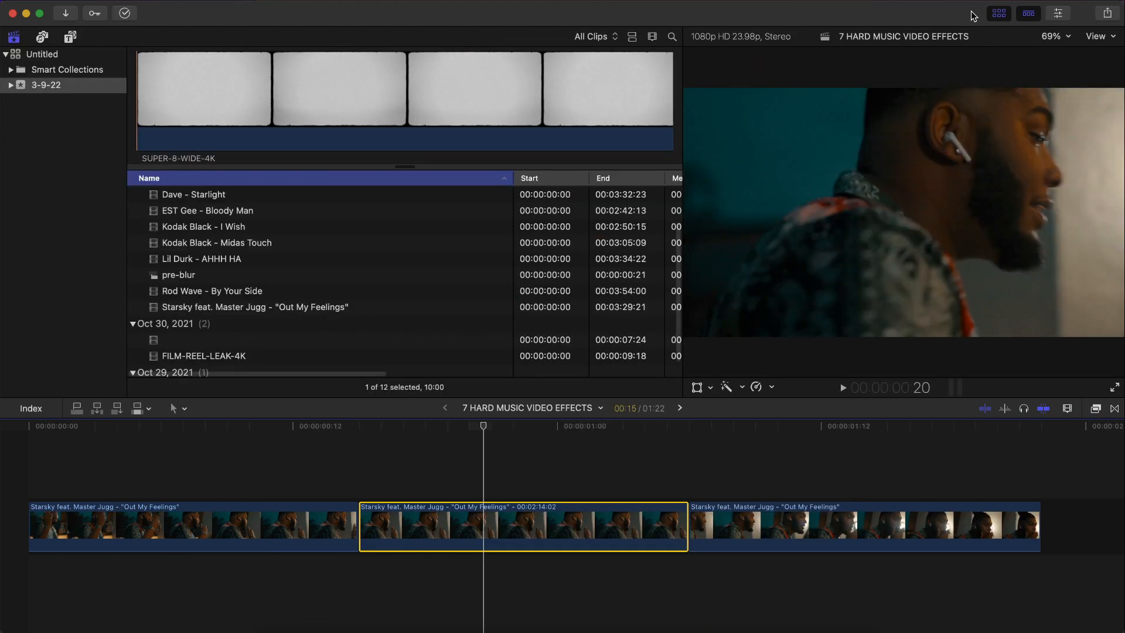
click(381, 110)
scroll(375, 225, down, 2)
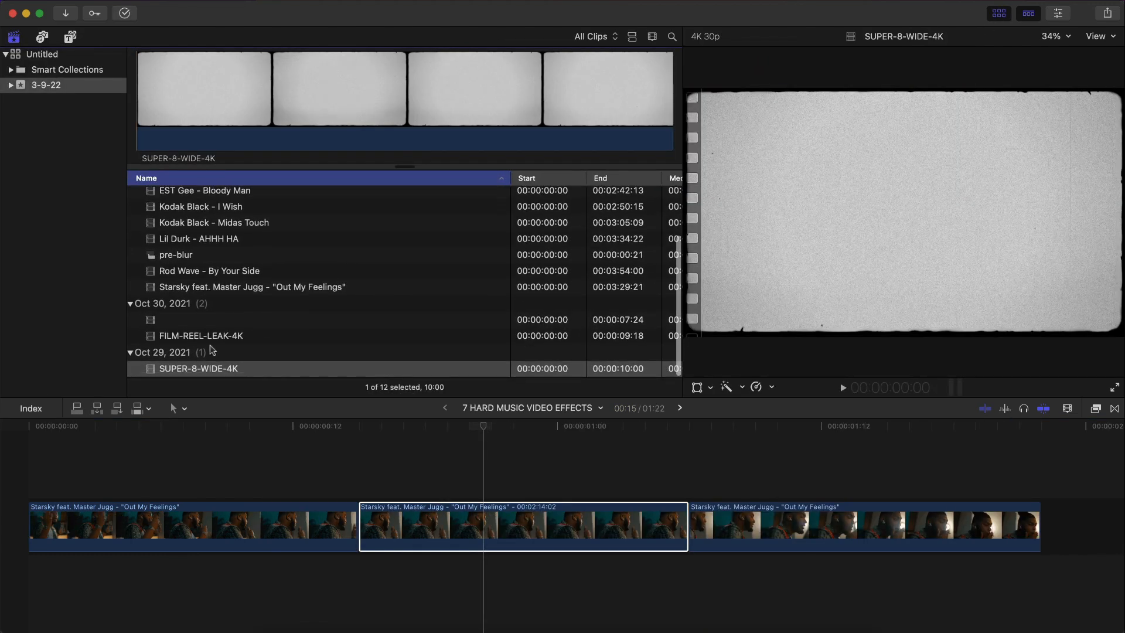
click(226, 368)
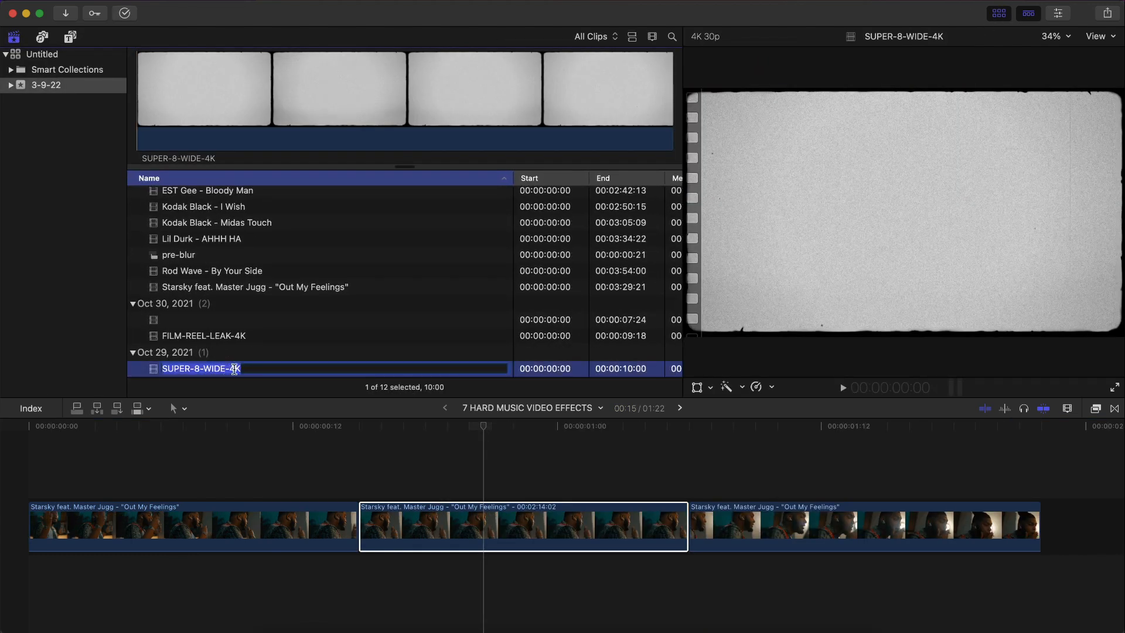
click(565, 371)
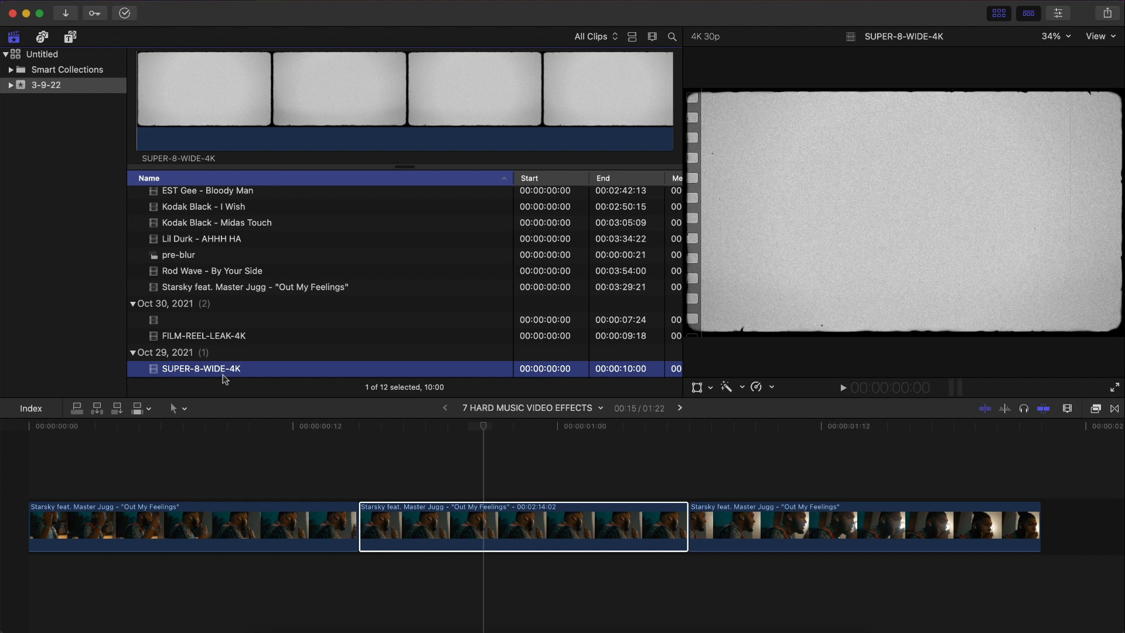
drag(268, 374, 362, 468)
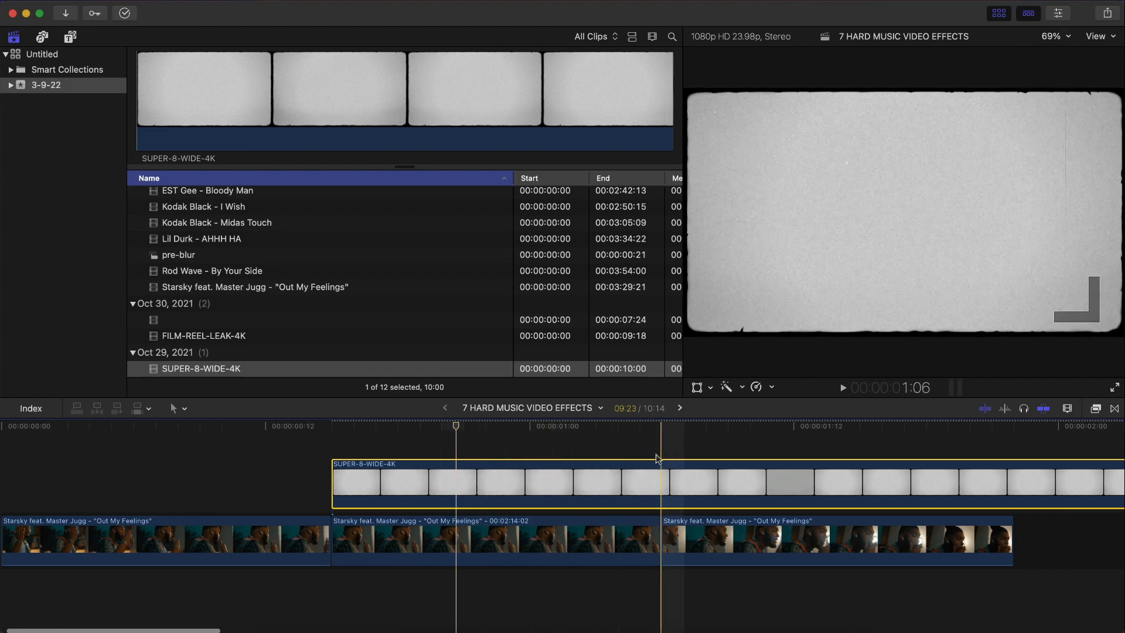
Cut the SUPER-8-WIDE-4K overlay at the end of the freeze frame, 01:06, and delete the remainder.
key(super+b)
click(697, 476)
key(ctrl+super+1)
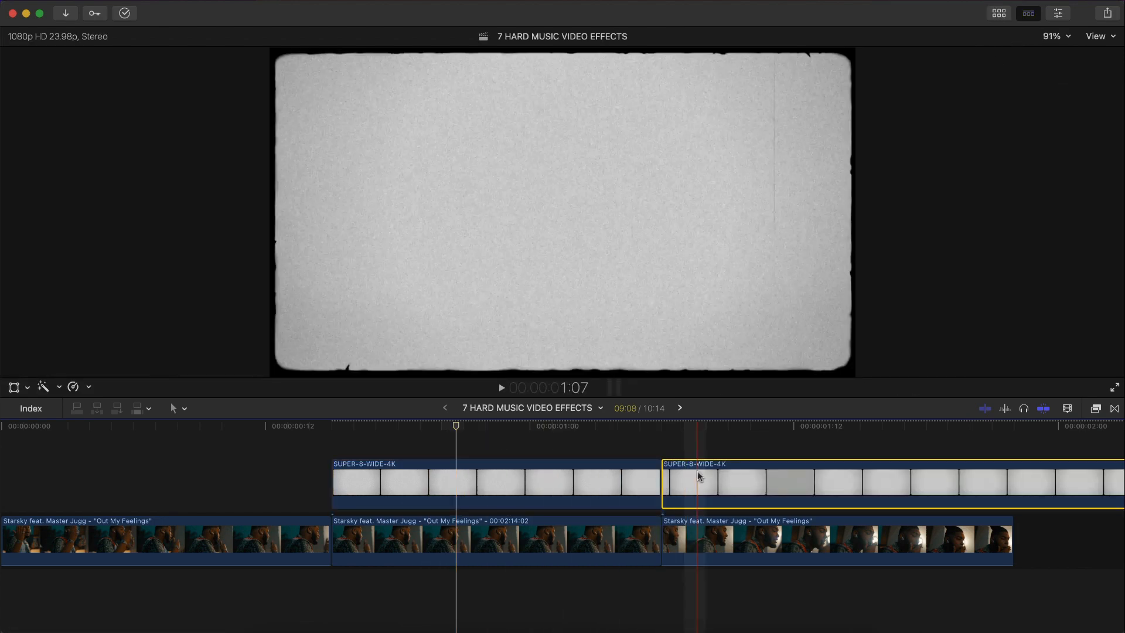
key(Delete)
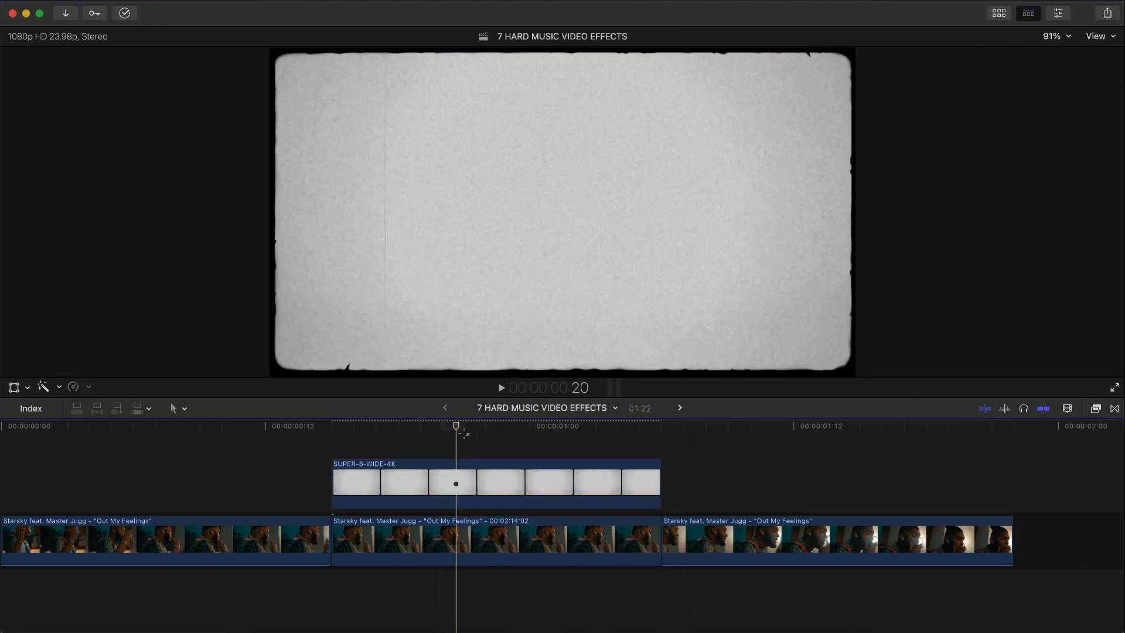
Preview the SUPER-8-WIDE-4K overlay and add a freeze frame to it at 00:20.
click(361, 425)
key(space)
drag(361, 424, 444, 426)
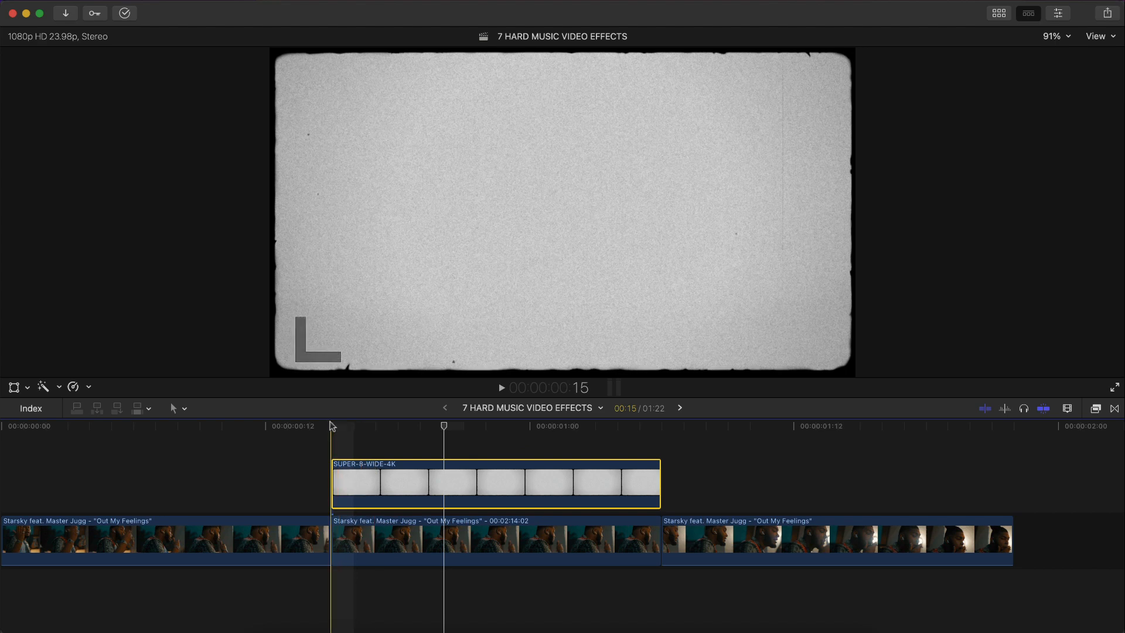
click(136, 1)
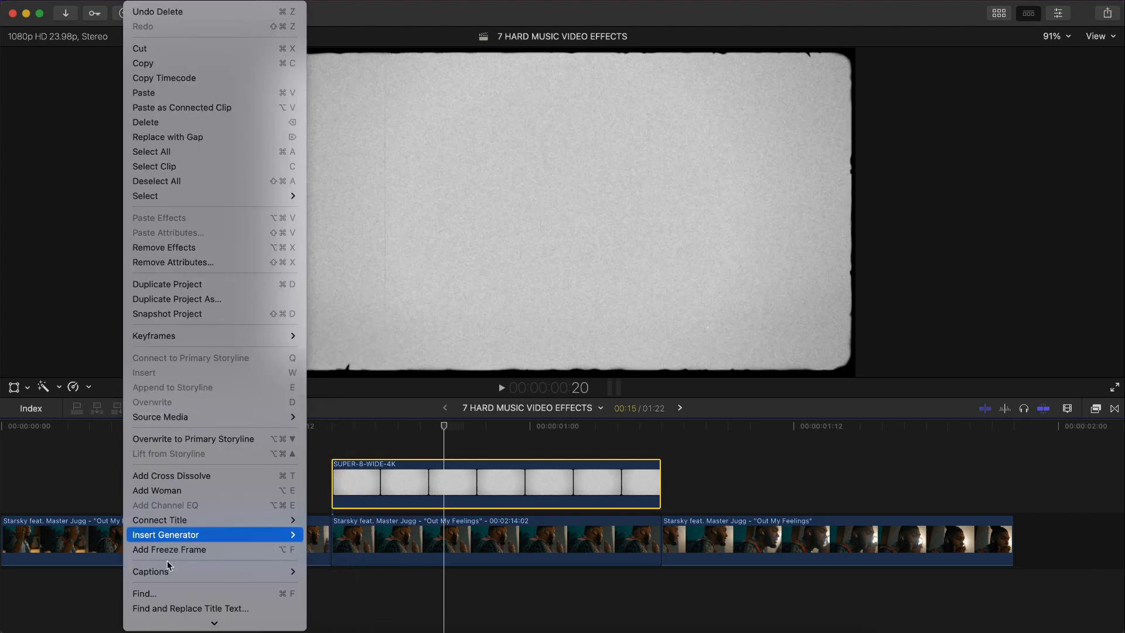
click(214, 553)
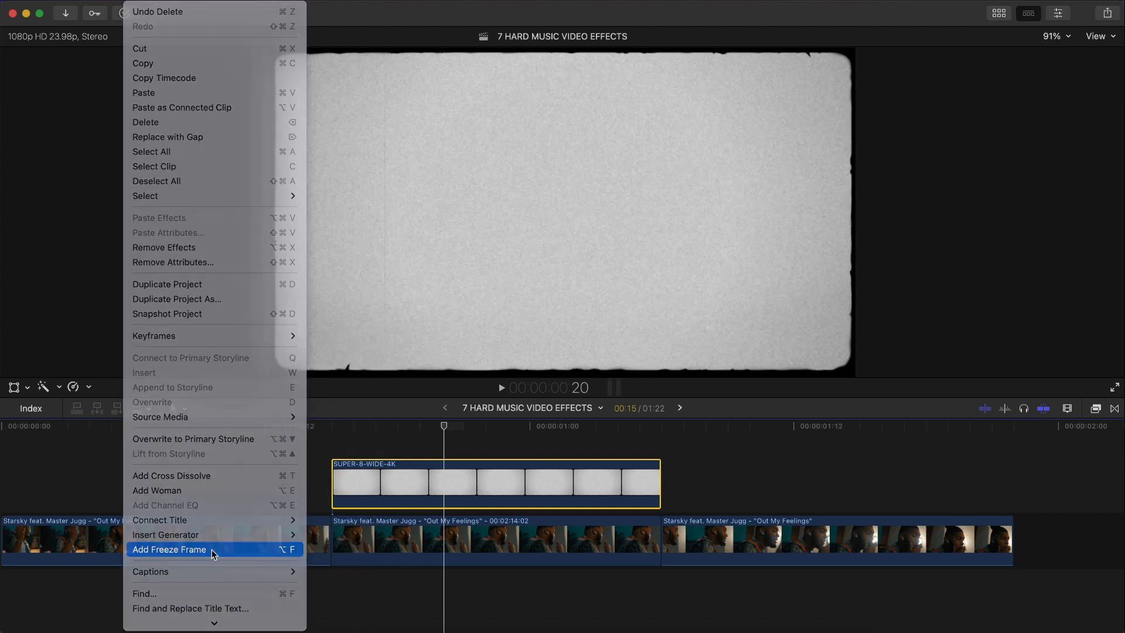
scroll(389, 487, down, 5)
scroll(385, 472, left, 4)
click(385, 475)
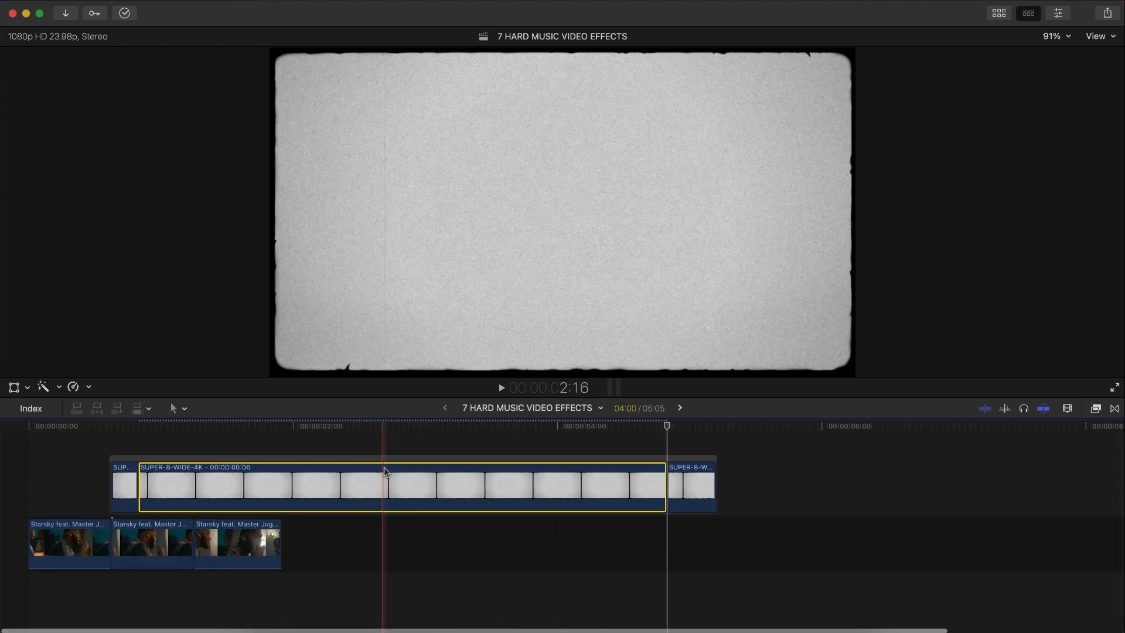
Play the frozen Super 8 overlay and delete the moving overlay pieces before and after it.
key(space)
key(space)
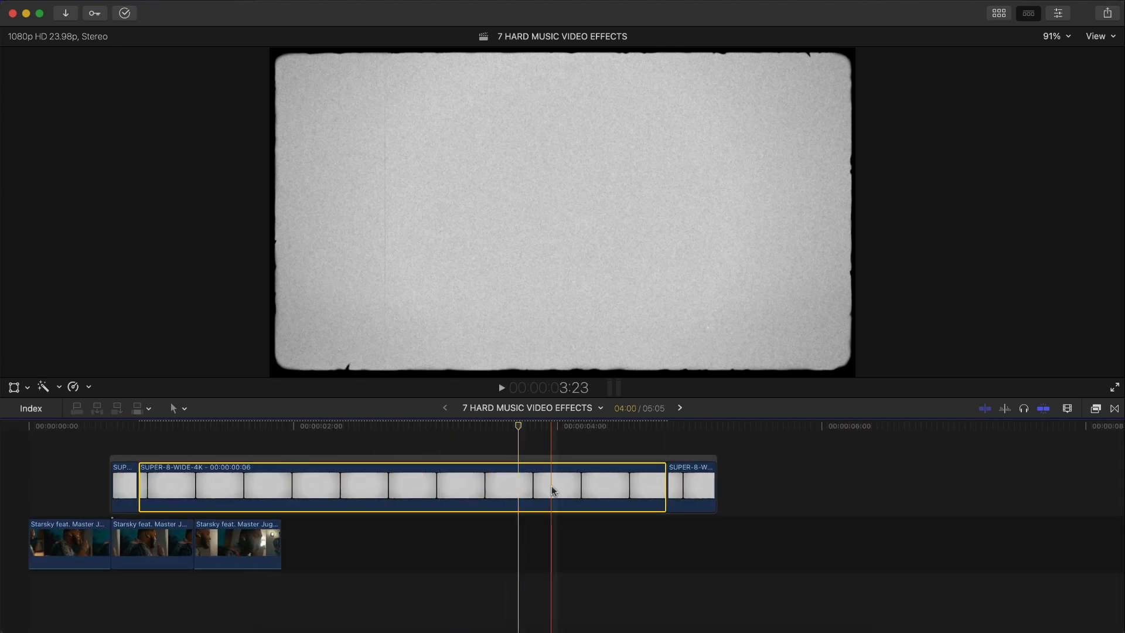
click(700, 485)
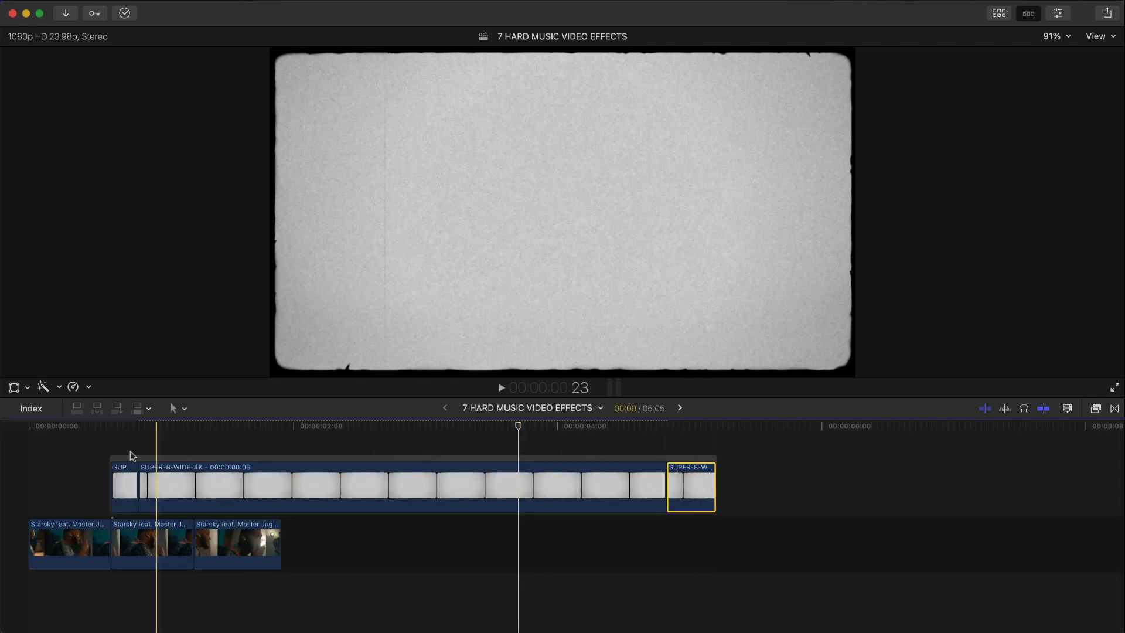
key(BackSpace)
click(123, 475)
key(BackSpace)
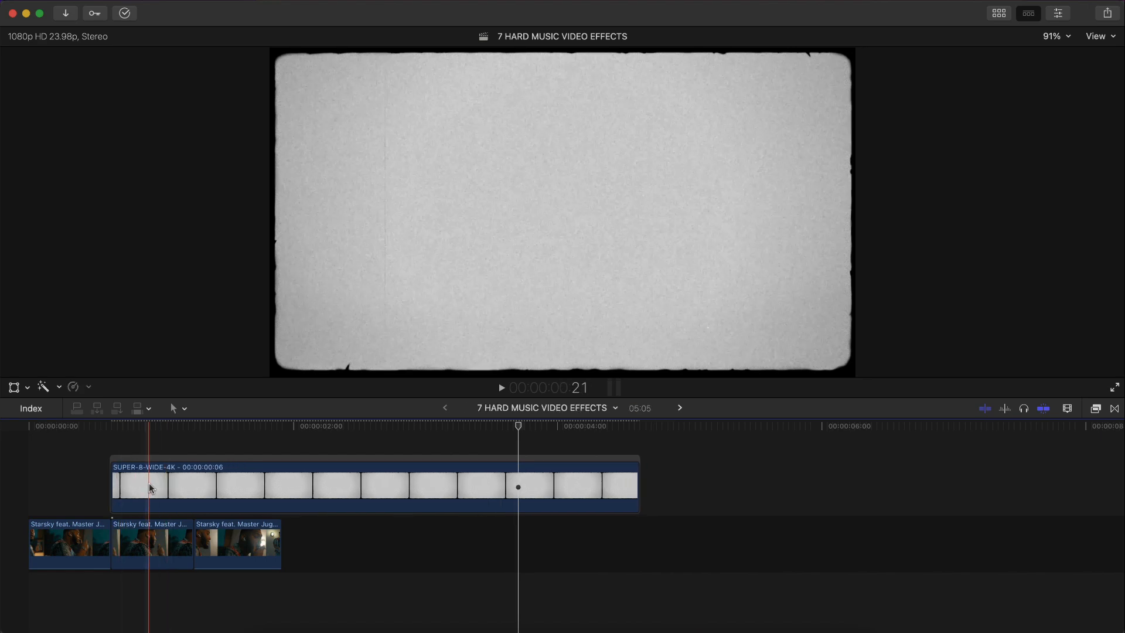
Cut the frozen Super 8 overlay at the end of the footage's freeze frame and delete the excess.
key(super+equal)
key(space)
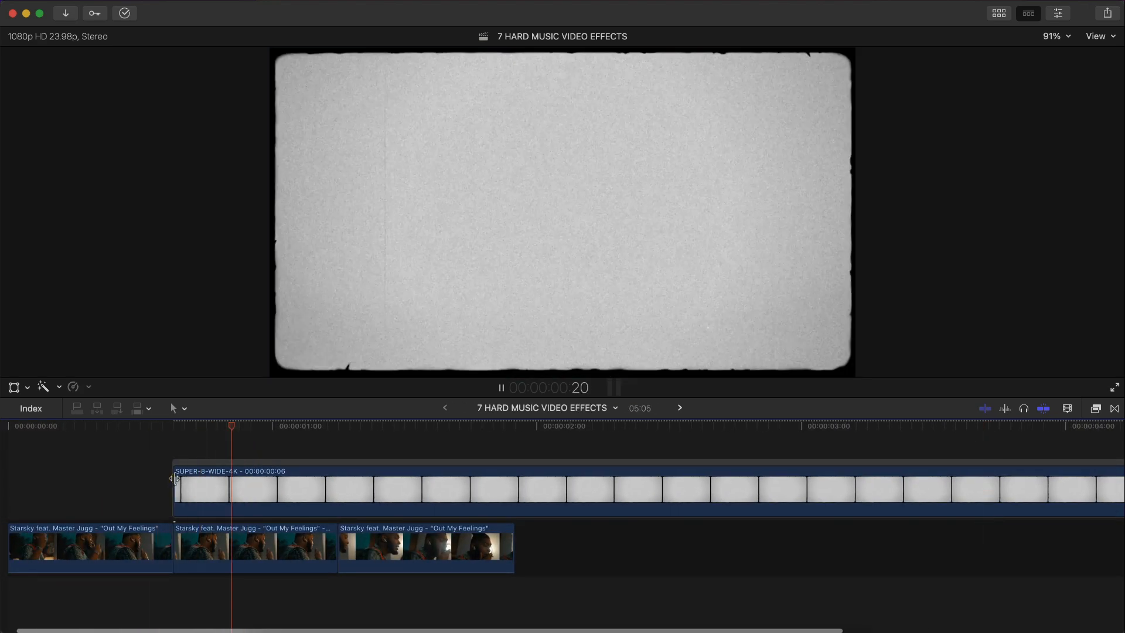
key(space)
click(337, 489)
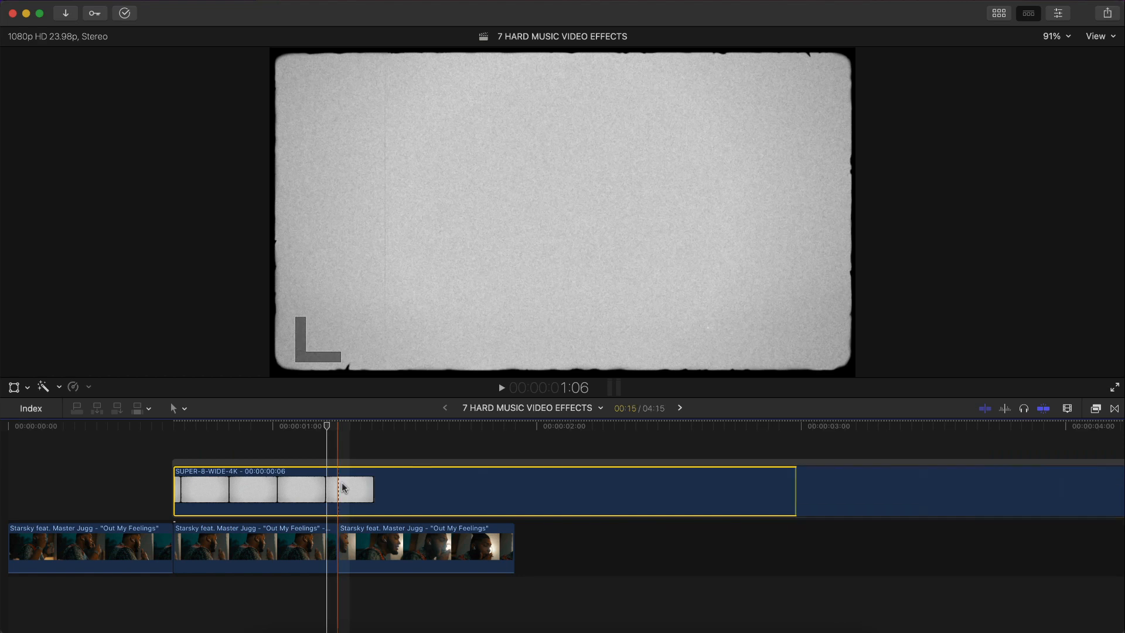
click(331, 543)
click(398, 483)
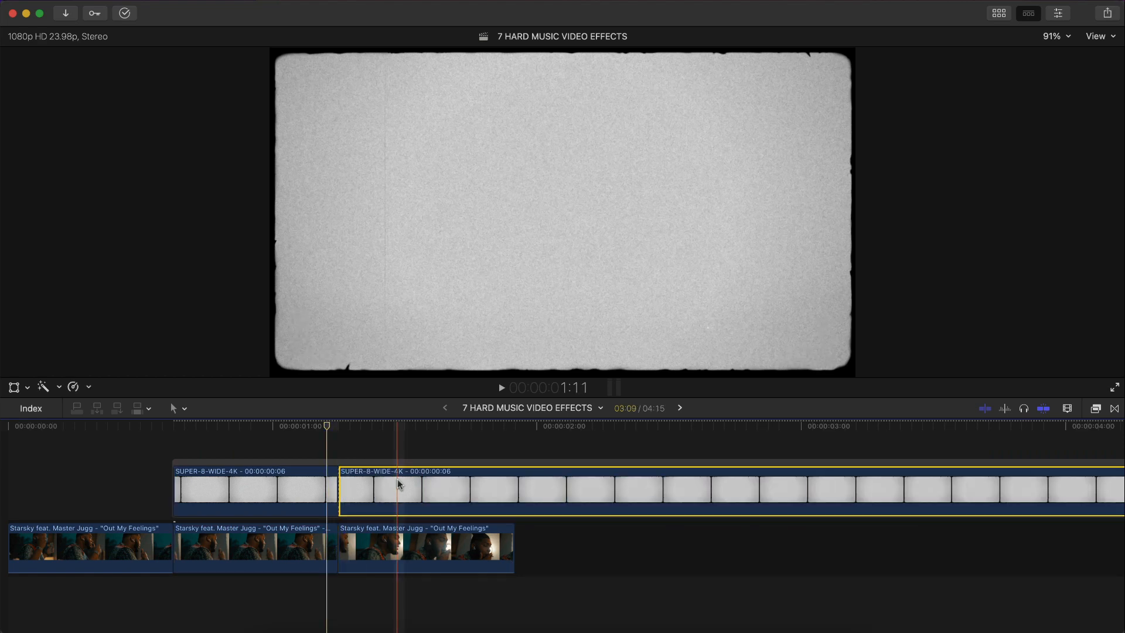
key(Delete)
key(super+equal)
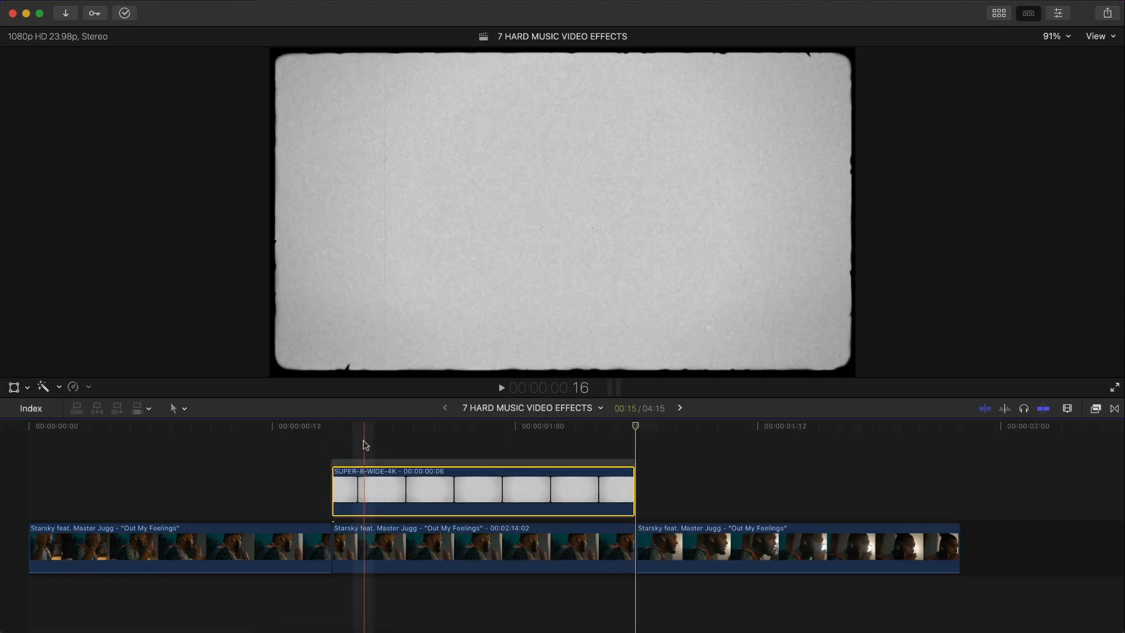
Set the frozen Super 8 overlay's blend mode to Vivid Light.
click(378, 455)
click(431, 486)
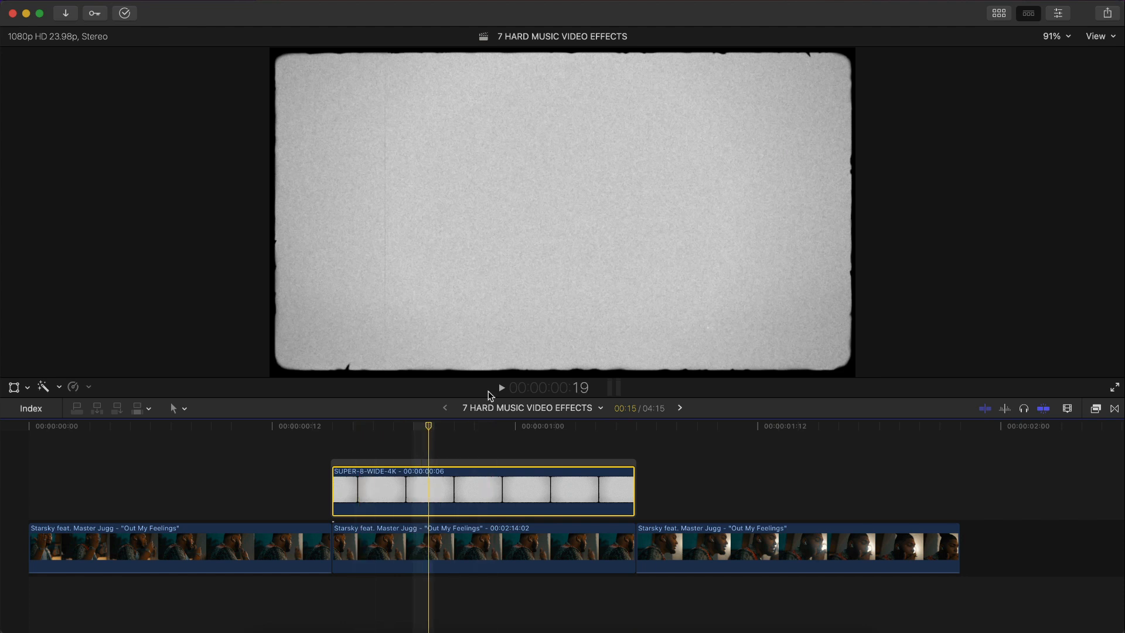
click(1057, 14)
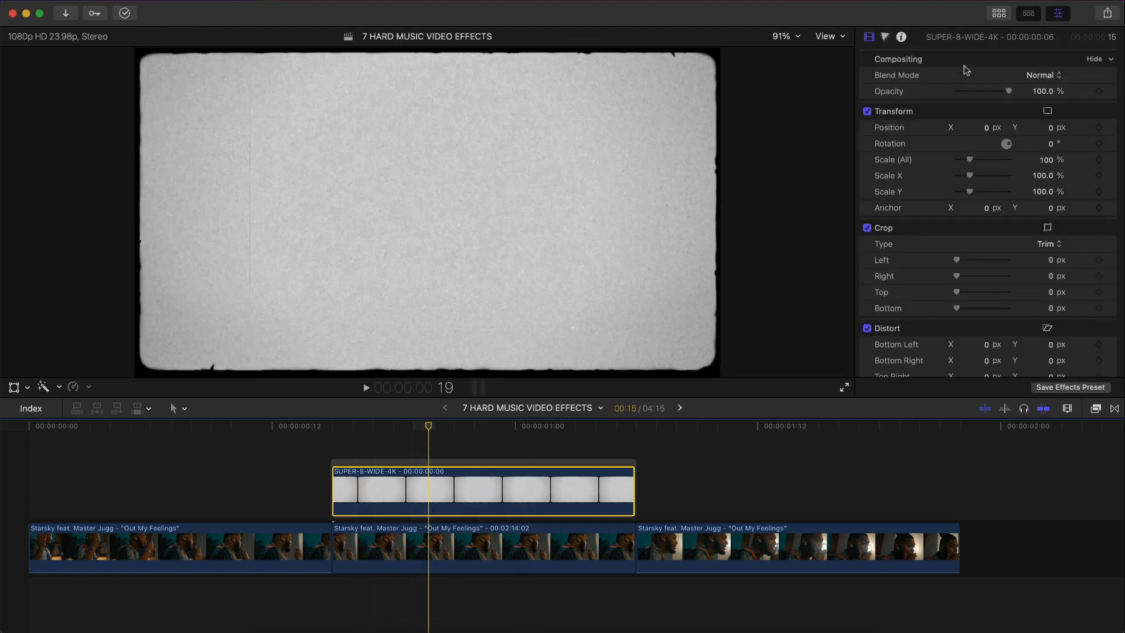
click(1047, 74)
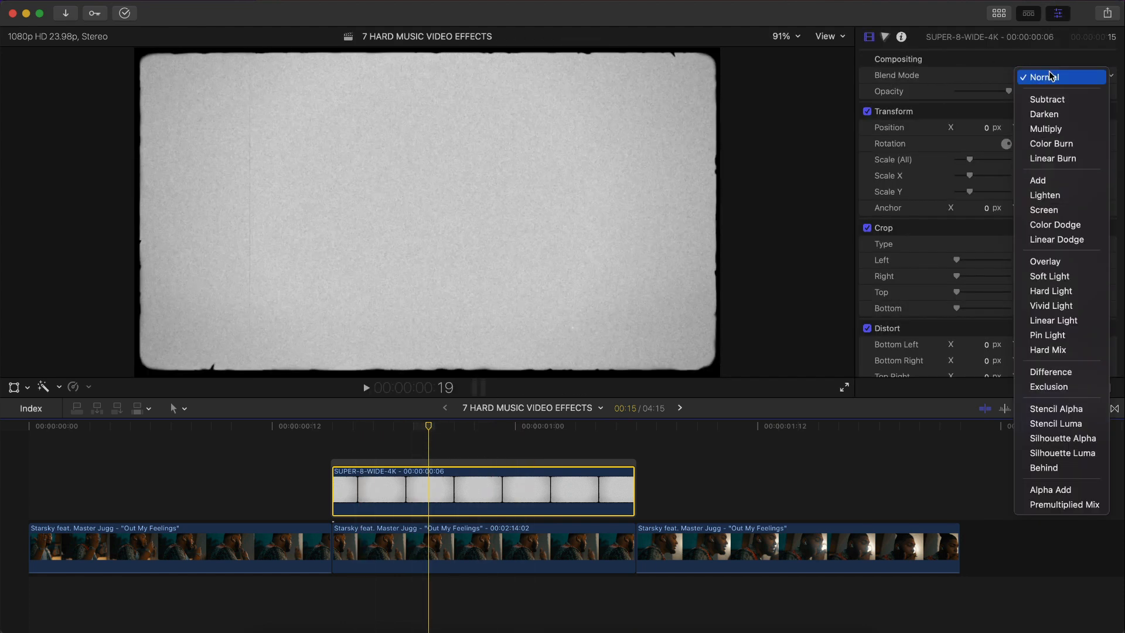
click(1051, 305)
click(1034, 76)
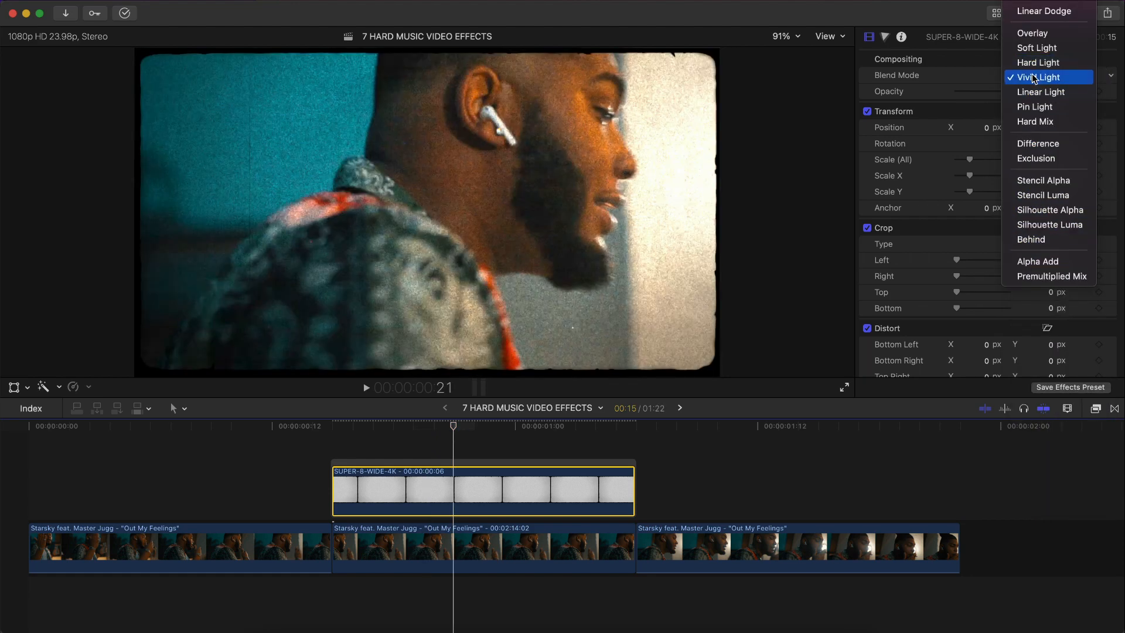
click(1047, 77)
click(1037, 75)
click(1041, 77)
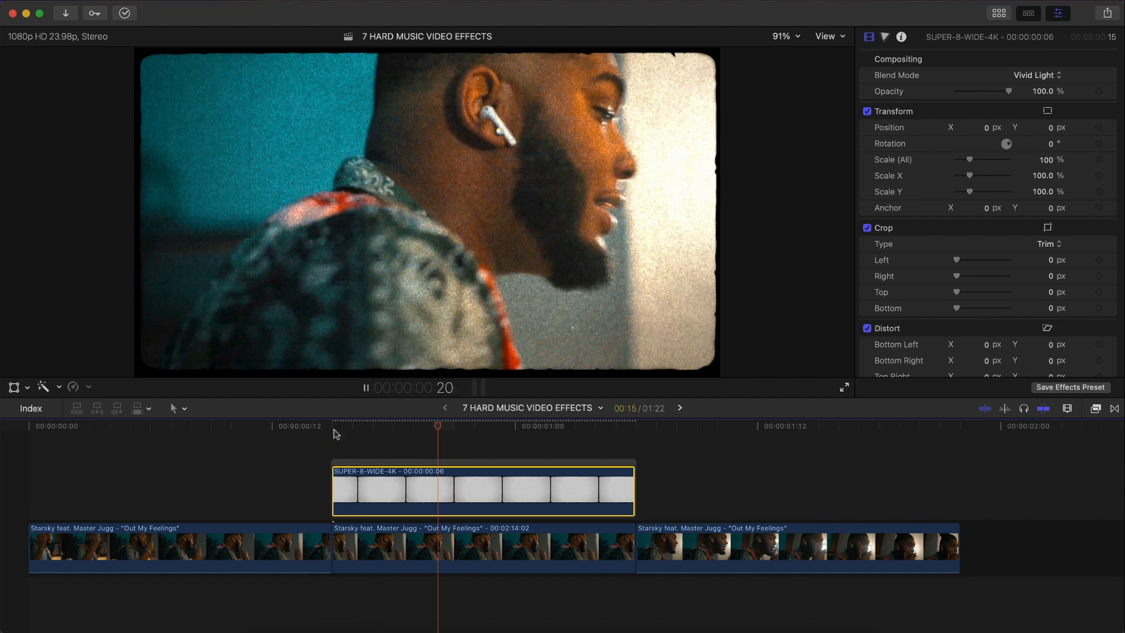
Toggle the Super 8 overlay off and on to compare the freeze frame with and without the film look.
key(v)
key(v)
key(v)
key(v)
key(v)
key(v)
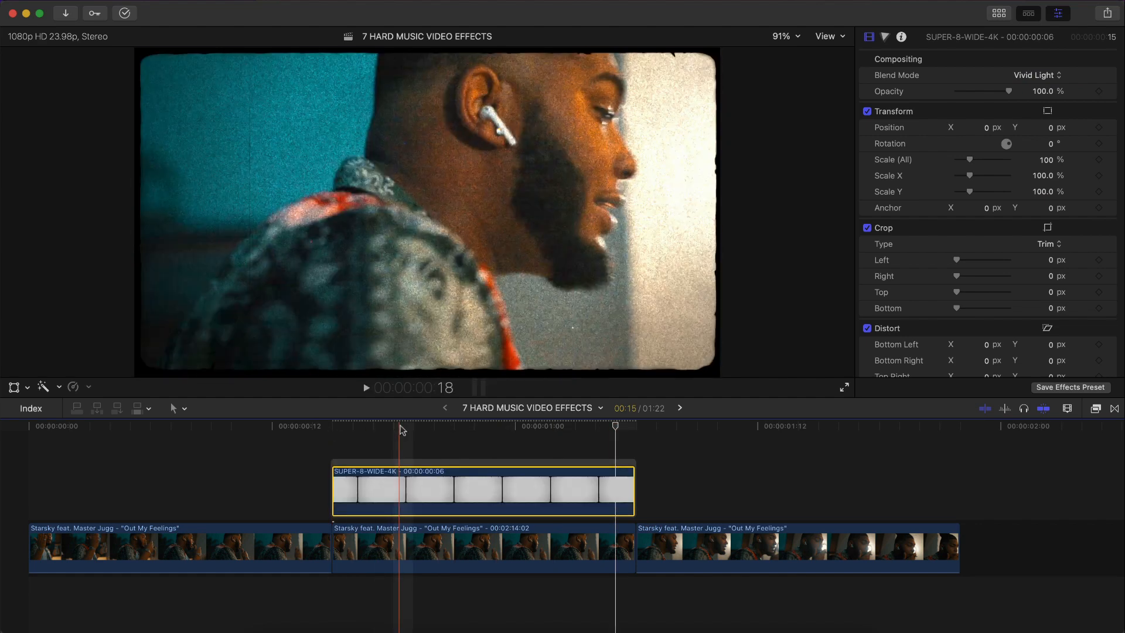
click(446, 426)
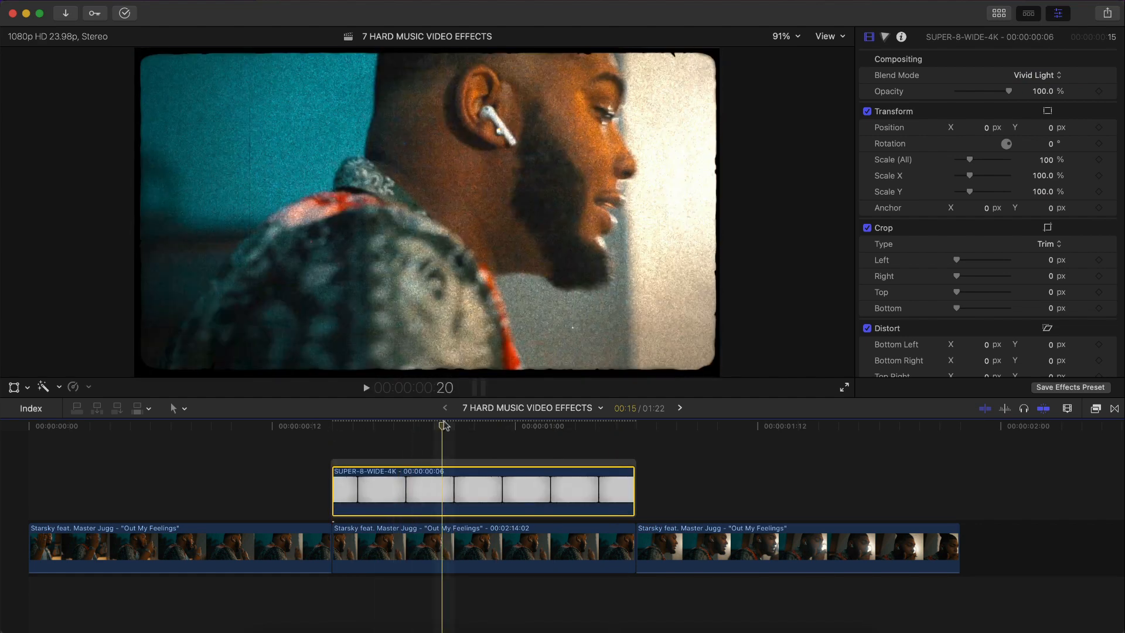
Place the unnamed 7:24 light leak clip between the freeze frame and the Super 8 overlay, starting at 00:12.
key(ctrl+super+1)
scroll(221, 341, down, 2)
click(182, 322)
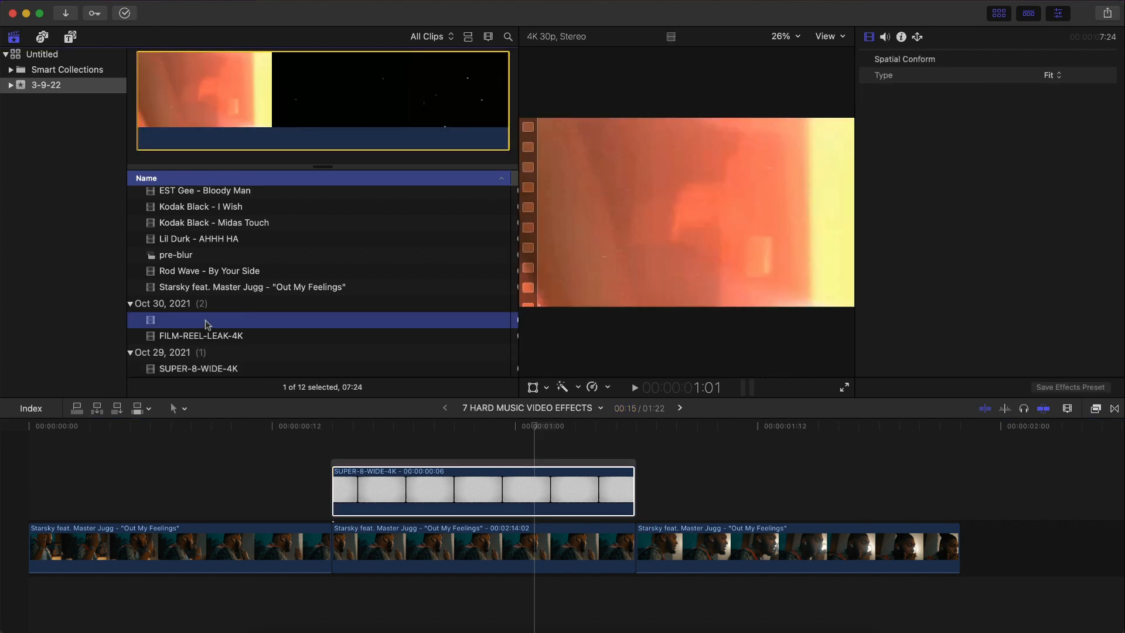
drag(234, 100, 381, 521)
key(ctrl+super+1)
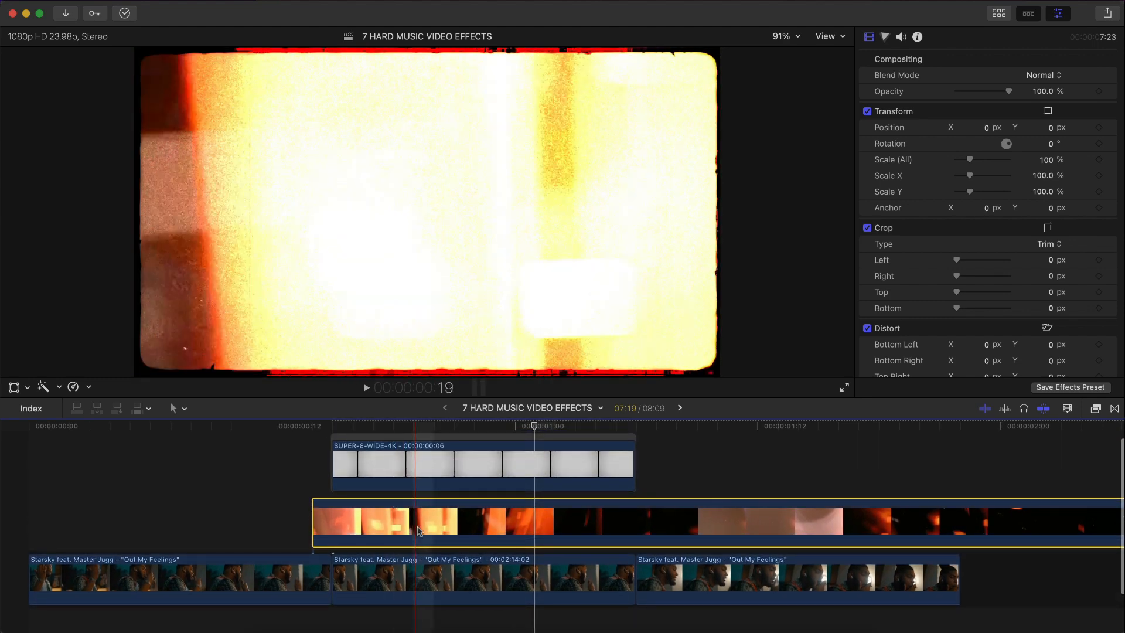
drag(488, 512, 469, 514)
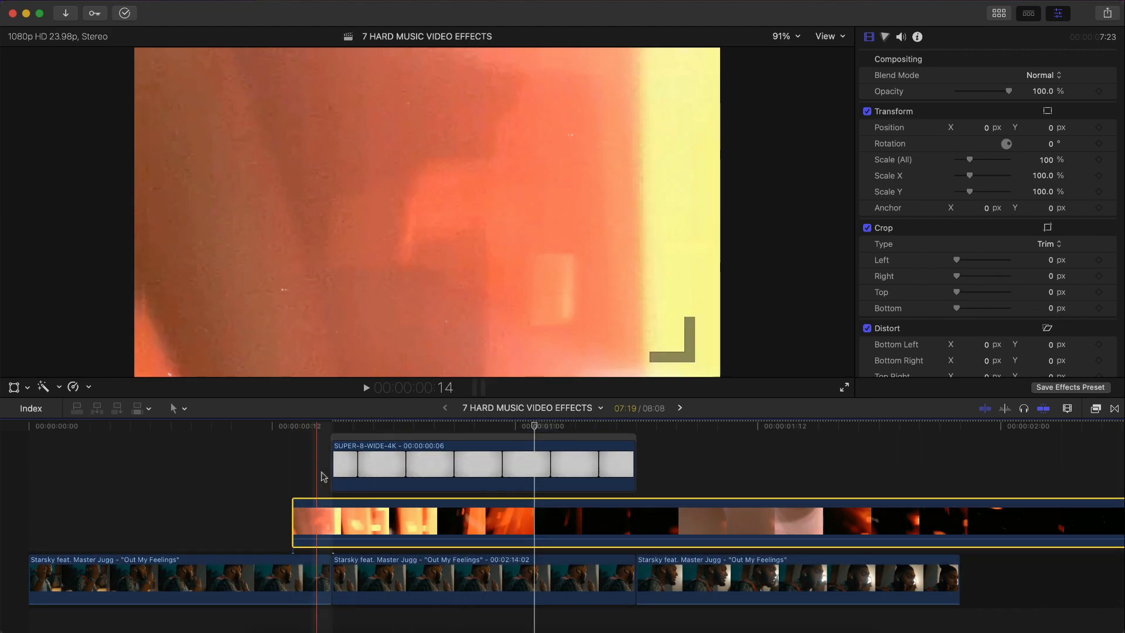
drag(349, 509, 329, 508)
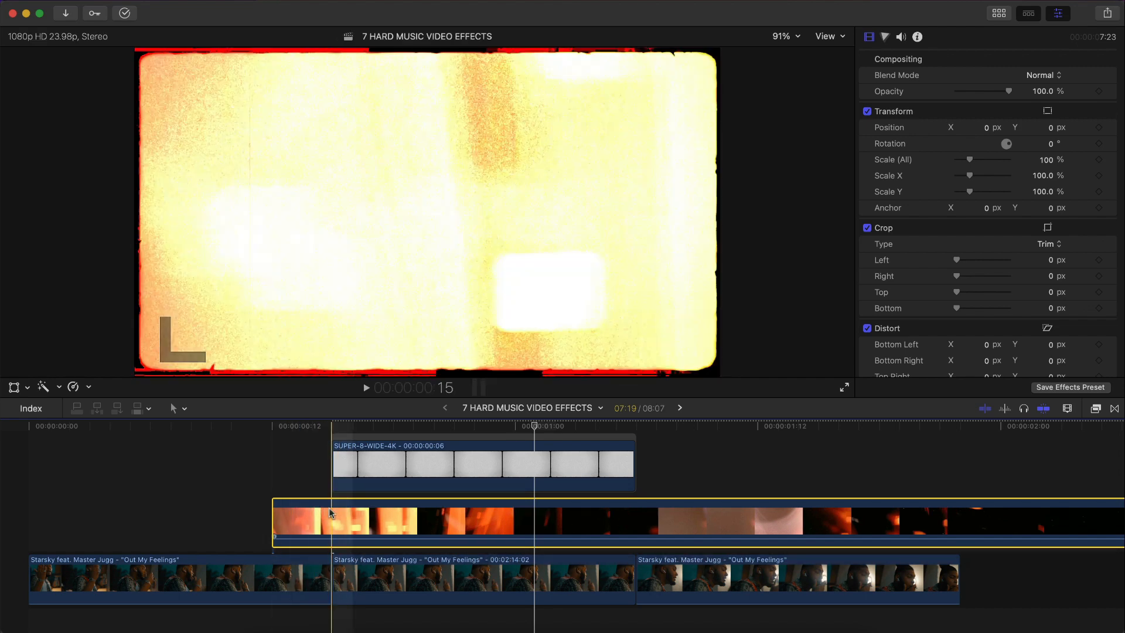
Set the light leak clip's blend mode to Screen.
click(333, 509)
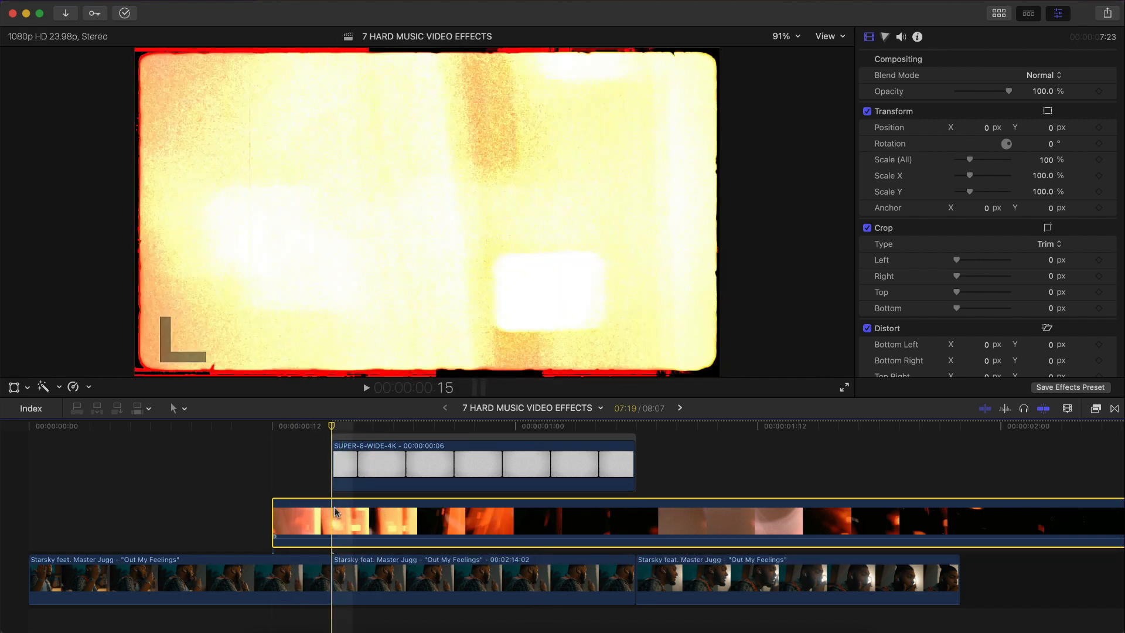
click(1055, 77)
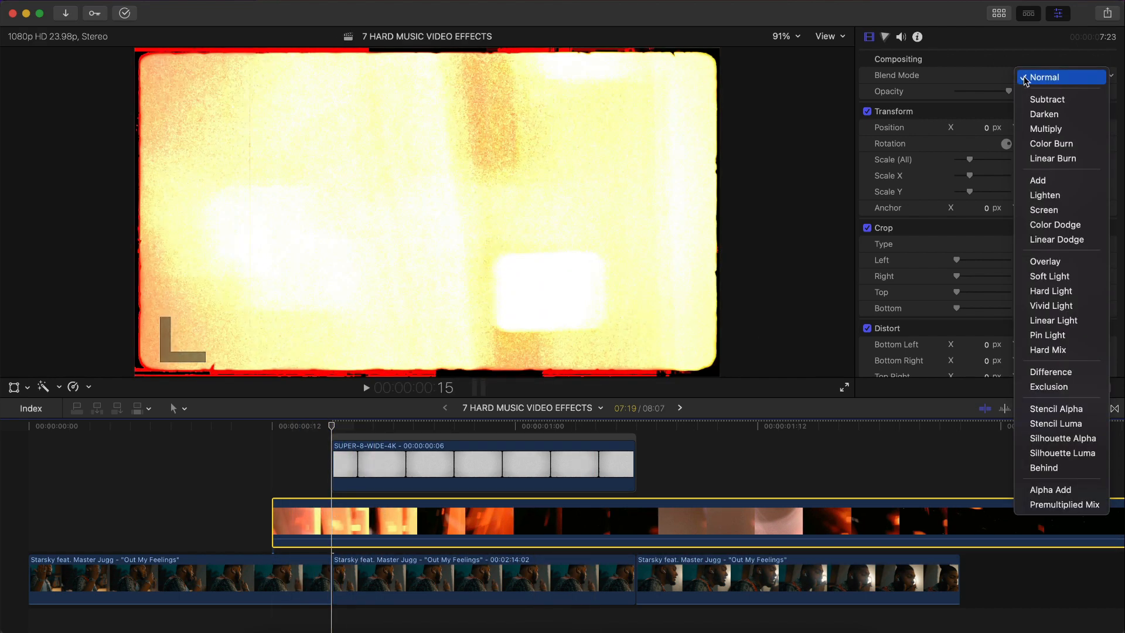
click(1062, 209)
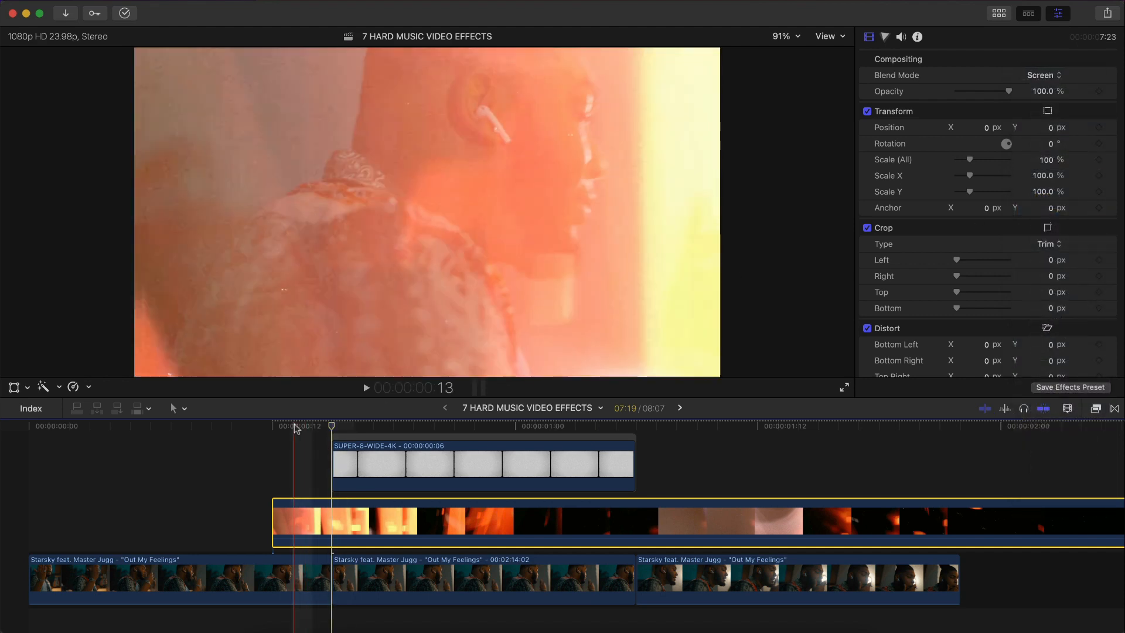
Play back the freeze frame section with the light leak and the Super 8 overlay.
drag(296, 426, 342, 448)
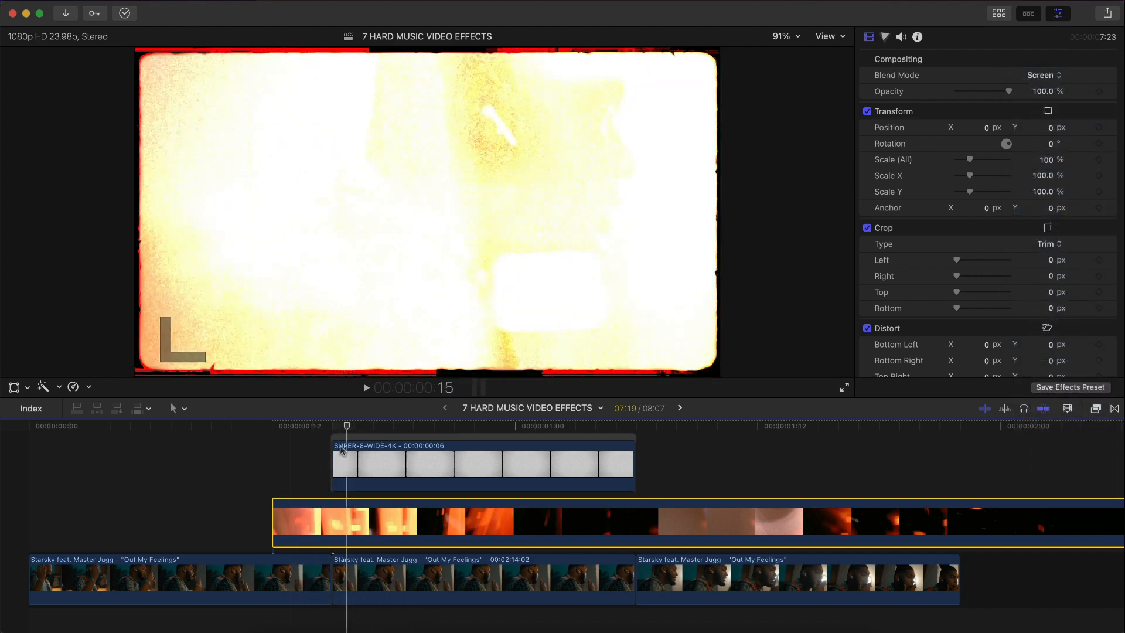
key(space)
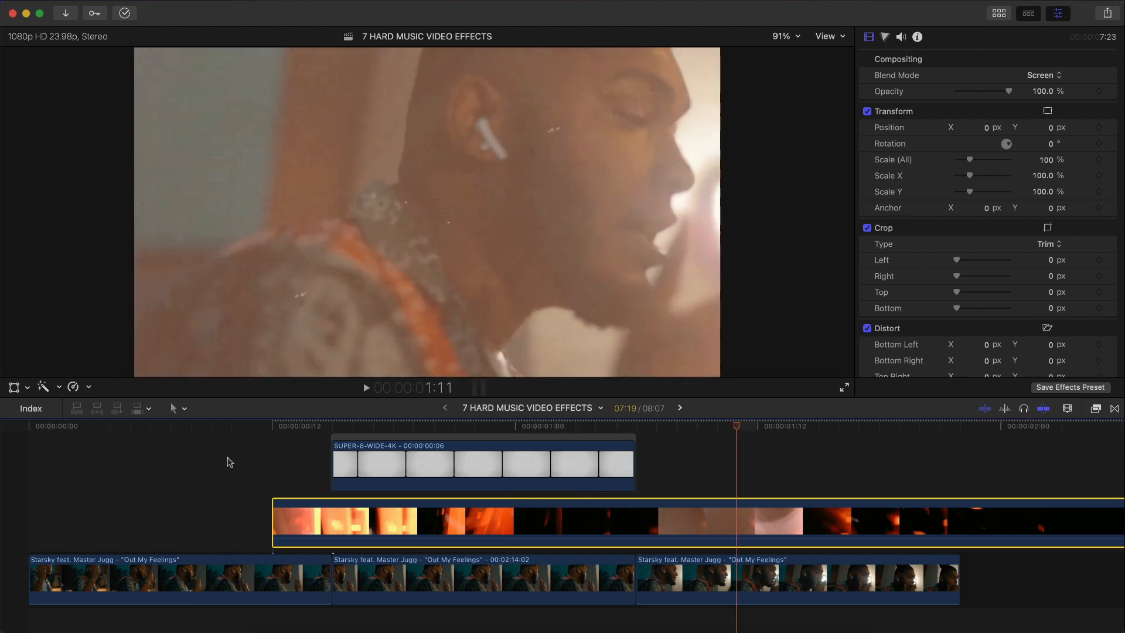
key(space)
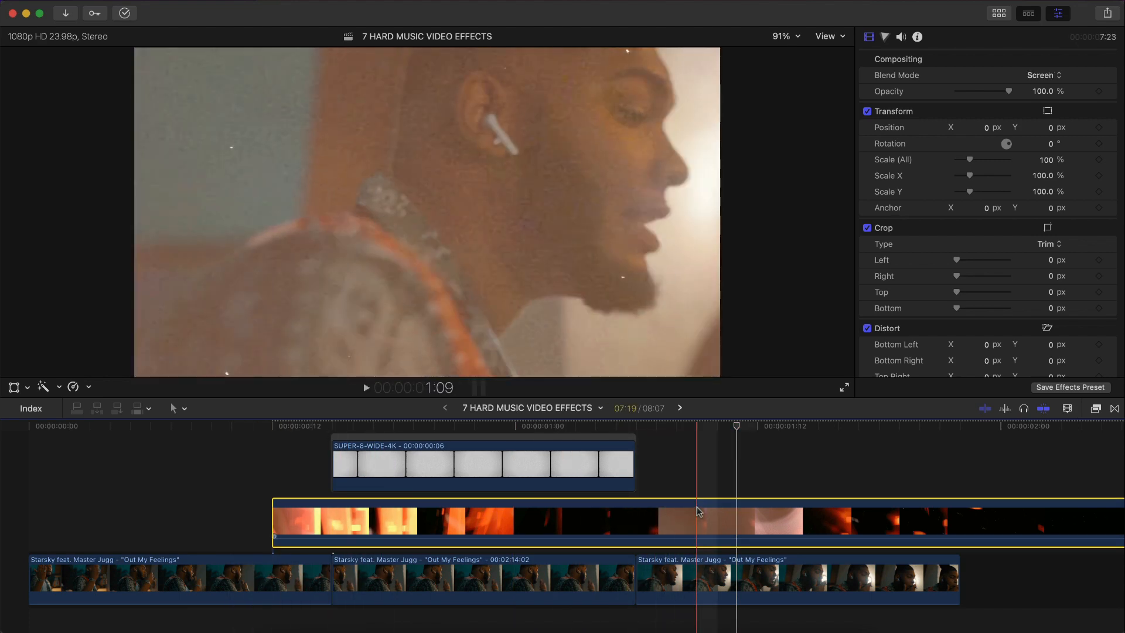
Cut the light leak clip at 1:09, delete the part after the cut, and play back the shortened effect.
key(alt+])
click(735, 519)
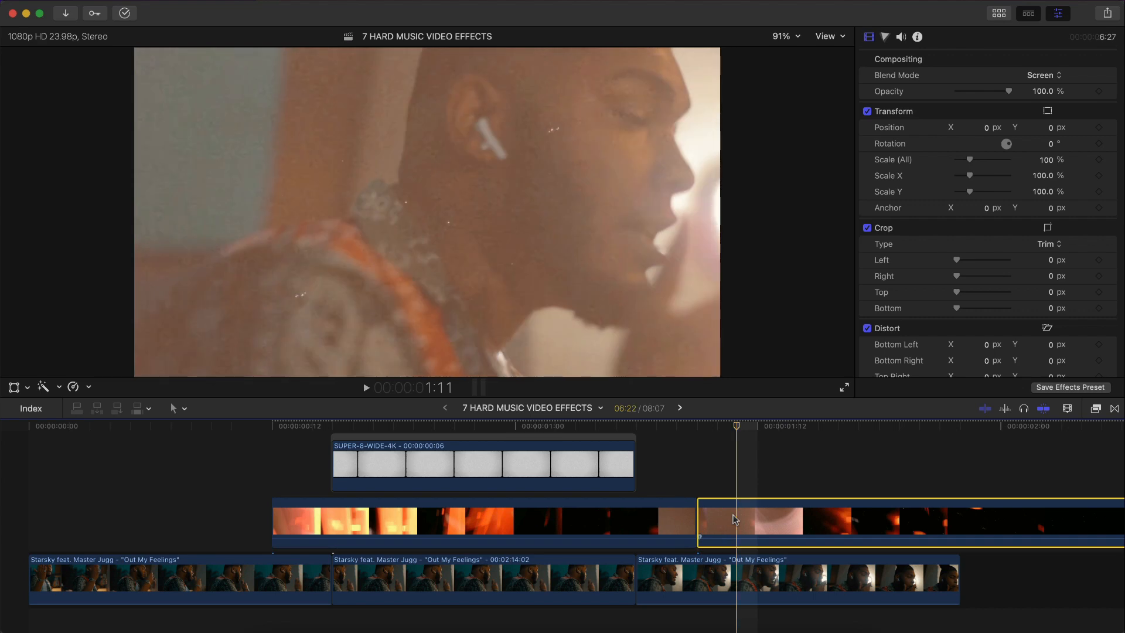
key(Delete)
key(space)
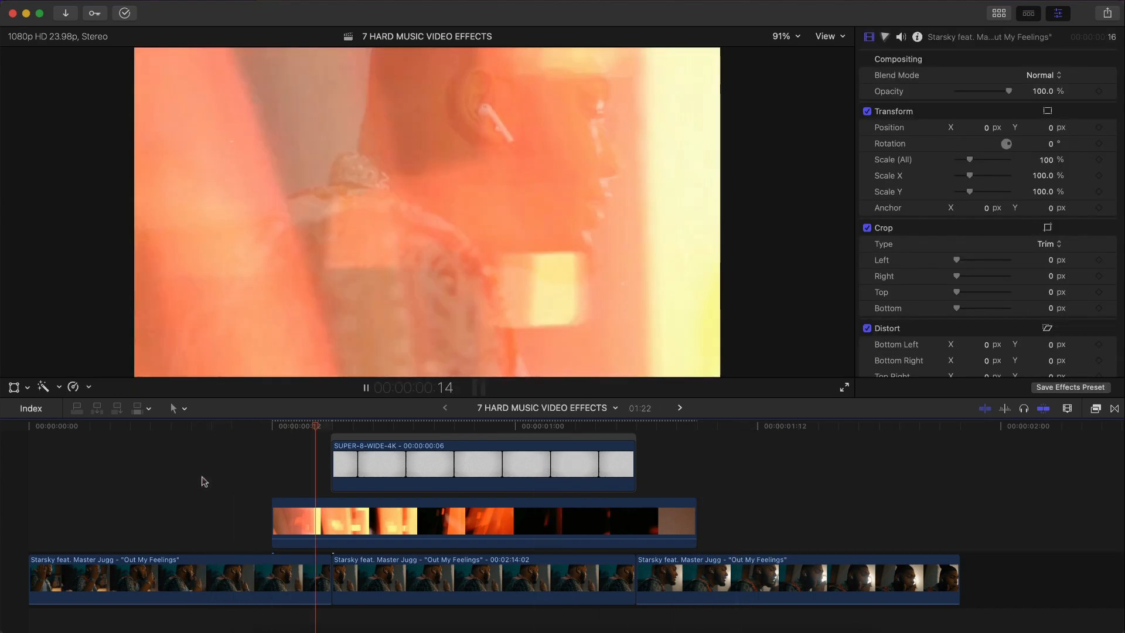
key(space)
key(space)
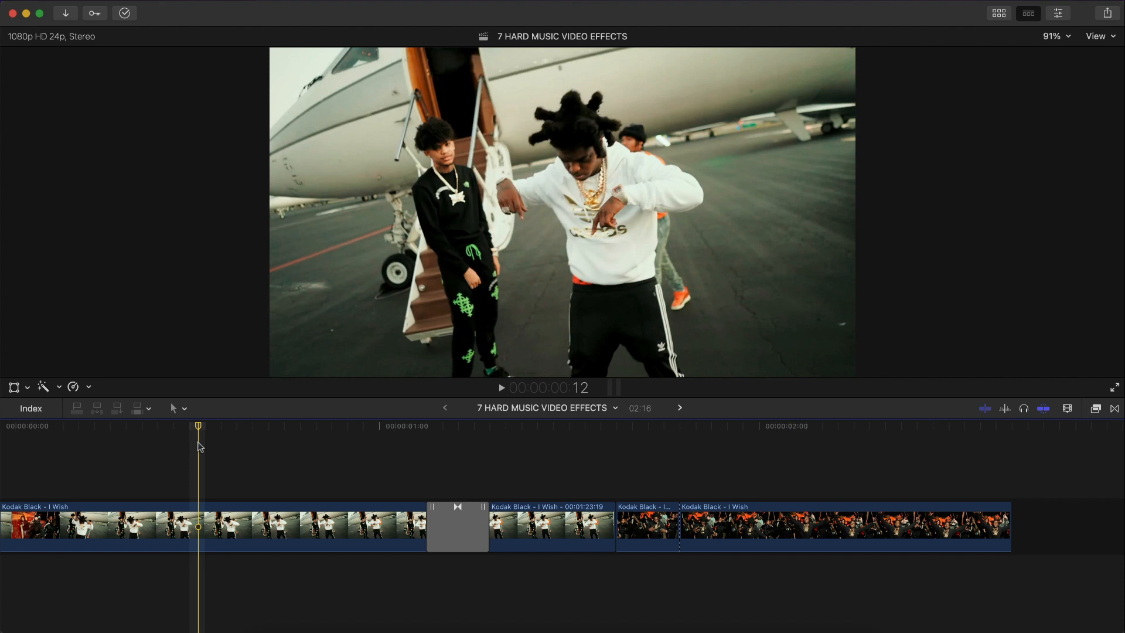
Play the finished "Kodak Black - I Wish" freeze frame transition example from its start.
scroll(200, 447, left, 1)
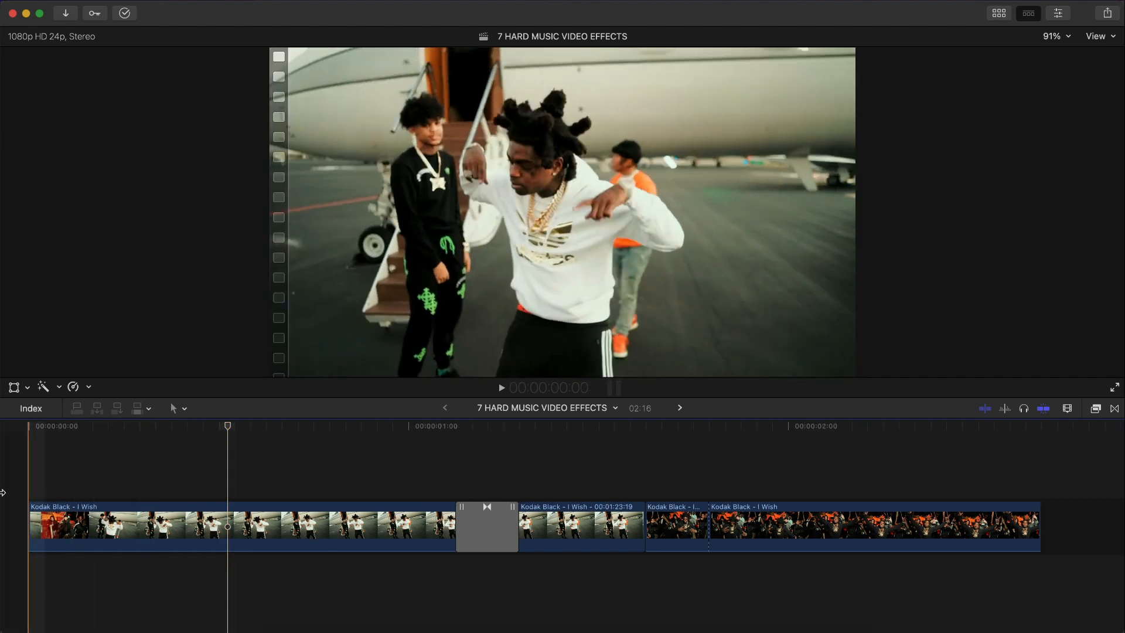
key(space)
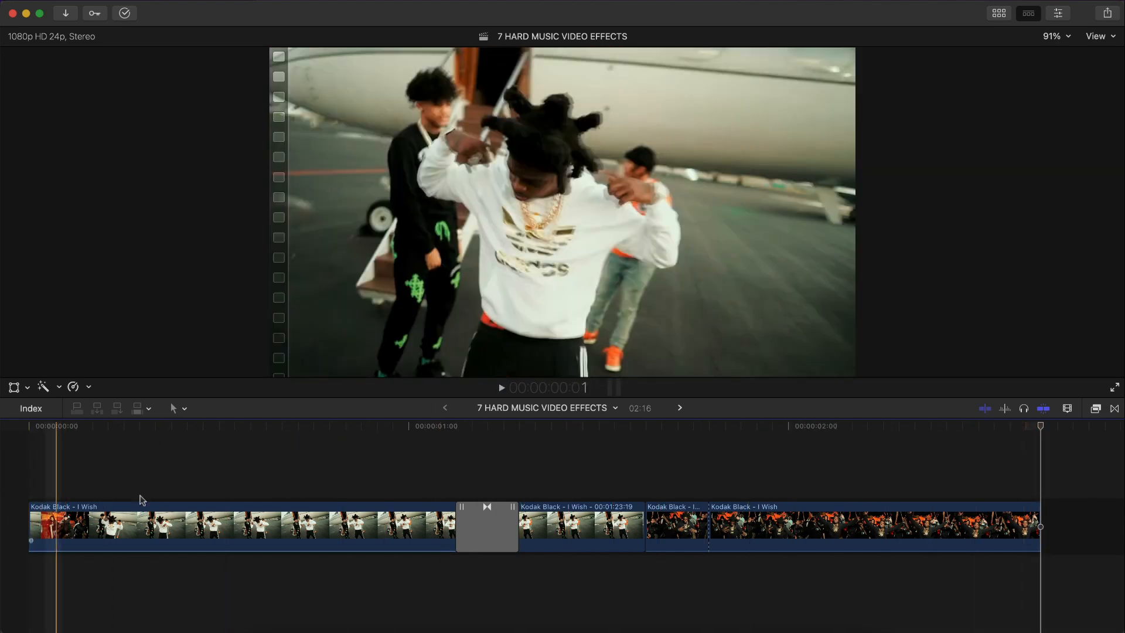
key(space)
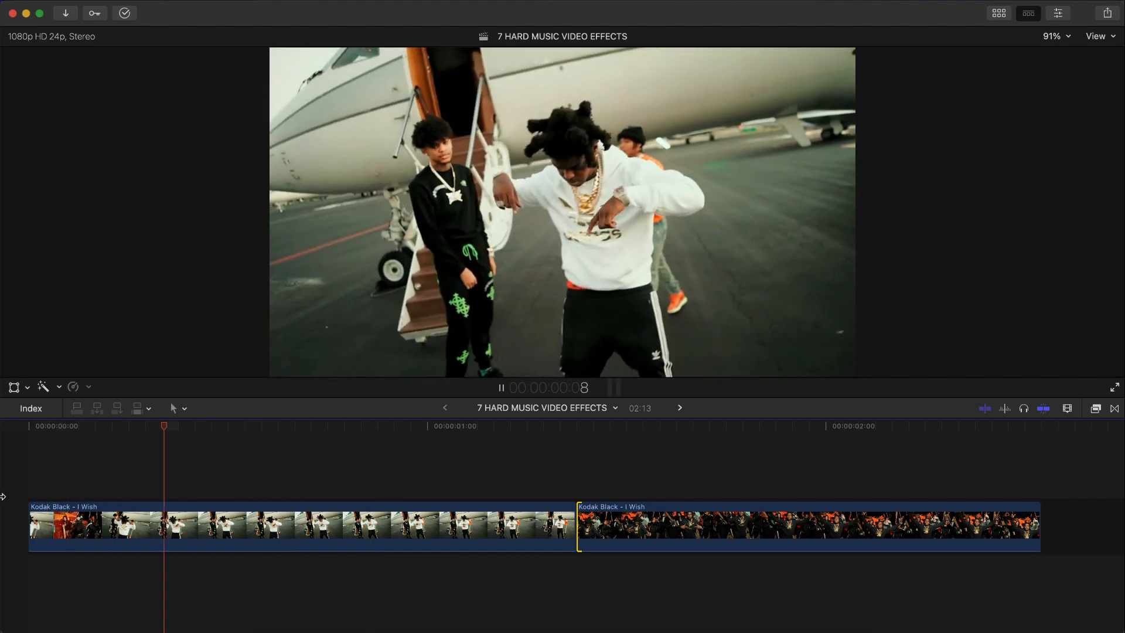
Play back the two unedited "Kodak Black - I Wish" clips to review the cut between them.
click(526, 492)
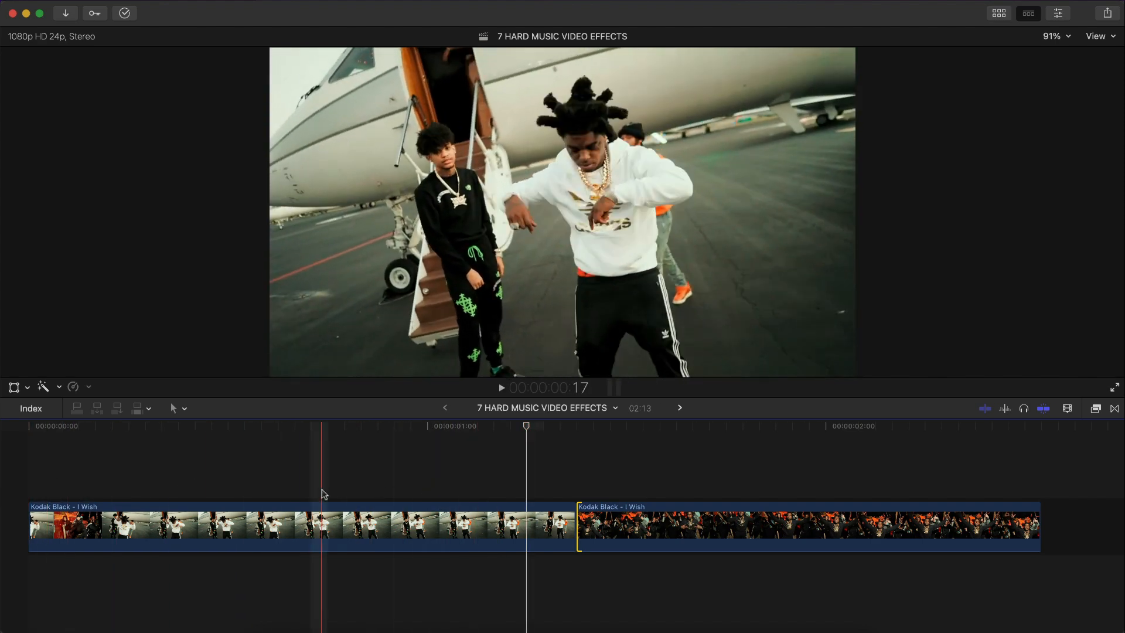
key(space)
key(space)
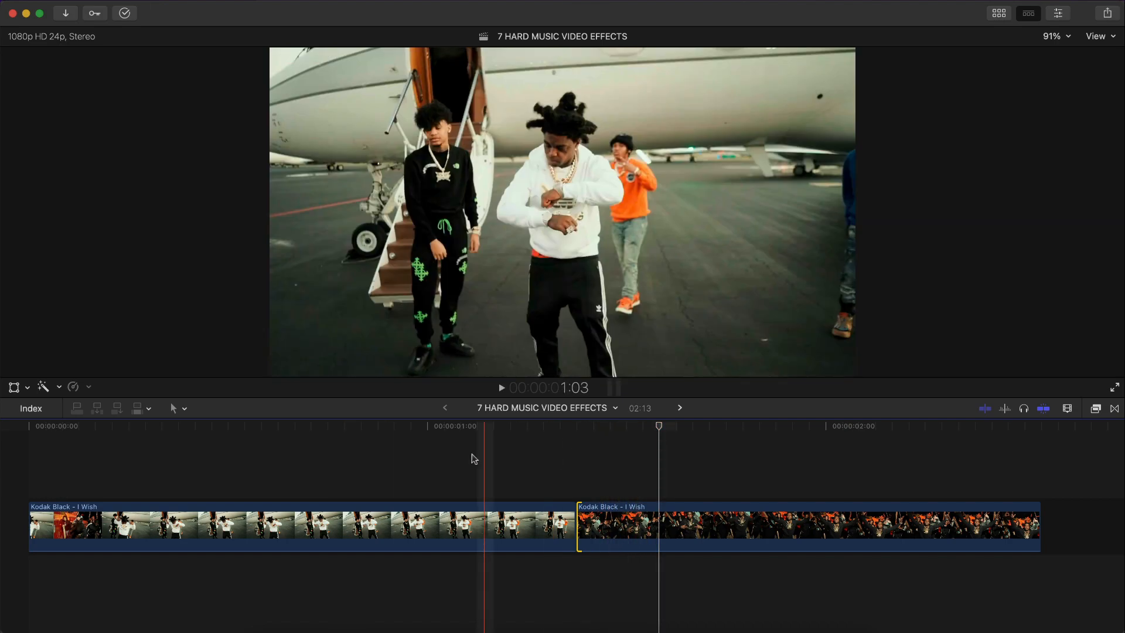
key(space)
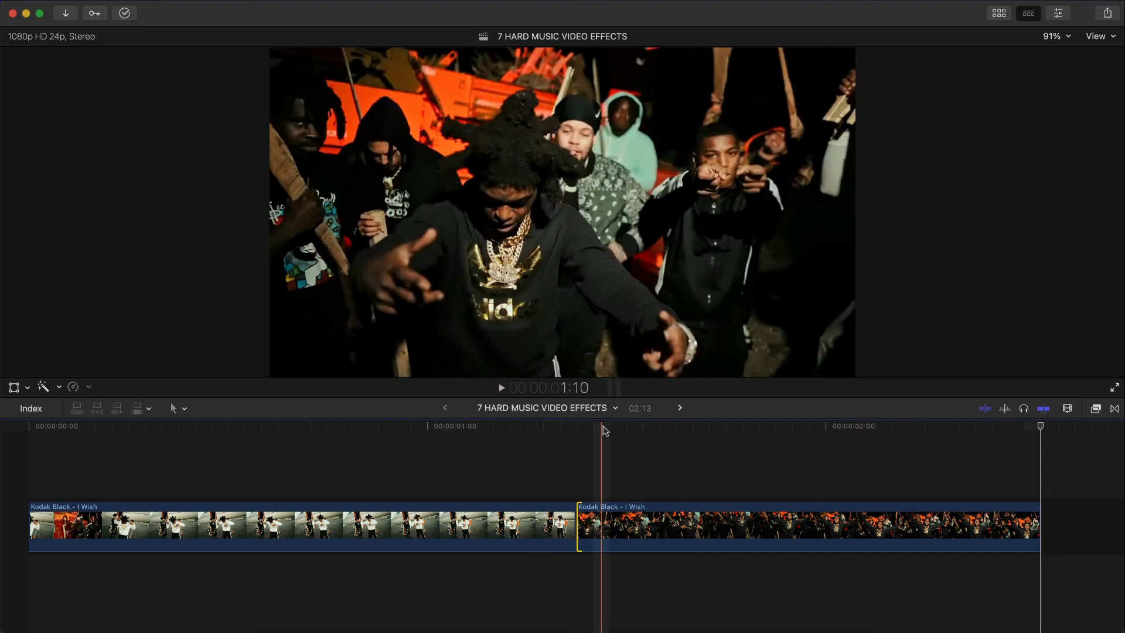
Add a freeze frame at 1:08, on the last frame of the first clip.
click(570, 523)
key(Left)
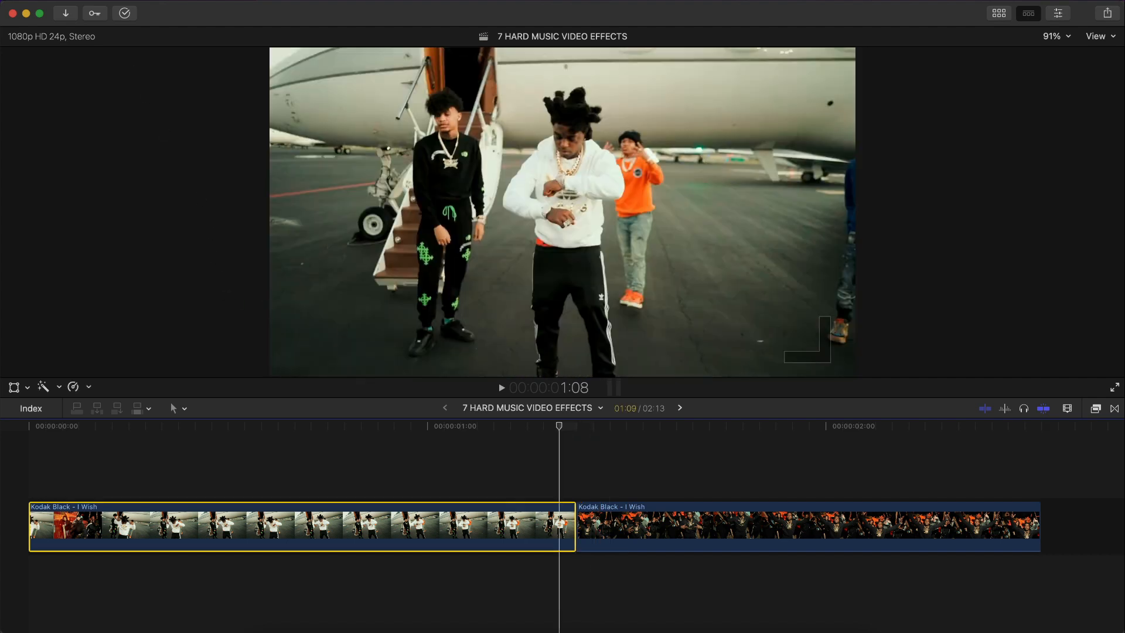
click(137, 1)
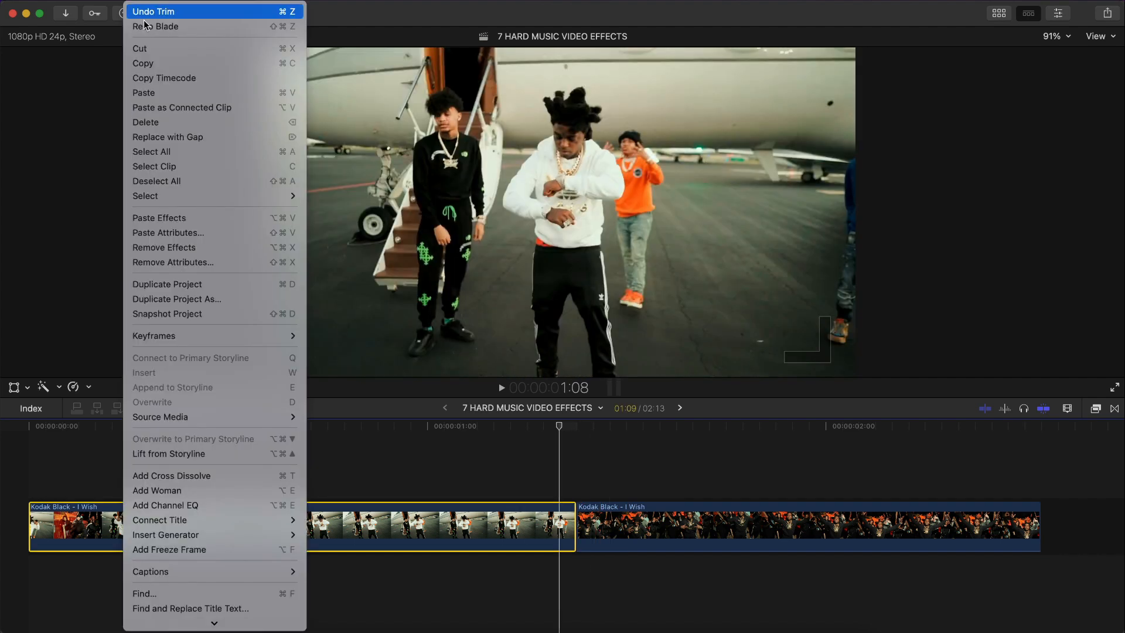
click(172, 550)
Trim the end of the freeze frame clip so that it lasts 10 frames before the second clip.
key(super+minus)
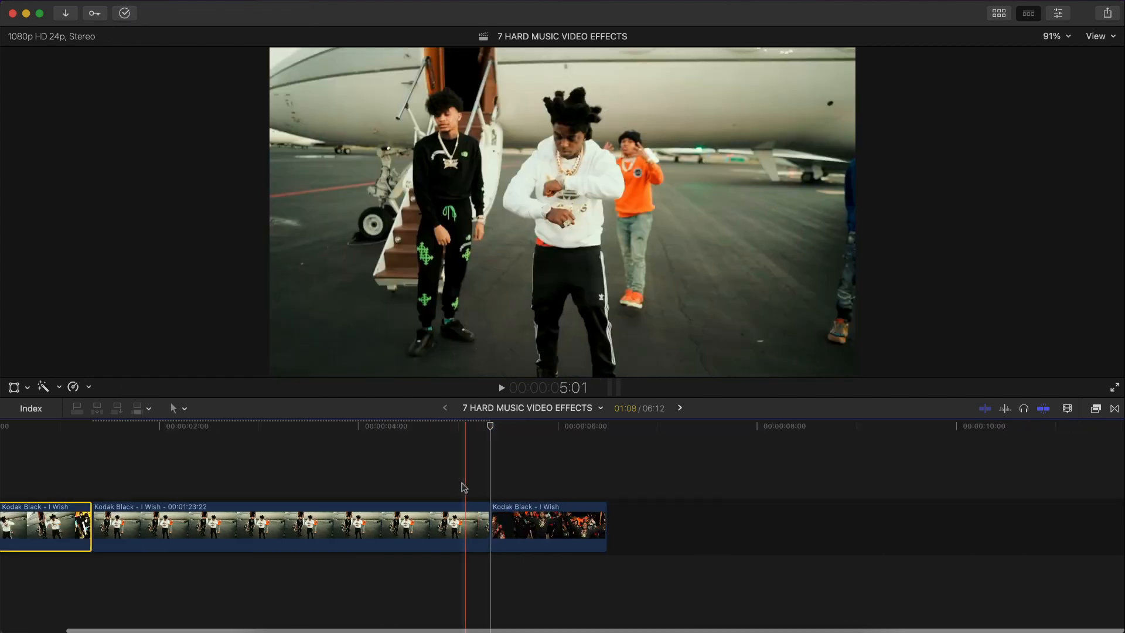
scroll(464, 487, left, 3)
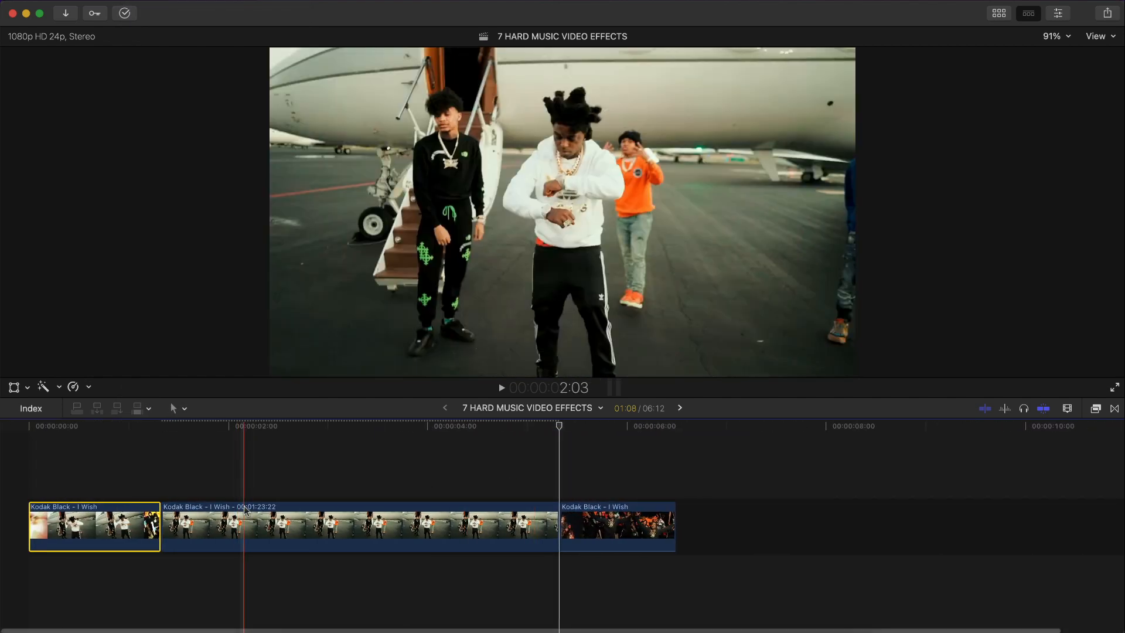
key(super+equal)
key(super+equal)
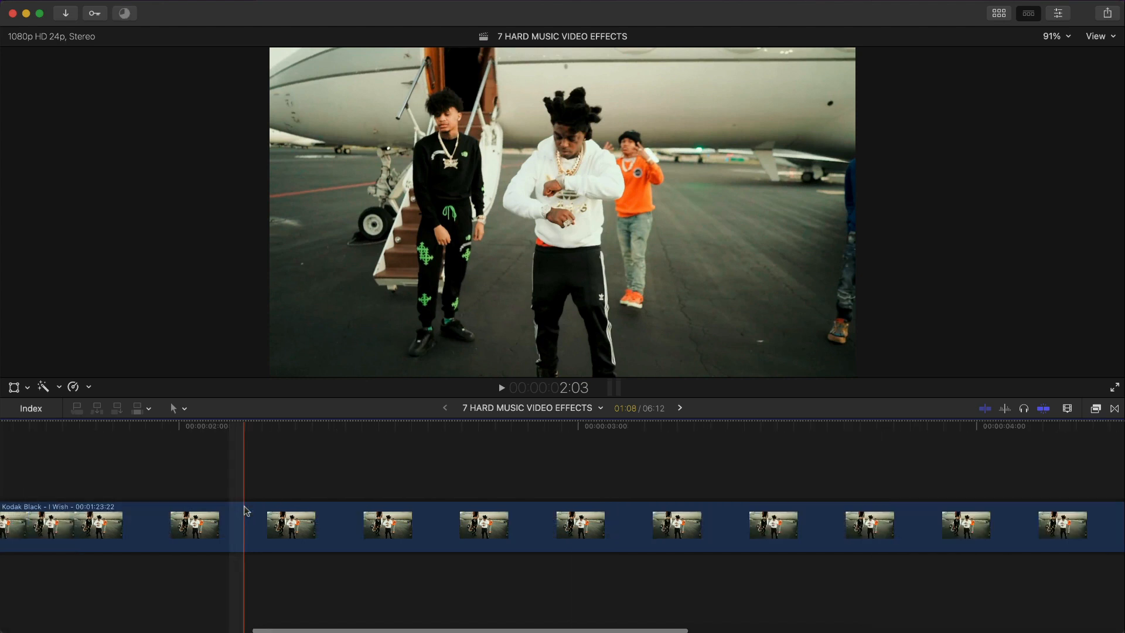
key(super+minus)
key(super+minus)
key(super+minus)
key(super+equal)
key(super+equal)
scroll(245, 509, left, 10)
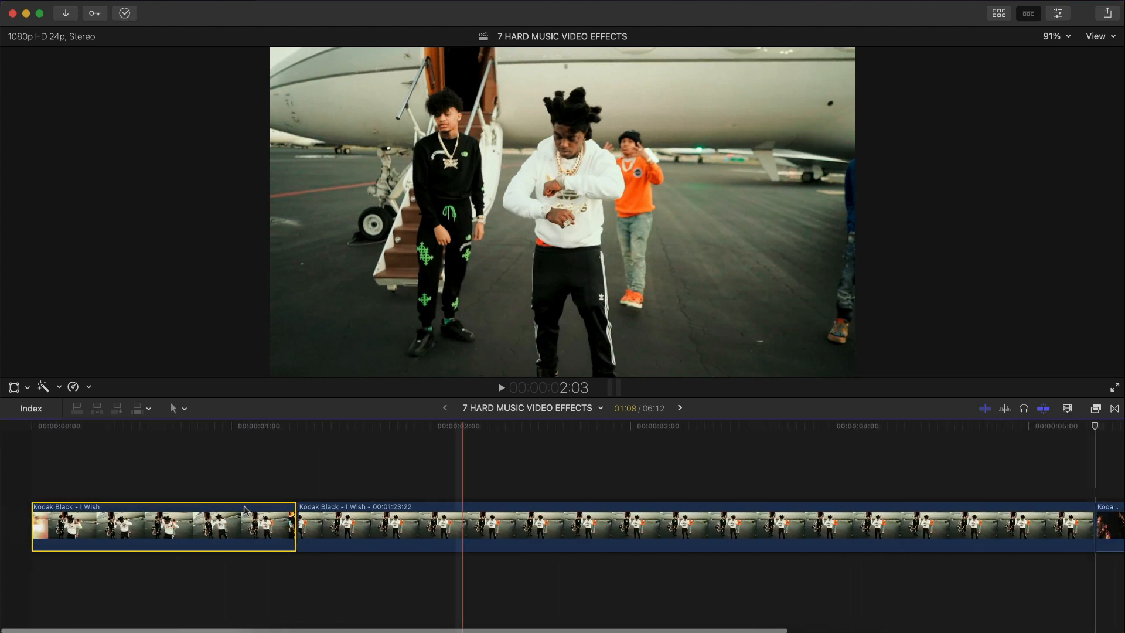
scroll(409, 498, right, 4)
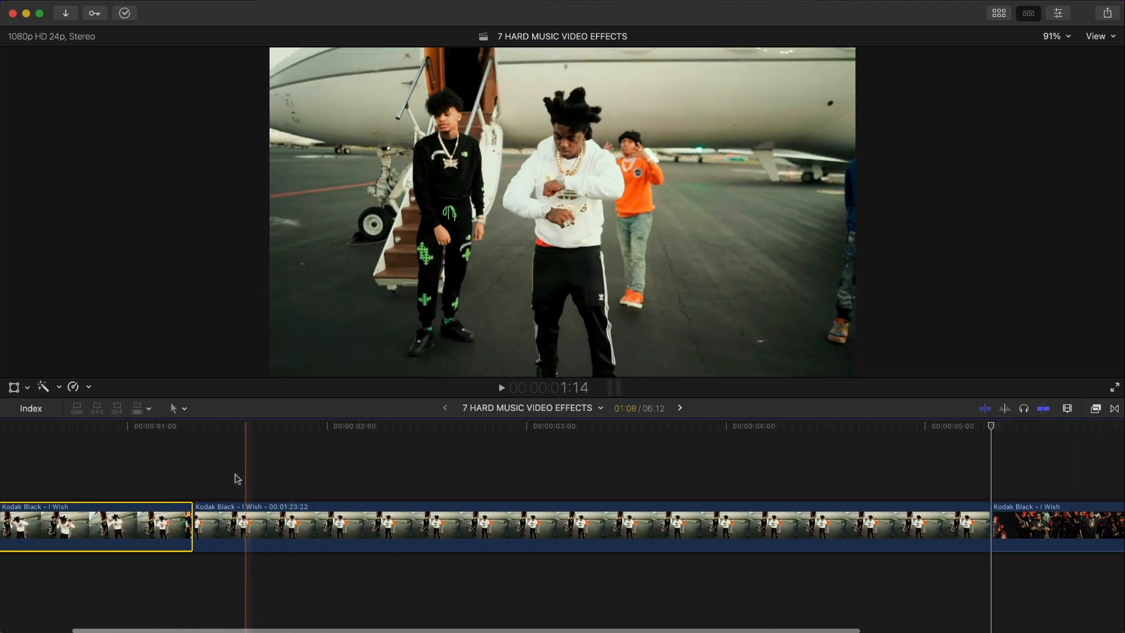
key(space)
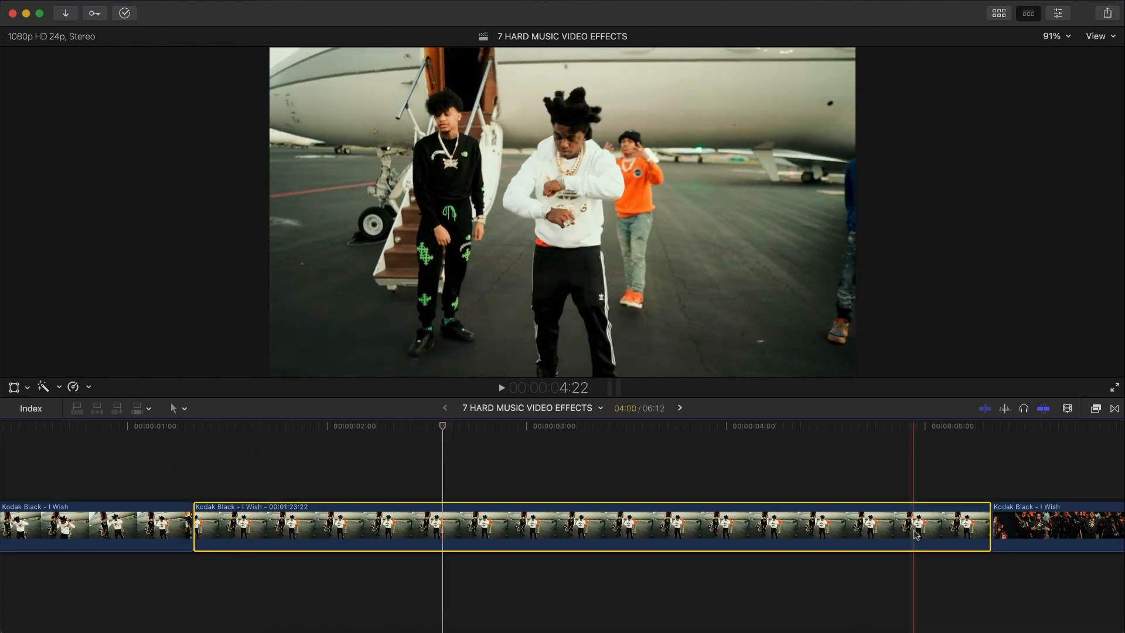
drag(991, 525, 441, 527)
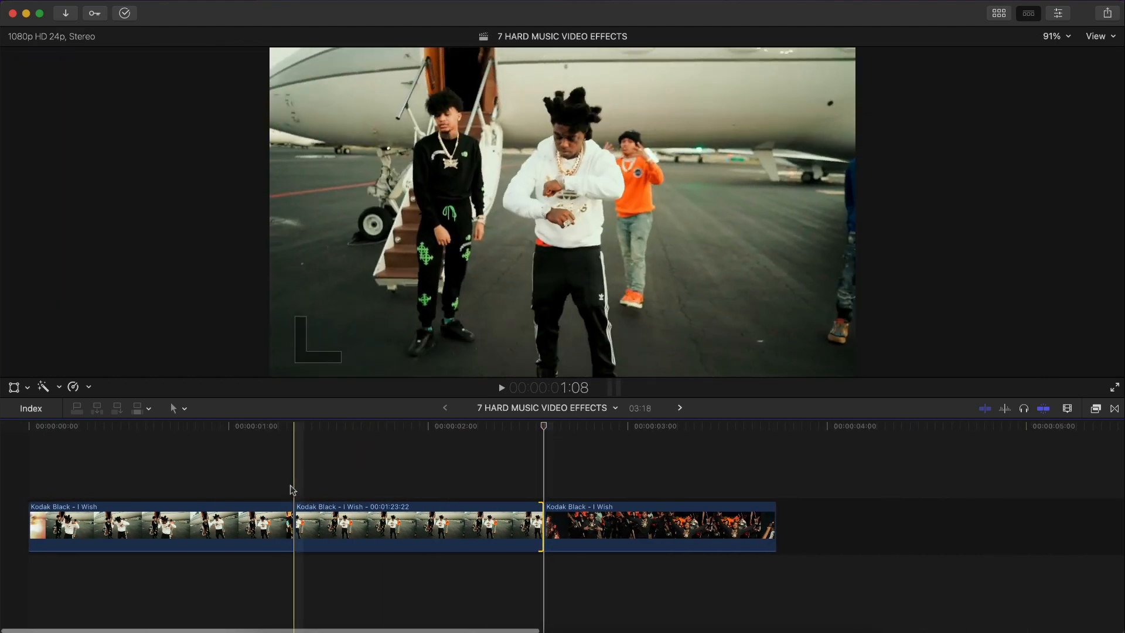
key(space)
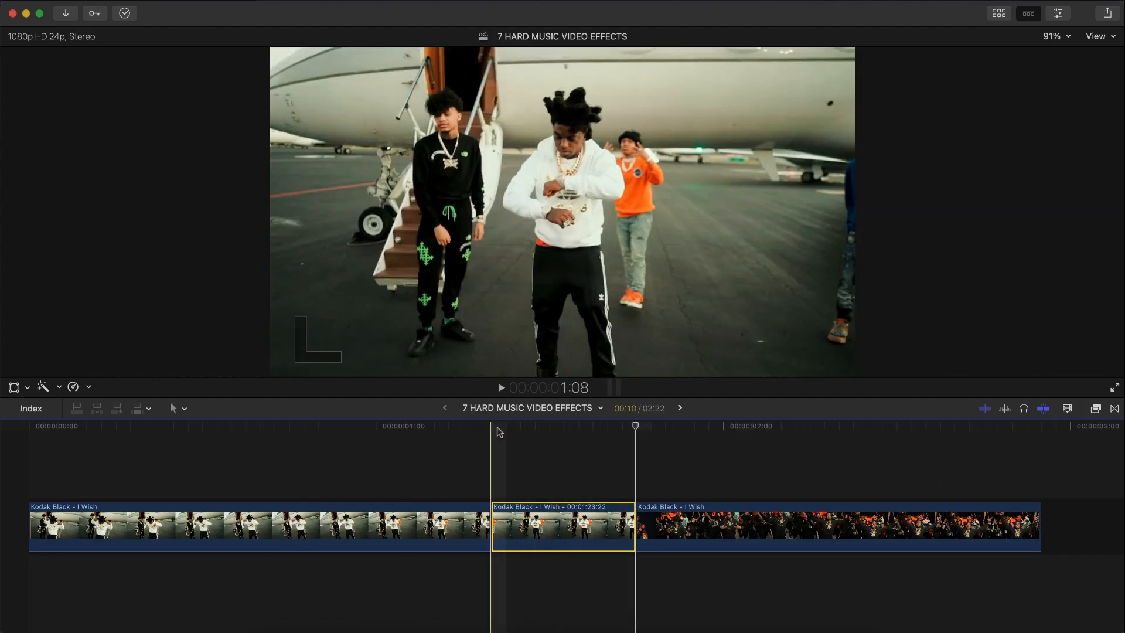
Apply the Glow light effect to the freeze frame clip and show its effect settings.
click(534, 427)
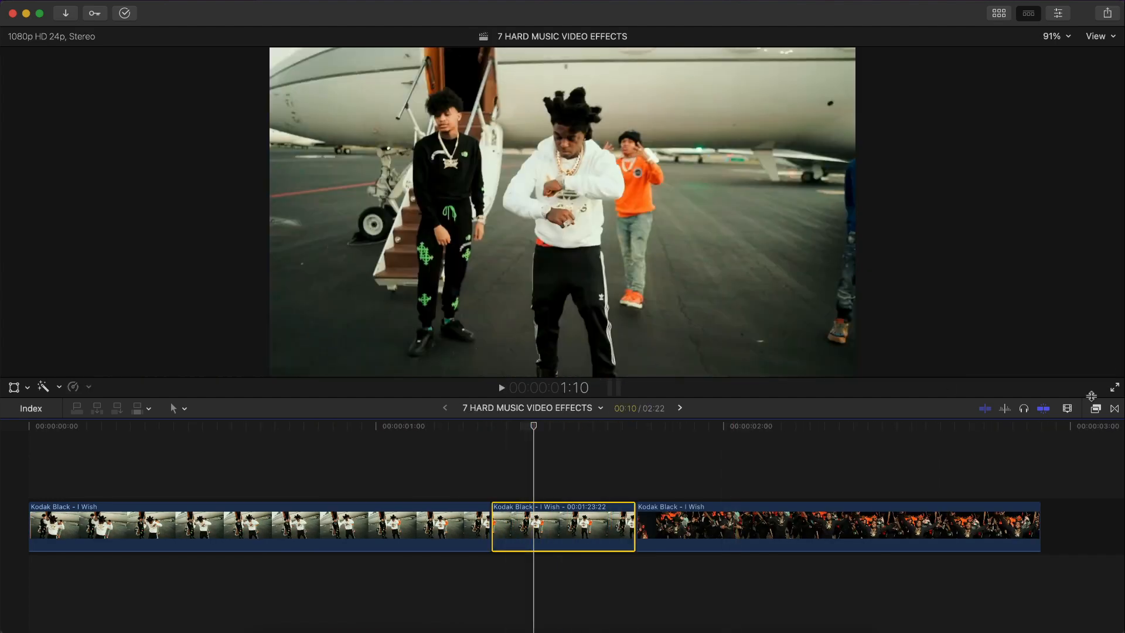
click(1094, 409)
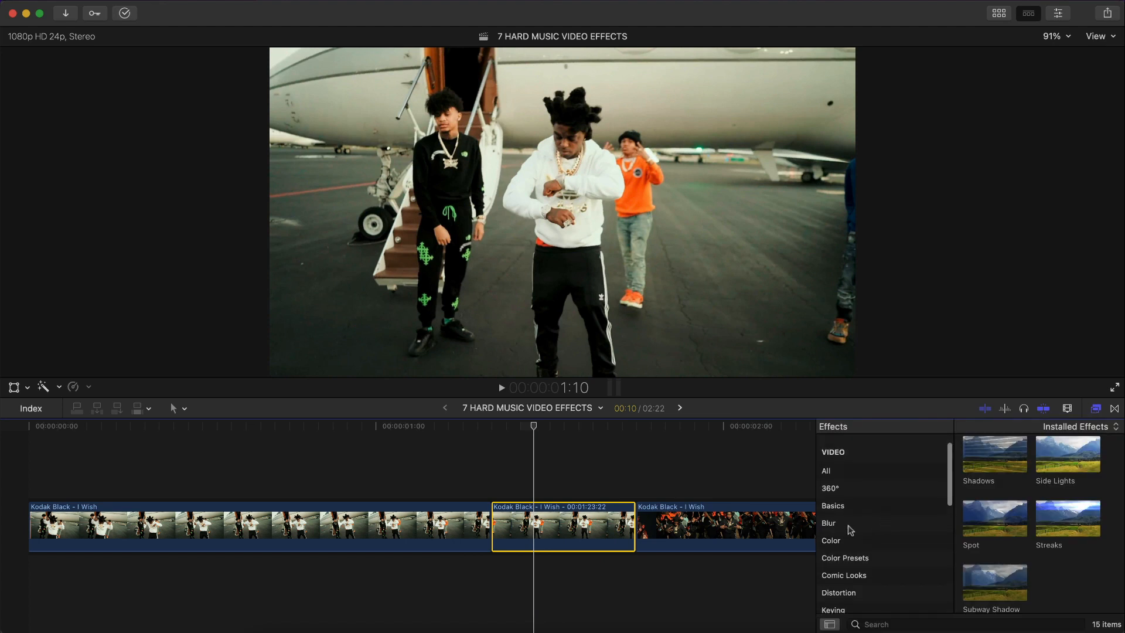
click(852, 523)
scroll(855, 522, down, 2)
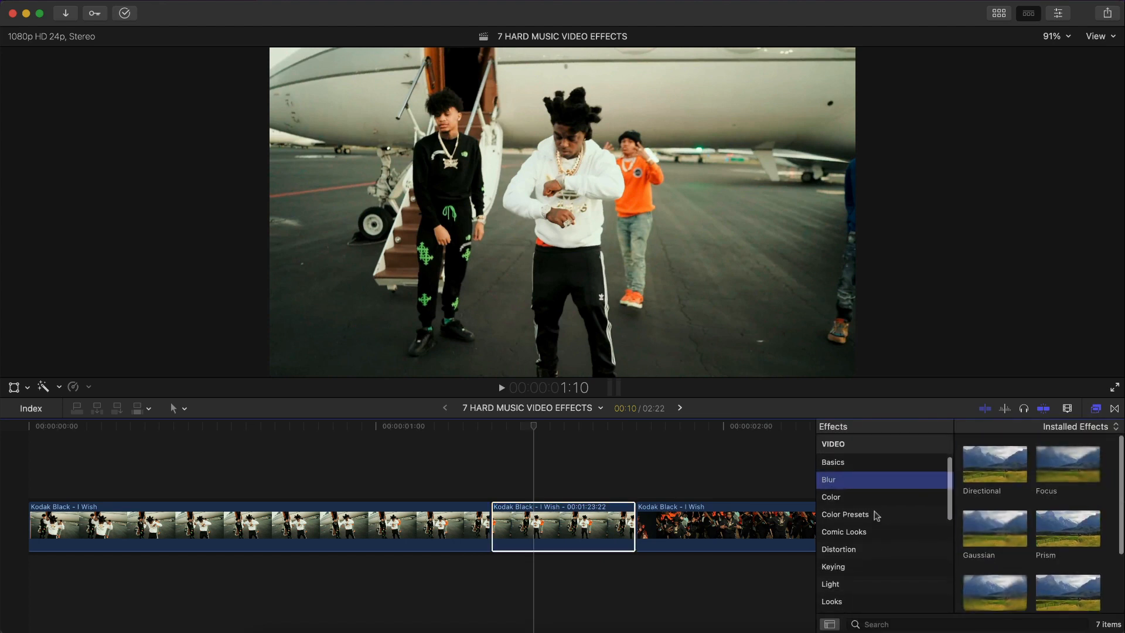
click(843, 584)
scroll(1053, 499, down, 3)
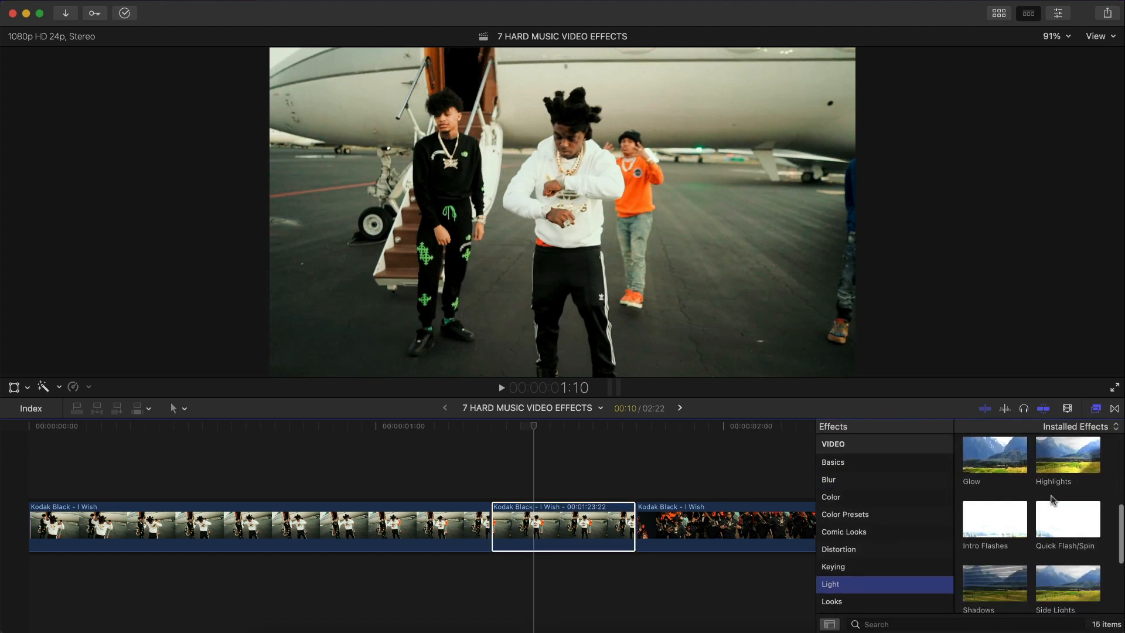
scroll(1053, 499, up, 3)
drag(994, 525, 616, 530)
key(super+4)
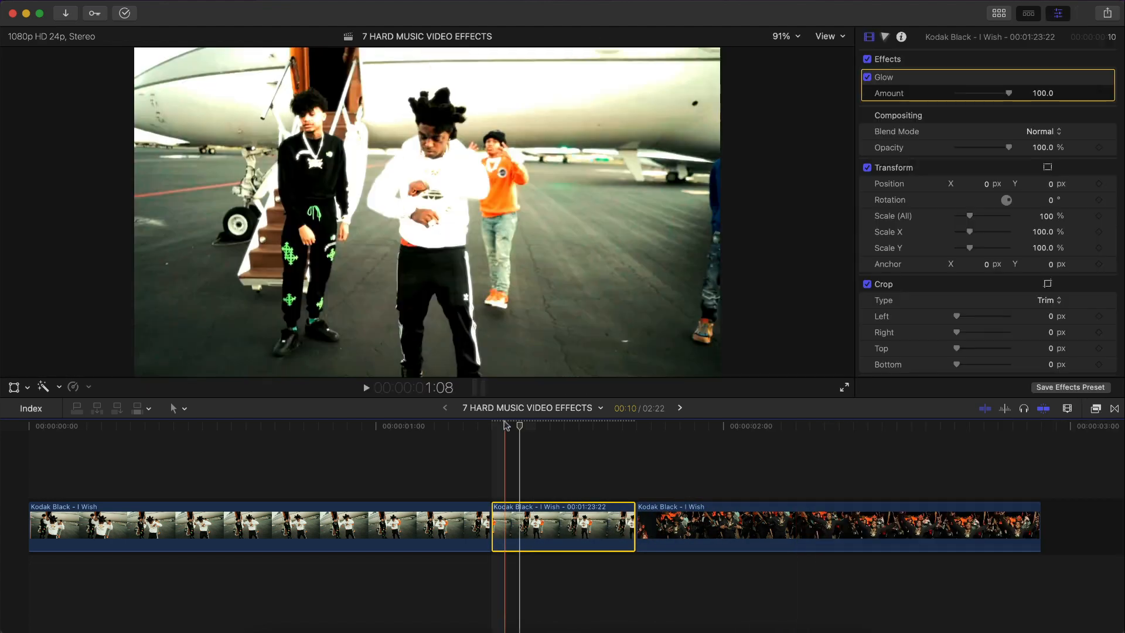
Keyframe the Glow Amount at 0 on the freeze frame's first frame, 1:08.
click(504, 426)
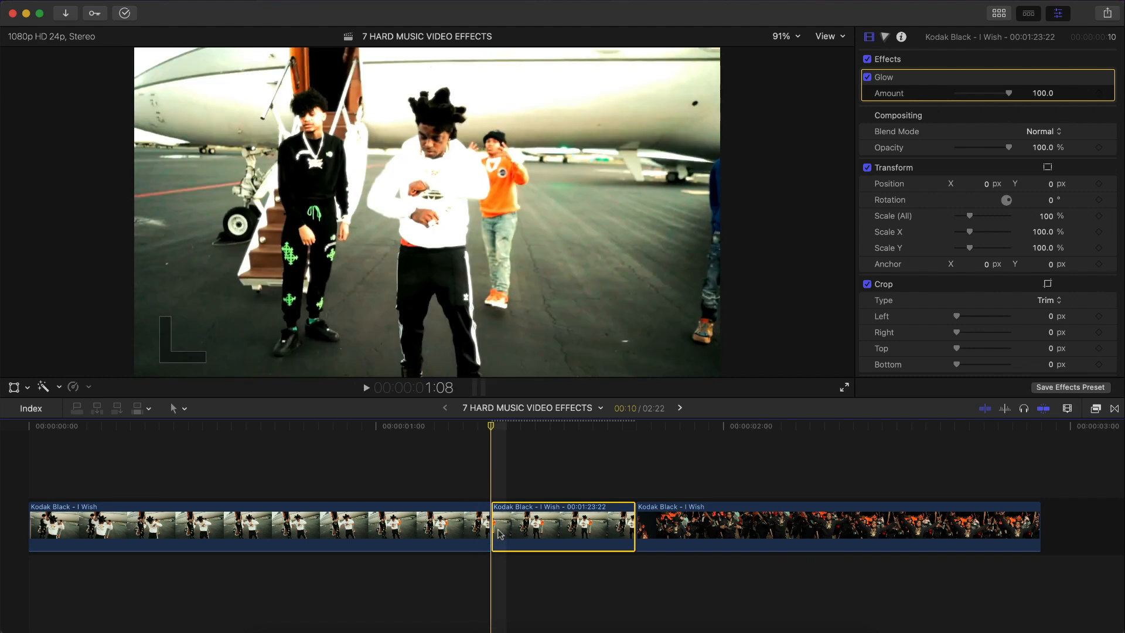
scroll(504, 528, right, 2)
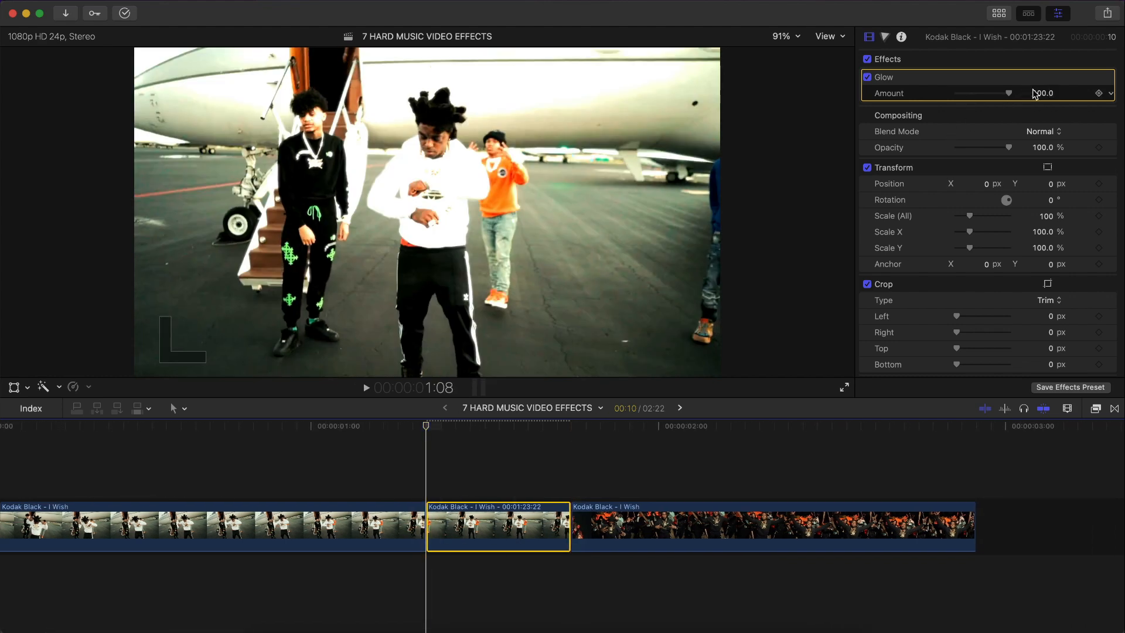
drag(1008, 96, 939, 99)
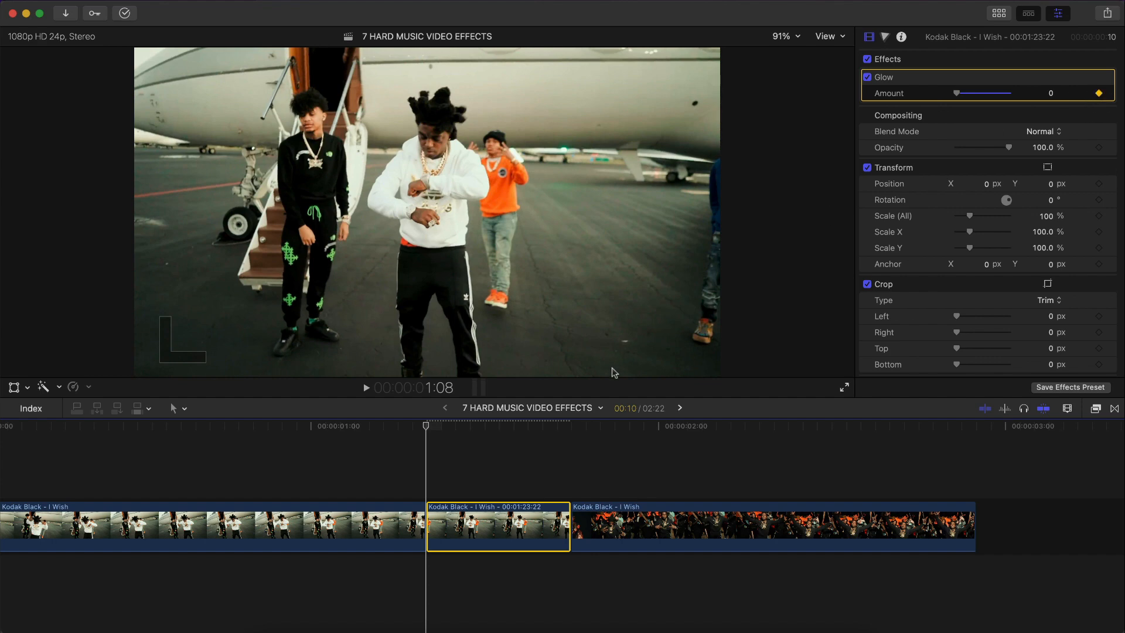
Set the Glow Amount to 100 on the freeze frame's last frame and play back the glow build-up.
click(571, 426)
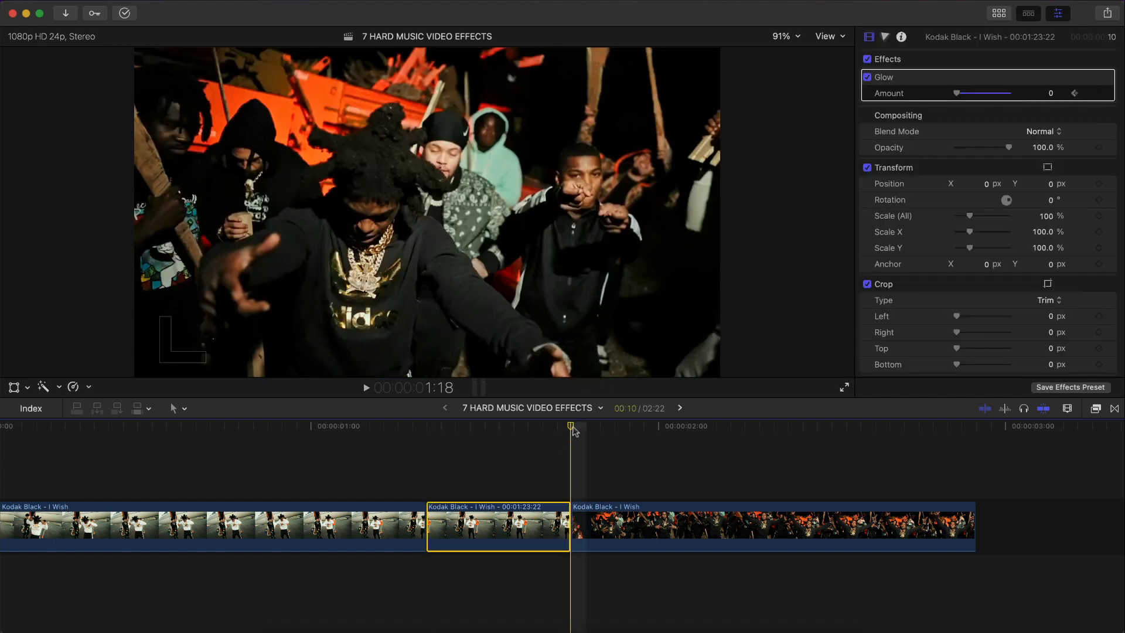
key(Left)
drag(956, 94, 1032, 94)
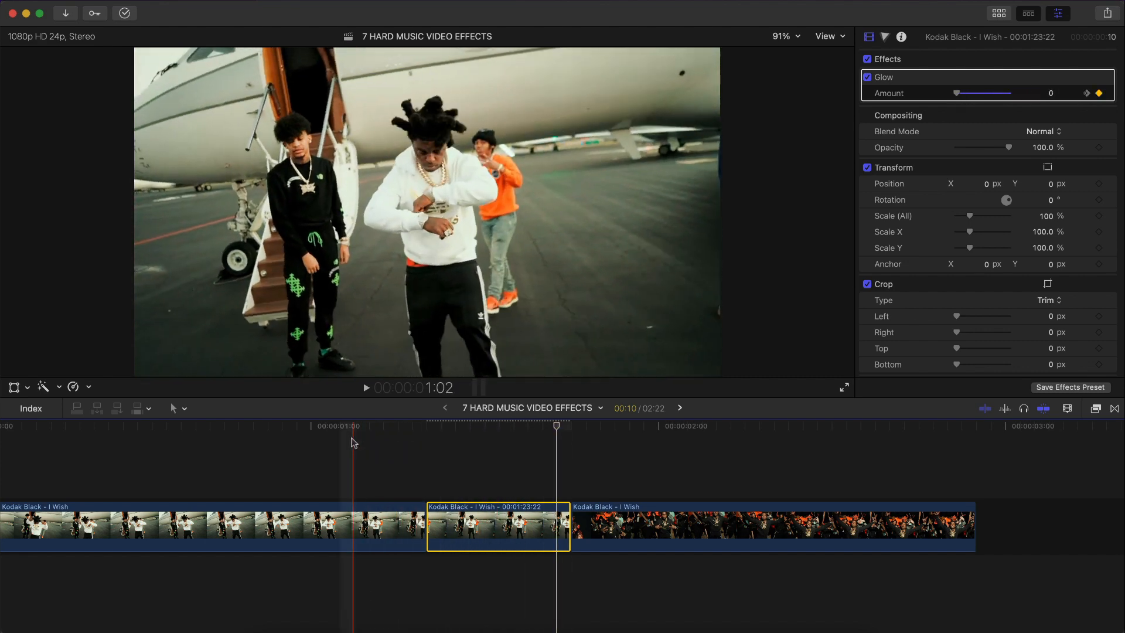
key(space)
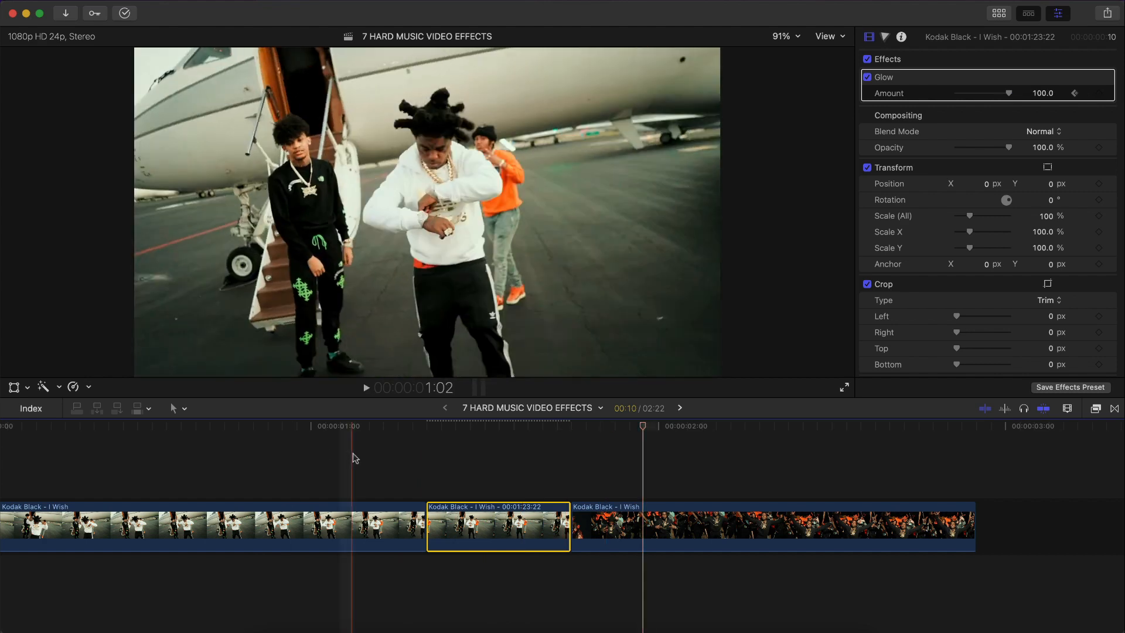
key(space)
Keyframe the freeze frame clip's untouched Transform settings on its first frame, 1:08.
click(429, 423)
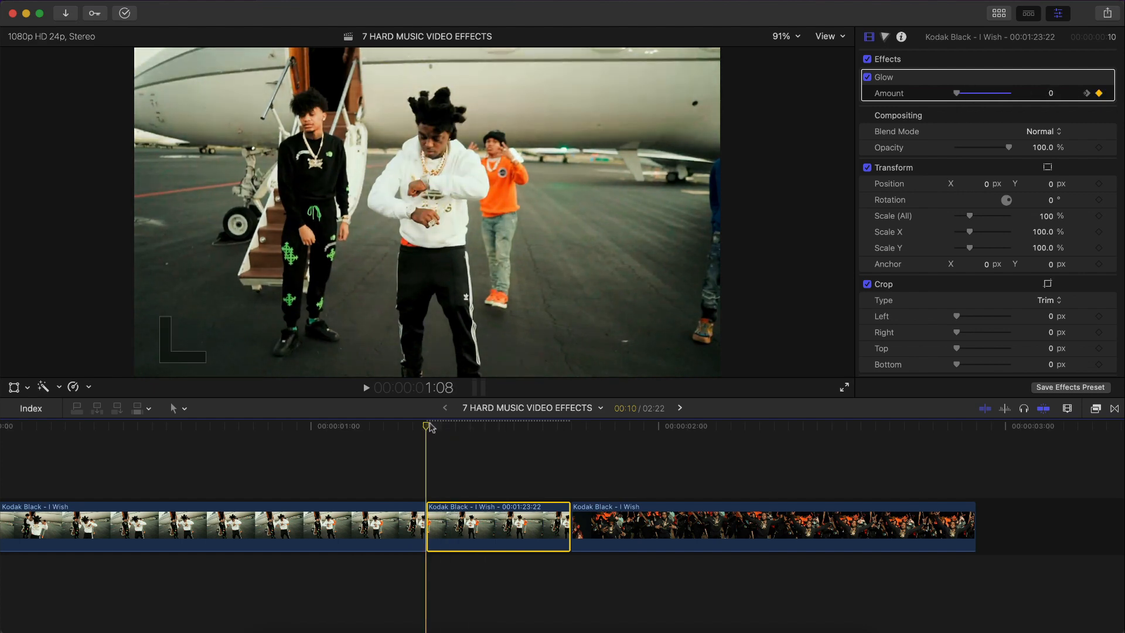
click(14, 387)
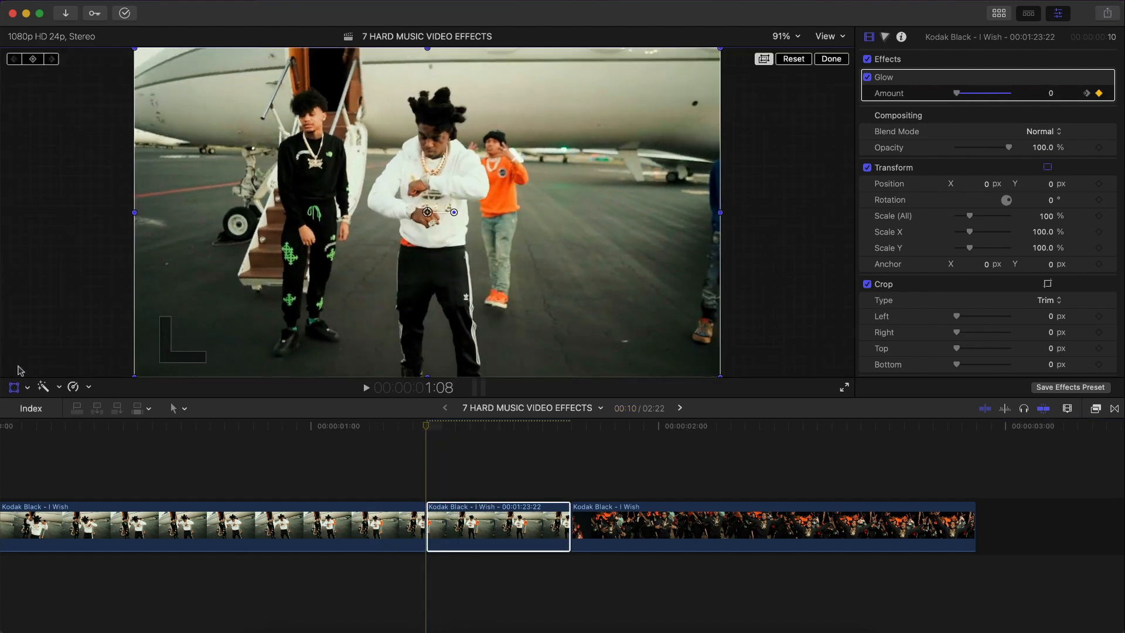
click(33, 59)
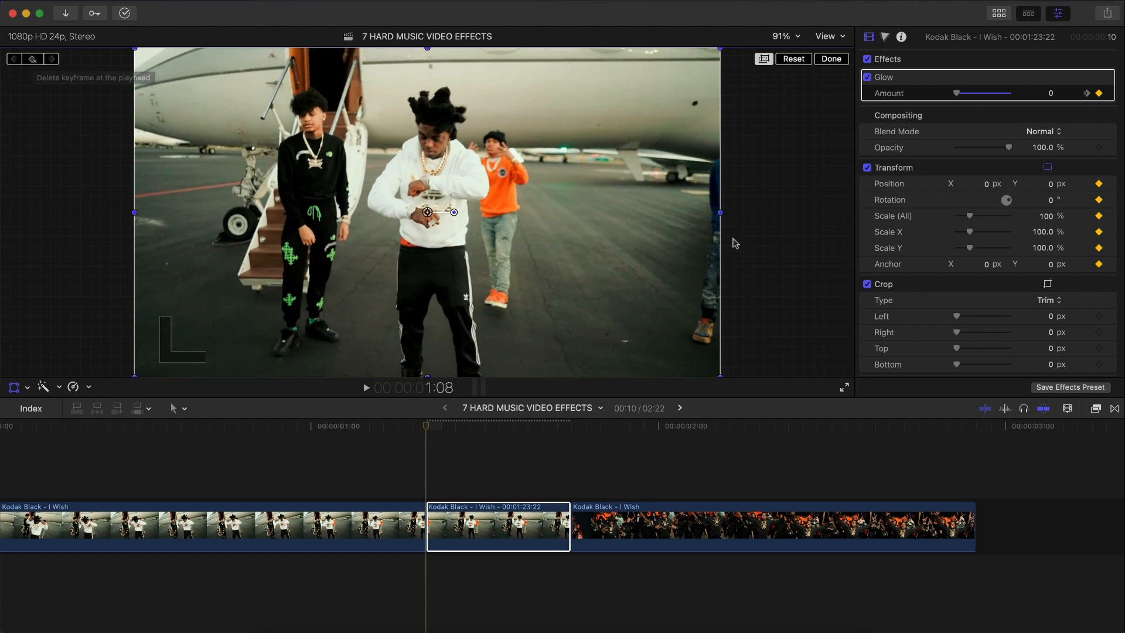
On the freeze frame's last frame, 1:17, scale the image to 175% and shift it down to Y -163.2 px.
click(569, 424)
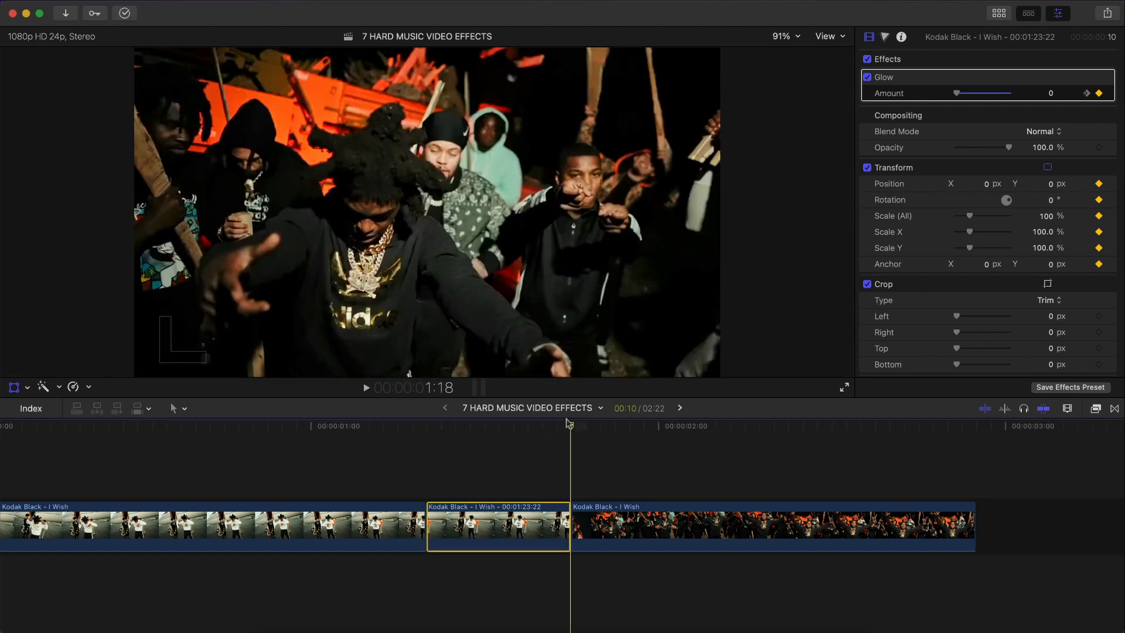
key(Left)
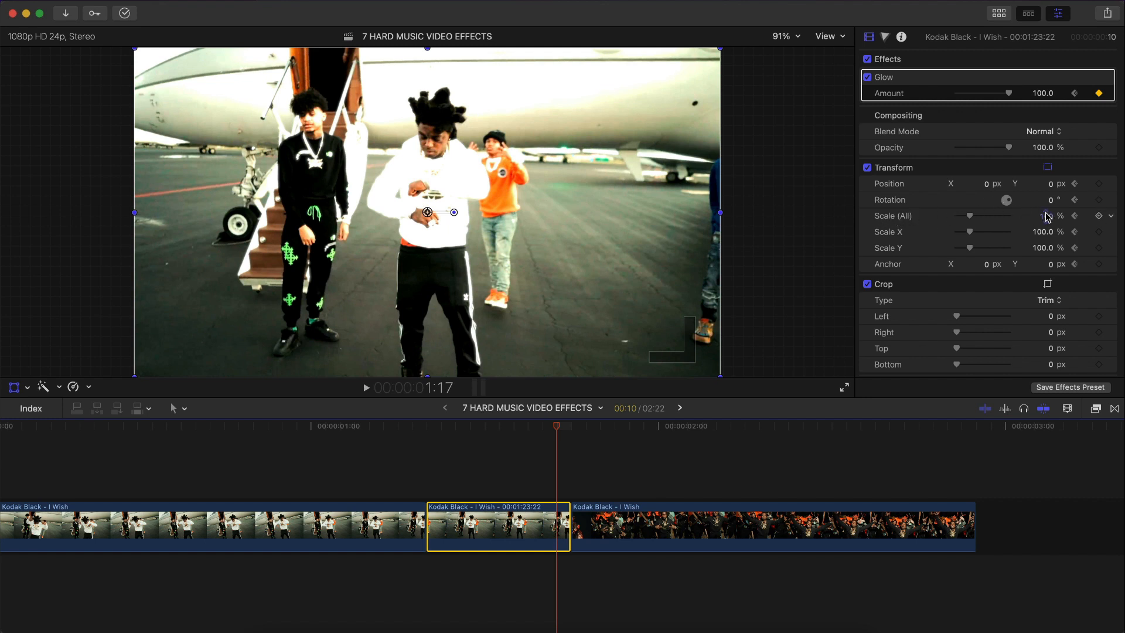
drag(1047, 217, 1085, 217)
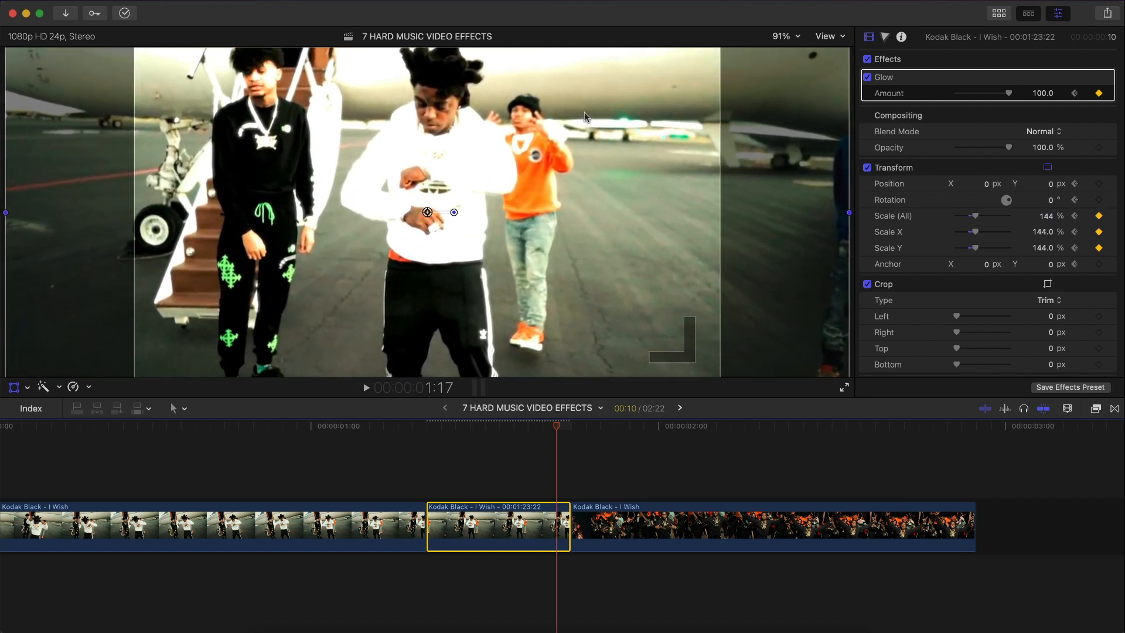
drag(585, 116, 583, 135)
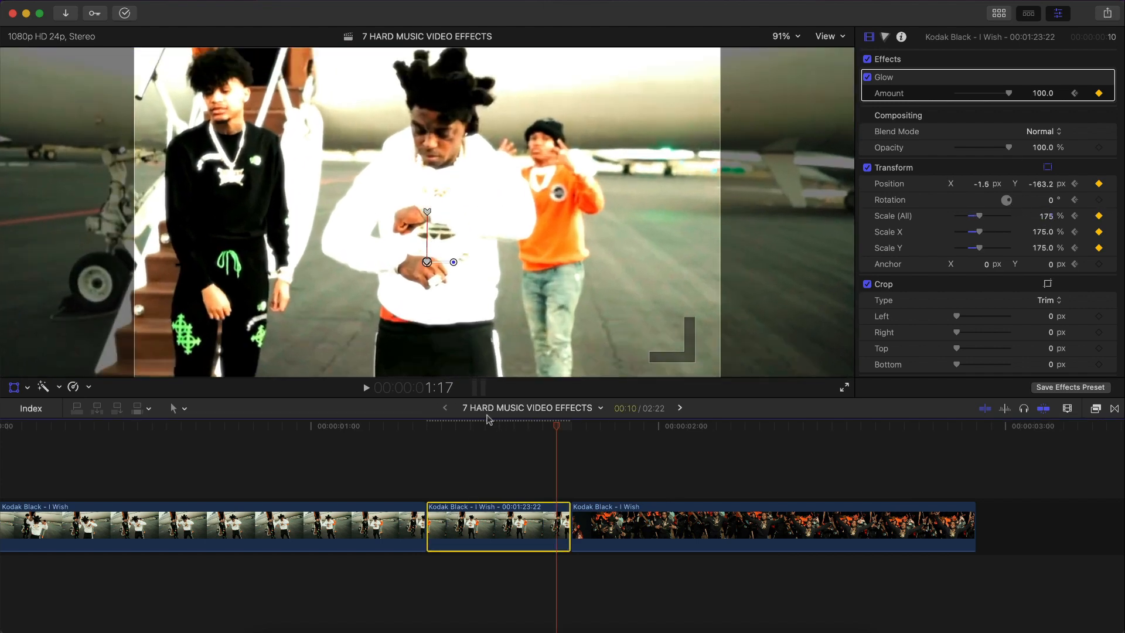
Play and scrub through the freeze frame's scale animation, and finish the transform editing.
key(space)
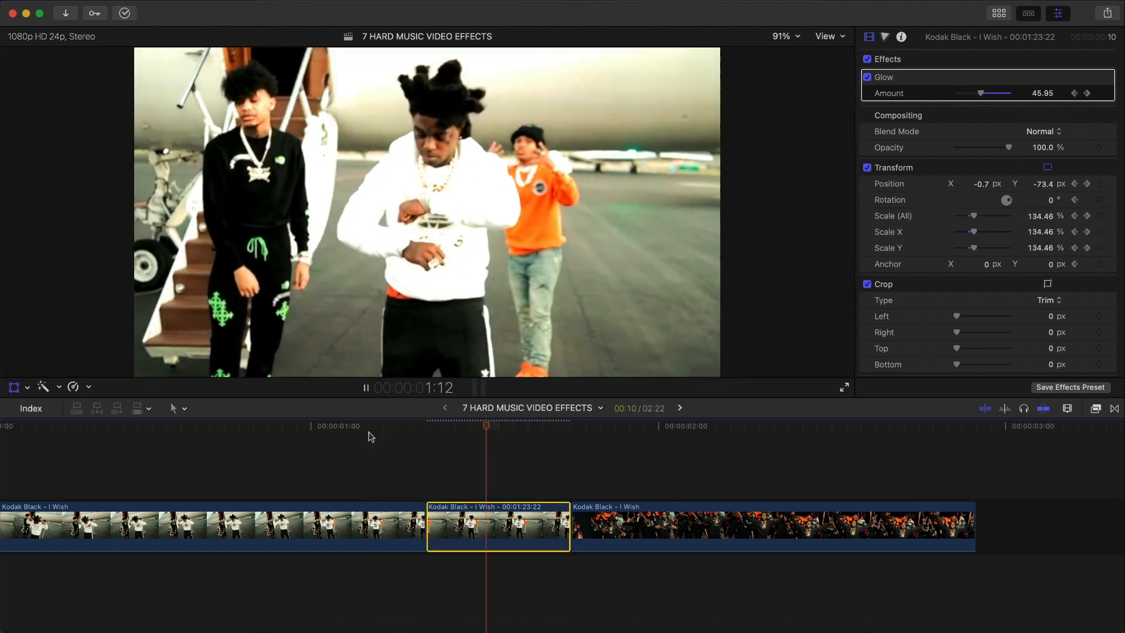
drag(427, 426, 554, 422)
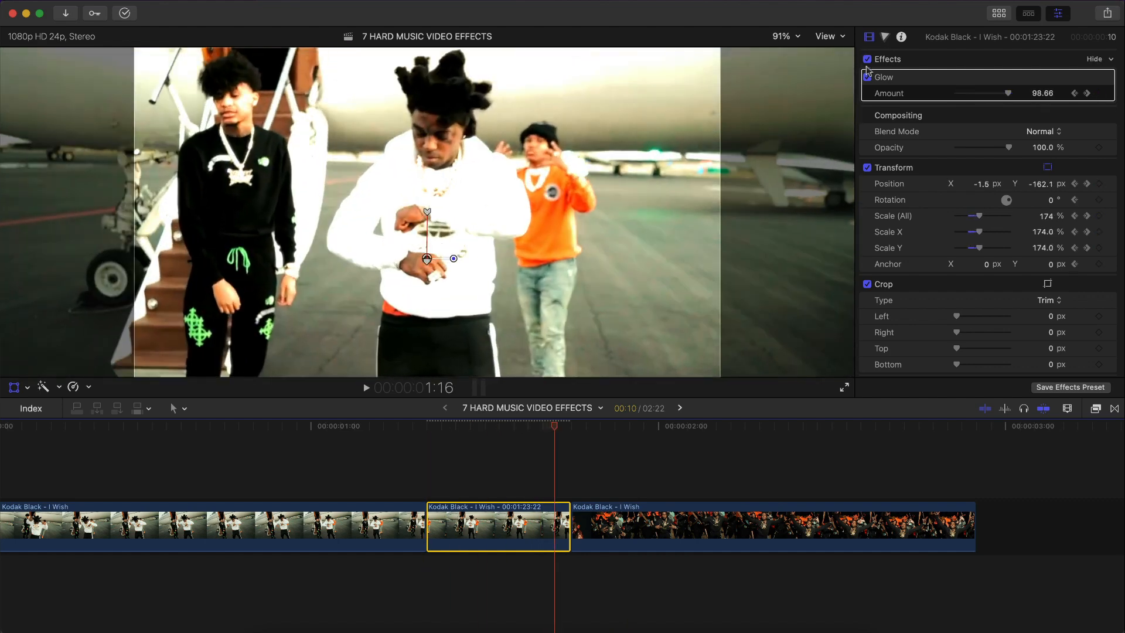
click(837, 60)
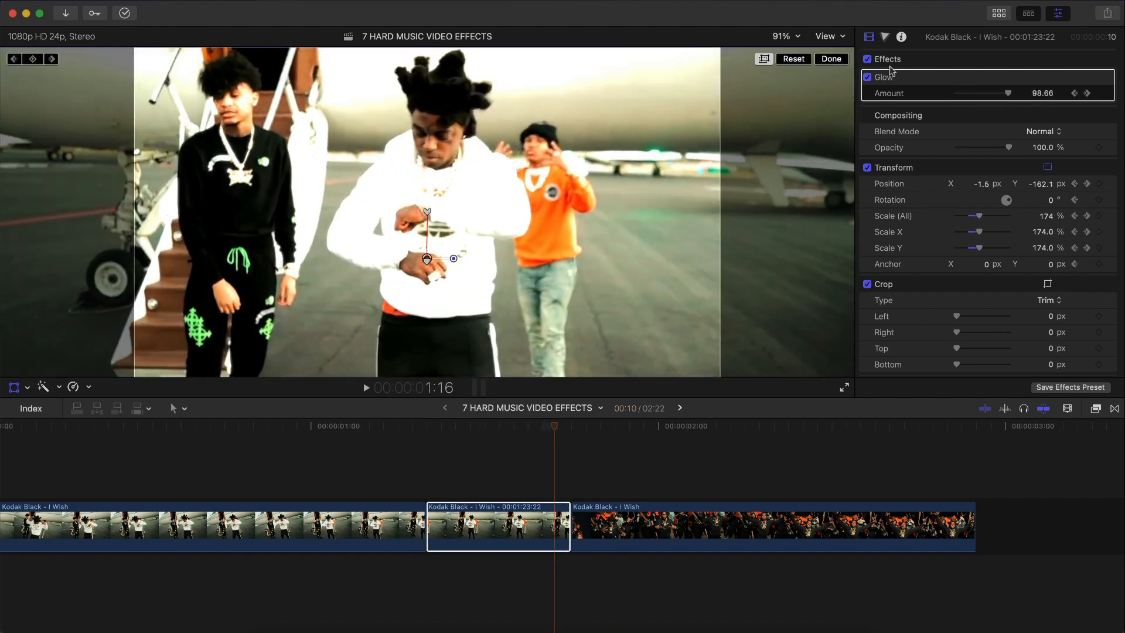
click(832, 59)
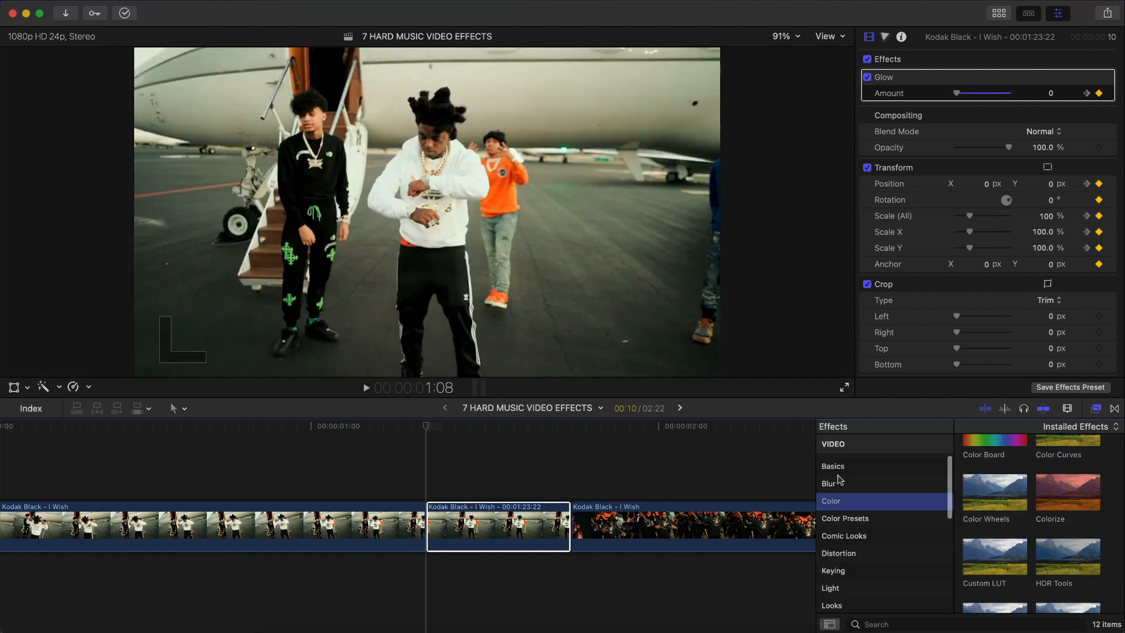
Apply the Zoom blur effect to the freeze frame clip and raise its Amount to 49.
click(838, 481)
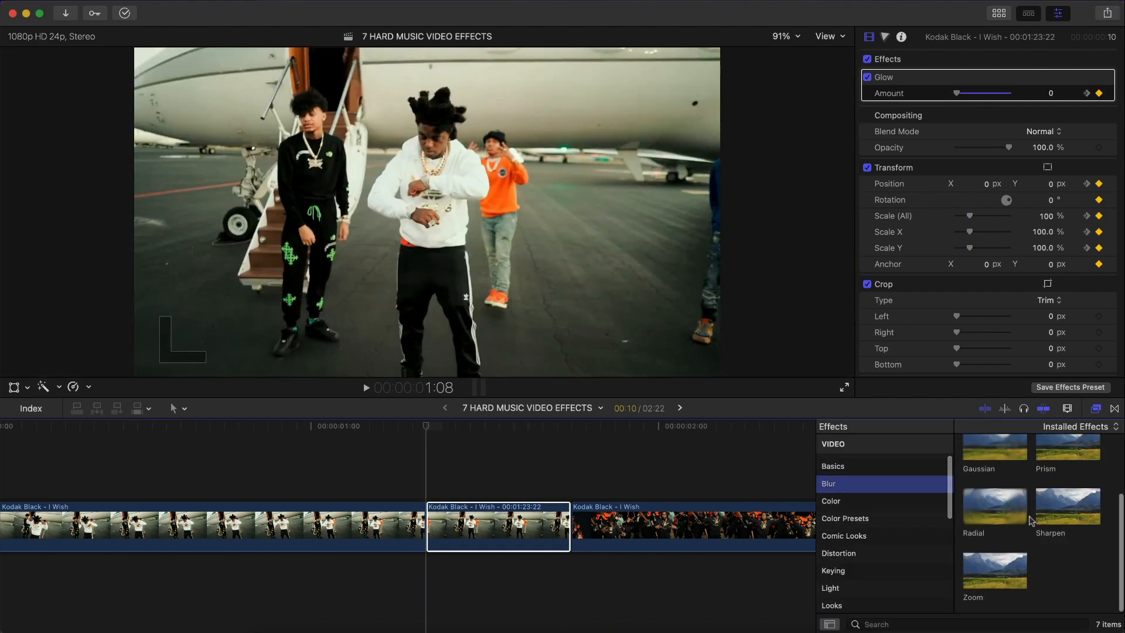
drag(995, 571, 508, 529)
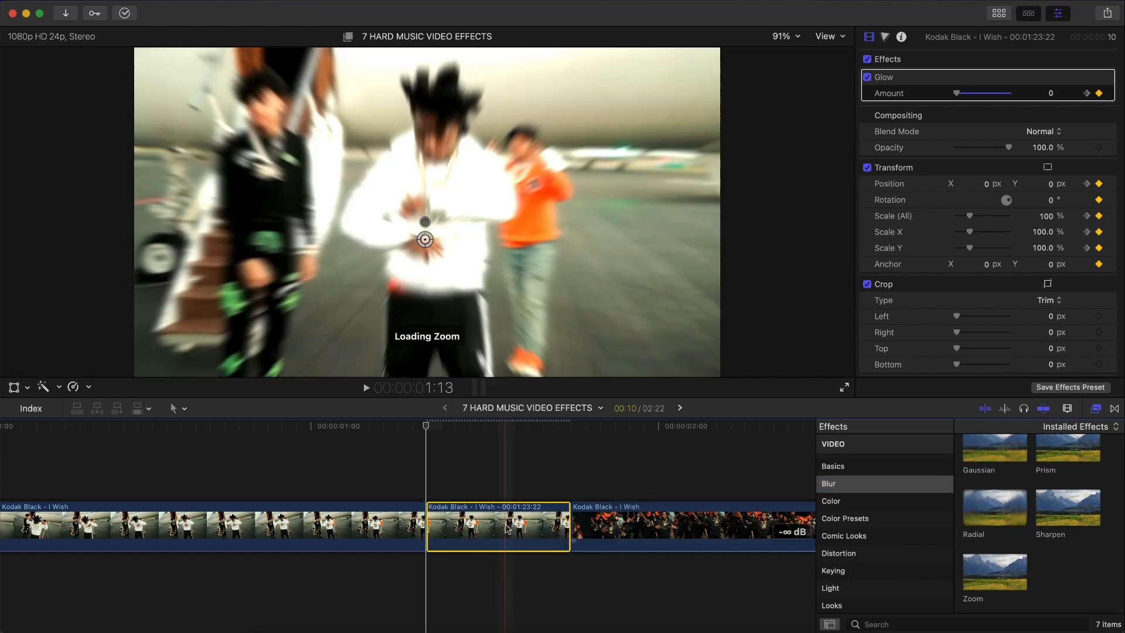
key(super+5)
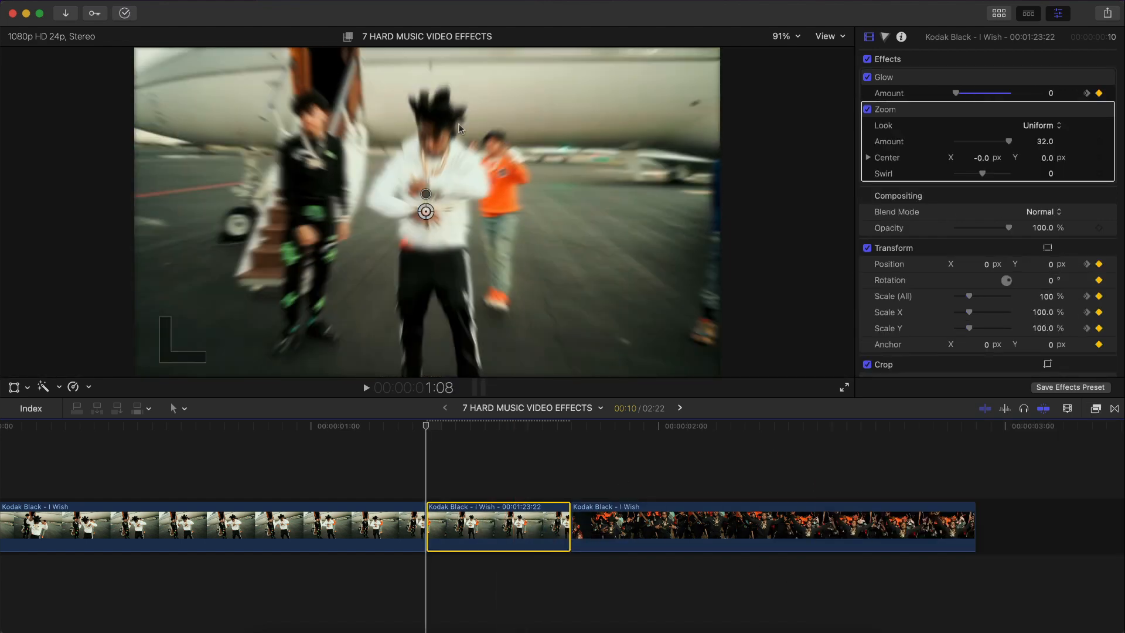
drag(426, 188, 426, 185)
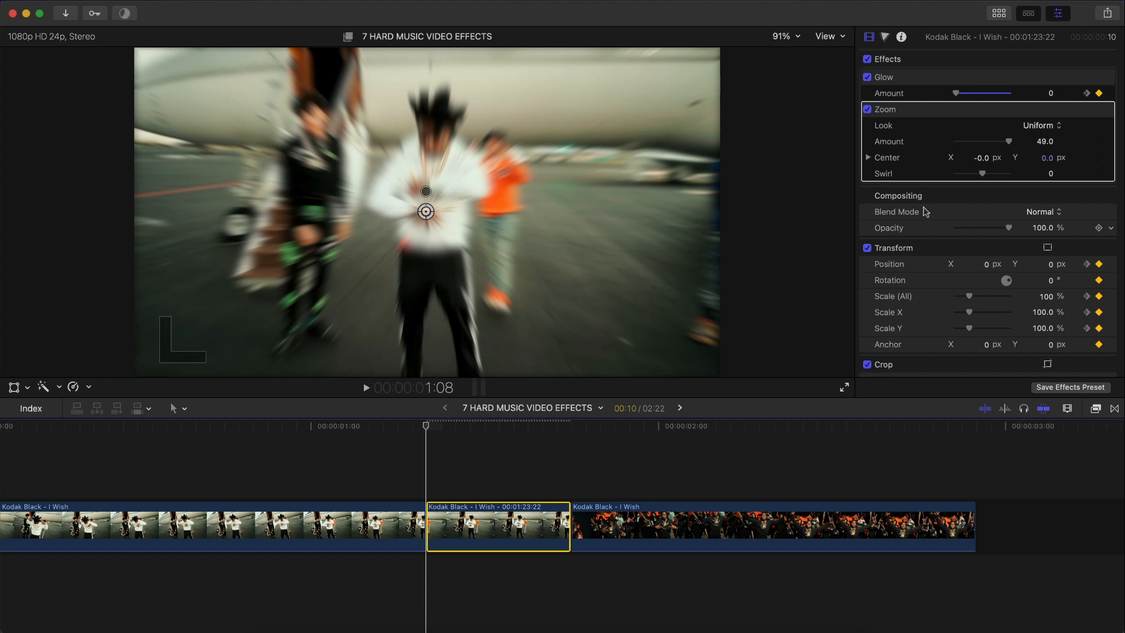
Add a shape mask to the Zoom effect and invert it so the blur affects only the surroundings.
click(1047, 109)
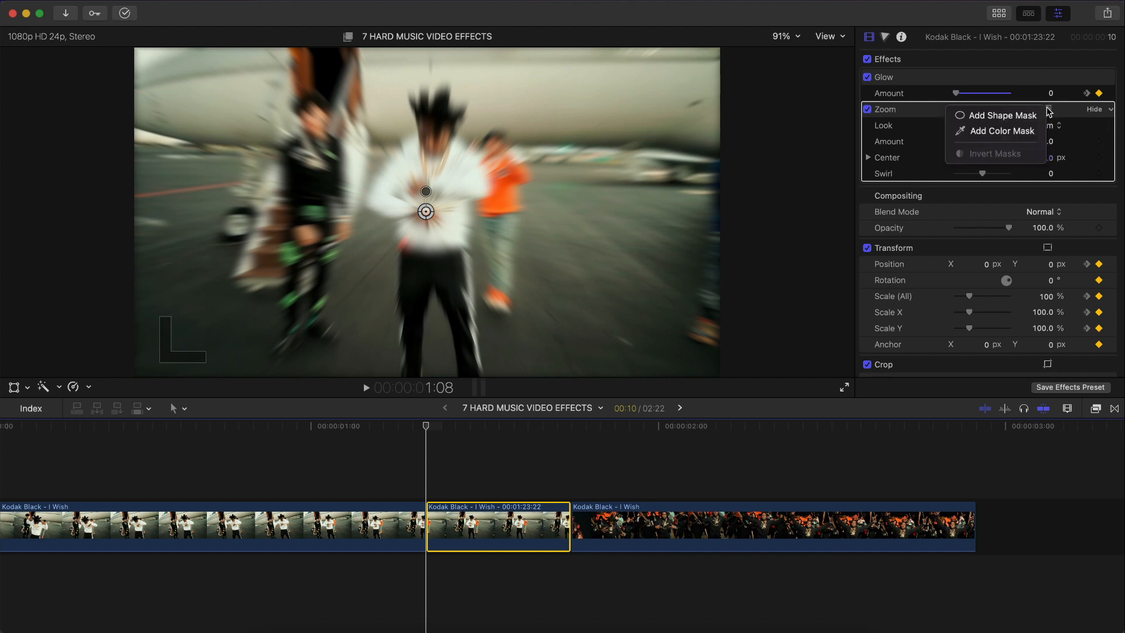
click(983, 117)
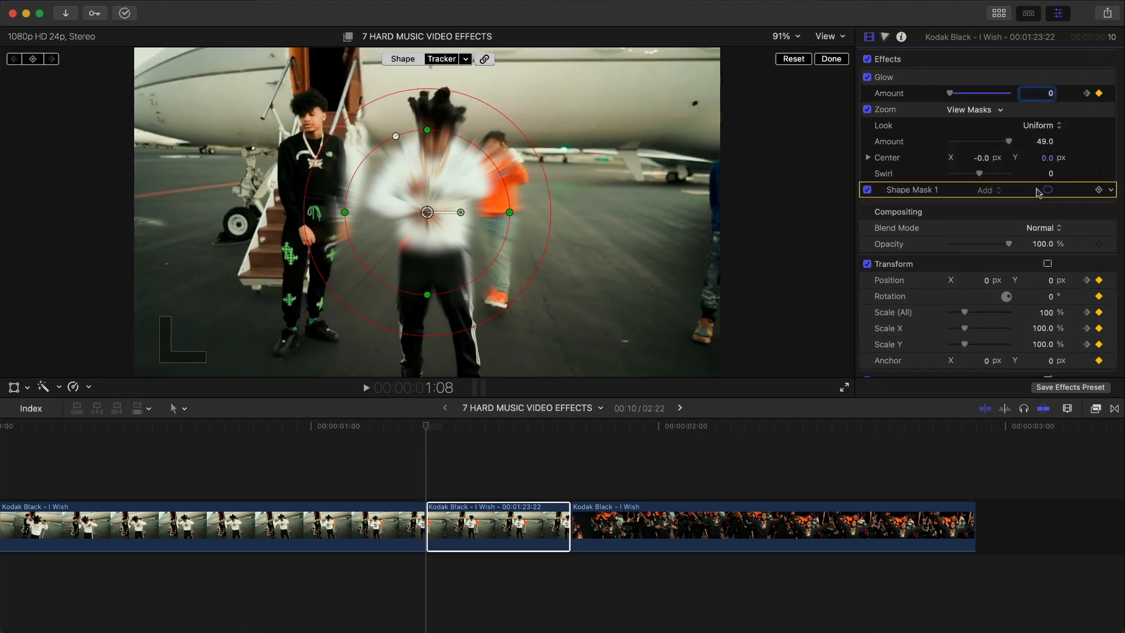
click(1047, 109)
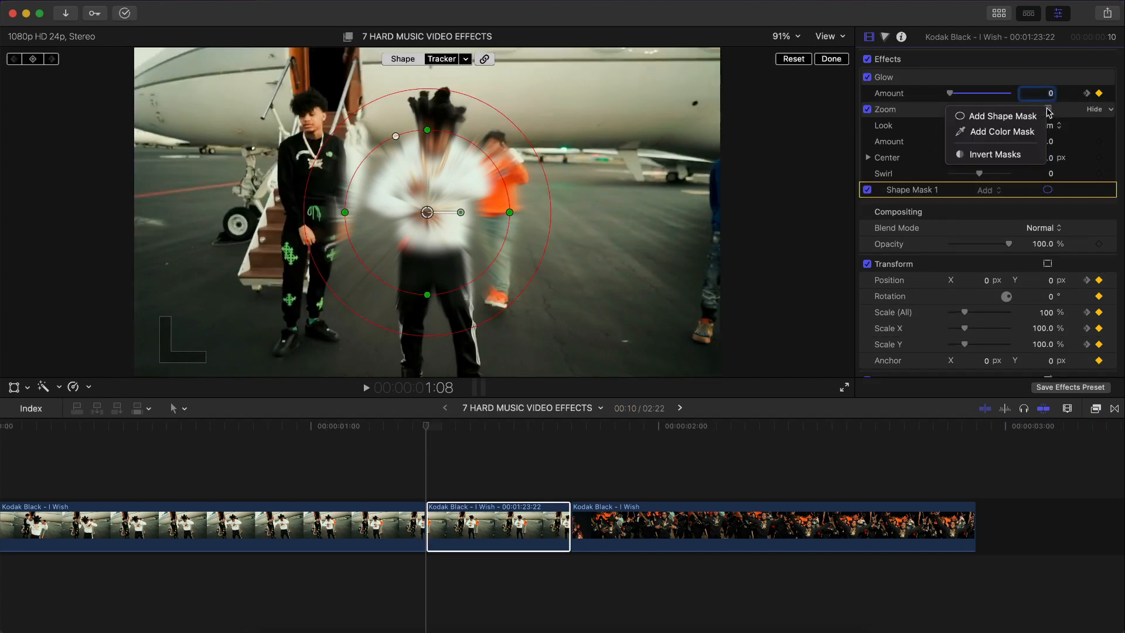
click(1006, 156)
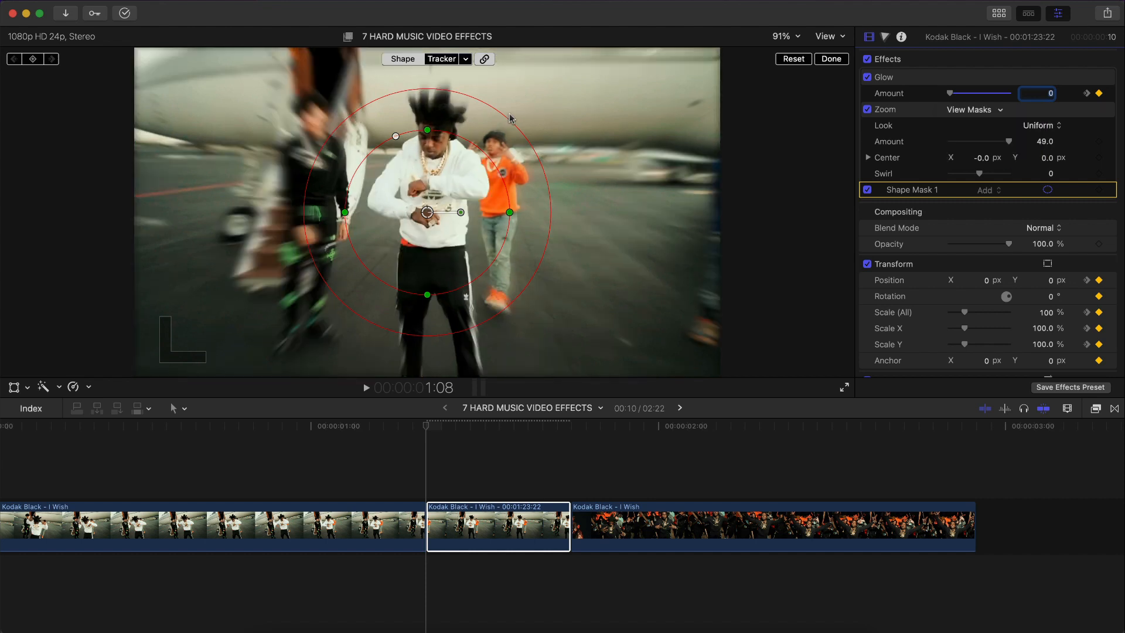
Widen the mask's outer feather, centre the mask on the middle man's chest and keyframe it at 1:08.
drag(510, 117, 558, 123)
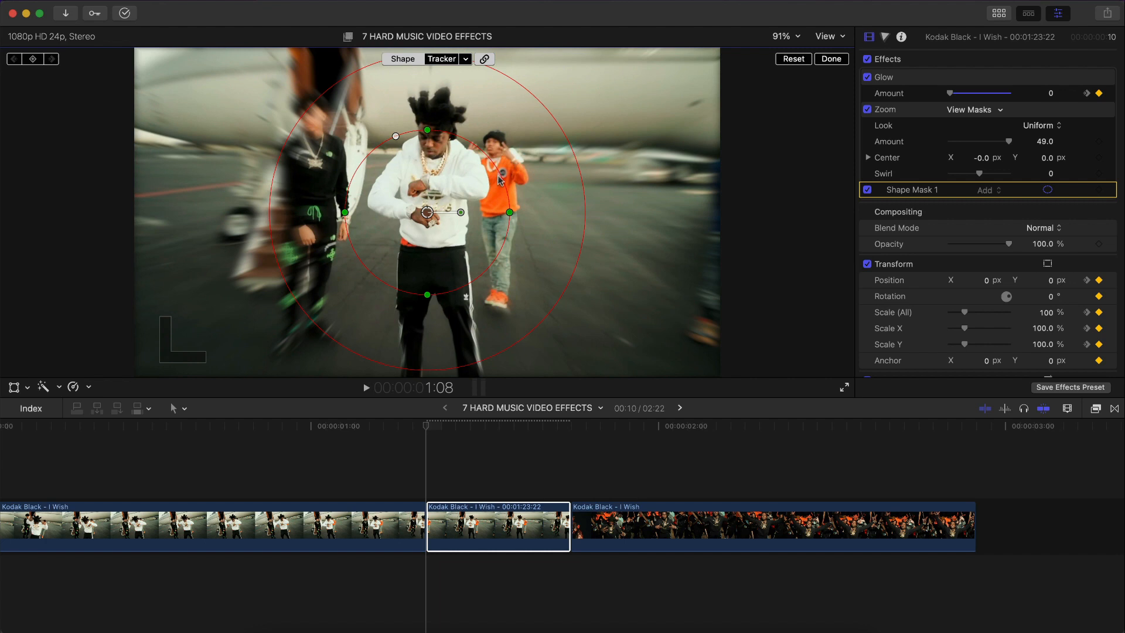
drag(500, 180, 510, 169)
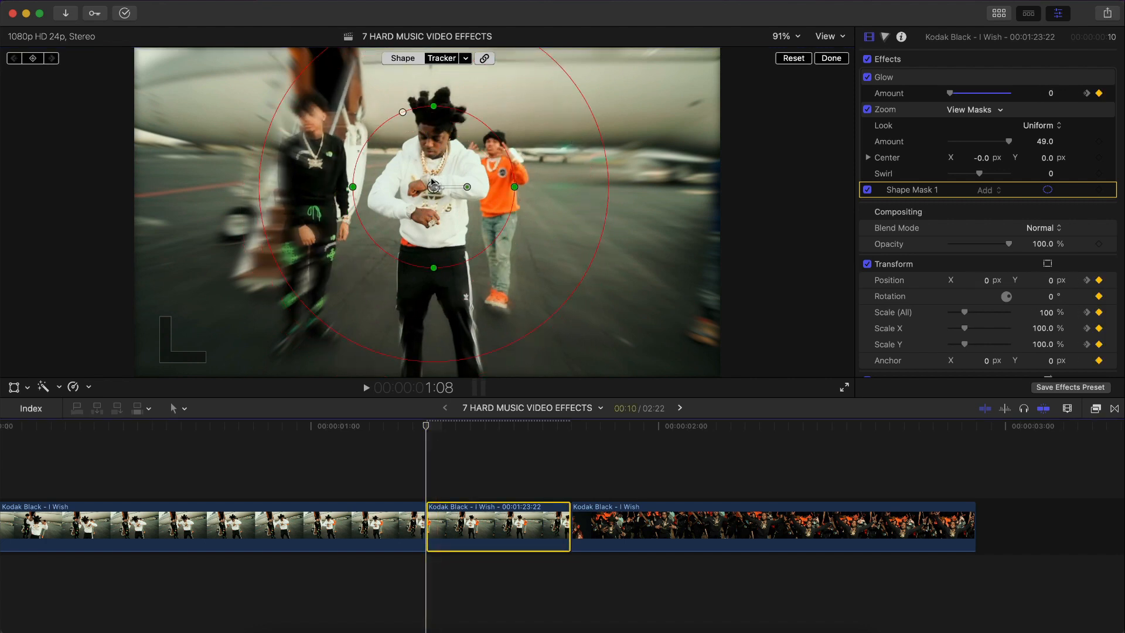
click(433, 185)
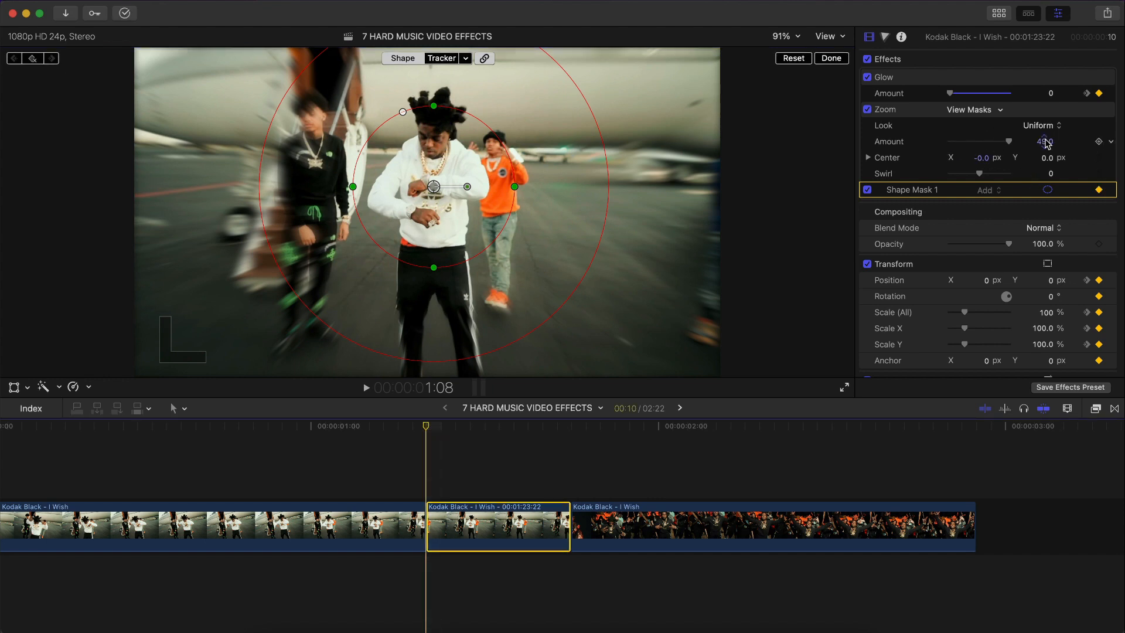
Keyframe the Zoom effect's Amount at 0 on the freeze frame's first frame, 1:08.
drag(1046, 143, 1046, 130)
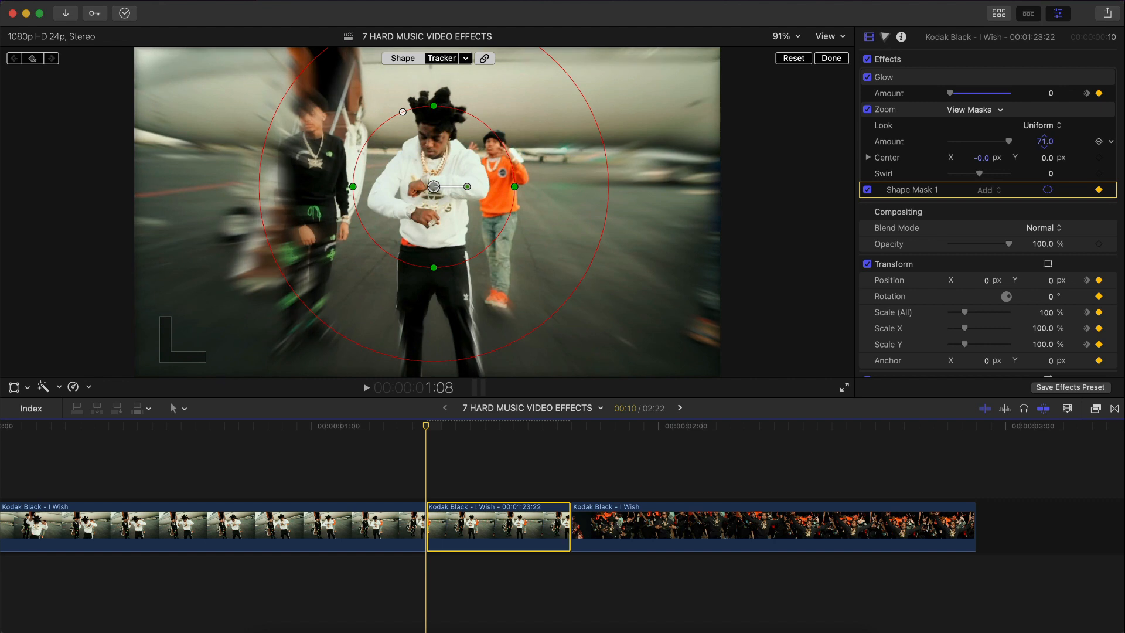
click(1046, 143)
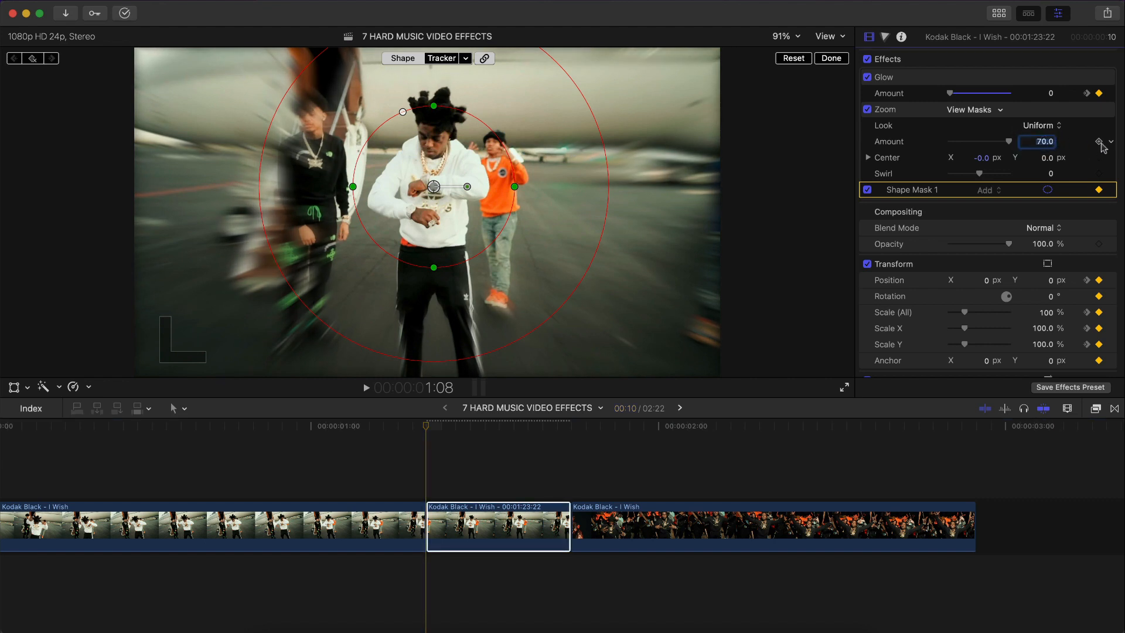
click(461, 409)
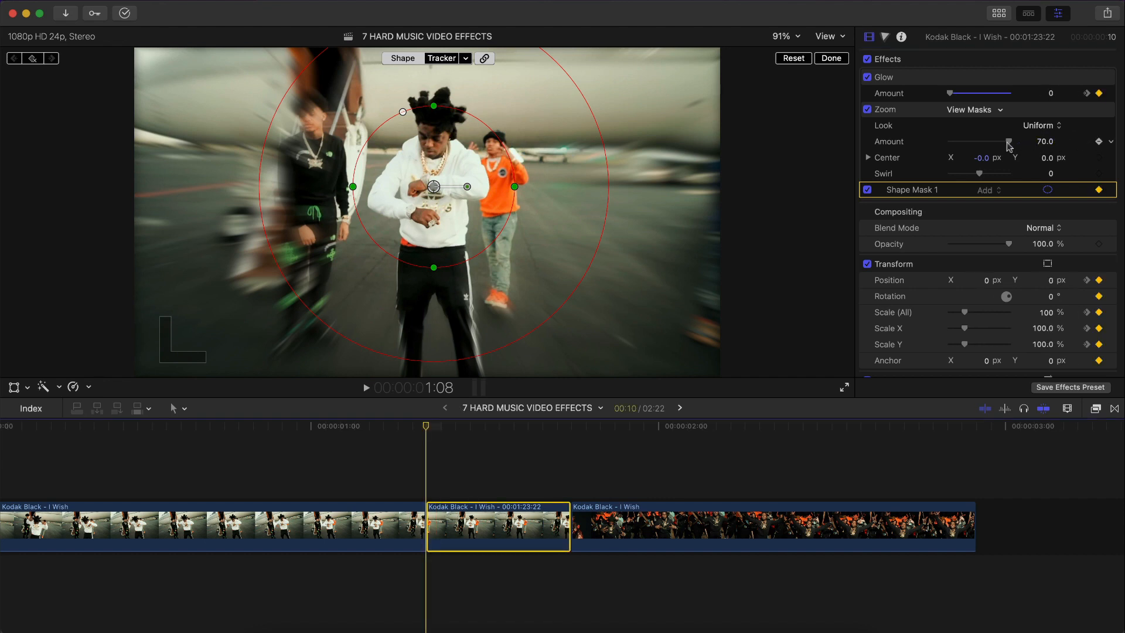
drag(1009, 144, 923, 144)
Set the Zoom effect's Amount to 70 on the freeze frame's last frame, 1:17.
click(569, 426)
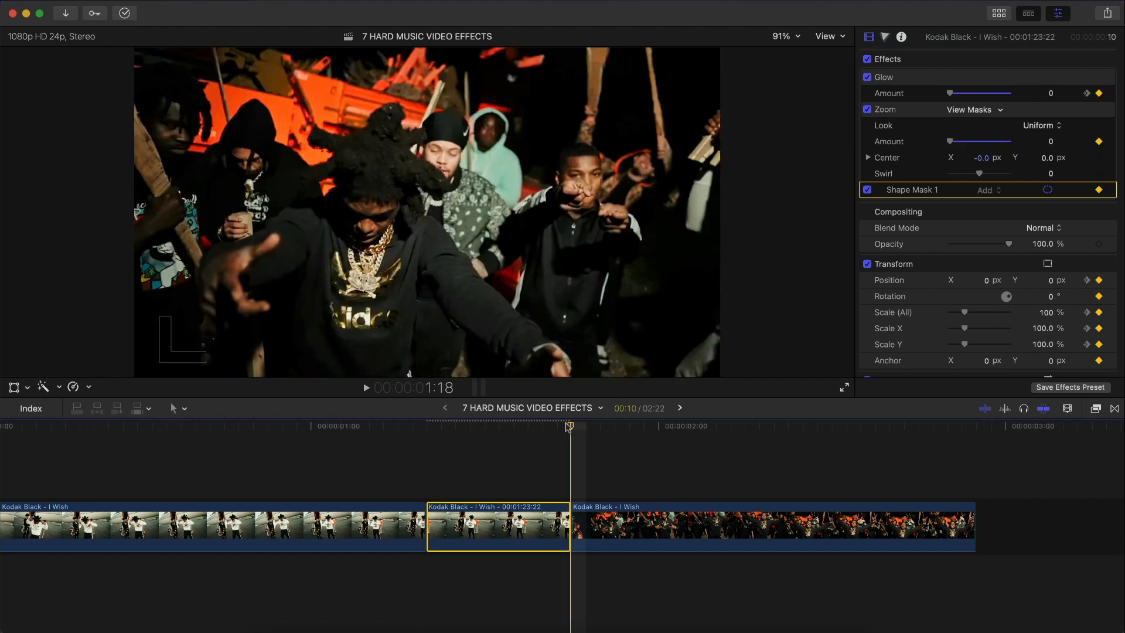
key(Left)
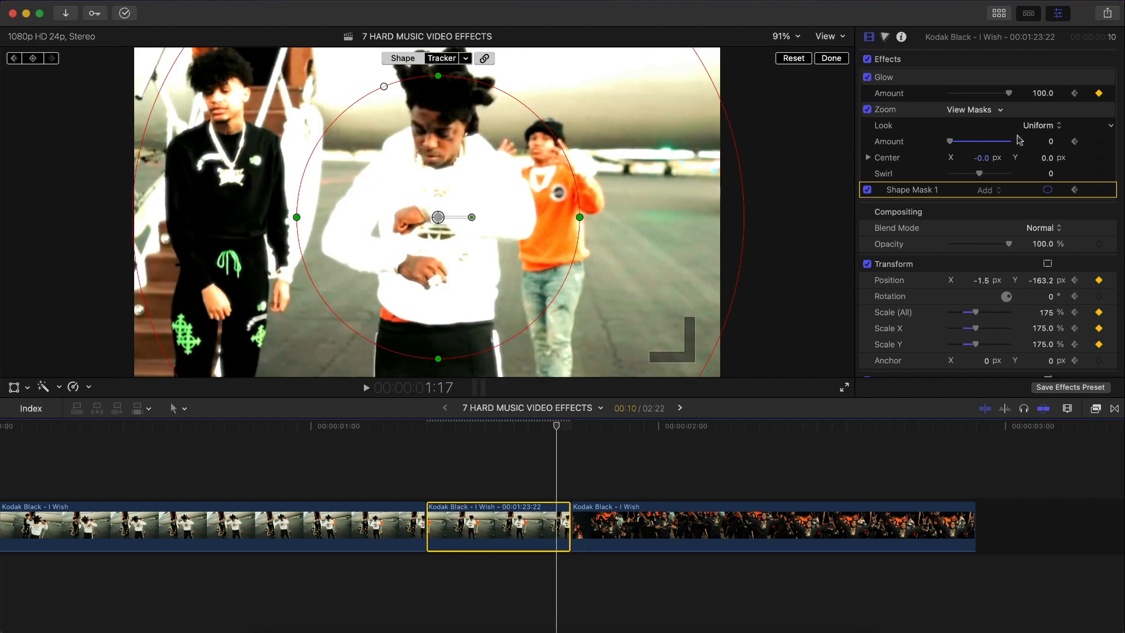
drag(953, 142, 1035, 140)
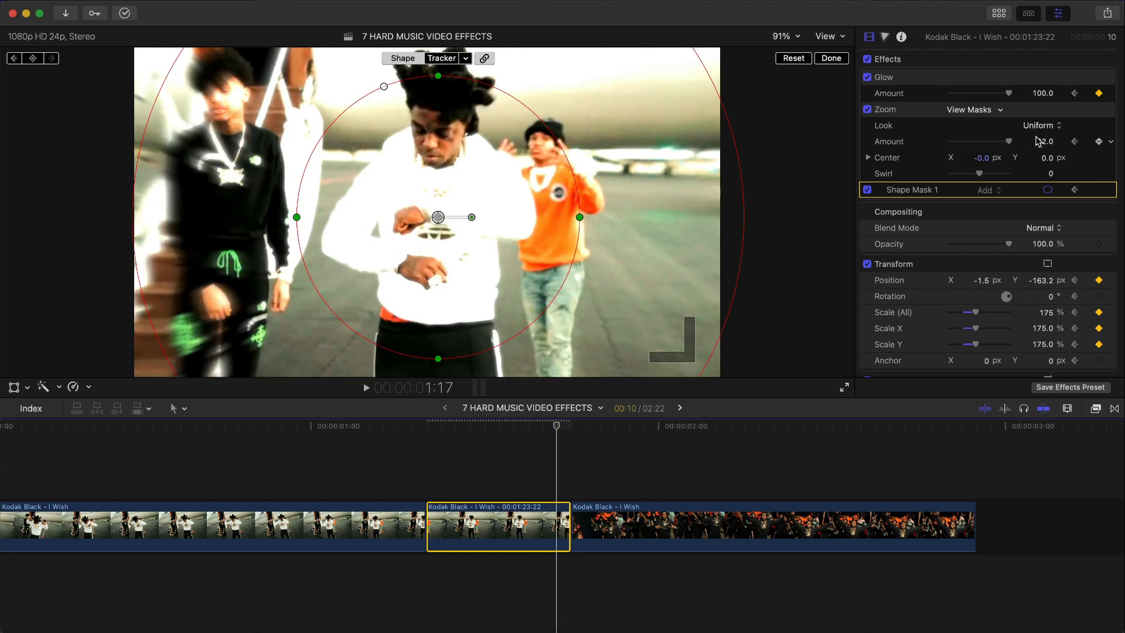
click(1043, 141)
text(70)
key(Return)
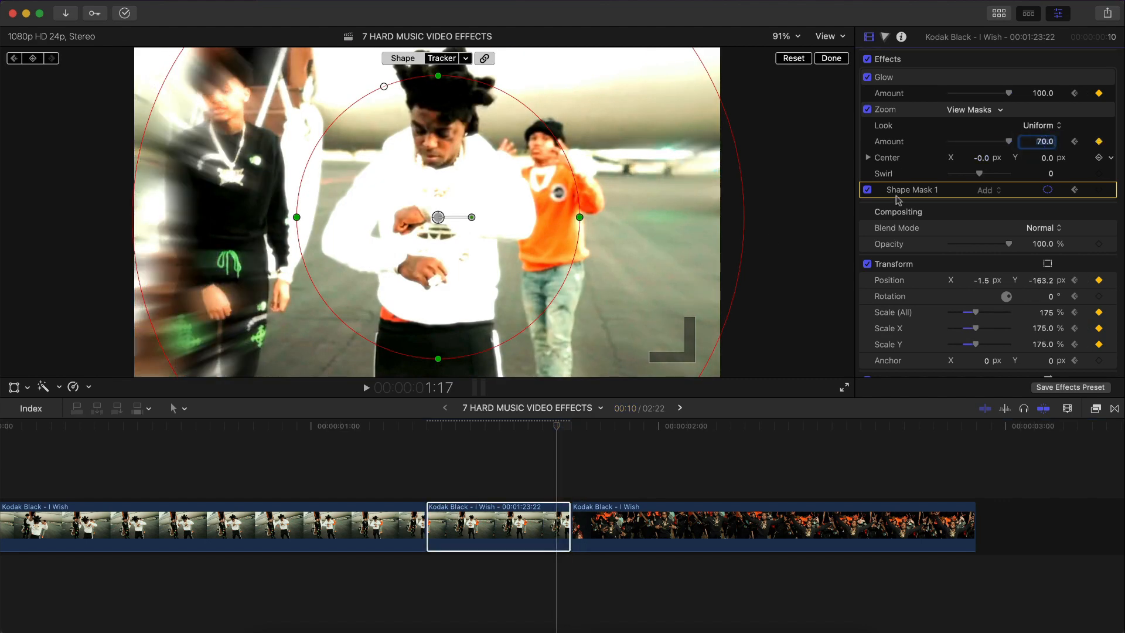
Finish the mask editing and play back the transition from before the freeze frame into the second clip.
click(831, 58)
drag(419, 426, 326, 431)
key(space)
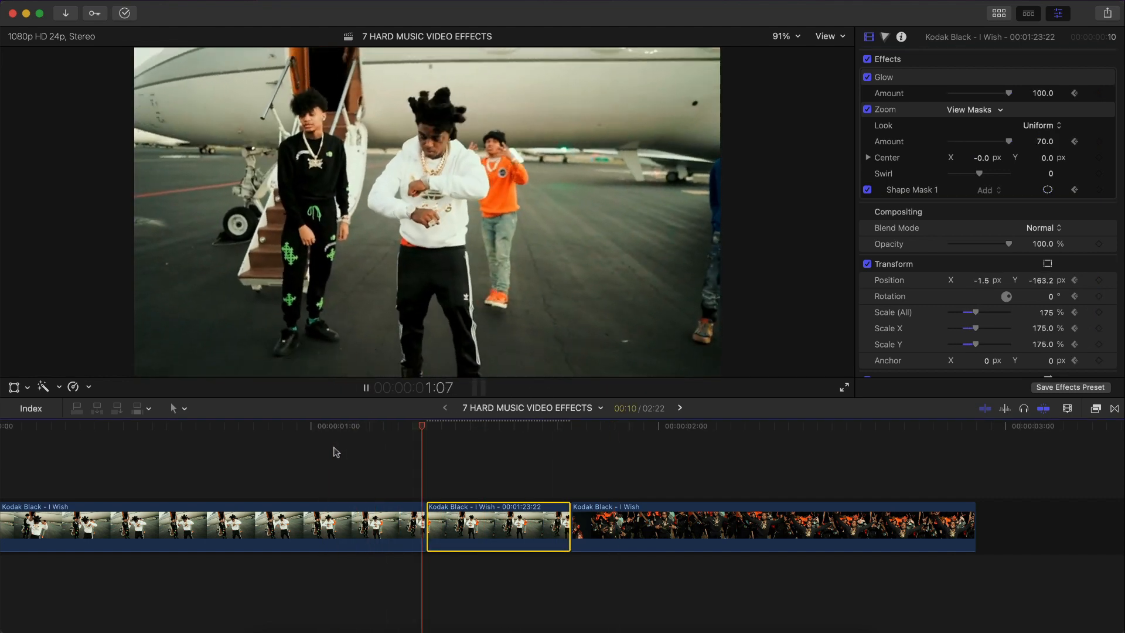
key(space)
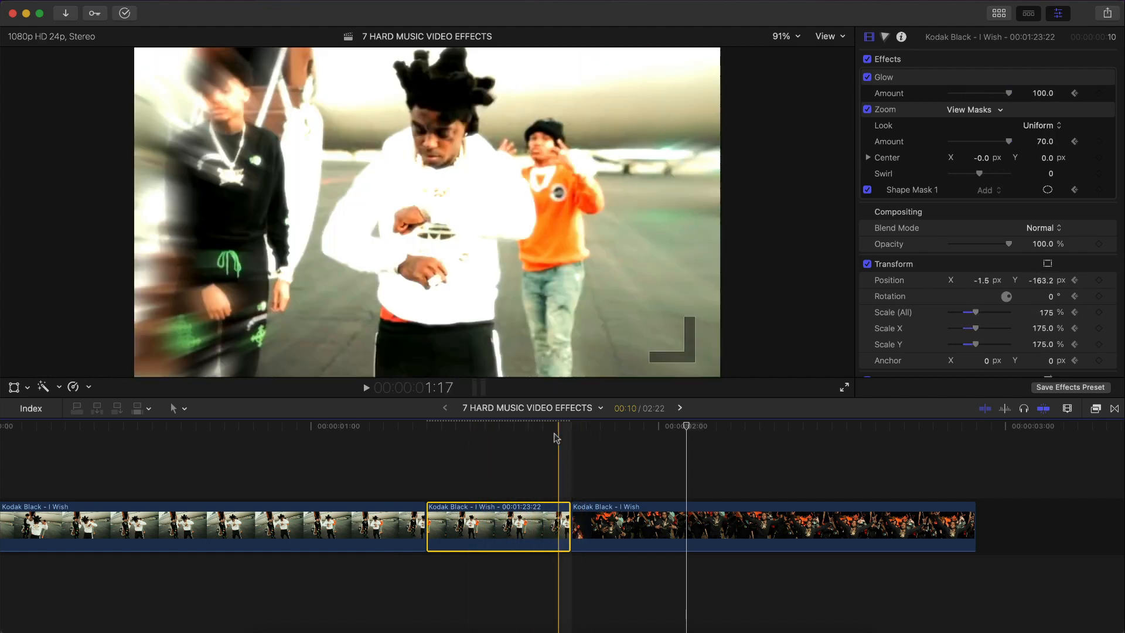
Return to the freeze frame's first frame, 1:08, and apply the Streaks light effect to the clip.
click(427, 433)
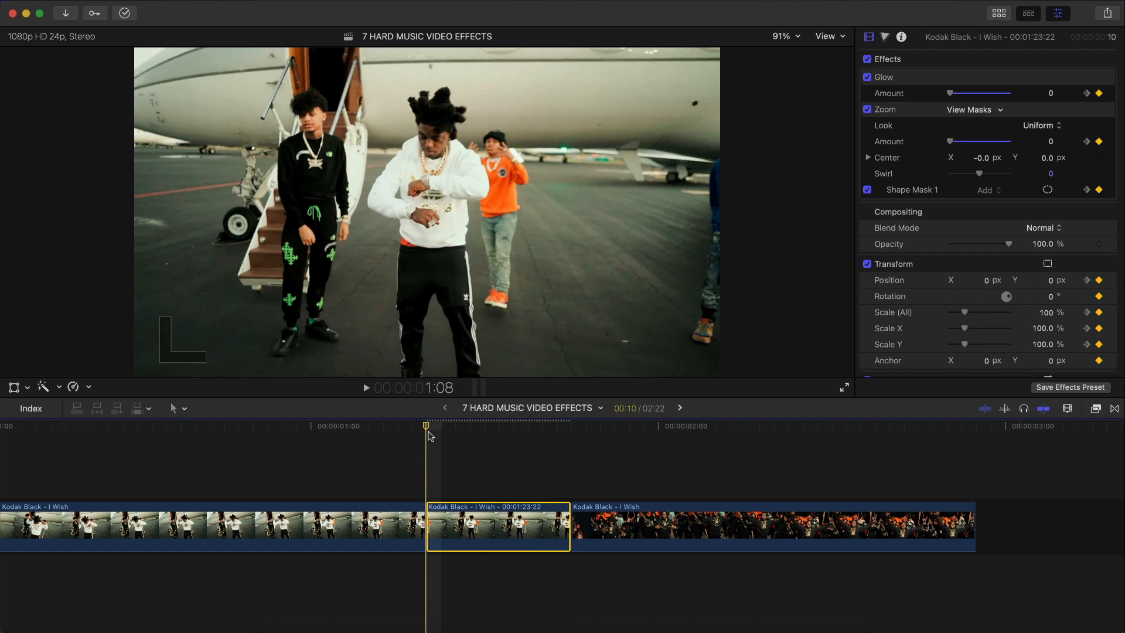
key(super+5)
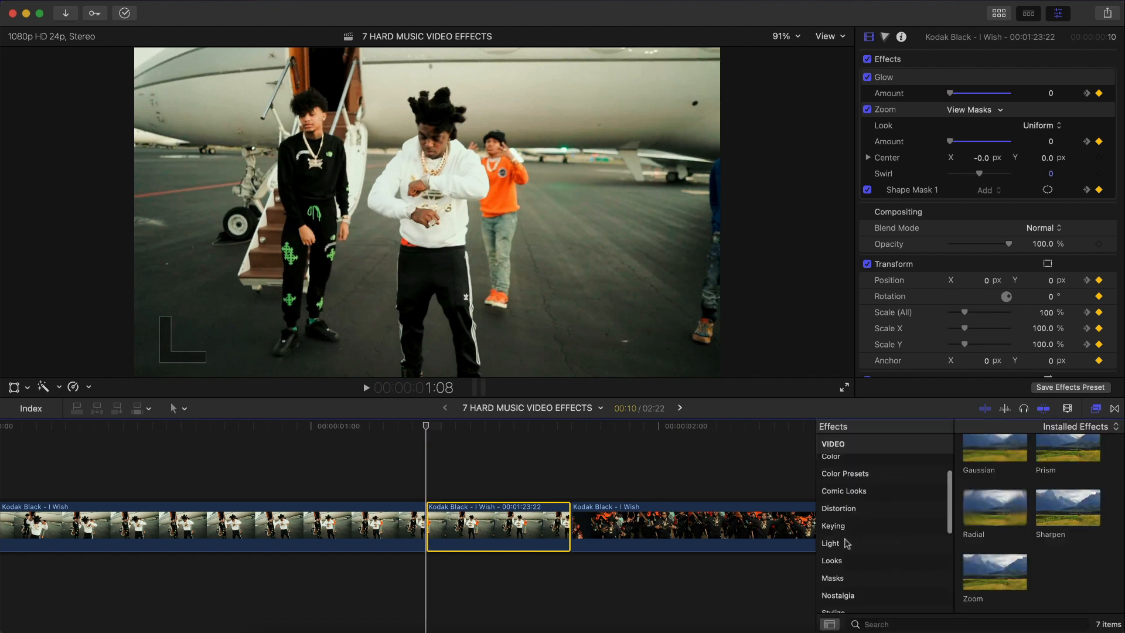
click(845, 544)
scroll(1035, 509, down, 5)
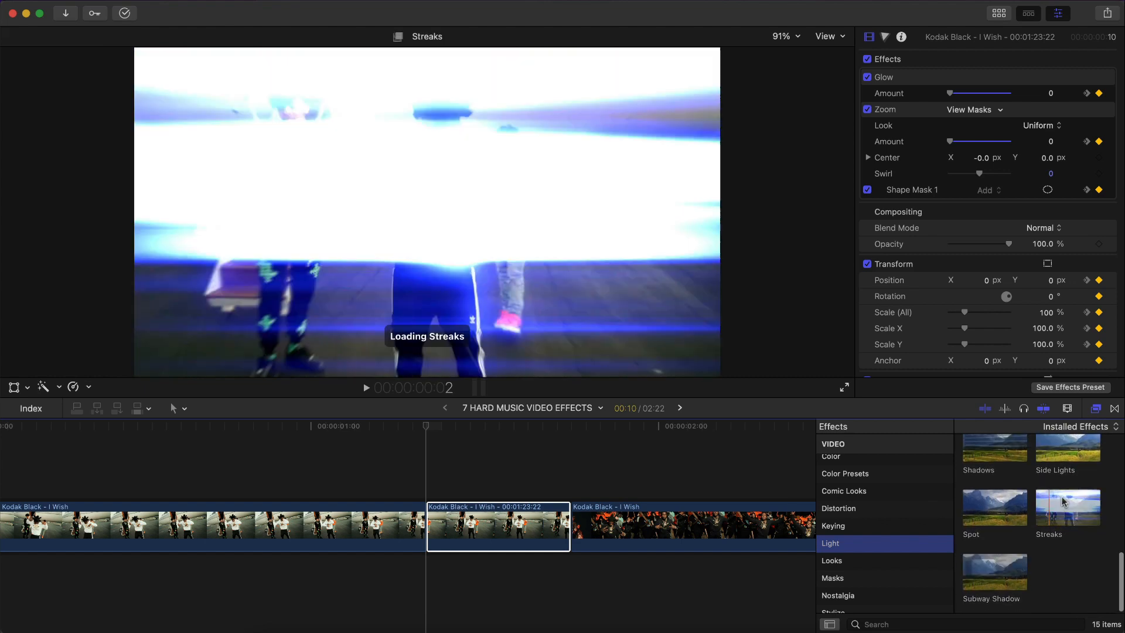
mouse_move(1066, 508)
mouse_down()
mouse_move(785, 457)
mouse_move(486, 519)
mouse_up()
key(super+5)
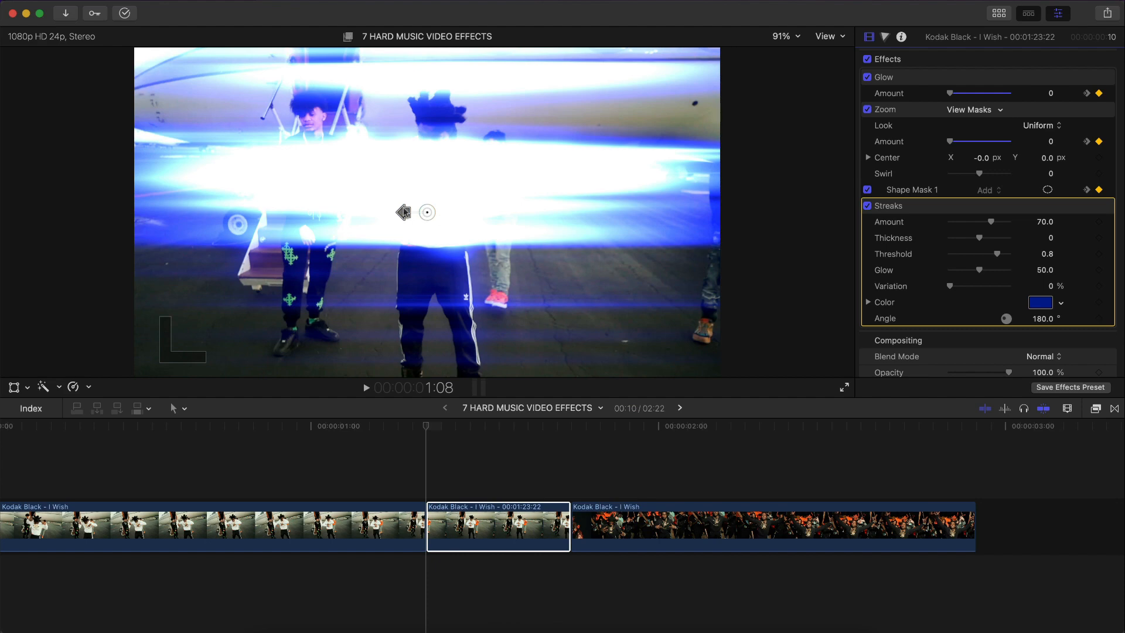
Change the Streaks effect's color to orange, slightly adjusted on the color wheel.
mouse_move(403, 212)
mouse_down()
mouse_move(437, 232)
mouse_move(449, 218)
mouse_up()
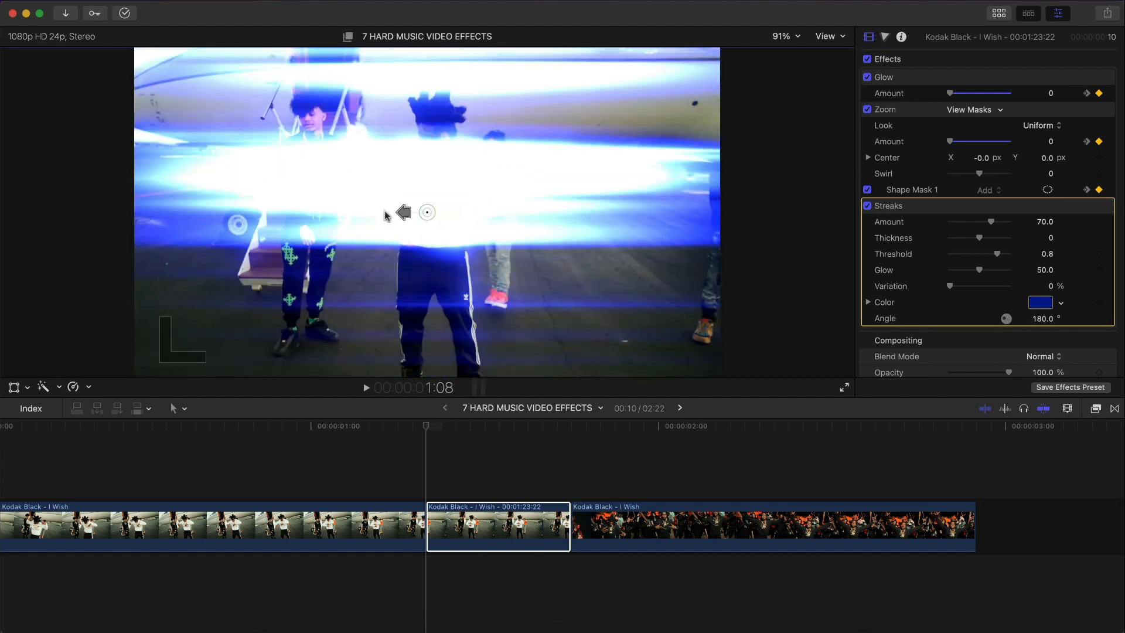
click(504, 451)
click(1042, 303)
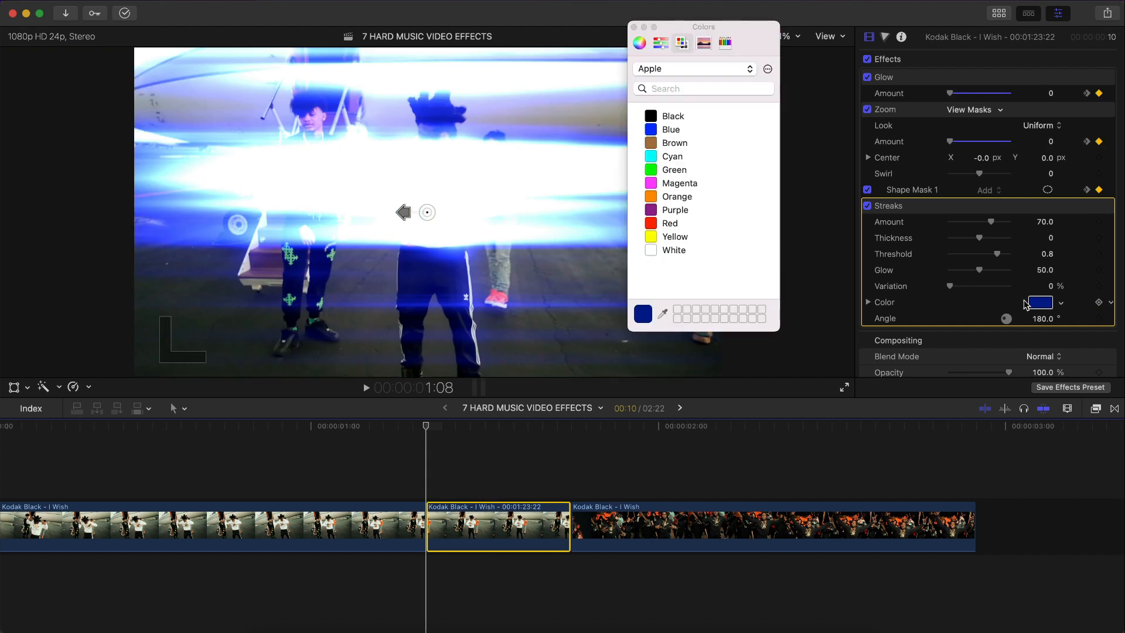
click(670, 226)
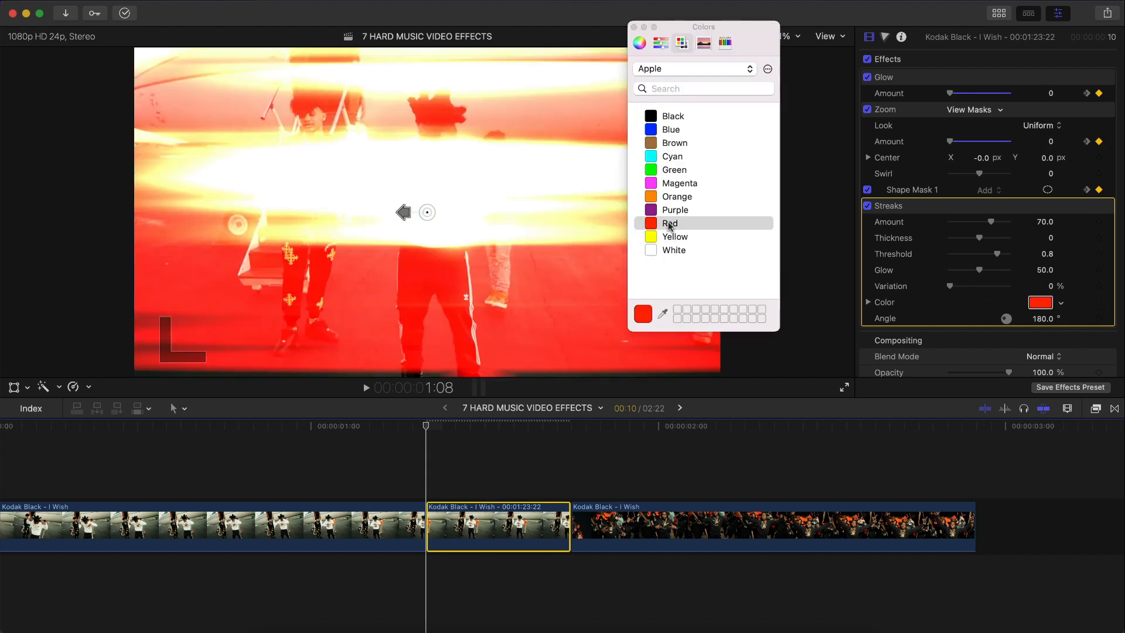
click(677, 198)
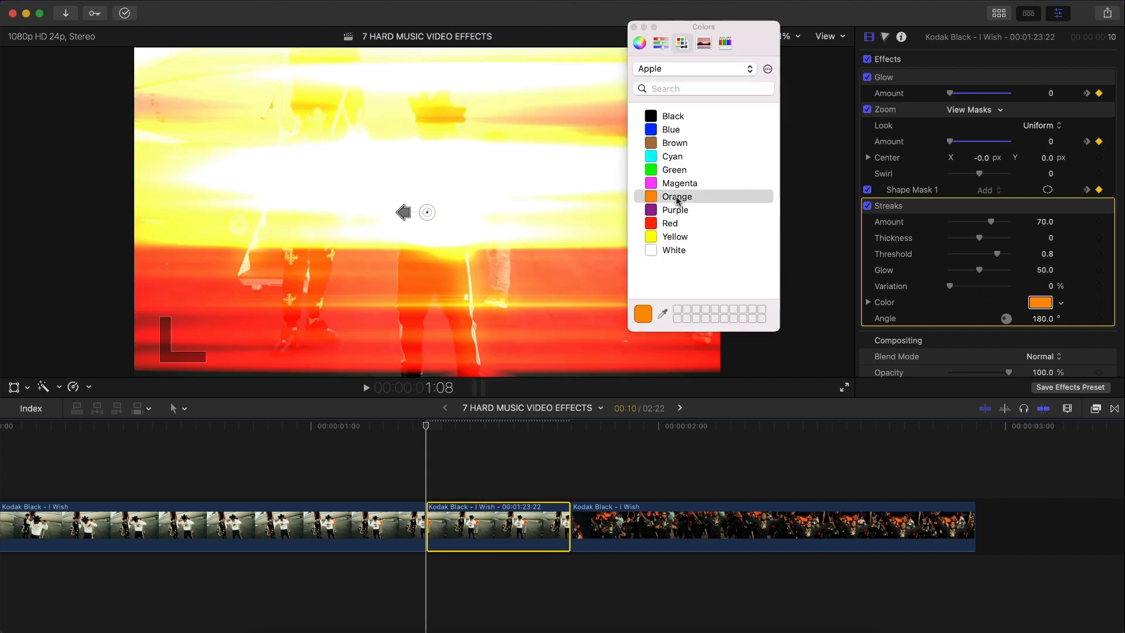
click(639, 42)
click(741, 143)
drag(741, 142, 745, 143)
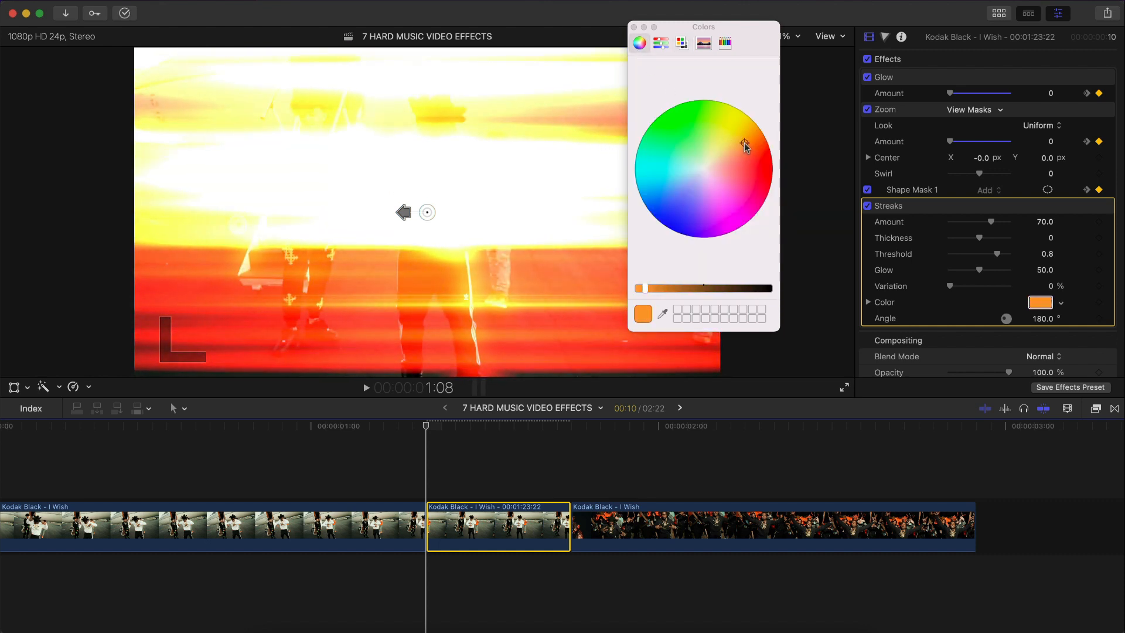
click(634, 27)
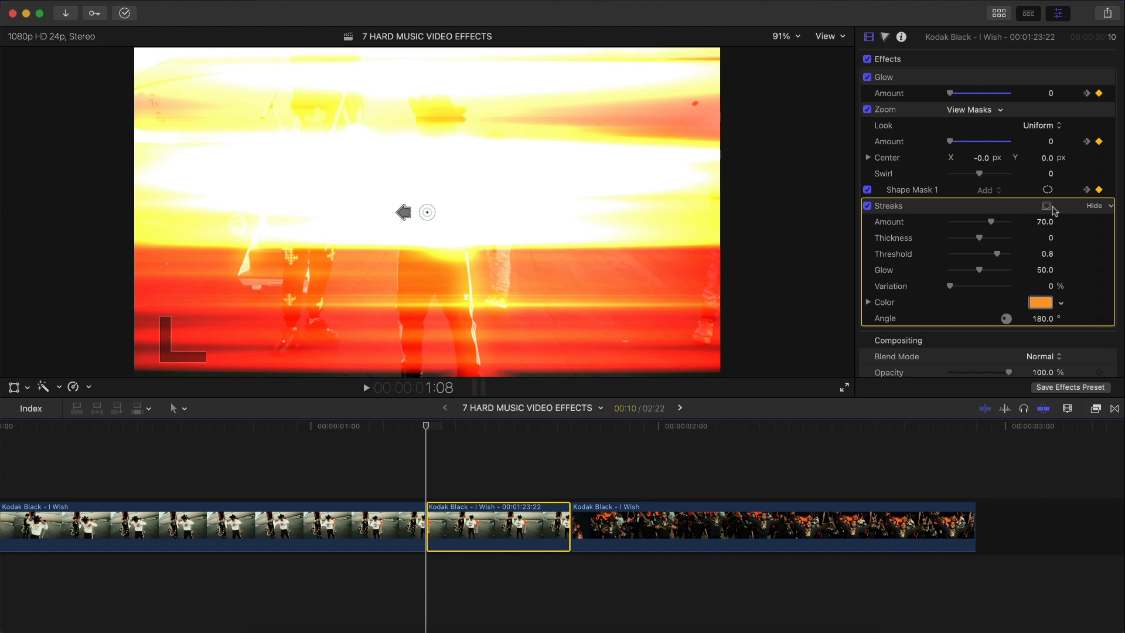
Add a widely feathered shape mask to the Streaks effect and place it outside the frame's left edge, keyframed at 1:08.
click(1047, 207)
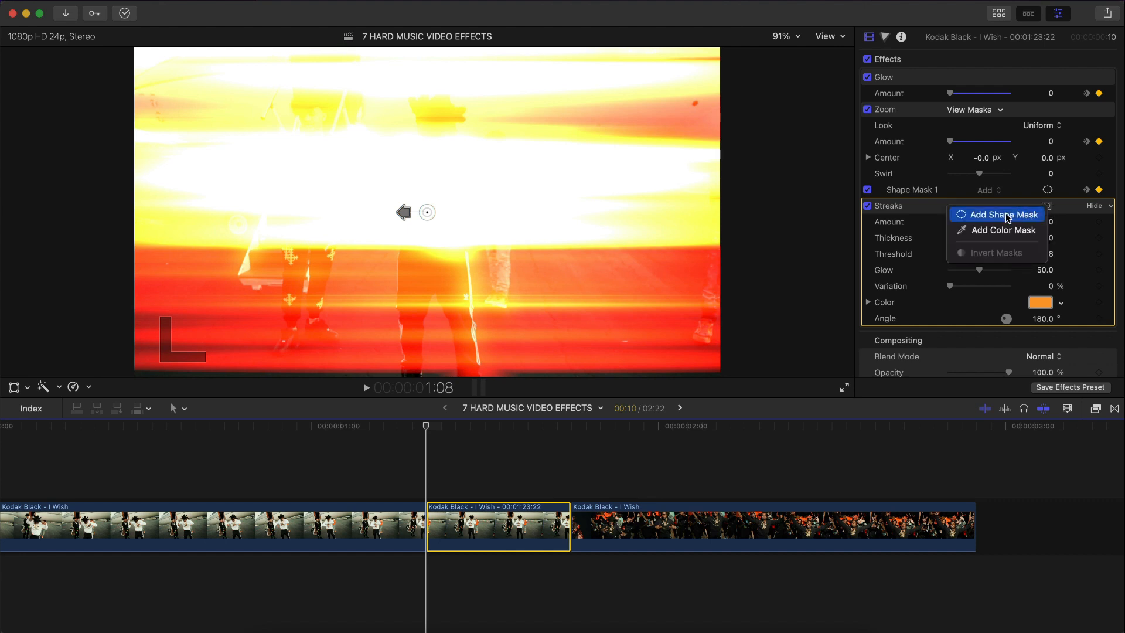
click(982, 215)
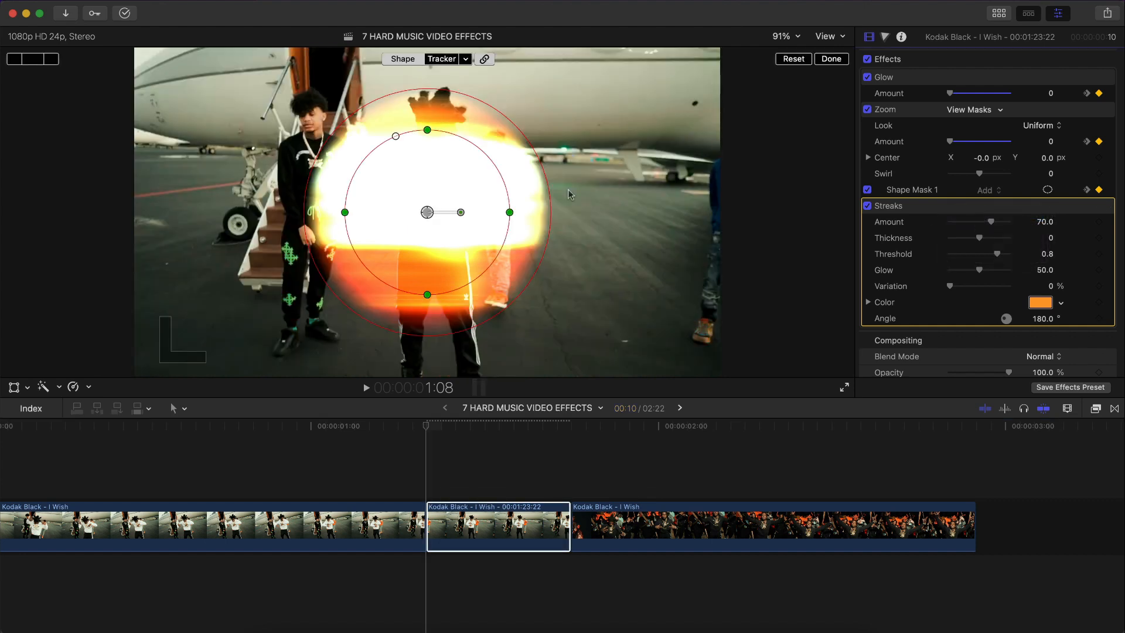
mouse_move(538, 157)
mouse_down()
mouse_move(638, 113)
mouse_move(519, 174)
mouse_move(727, 73)
mouse_up()
click(785, 36)
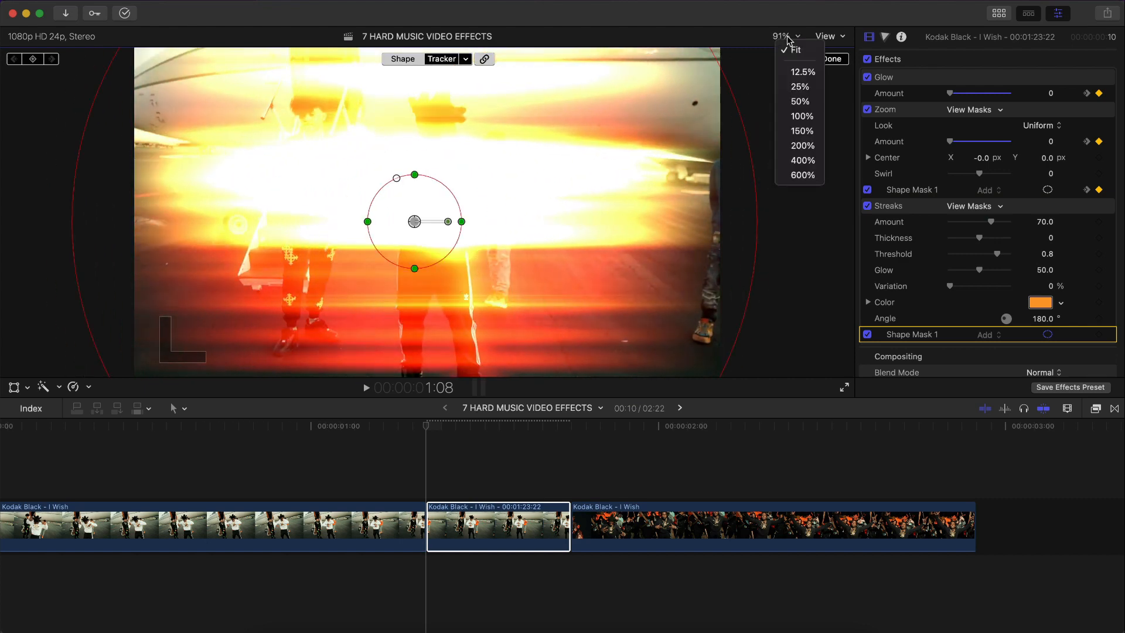
click(800, 102)
drag(436, 217, 82, 213)
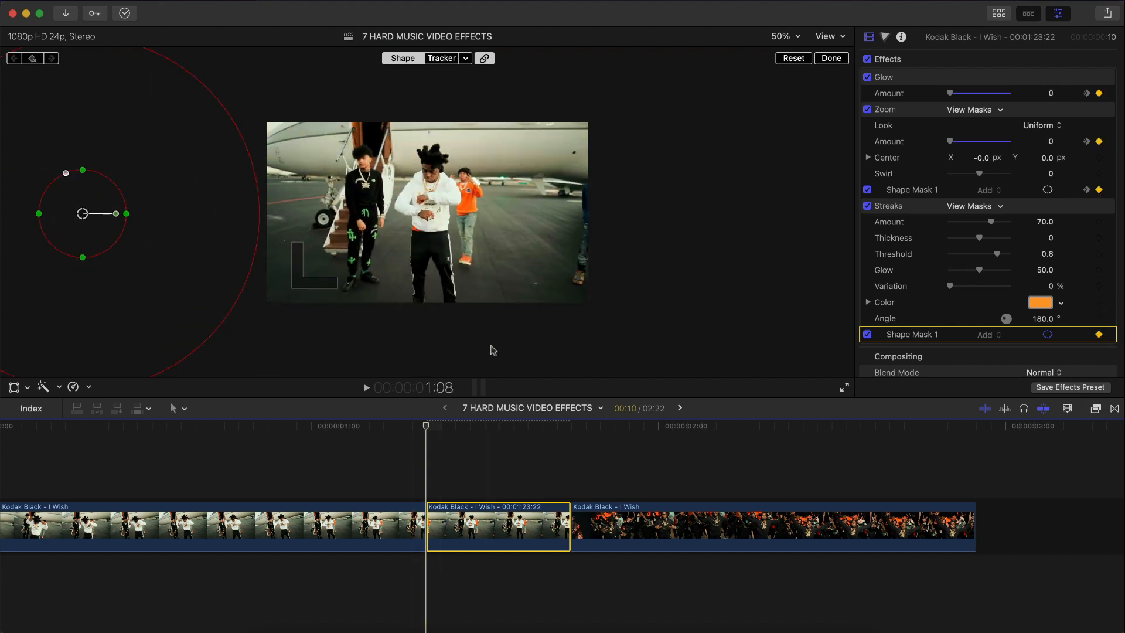
Keyframe the Streaks mask shifted and enlarged toward the picture on the freeze frame's last frame, 1:17, and review the transition.
click(556, 426)
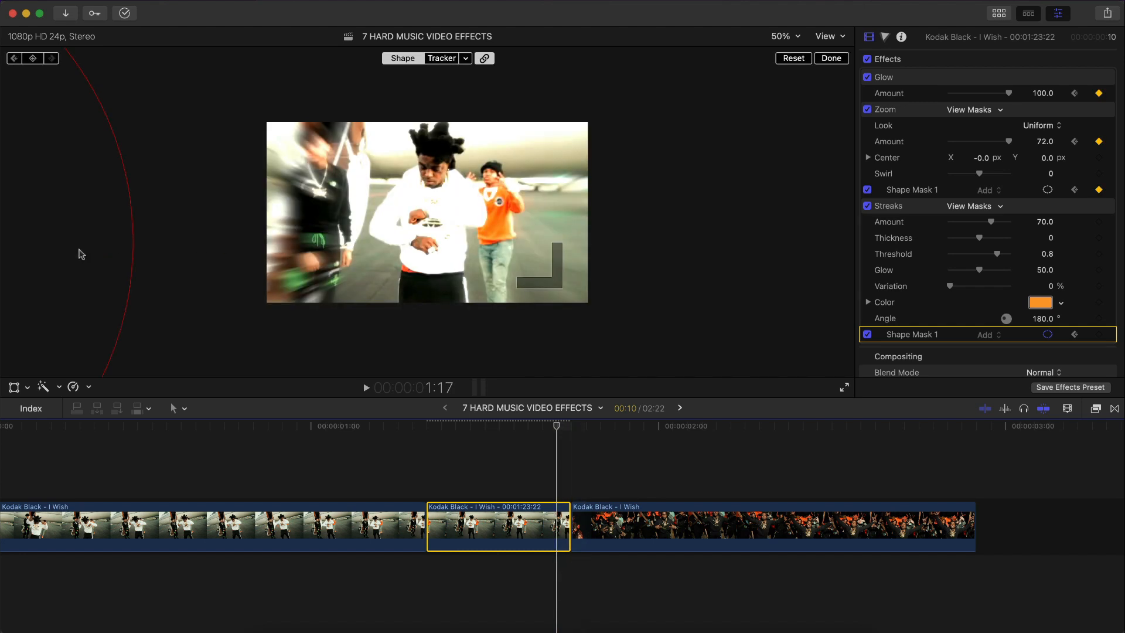
click(477, 426)
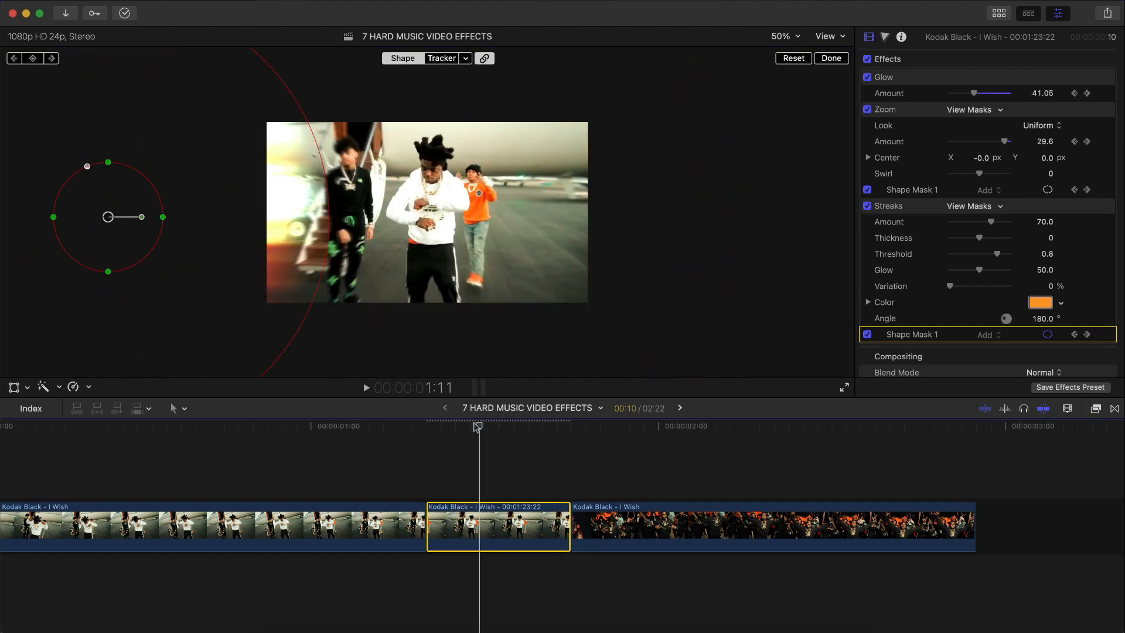
drag(478, 428, 406, 429)
key(space)
key(space)
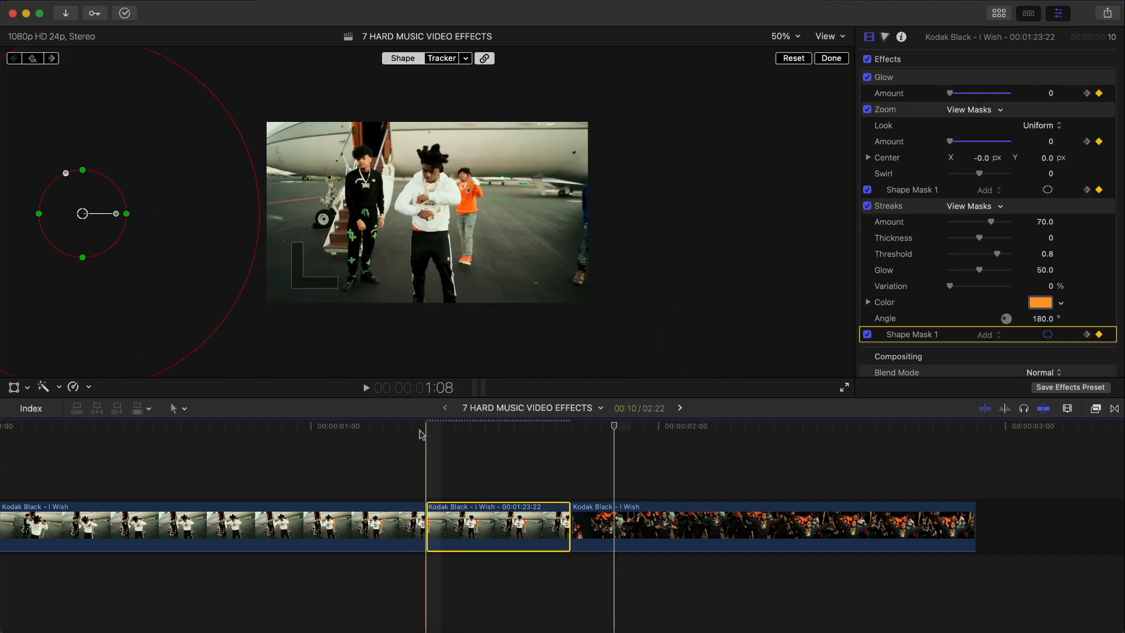
click(550, 434)
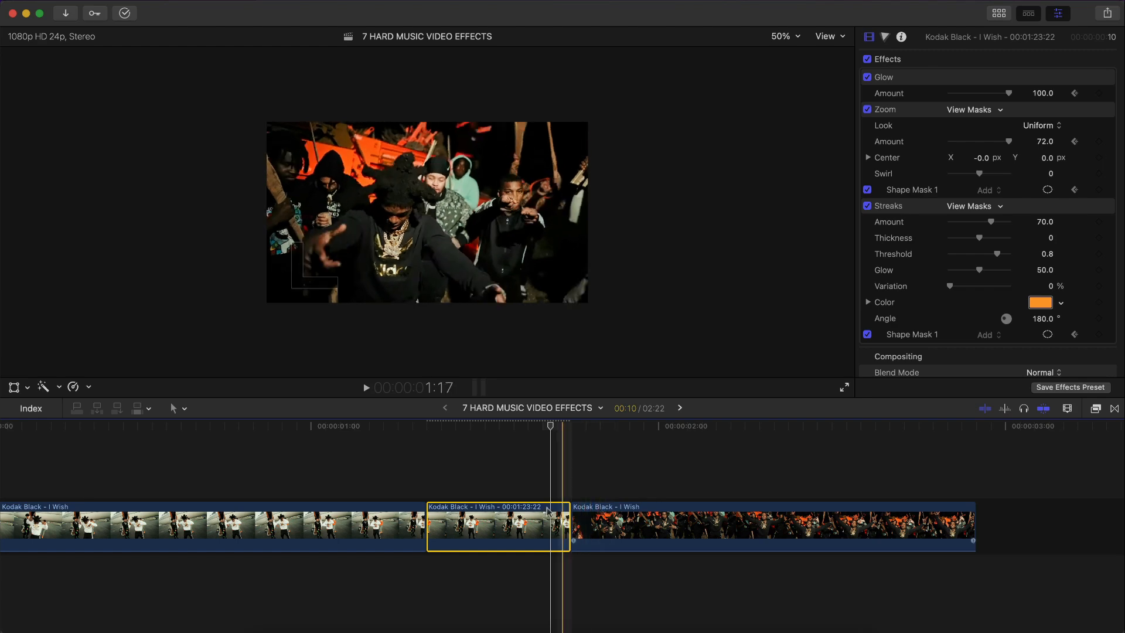
click(786, 36)
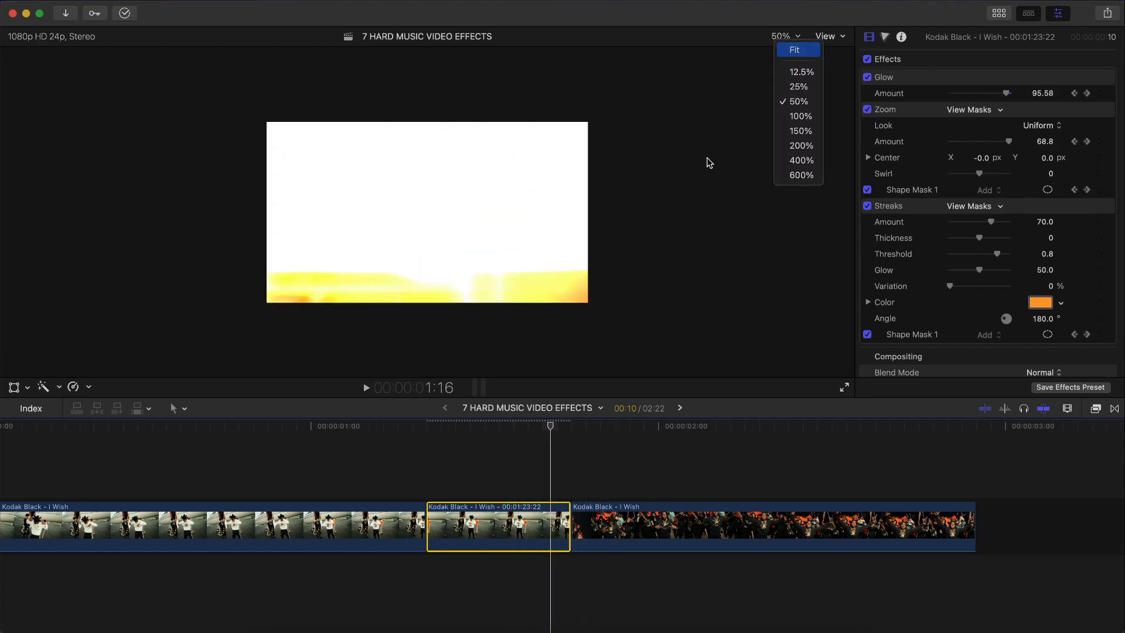
click(792, 45)
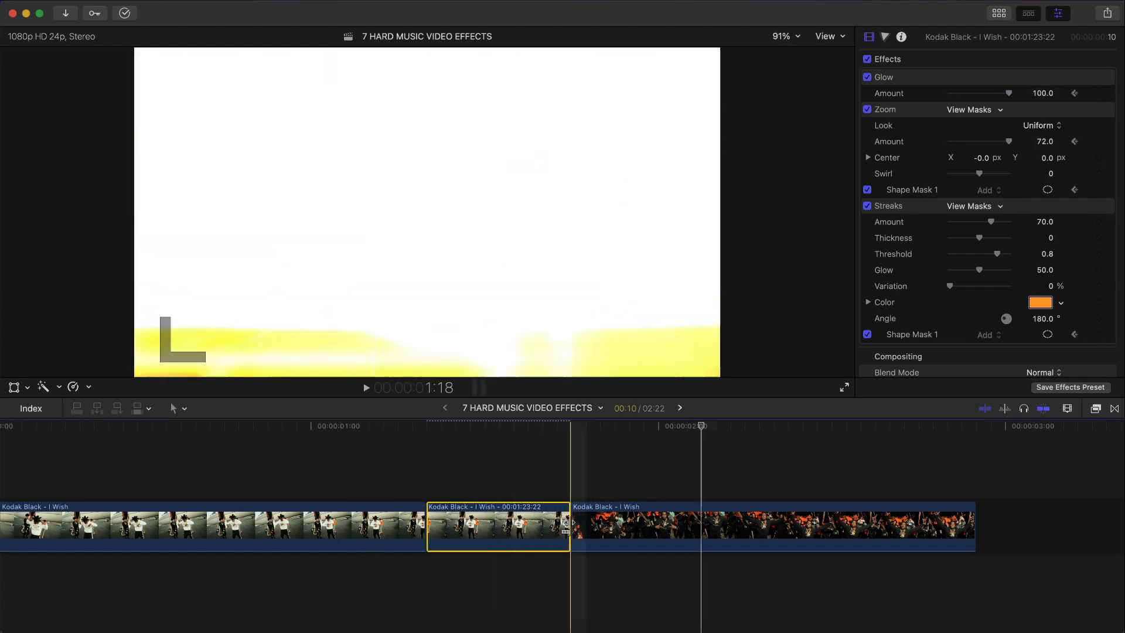
Paste the freeze frame's Glow, Zoom, Streaks and Transform attributes onto the second clip with keyframe timing set to Stretch to Fit.
click(604, 525)
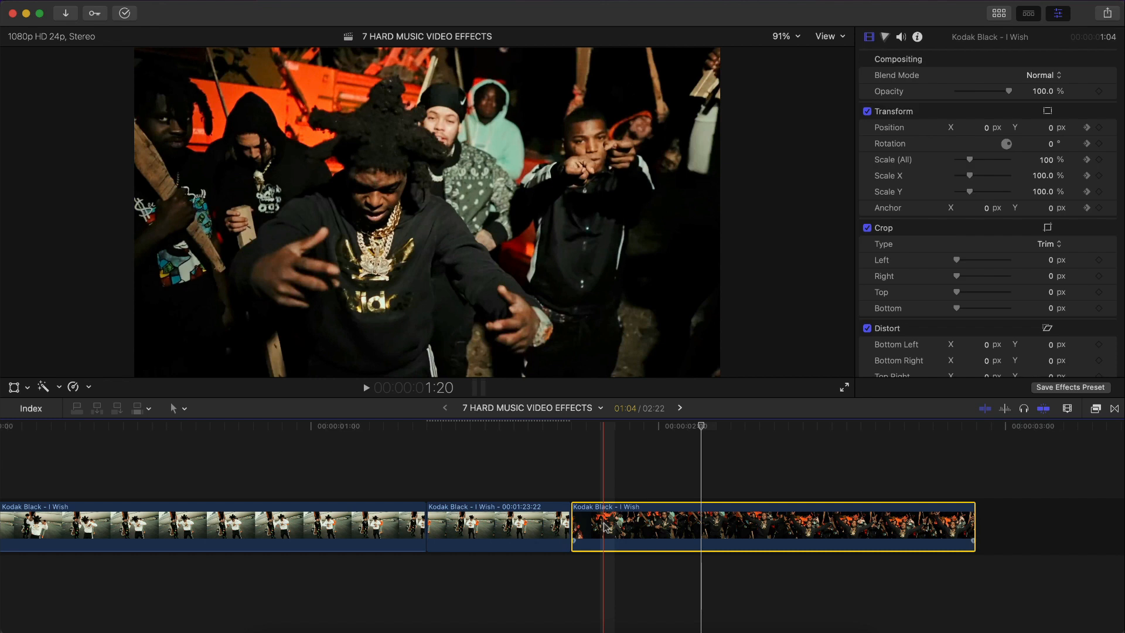
key(shift+super+v)
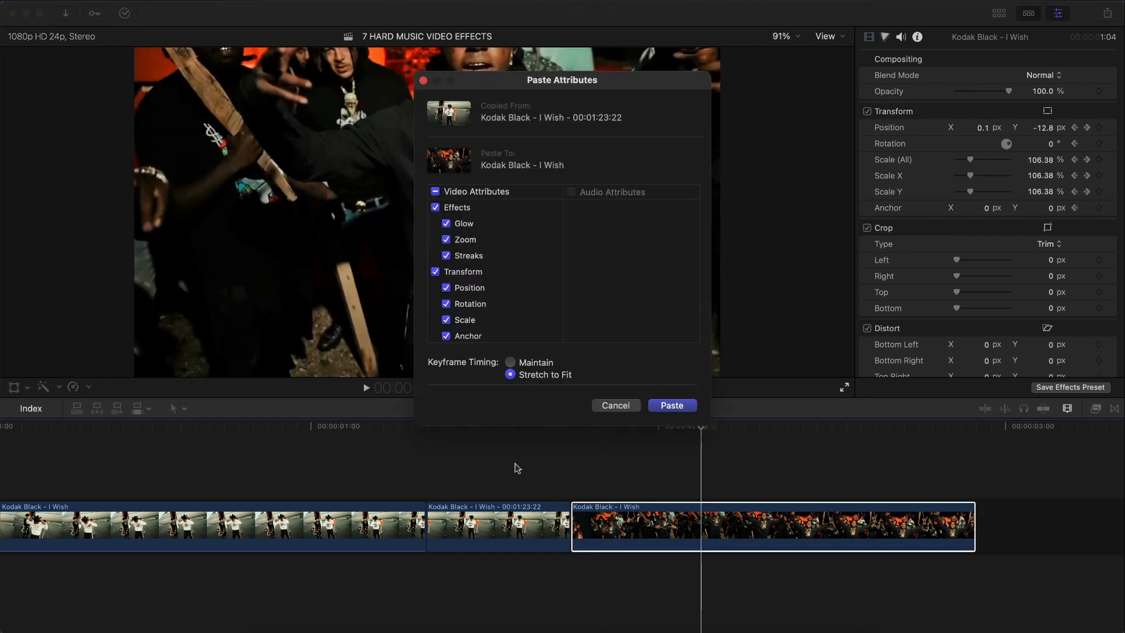
click(671, 406)
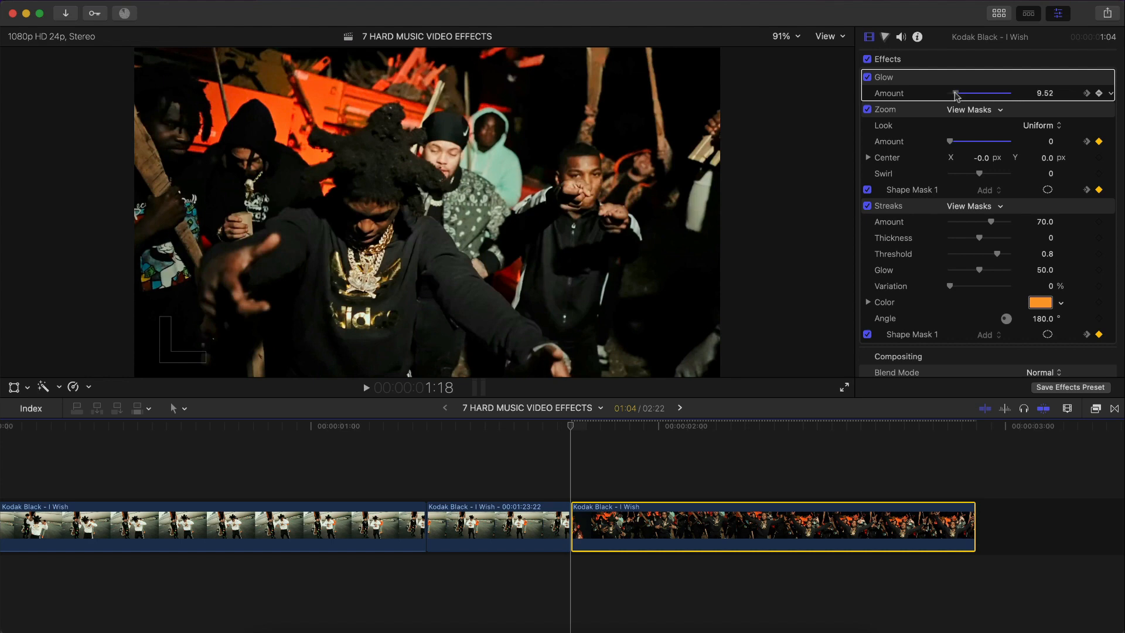
Set the Glow Amount to 100 and the Zoom Amount to 72 on the second clip's first frame, 1:18.
drag(951, 93, 1059, 95)
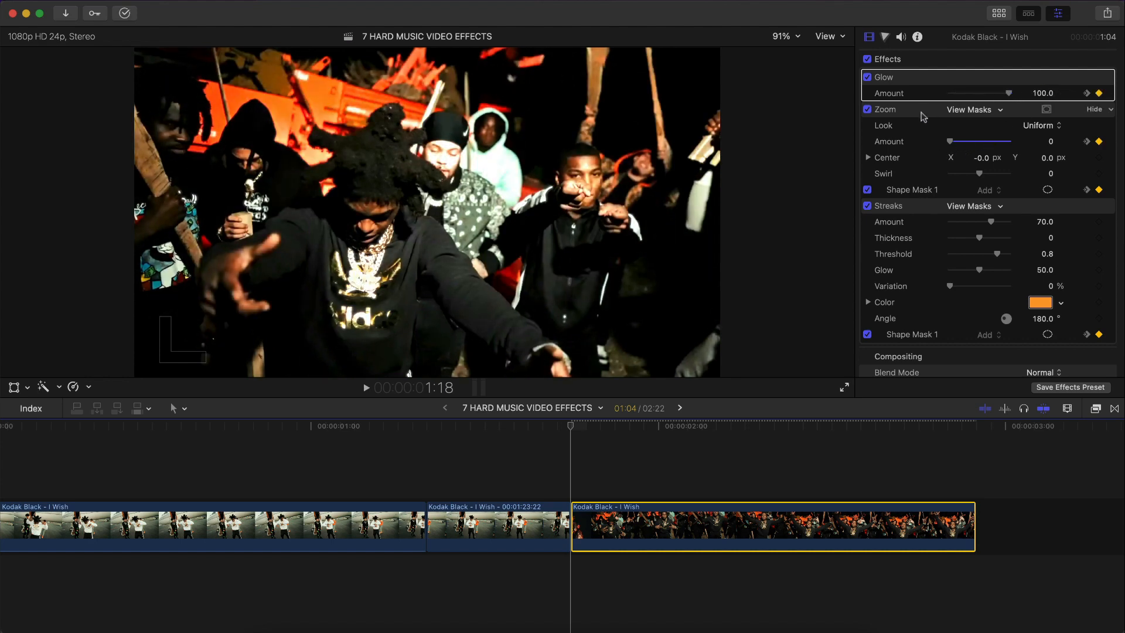
drag(953, 143, 1077, 140)
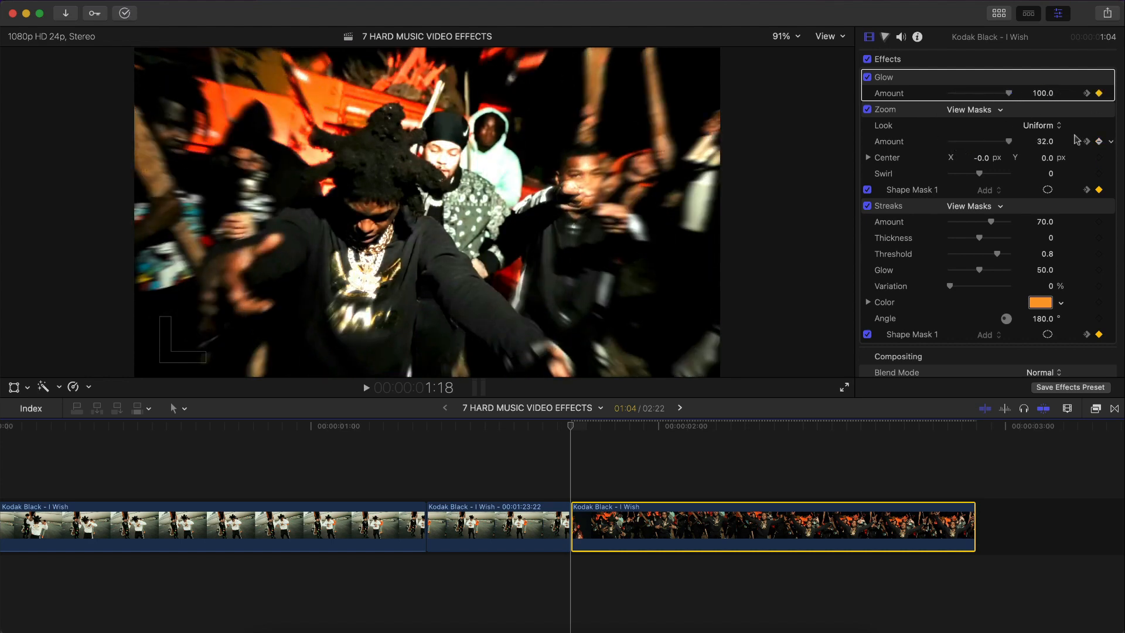
click(1040, 144)
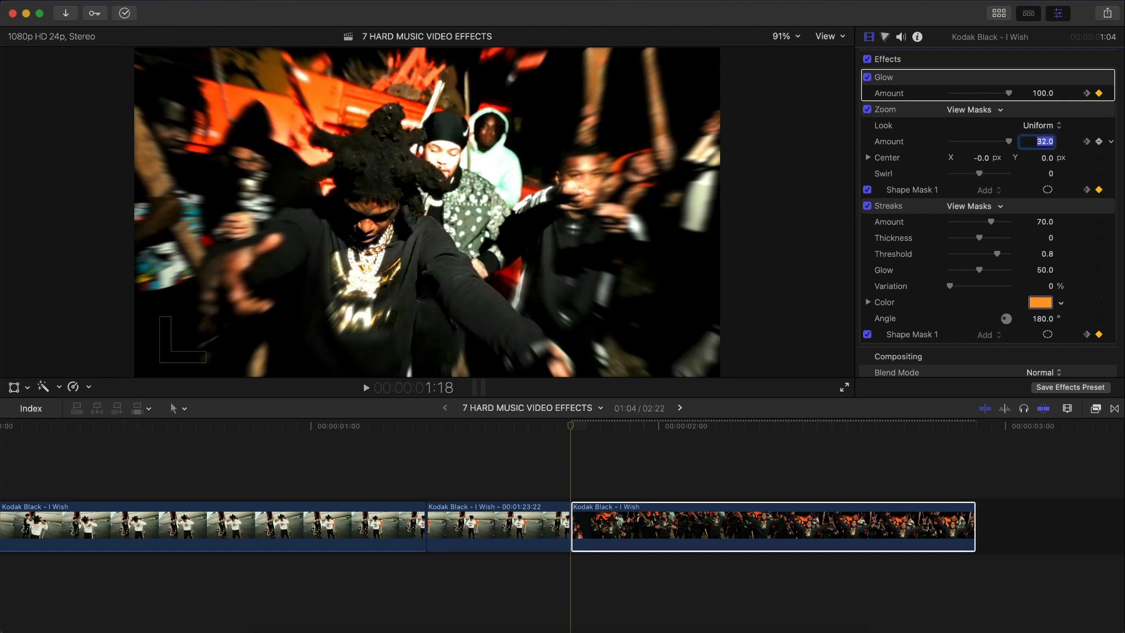
text(72)
key(Return)
Move the second clip's Streaks shape mask over the middle of the picture at 1:18.
click(951, 207)
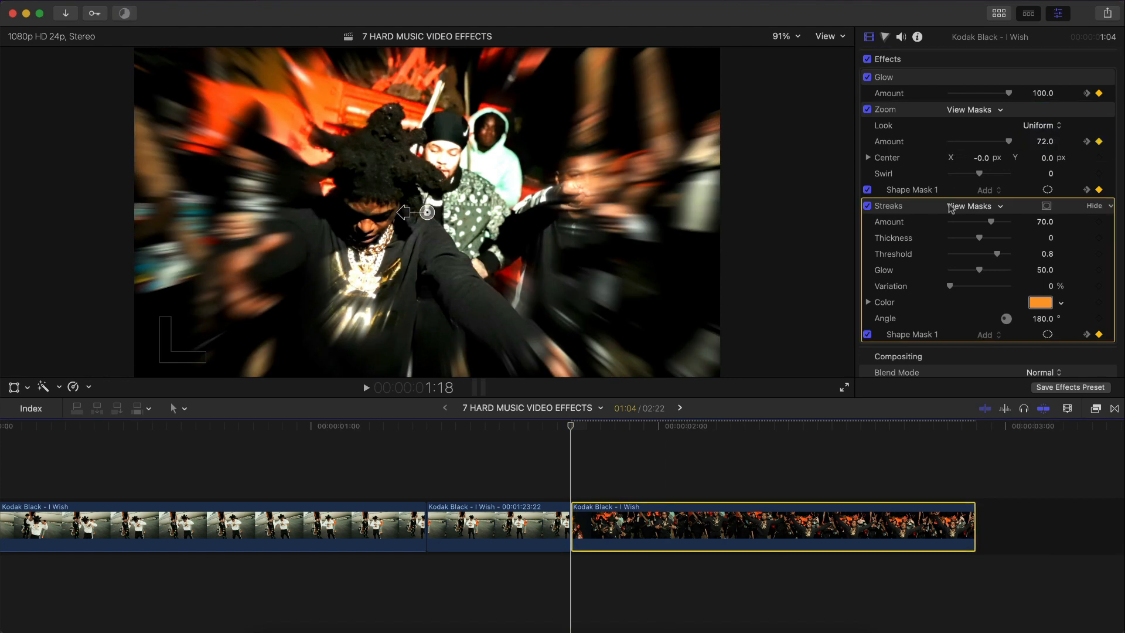
click(912, 337)
mouse_move(231, 223)
mouse_down()
mouse_move(193, 216)
mouse_move(465, 216)
mouse_move(454, 215)
mouse_up()
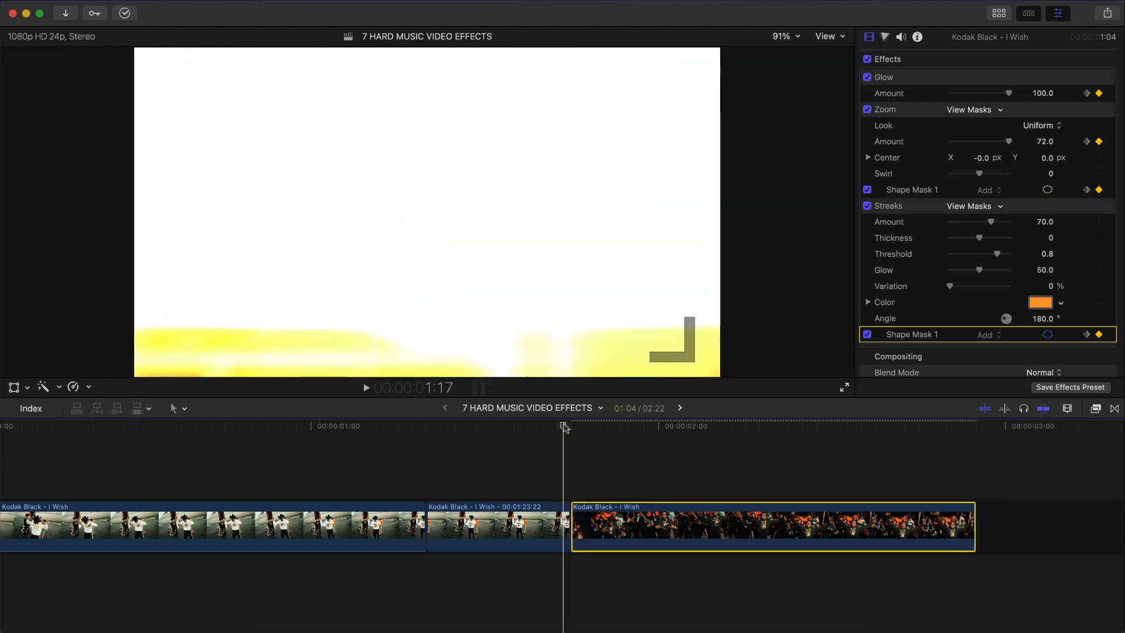
Add a Color Board correction to the second clip and keyframe its Global exposure at 98% at 1:18.
click(886, 38)
click(915, 59)
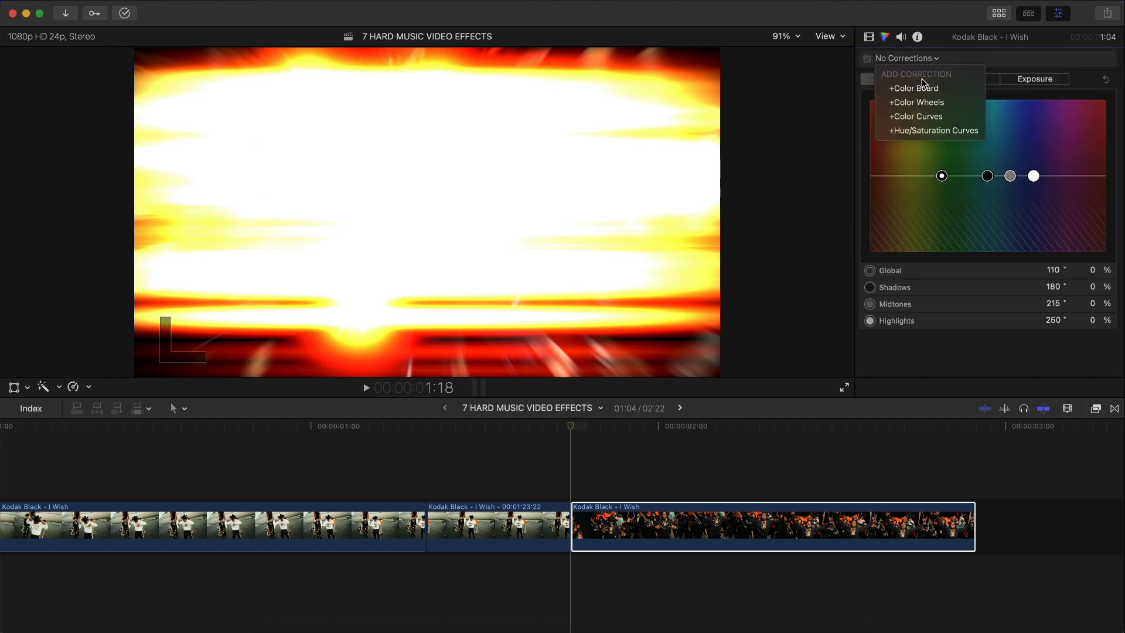
click(932, 87)
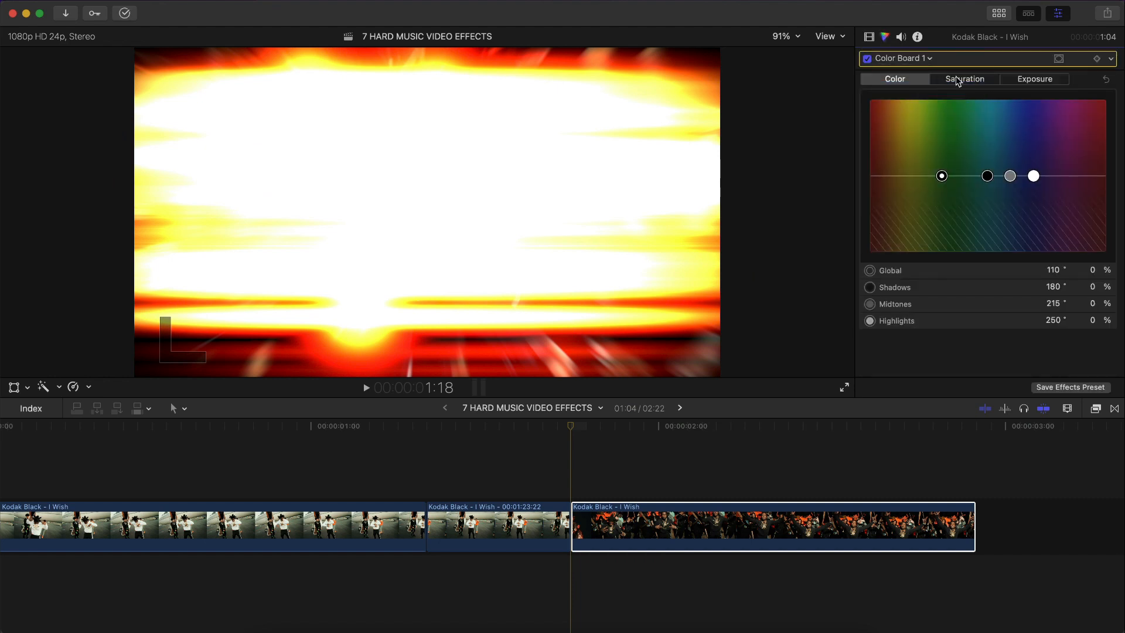
click(1036, 78)
drag(878, 187, 881, 102)
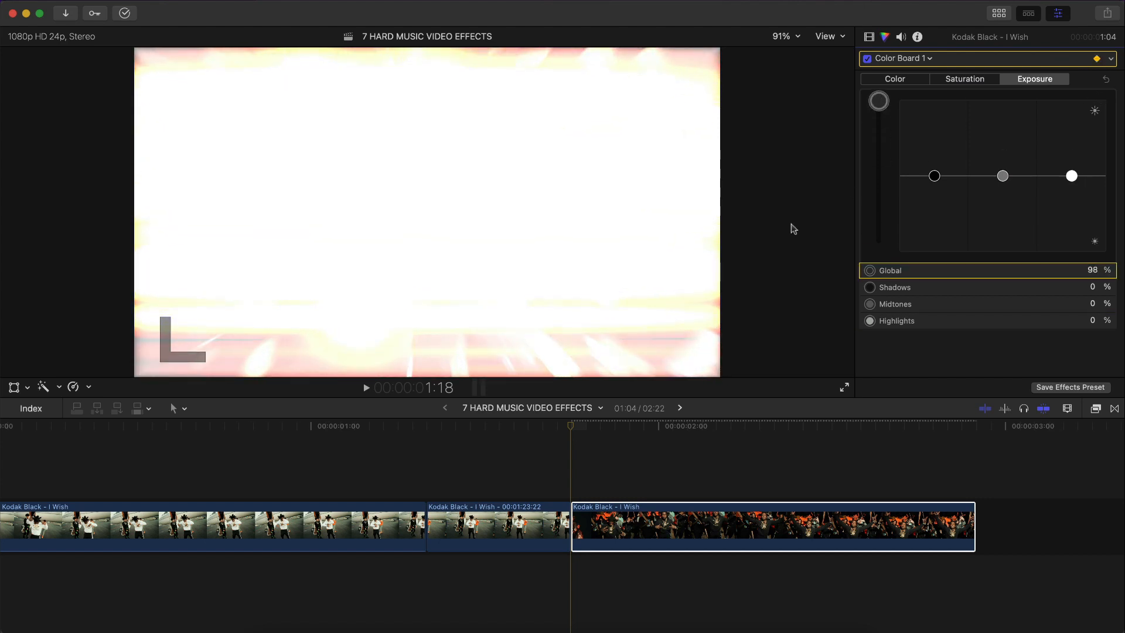
Move five frames into the second clip, to 1:23, and set the Color Board's Global exposure to 0%.
click(575, 424)
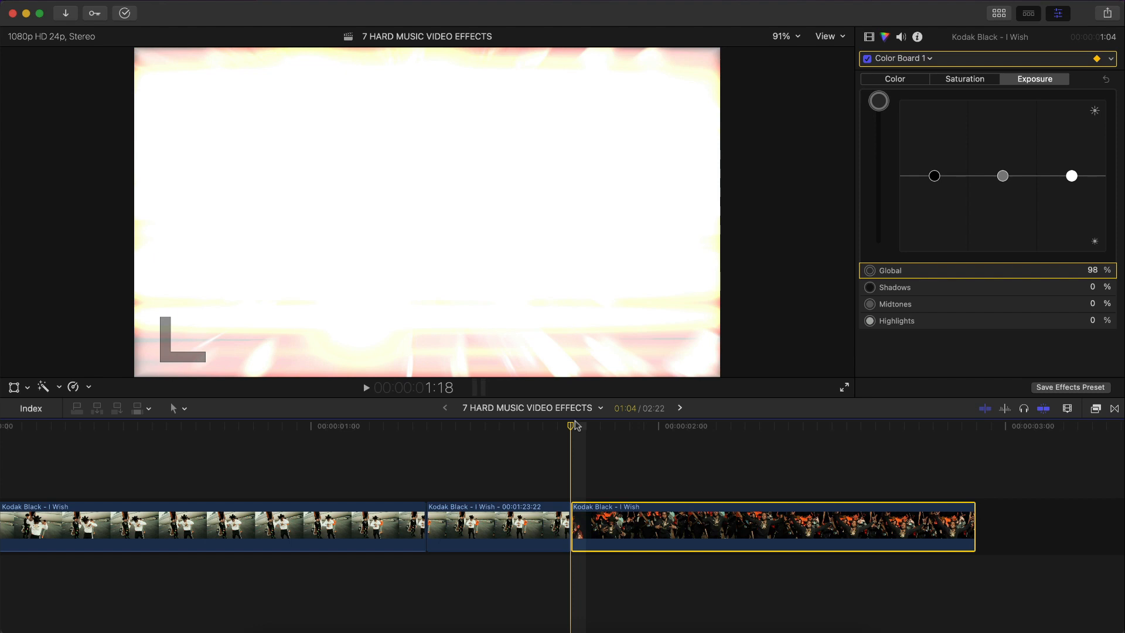
key(Right)
key(Right)
key(Right)
key(Right)
key(Right)
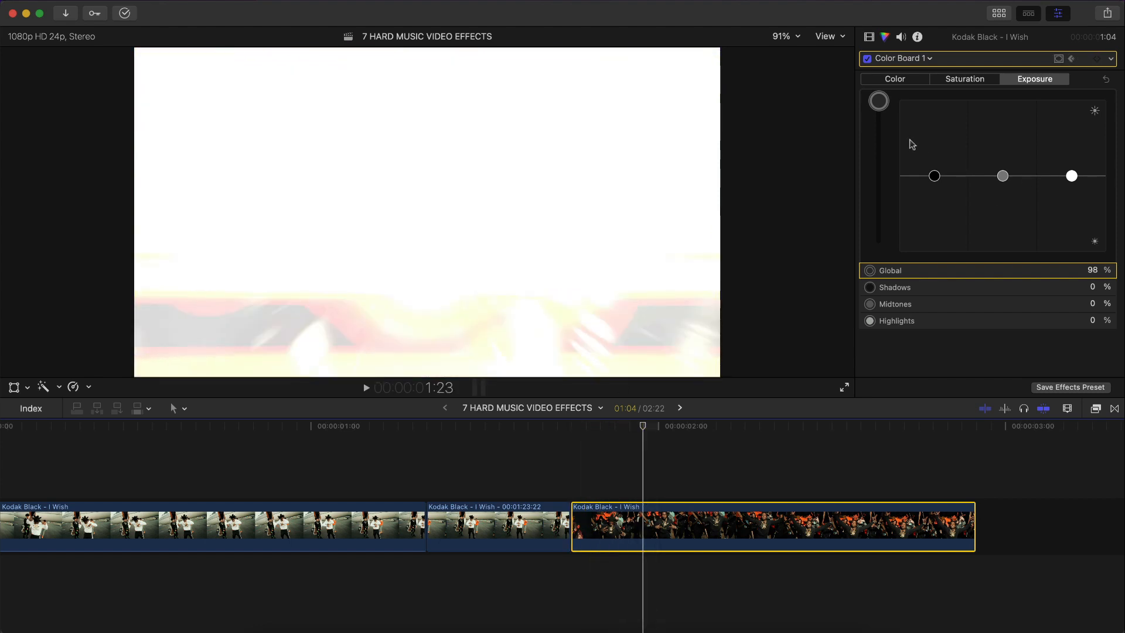
drag(885, 106, 882, 176)
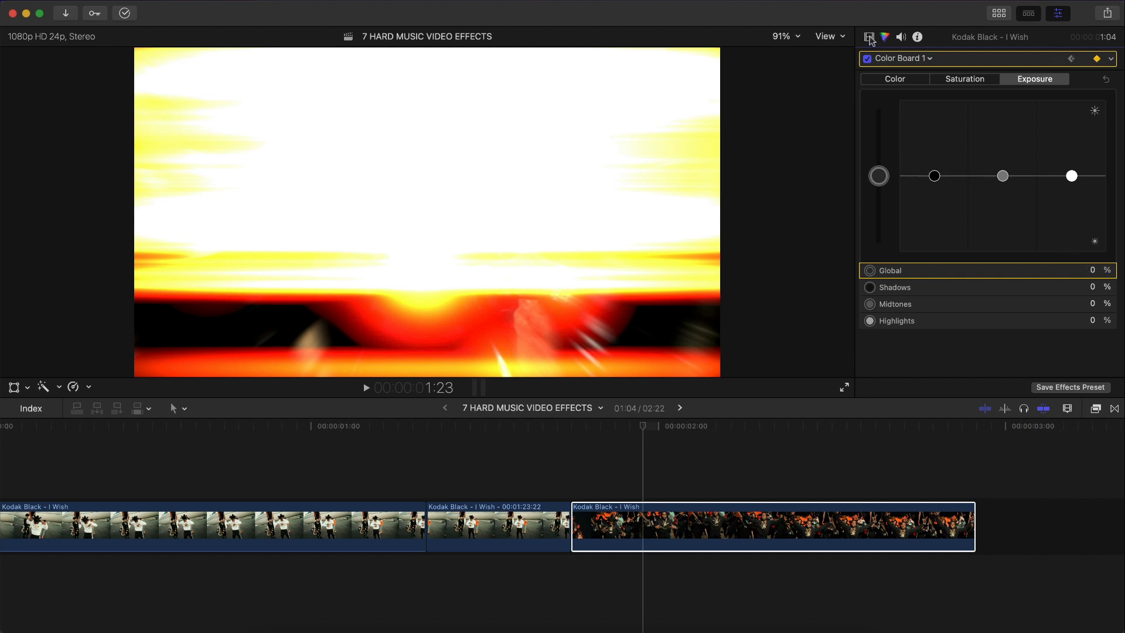
Set the Amounts of the second clip's Glow, Zoom and Streaks effects to 0 at 1:23.
click(869, 38)
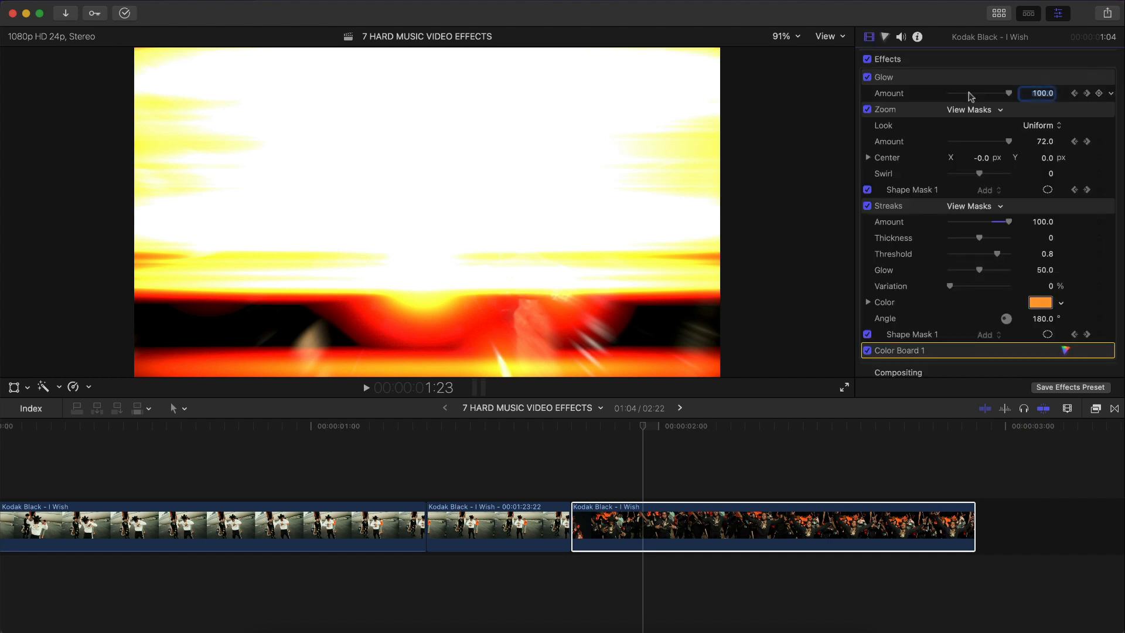
drag(1006, 94, 889, 95)
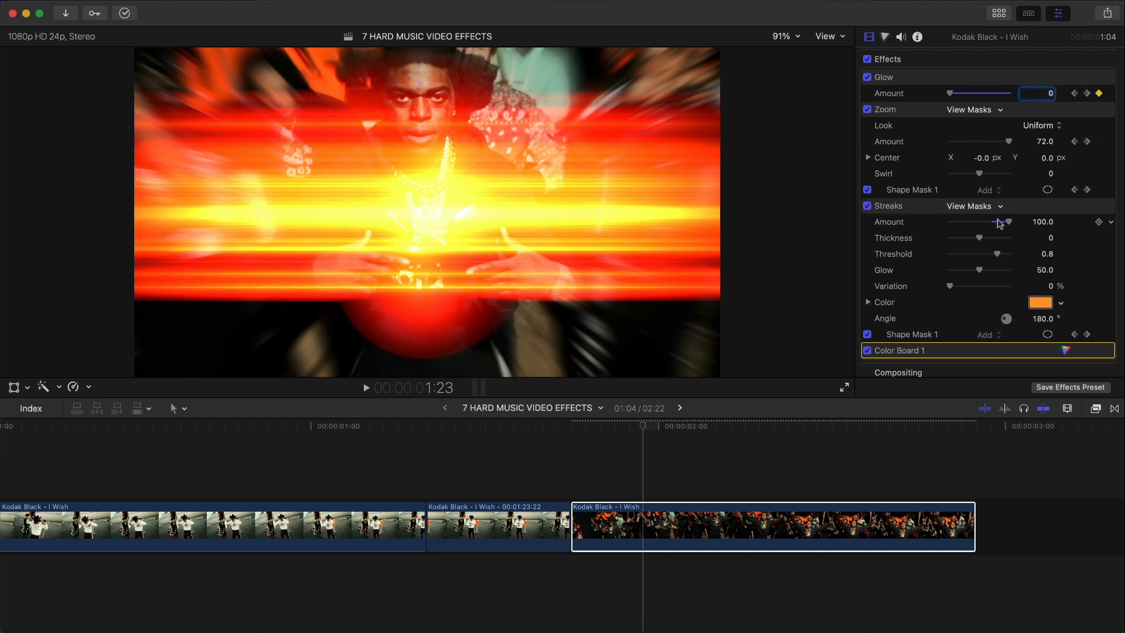
drag(1007, 143, 937, 143)
drag(1009, 222, 904, 225)
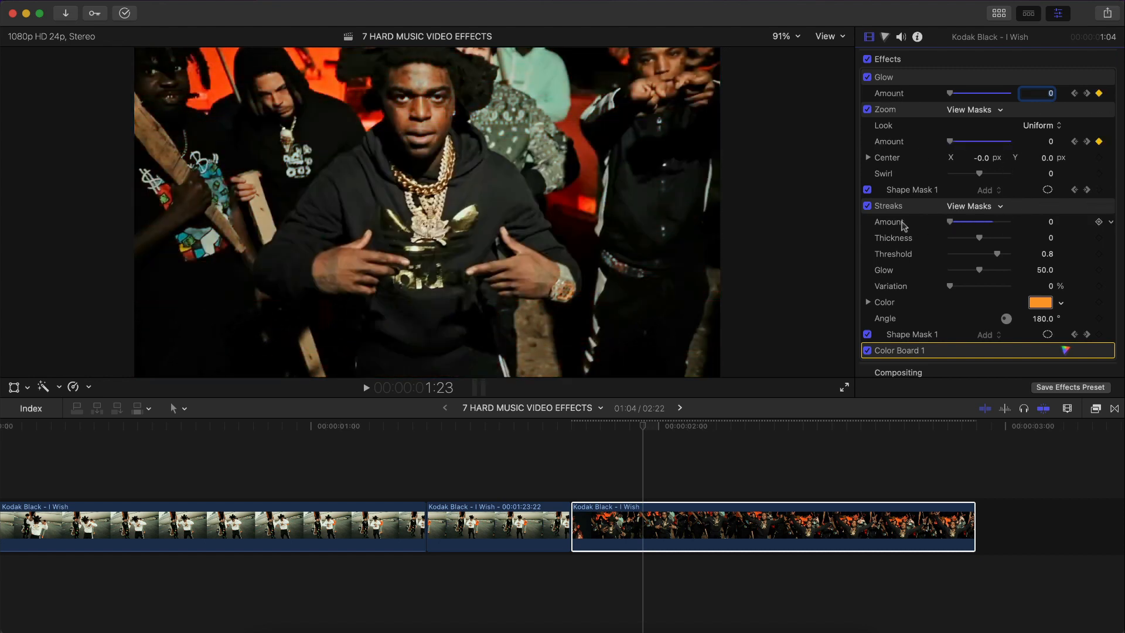
Split the second clip at 1:23.
click(645, 508)
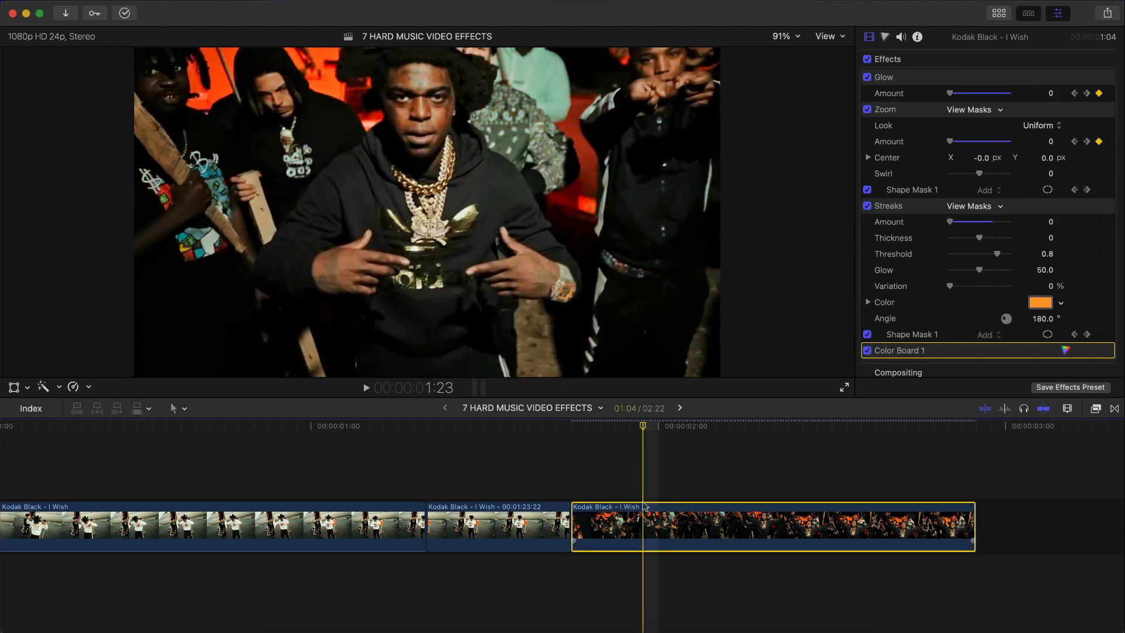
key(super+b)
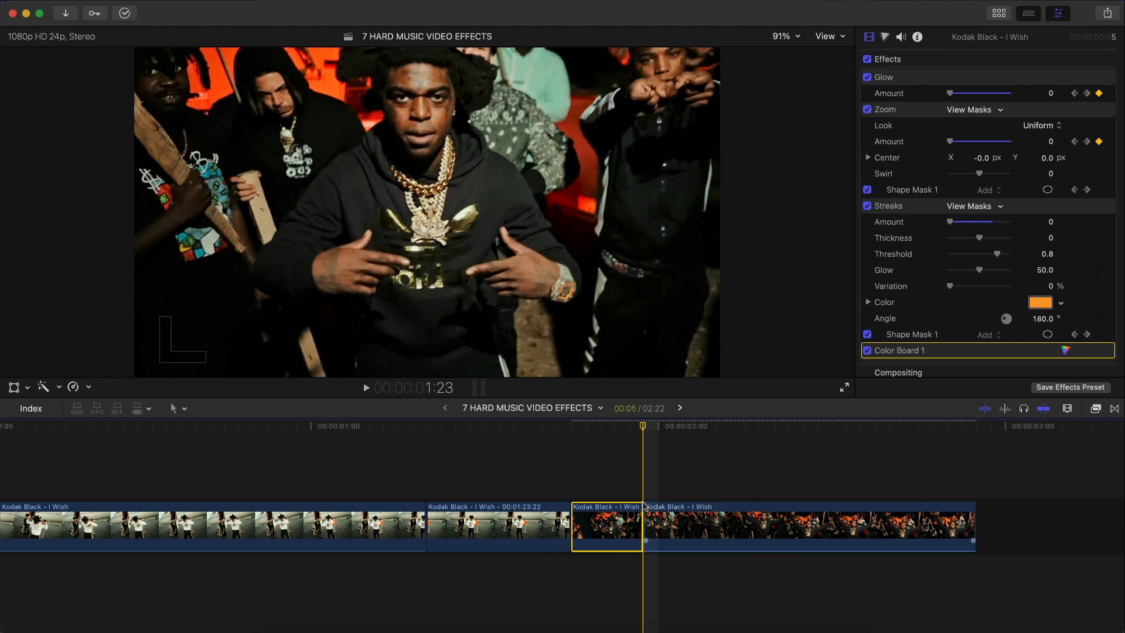
Remove the Glow, Zoom, Streaks and Color Board effects from the part of the second clip after 1:23.
click(673, 511)
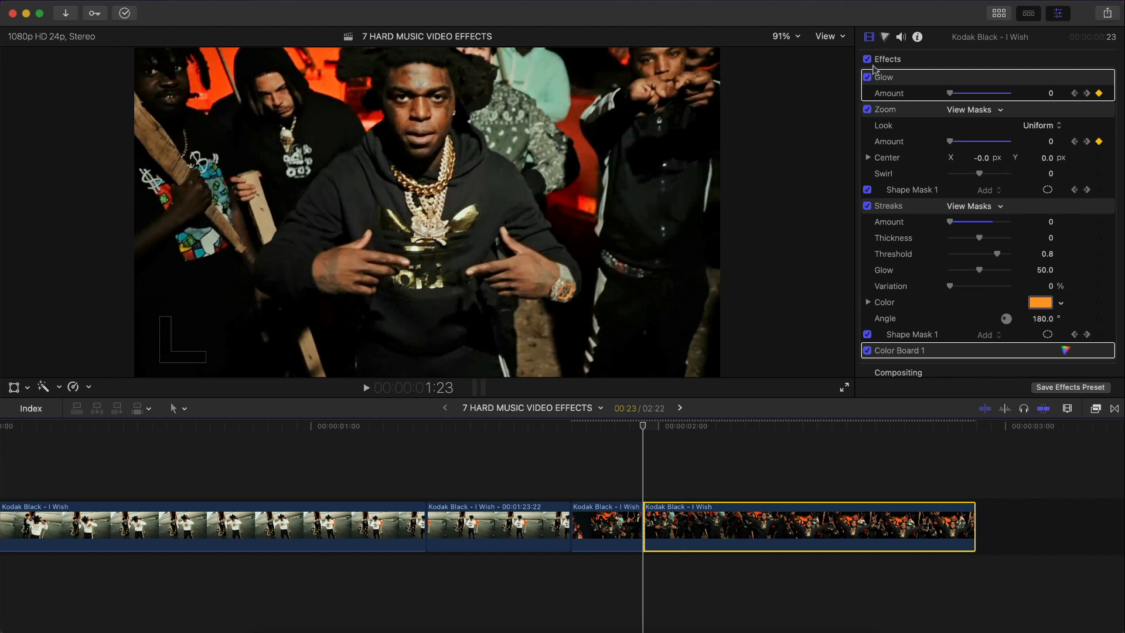
click(911, 80)
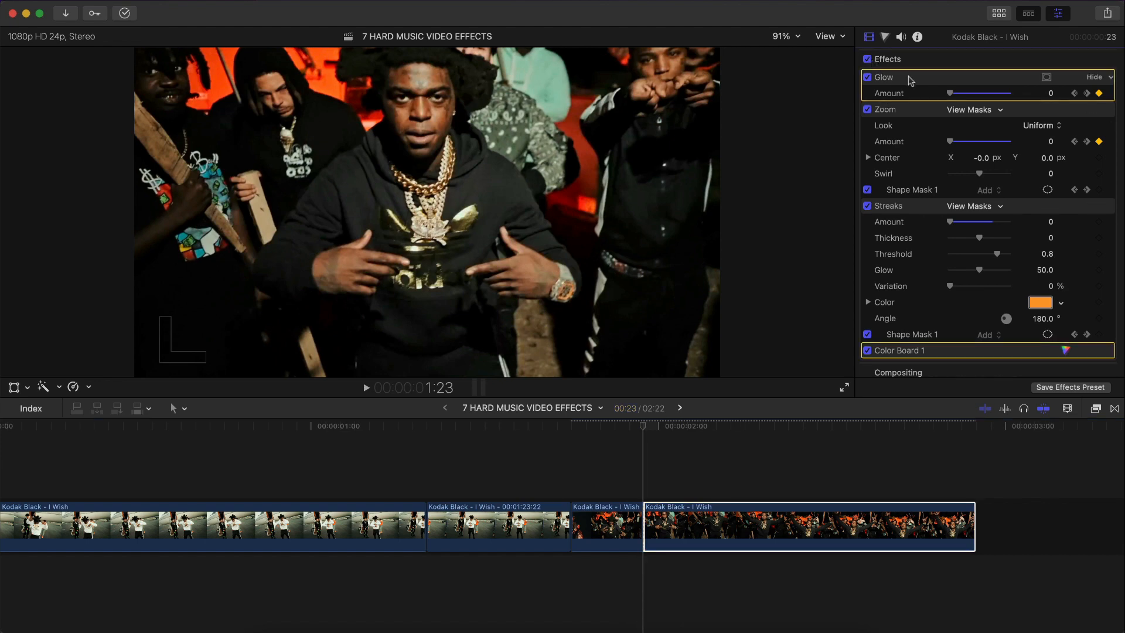
scroll(911, 79, down, 5)
scroll(397, 462, left, 2)
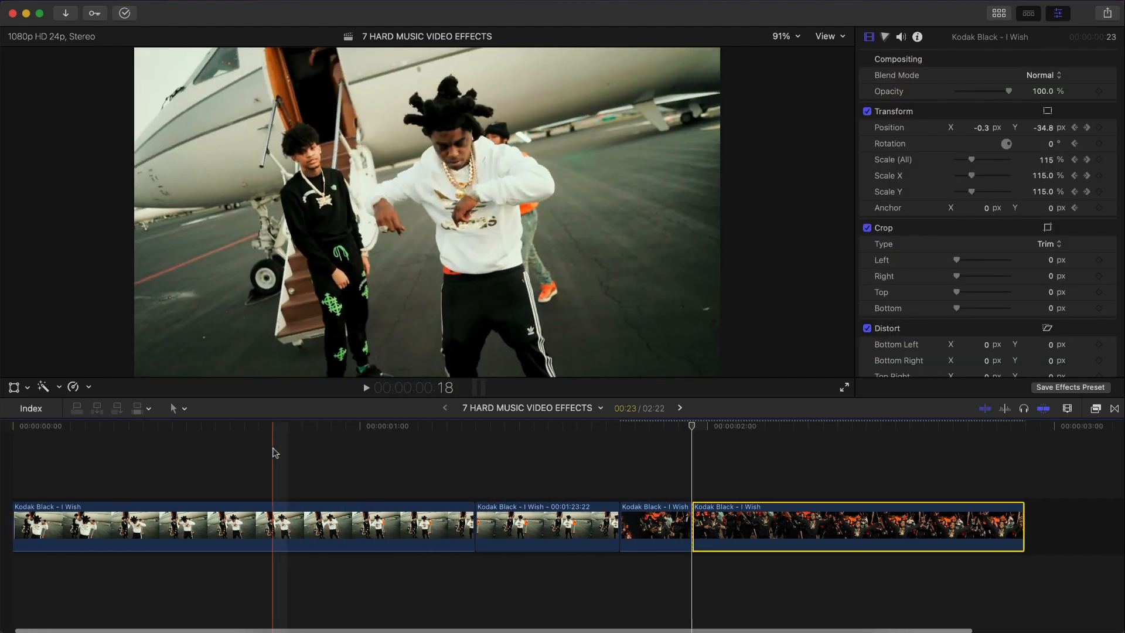
Play the freeze frame transition sequence from the beginning to review it.
click(3, 476)
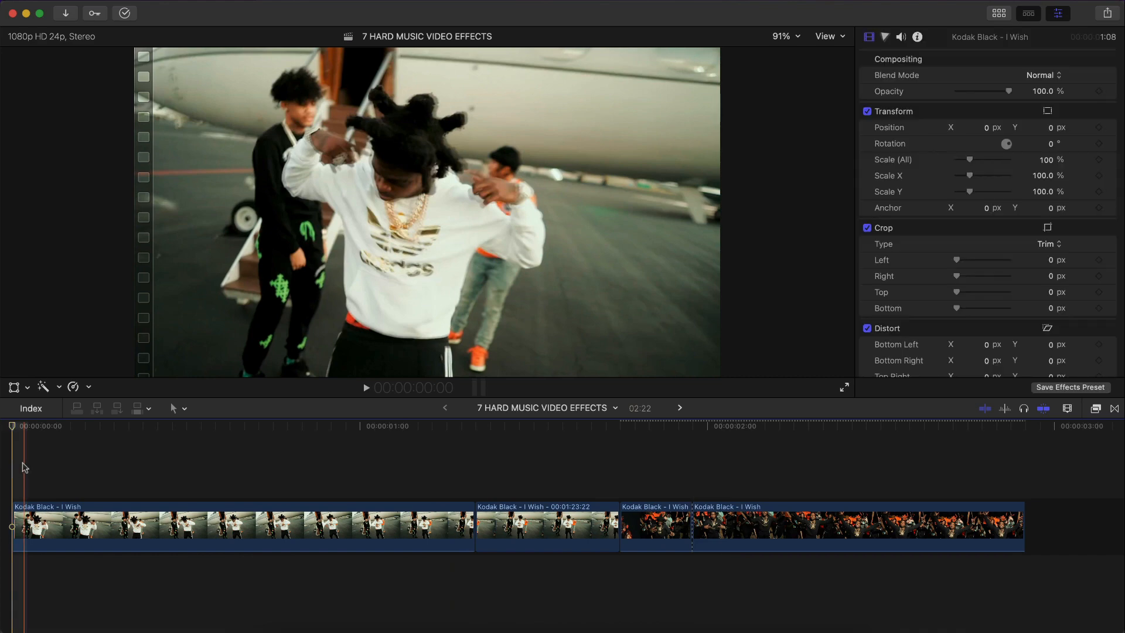
key(space)
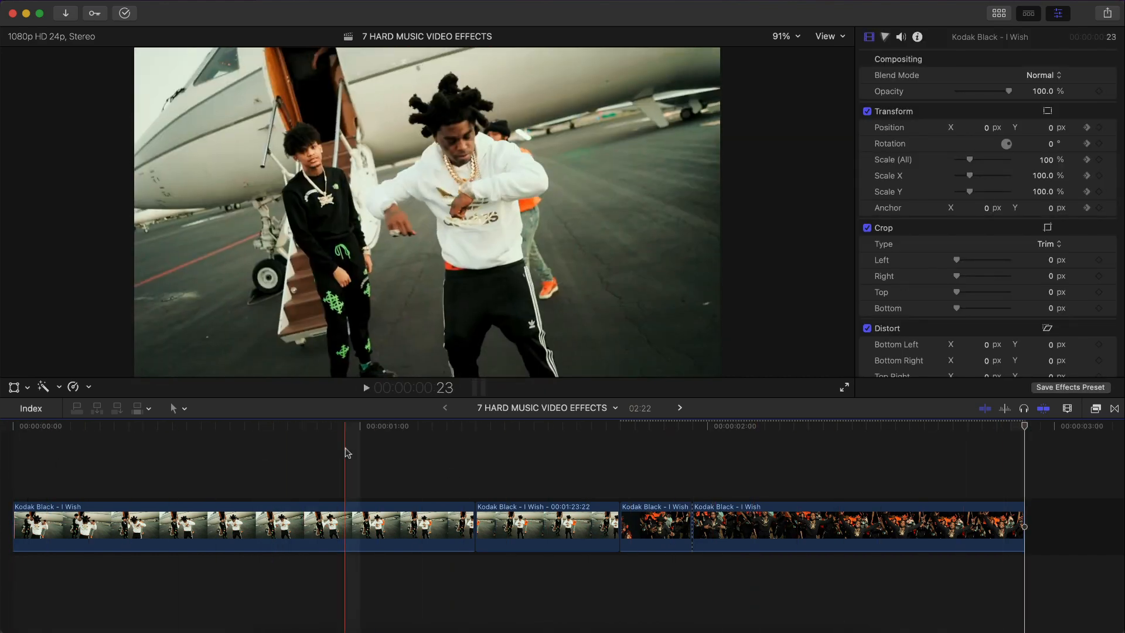
key(space)
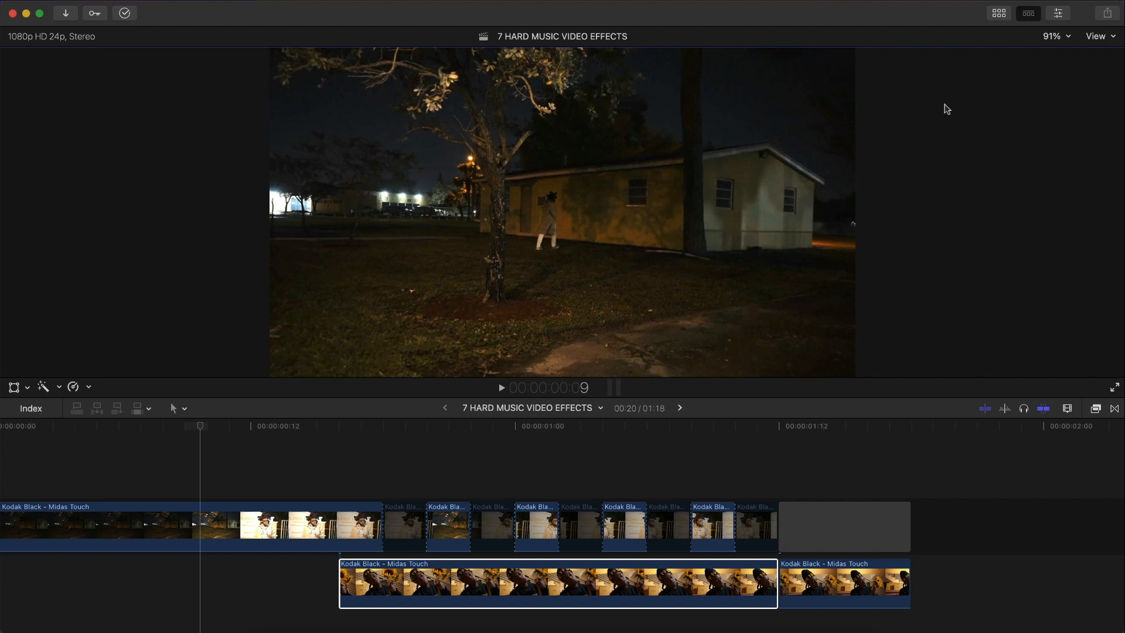
Play the finished flicker example, then examine the three clips of the unedited Midas Touch sequence.
scroll(271, 465, left, 2)
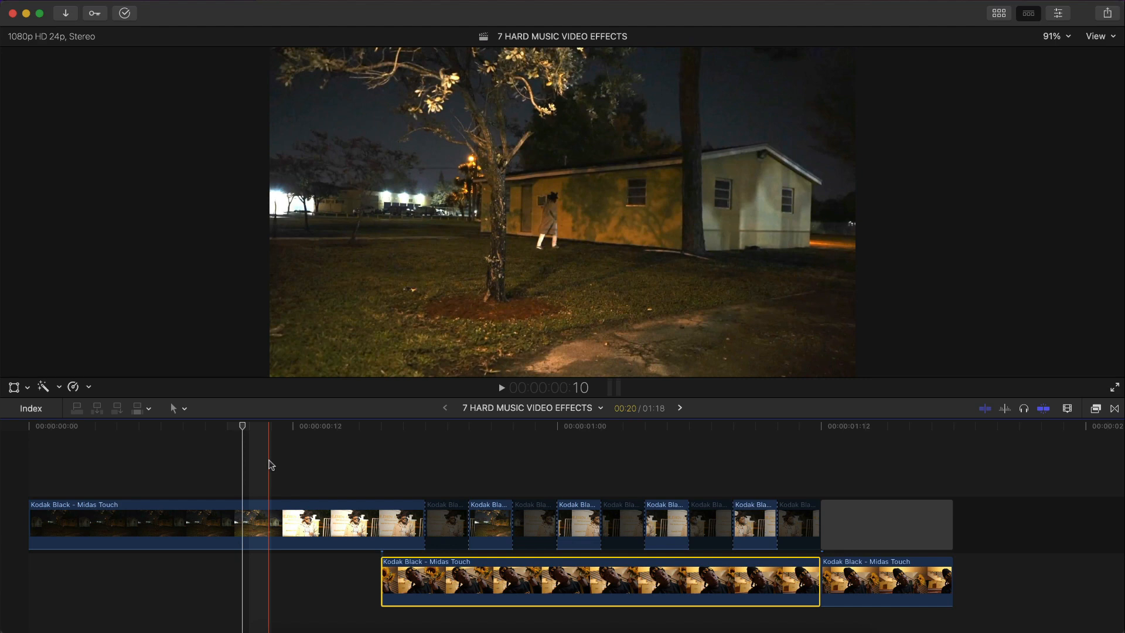
key(space)
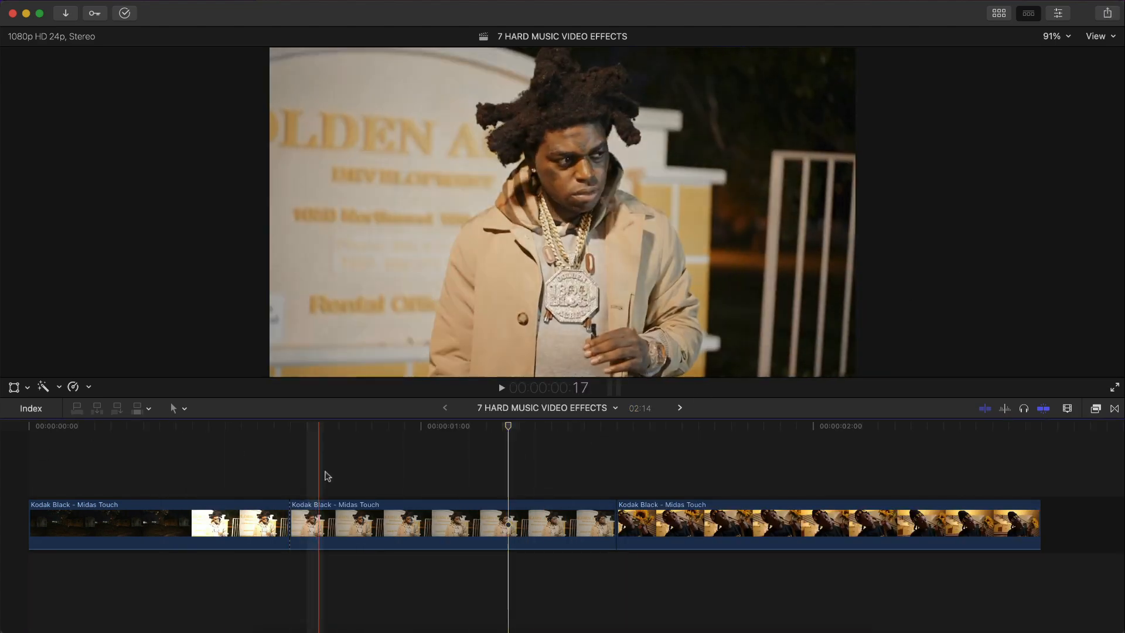
key(space)
key(space)
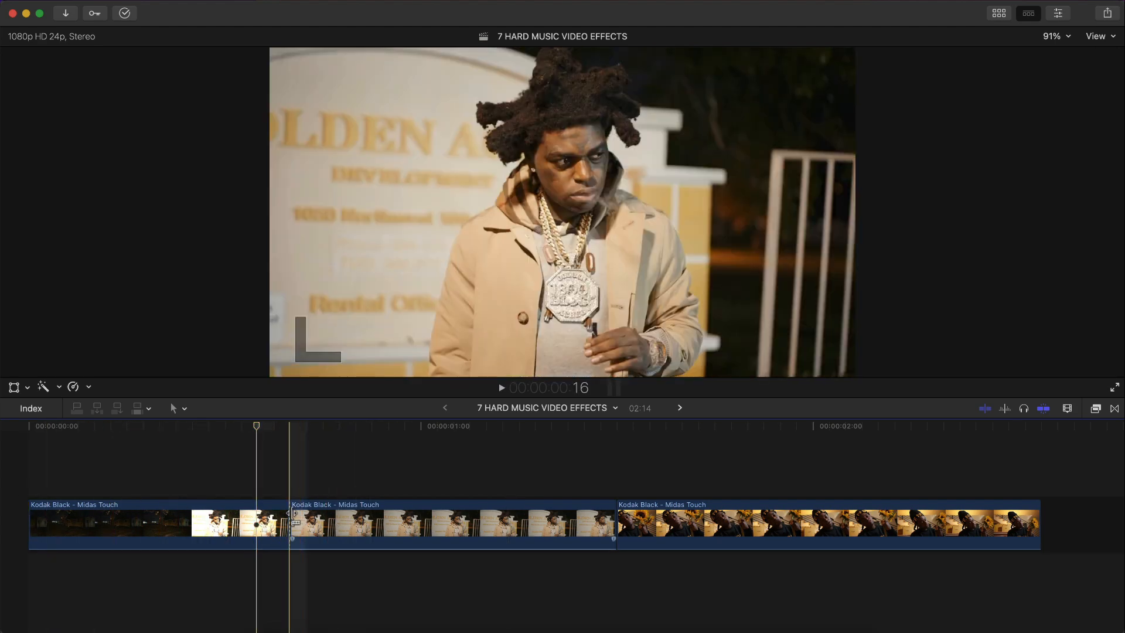
key(space)
key(space)
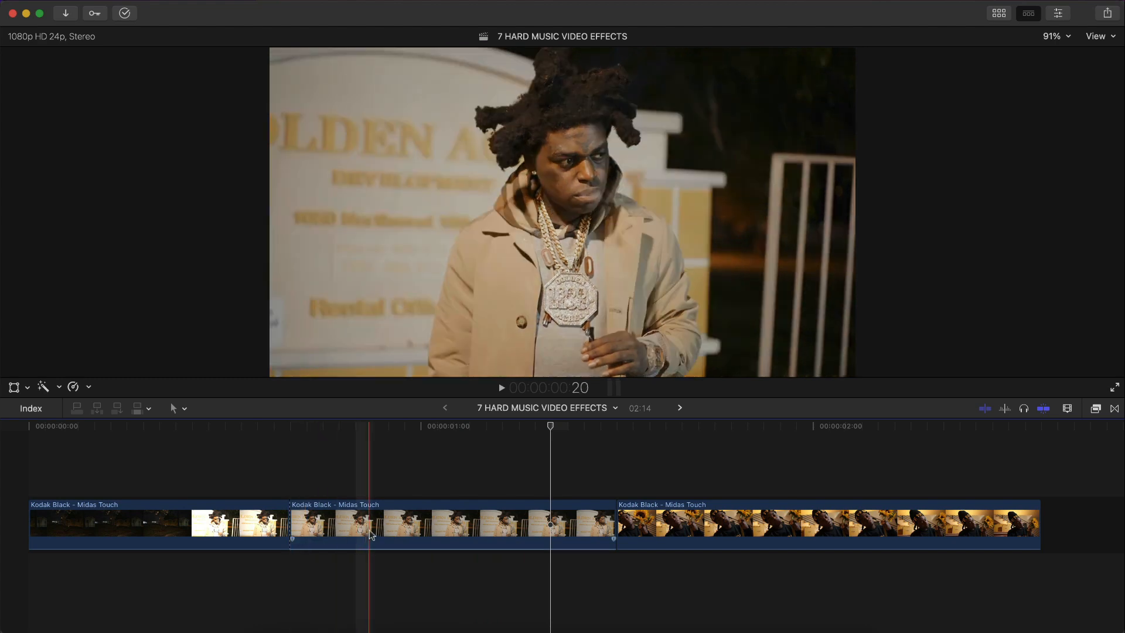
click(363, 519)
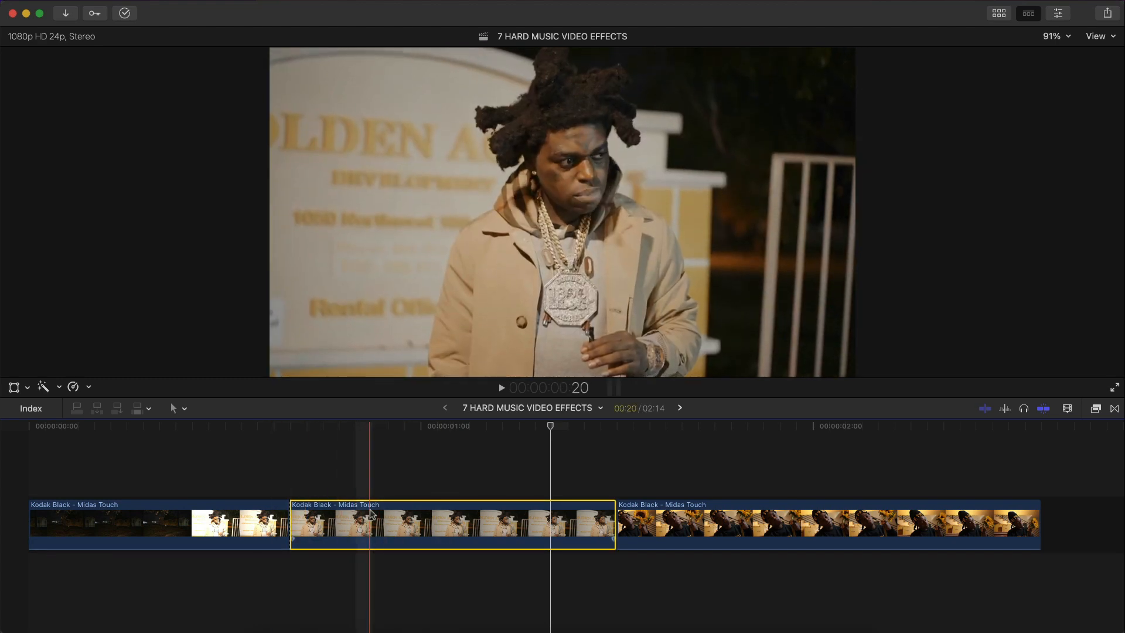
click(671, 519)
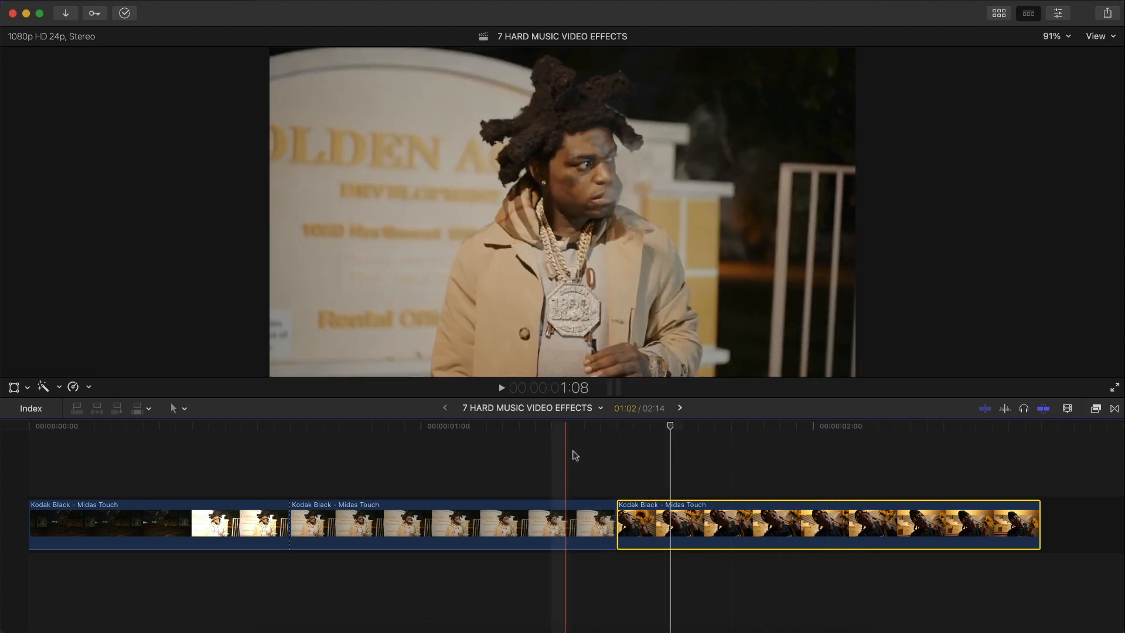
click(469, 521)
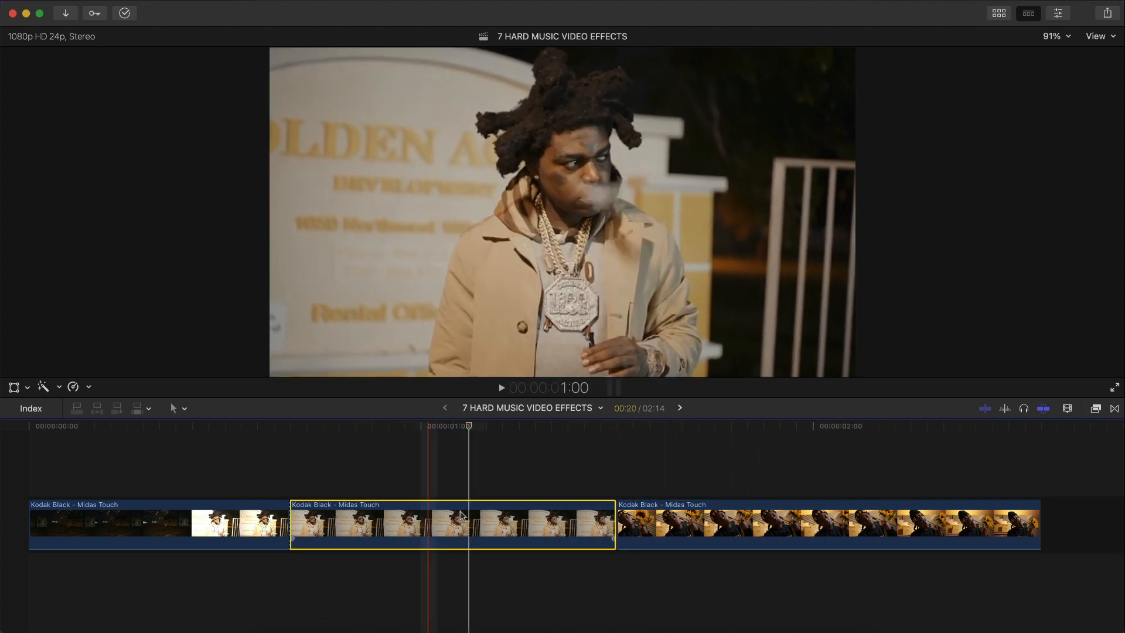
click(339, 521)
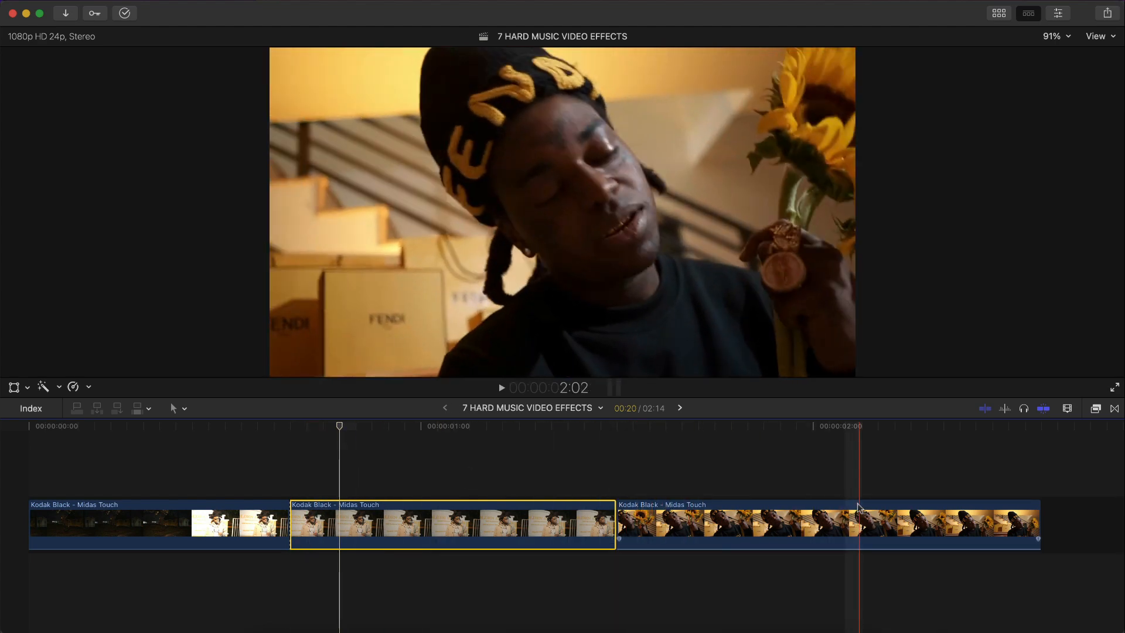
Connect the third clip beneath the second clip from its start at 0:16, and split it at 1:12 where the second clip ends.
click(758, 514)
drag(755, 513, 427, 570)
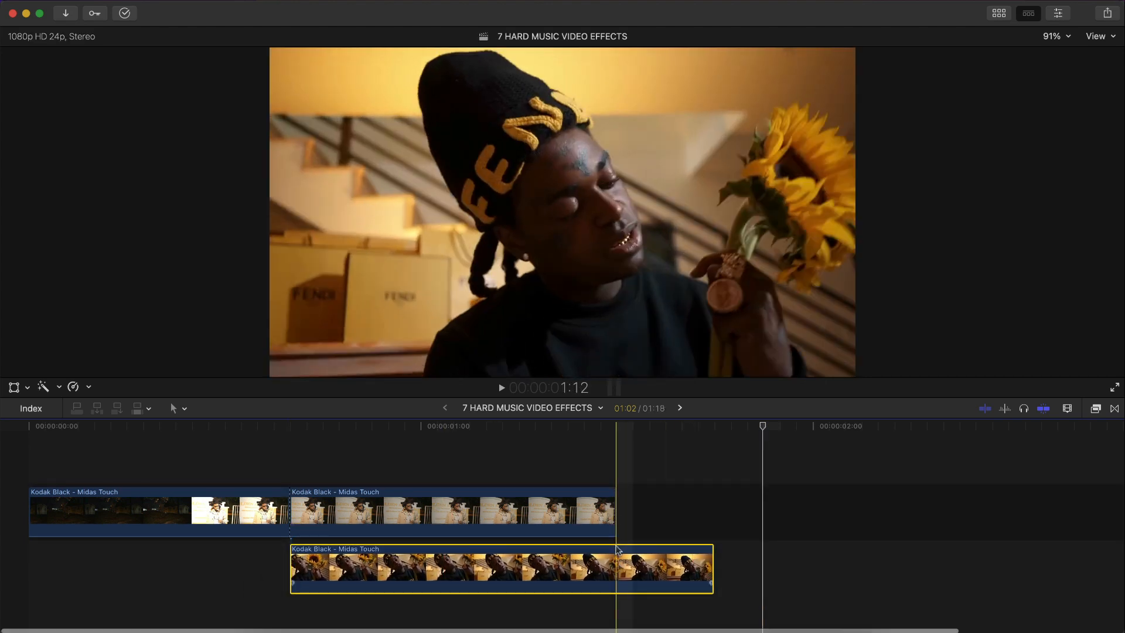
key(super+b)
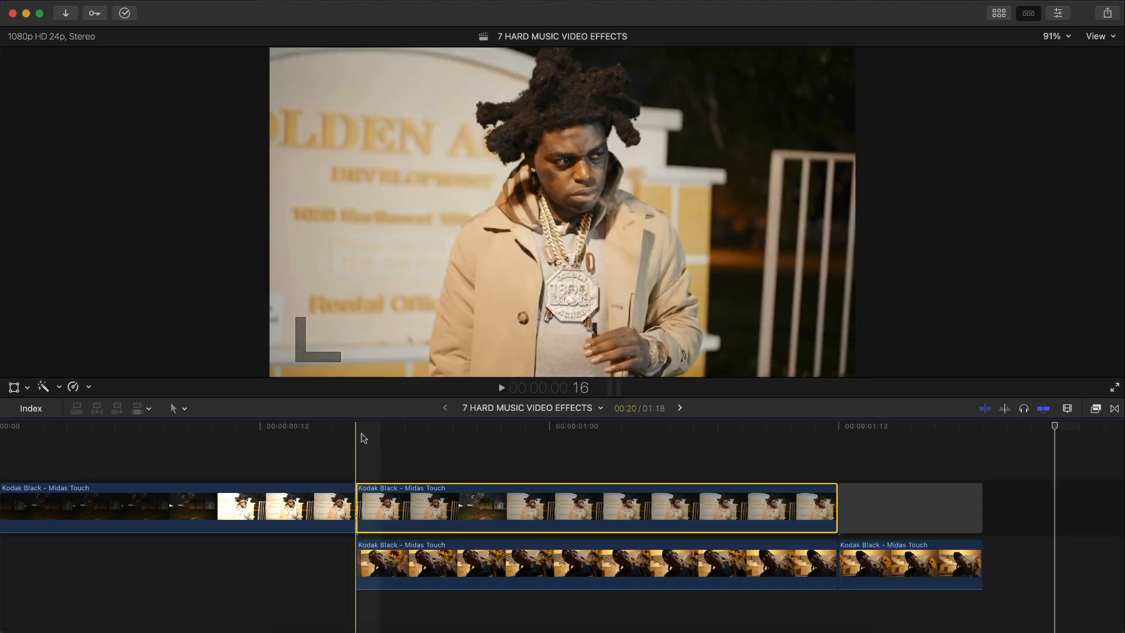
Split the second clip into two-frame pieces, cutting every two frames from 0:18 to 1:10.
click(360, 444)
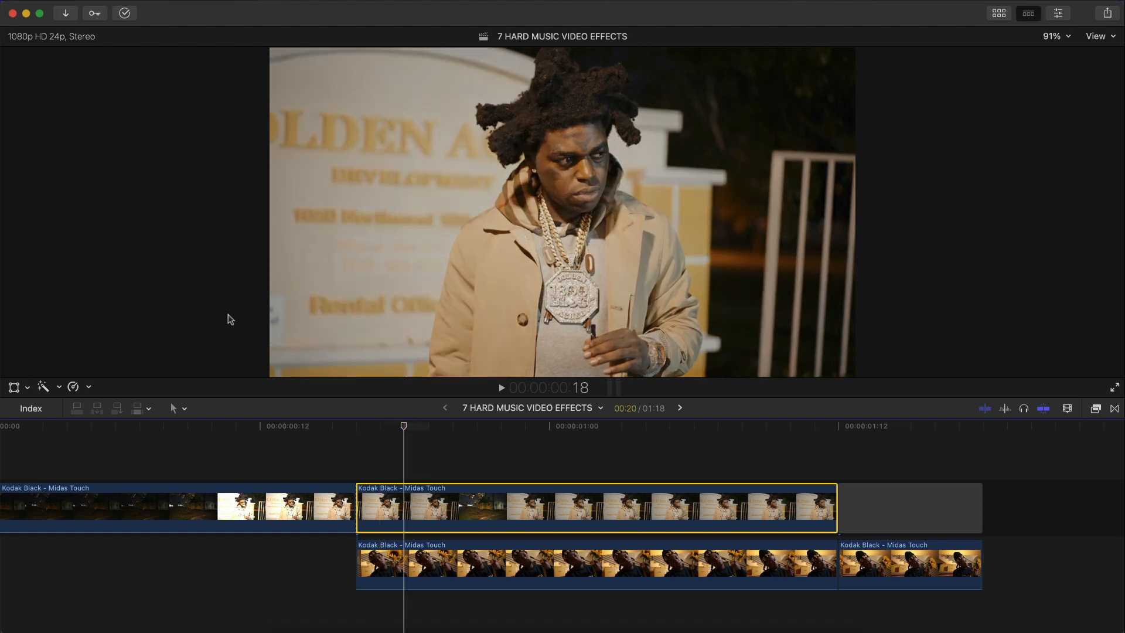
key(super+b)
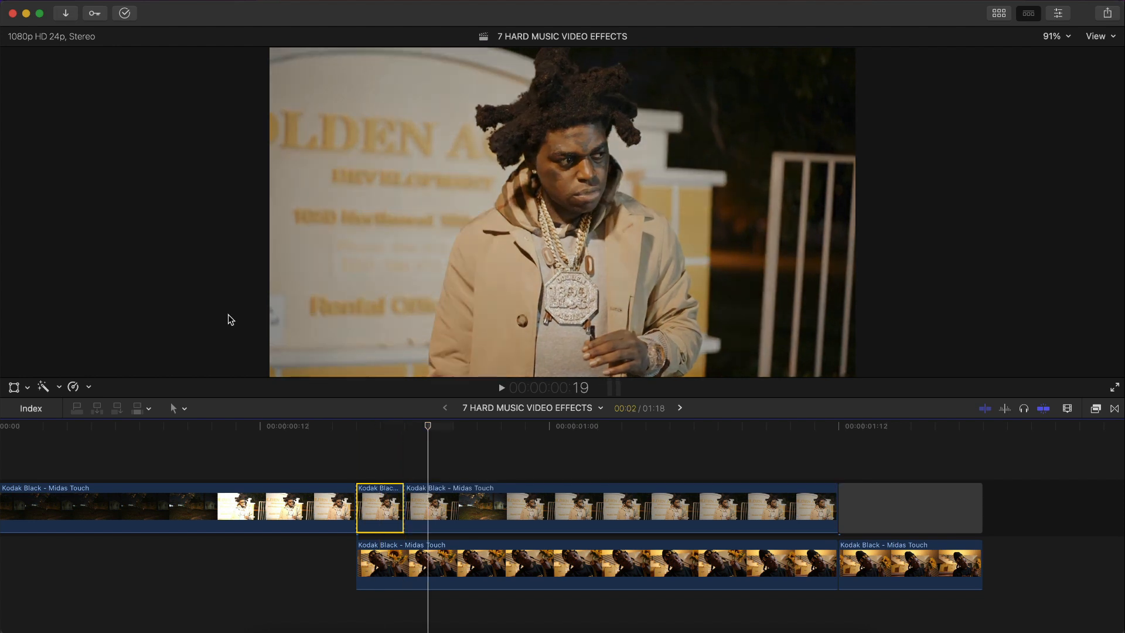
key(super+b)
key(super+b)
key(super+b)
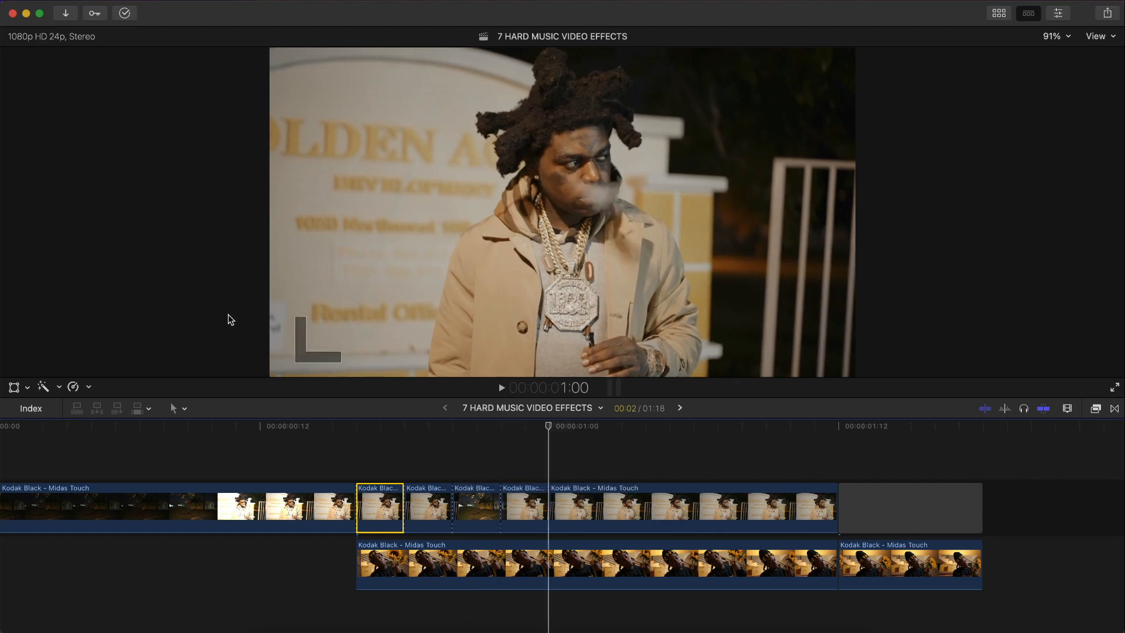
key(super+b)
key(super+b)
key(super+b)
key(super+b)
key(super+b)
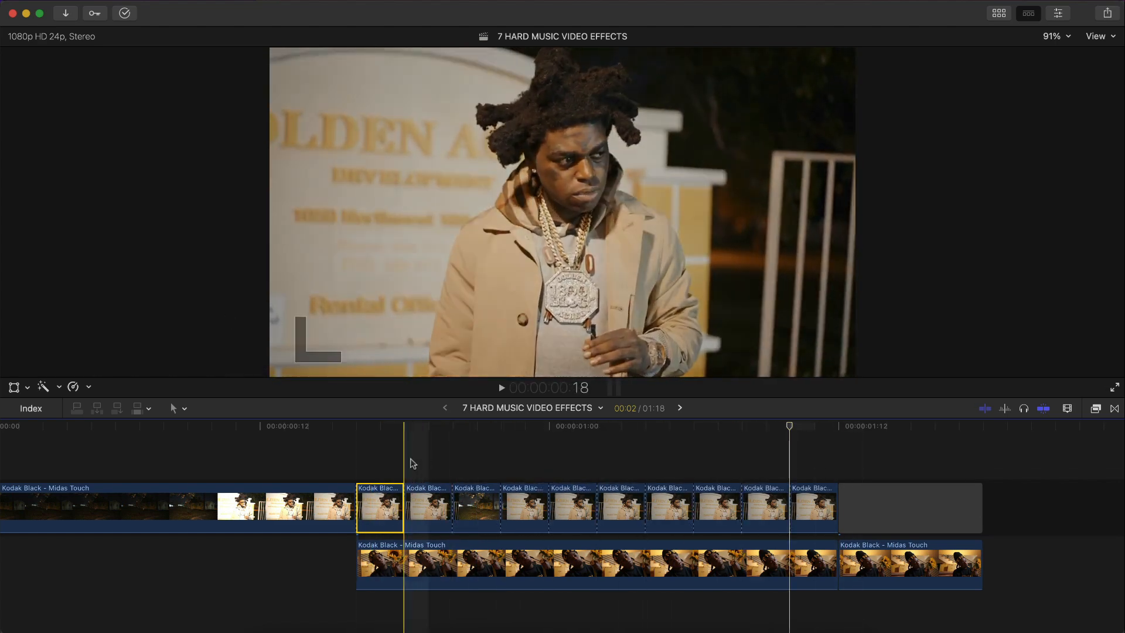
key(space)
key(space)
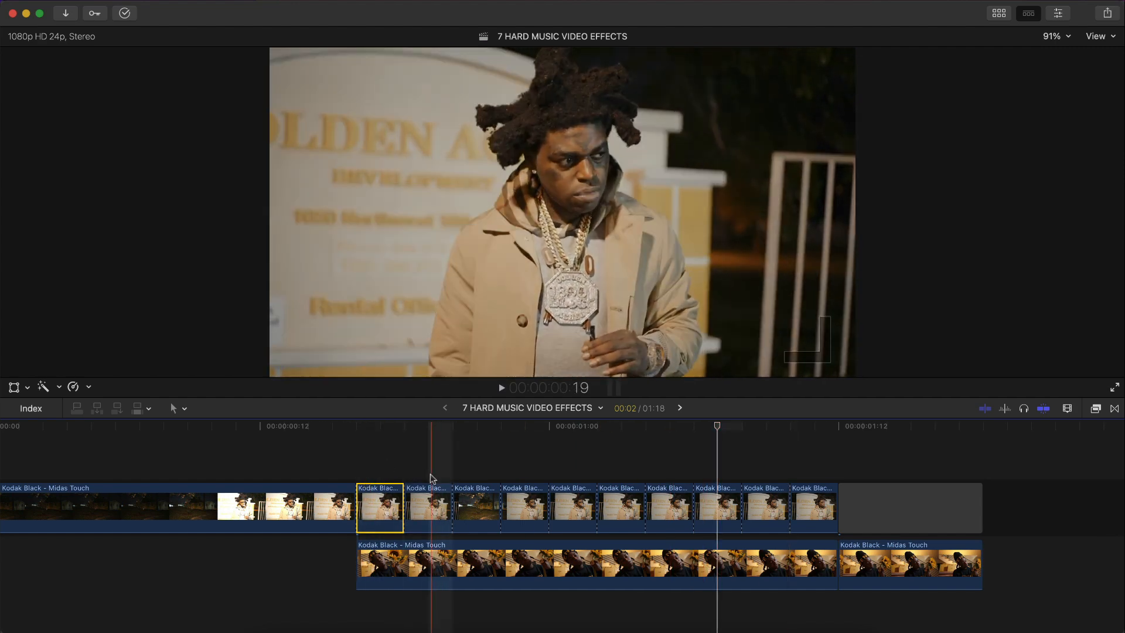
Disable every other two-frame piece of the second clip, starting with the piece at 0:18, and play the flicker.
click(428, 507)
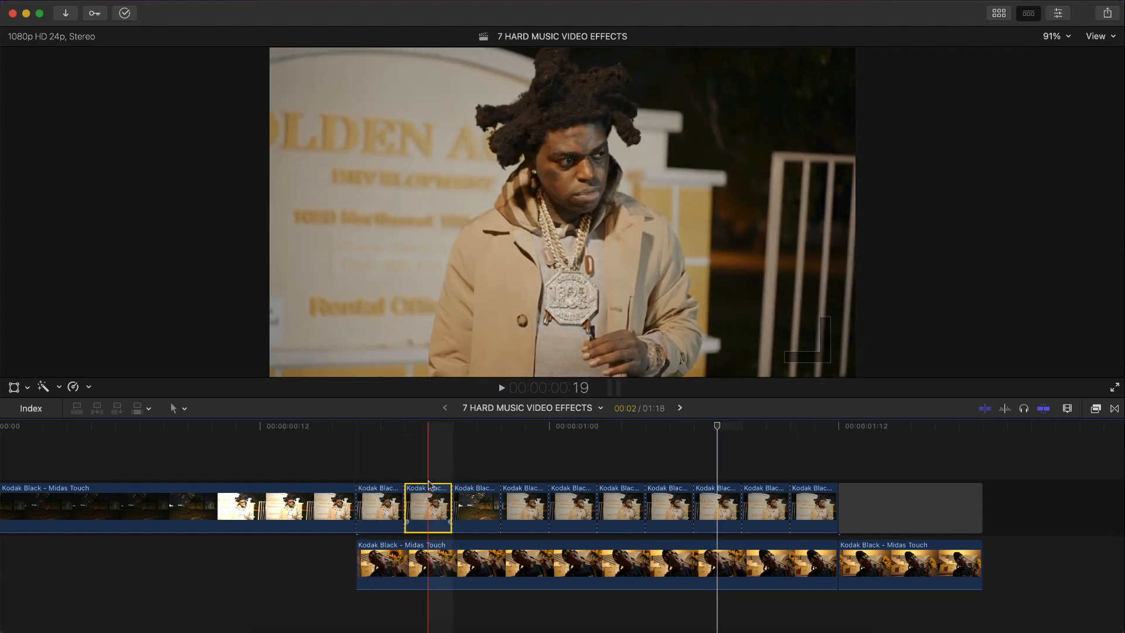
super+click(621, 505)
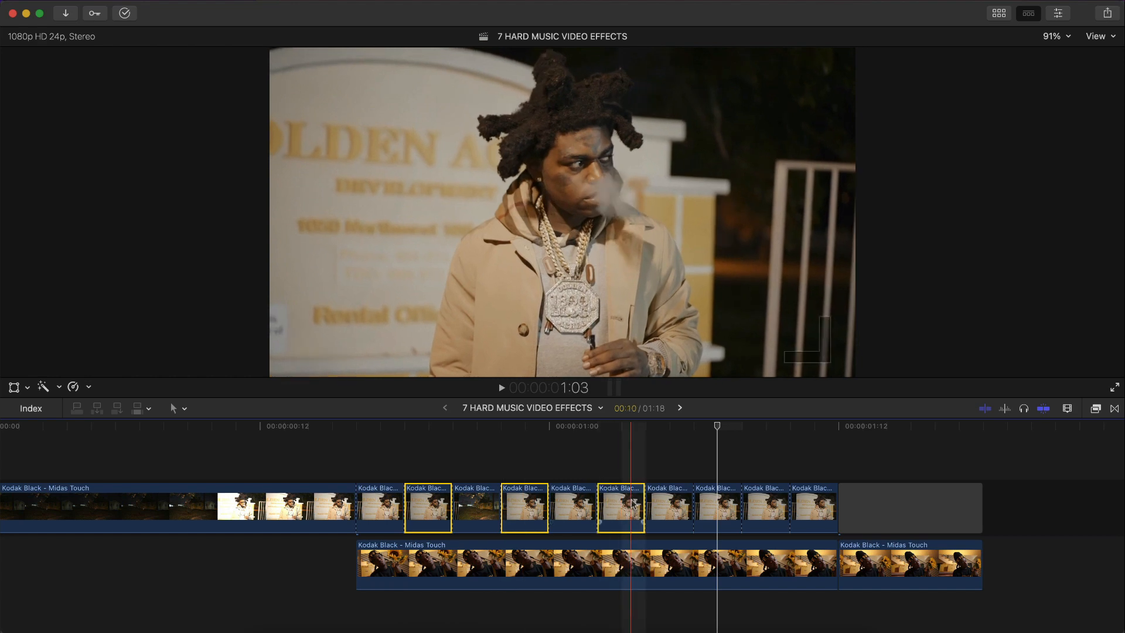
super+click(718, 505)
super+click(814, 505)
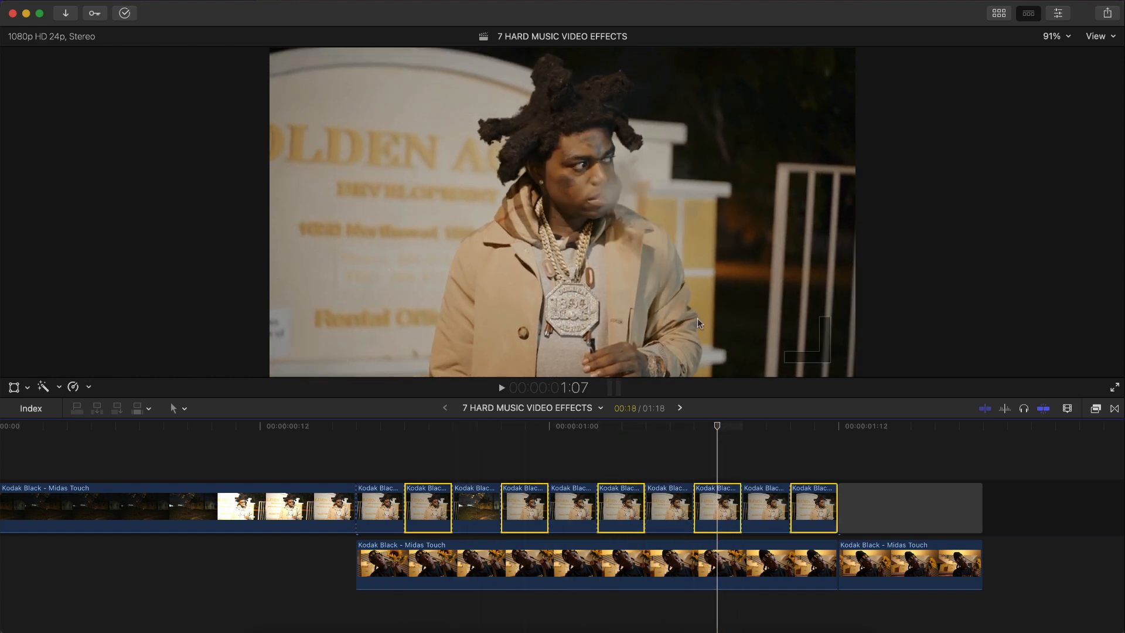
key(v)
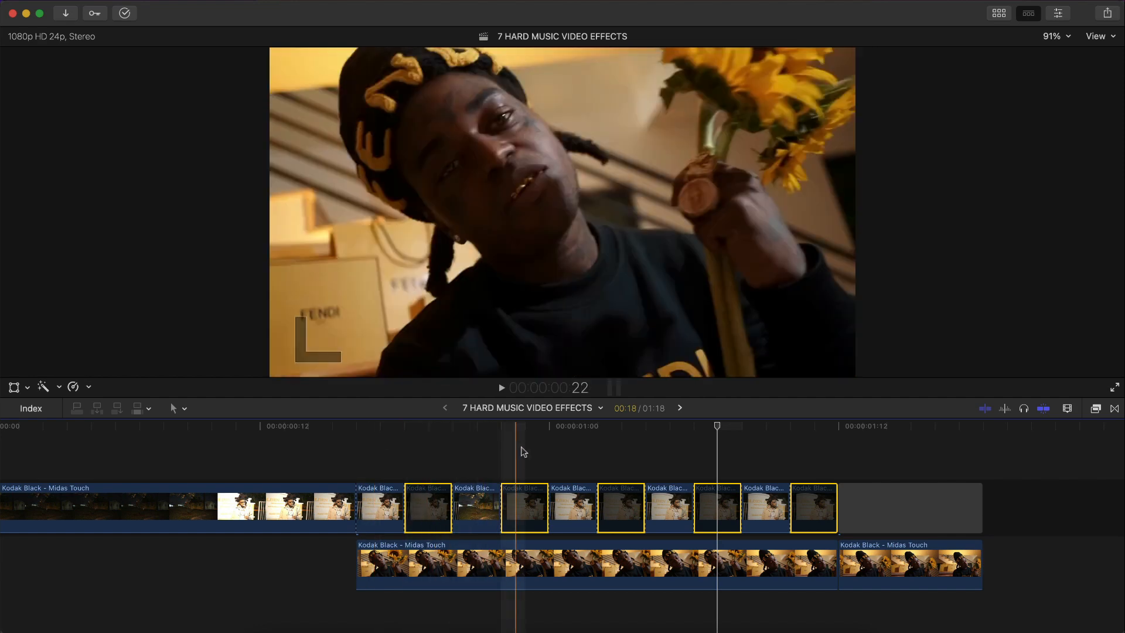
key(space)
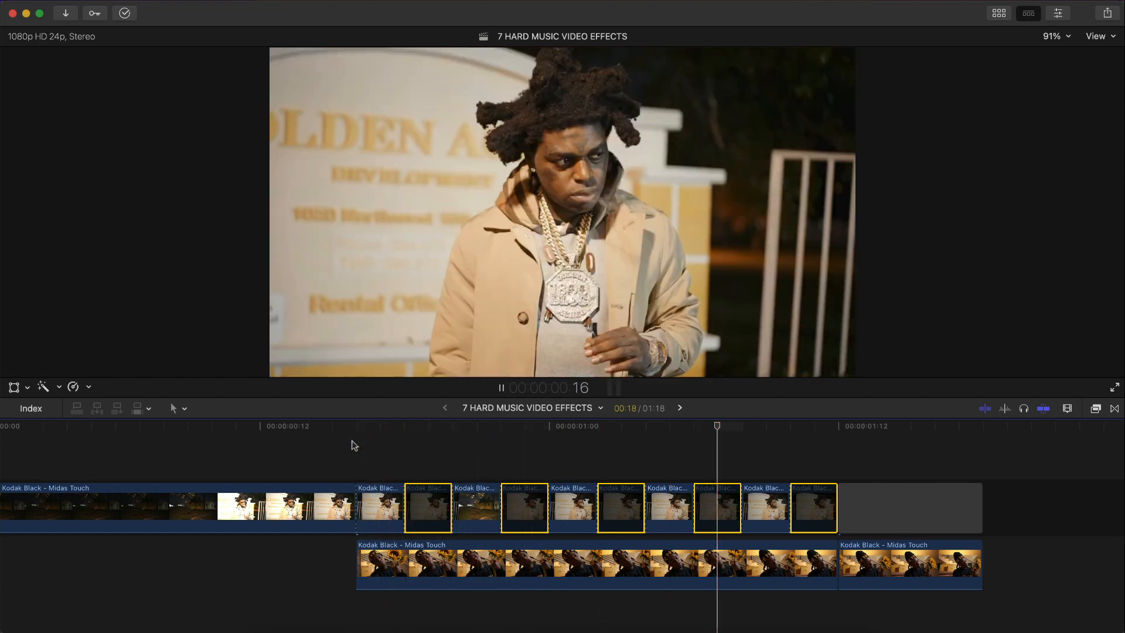
Find the Negative effect in the effects library and apply it to the connected clip beneath the two-frame pieces.
click(525, 564)
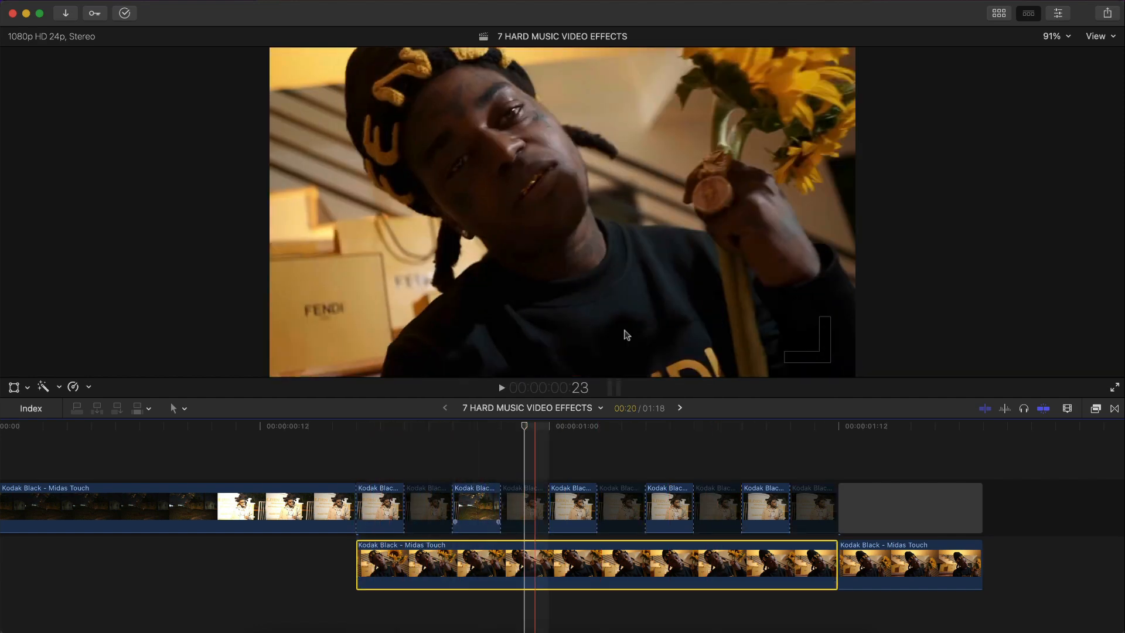
click(1095, 409)
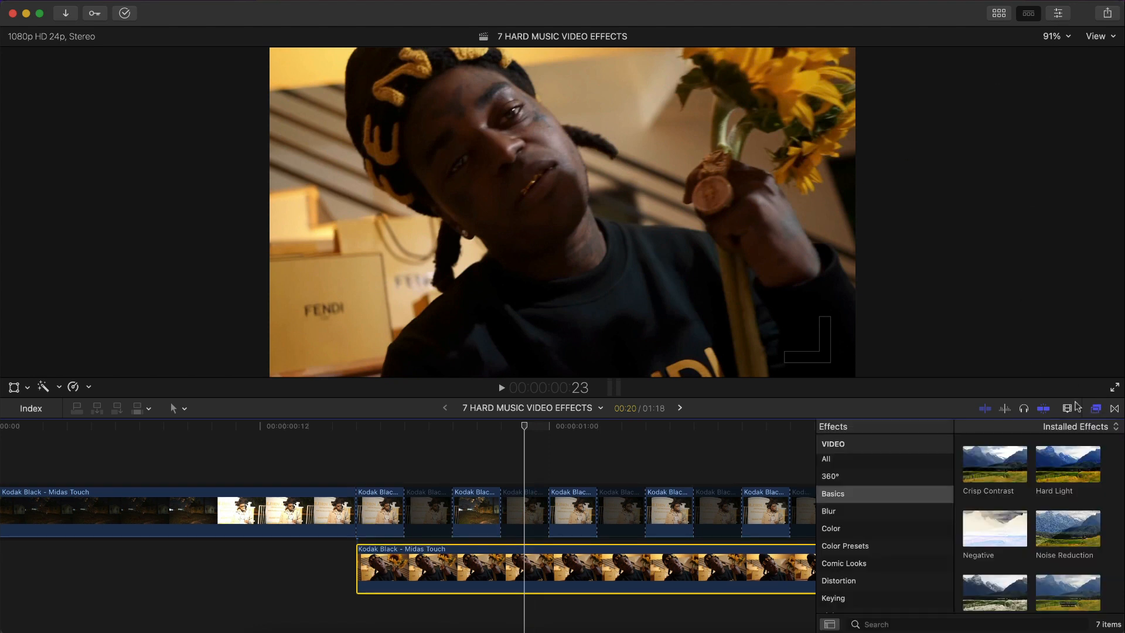
click(859, 460)
scroll(861, 460, up, 1)
click(859, 446)
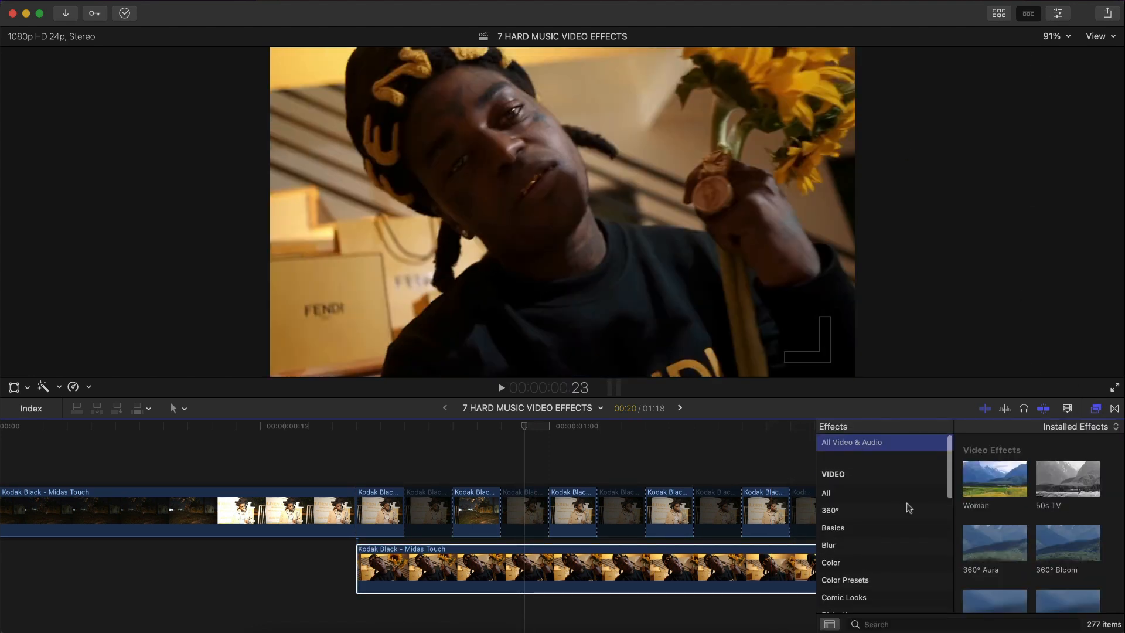
click(926, 622)
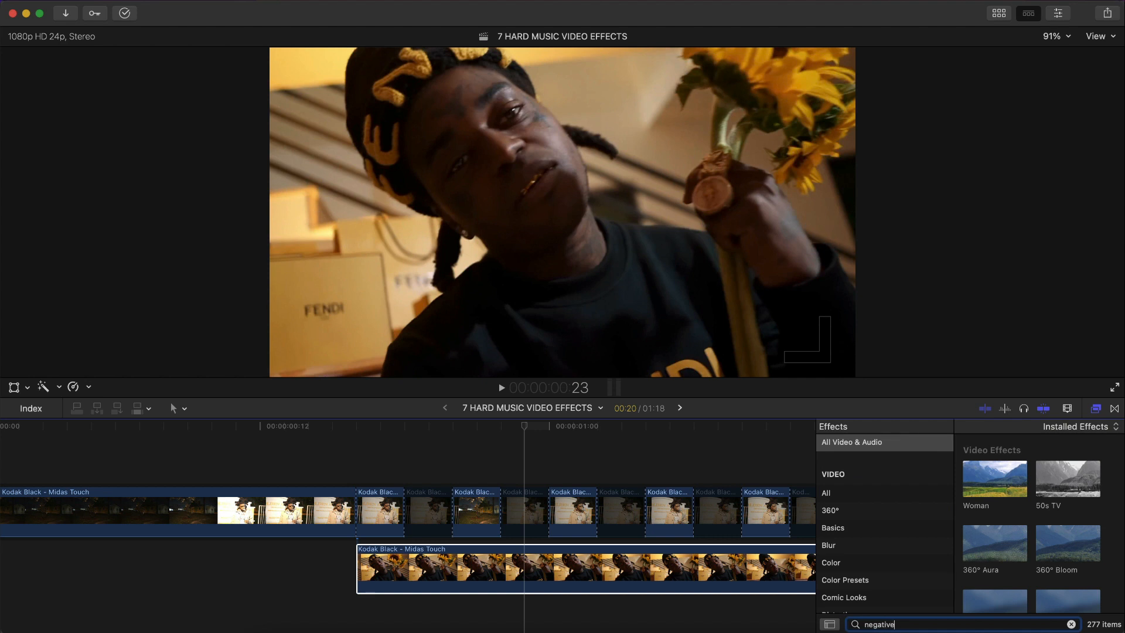
drag(992, 461, 650, 571)
click(1096, 409)
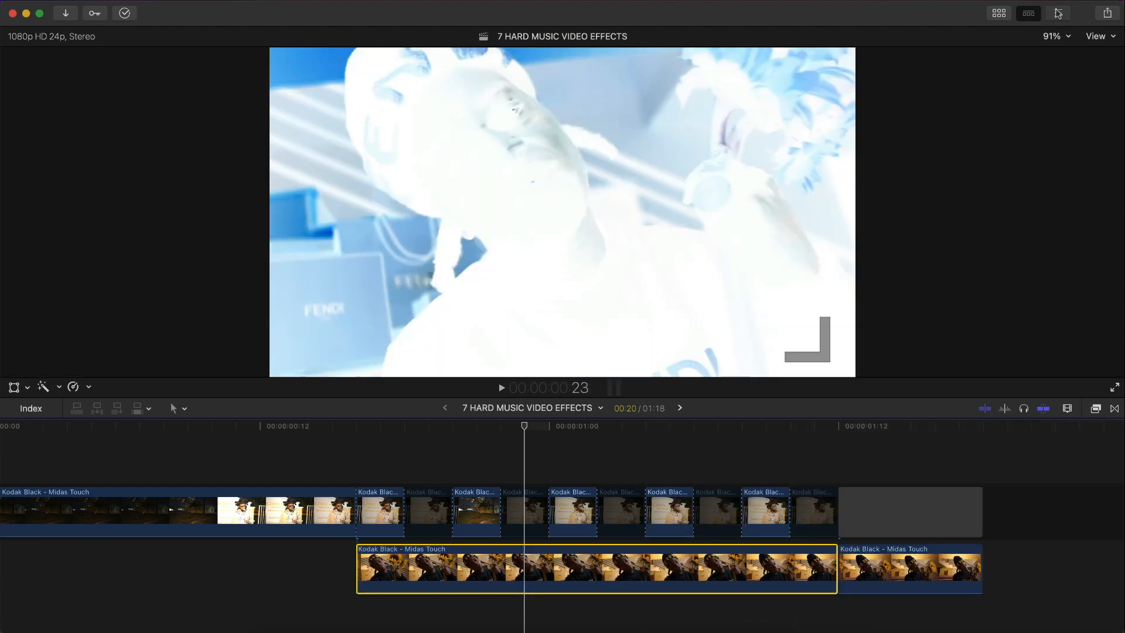
Enable Linear Invert for the connected clip's Negative effect, keeping its Amount at 100.
click(1059, 13)
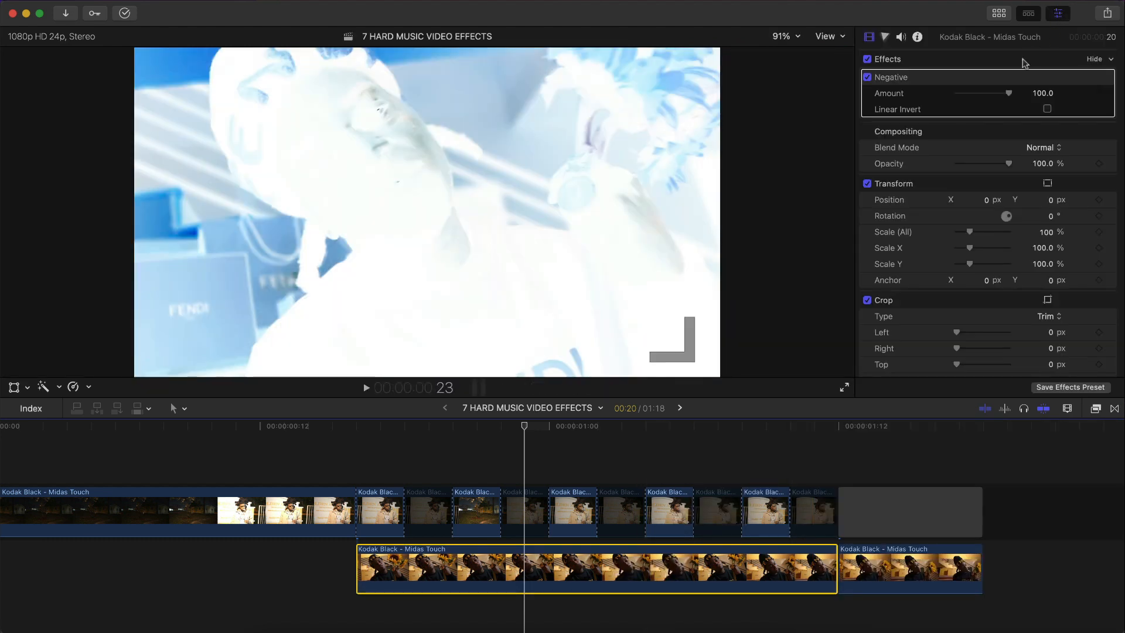
click(1038, 94)
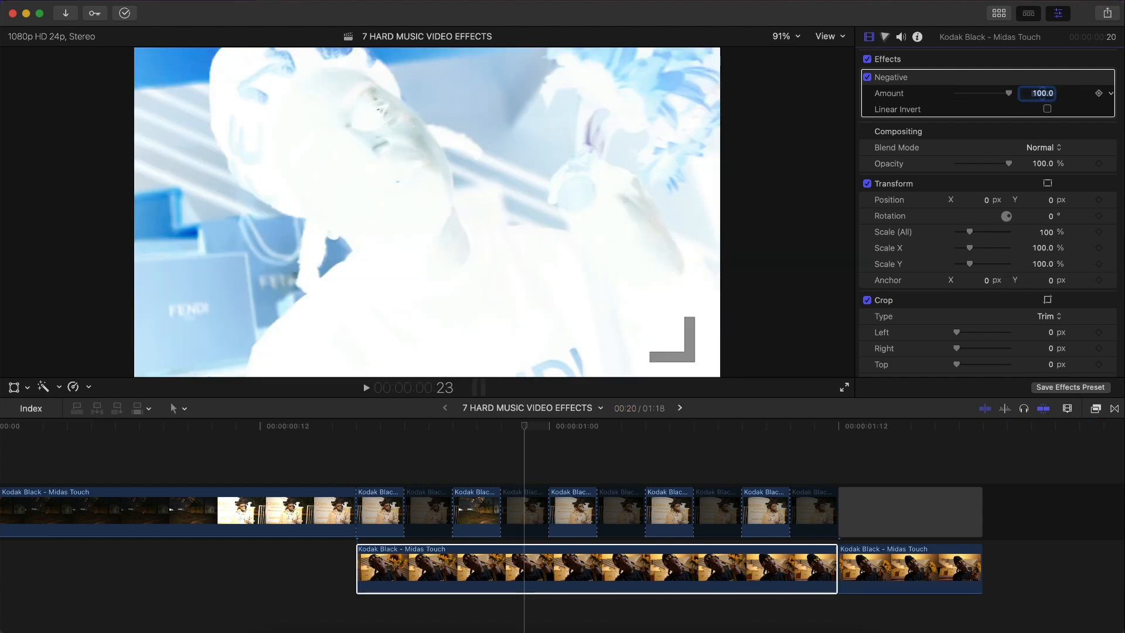
click(1048, 109)
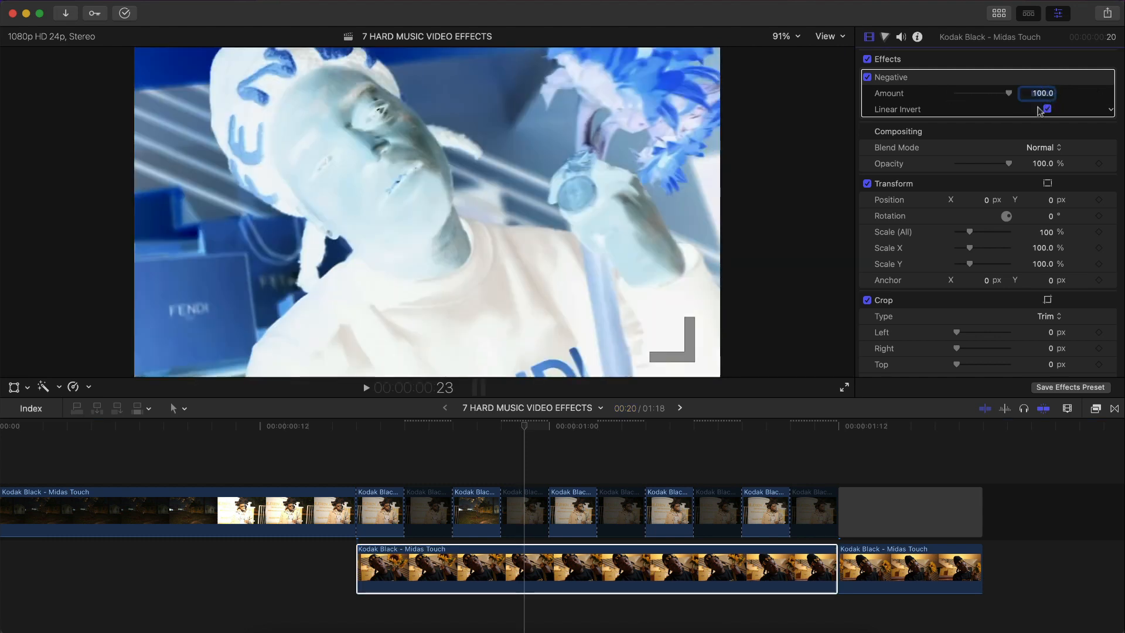
click(782, 401)
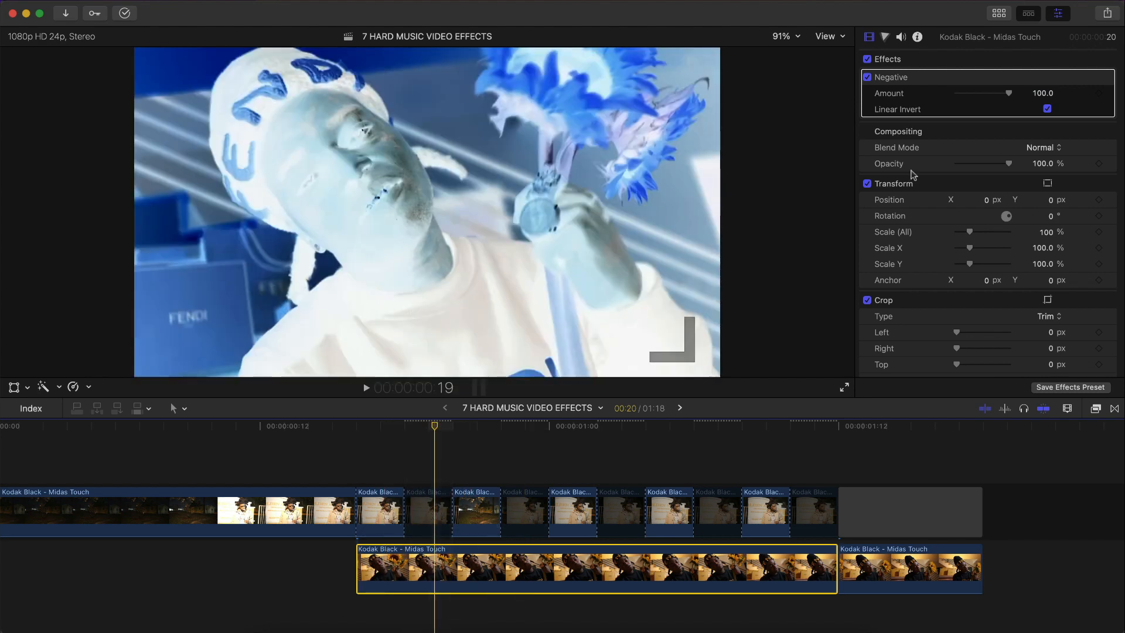
Compare the Negative effect with and without Linear Invert, leave Linear Invert disabled, and play the flicker from the start.
click(1048, 110)
click(1048, 109)
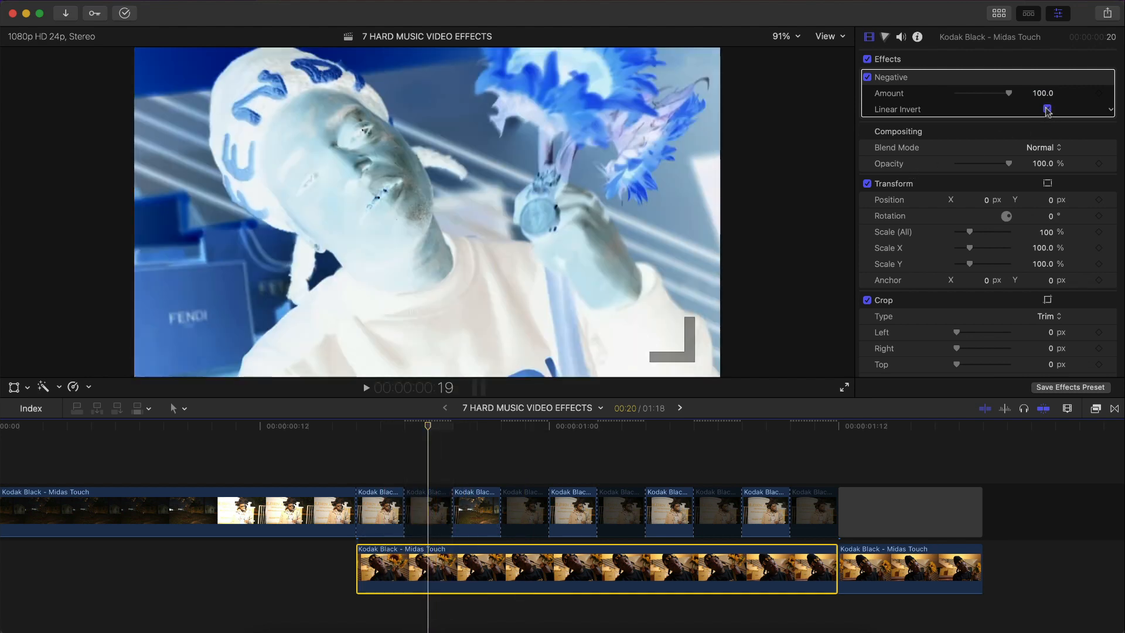
click(1048, 109)
click(1048, 110)
click(1048, 110)
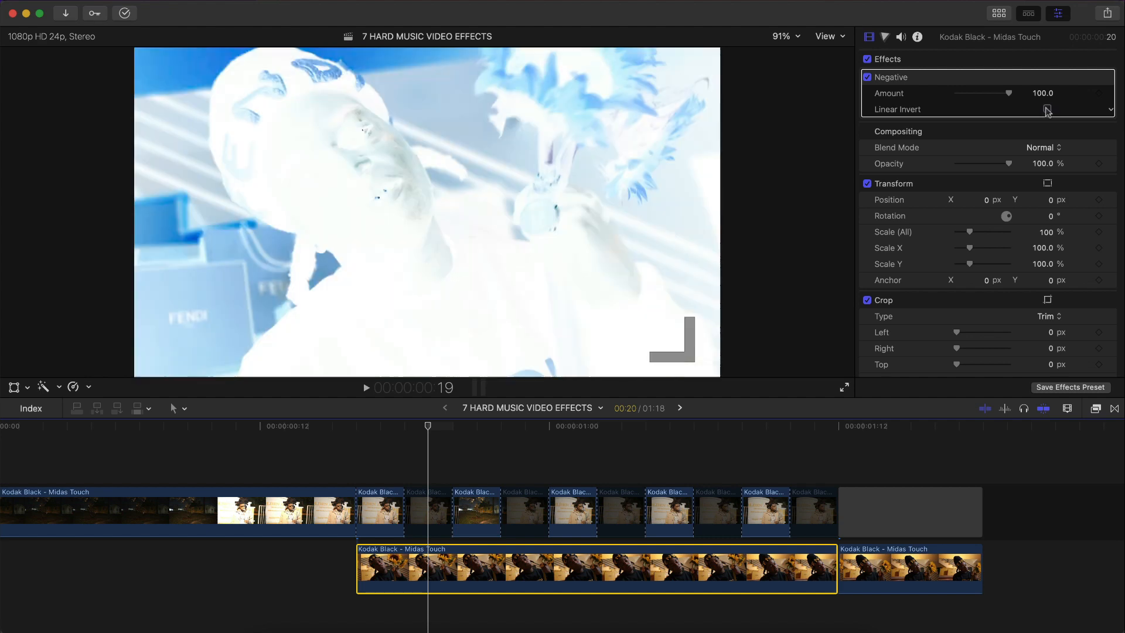
scroll(281, 465, left, 2)
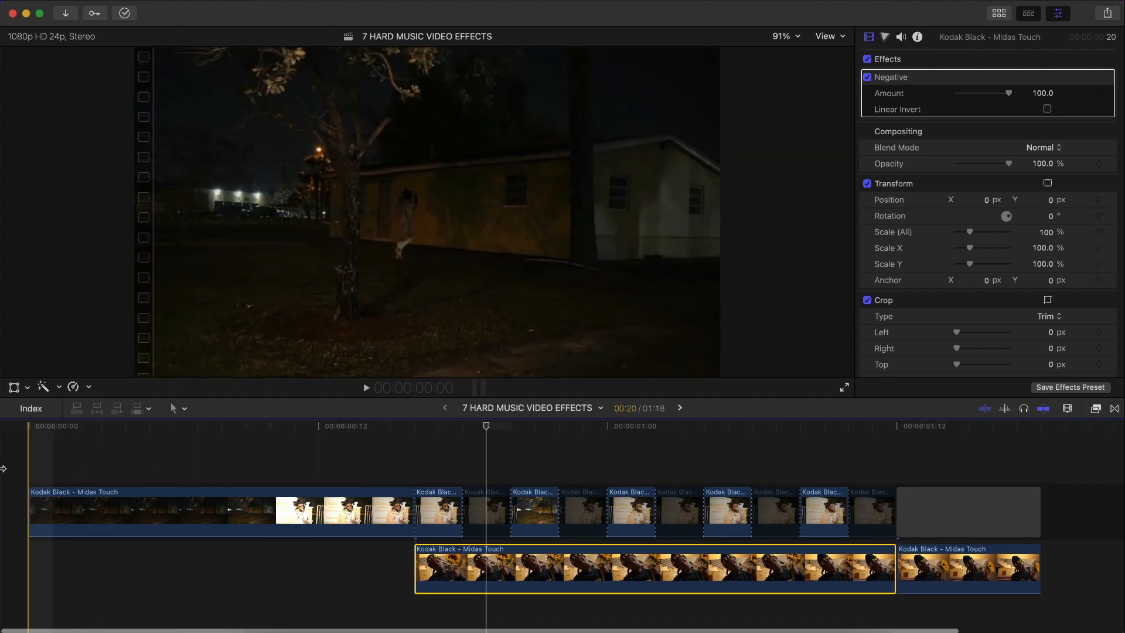
key(space)
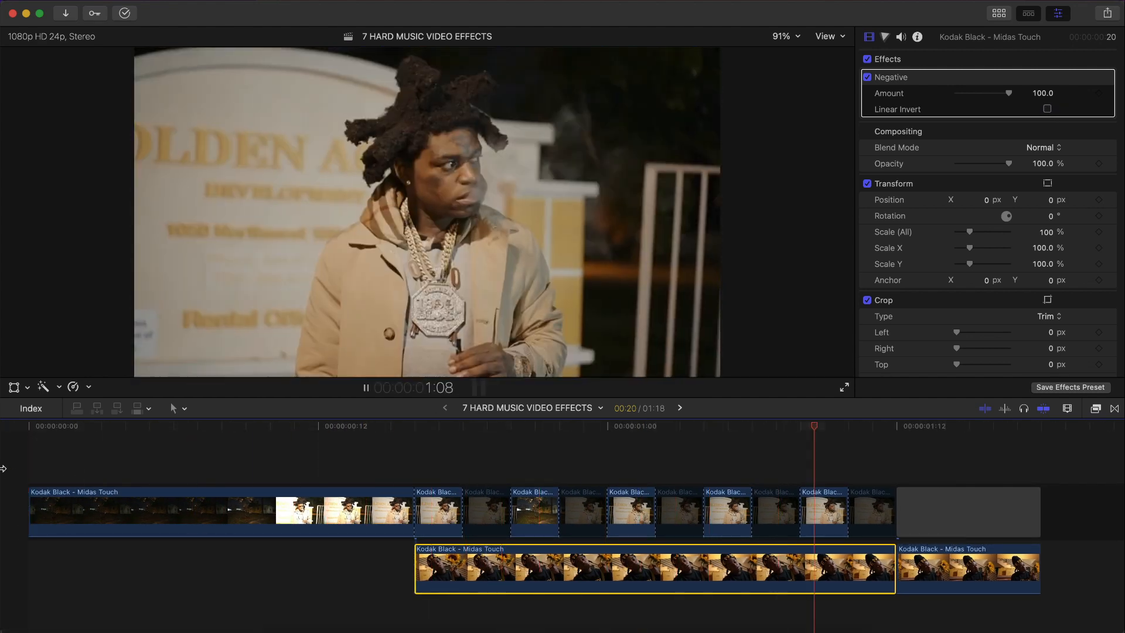
key(space)
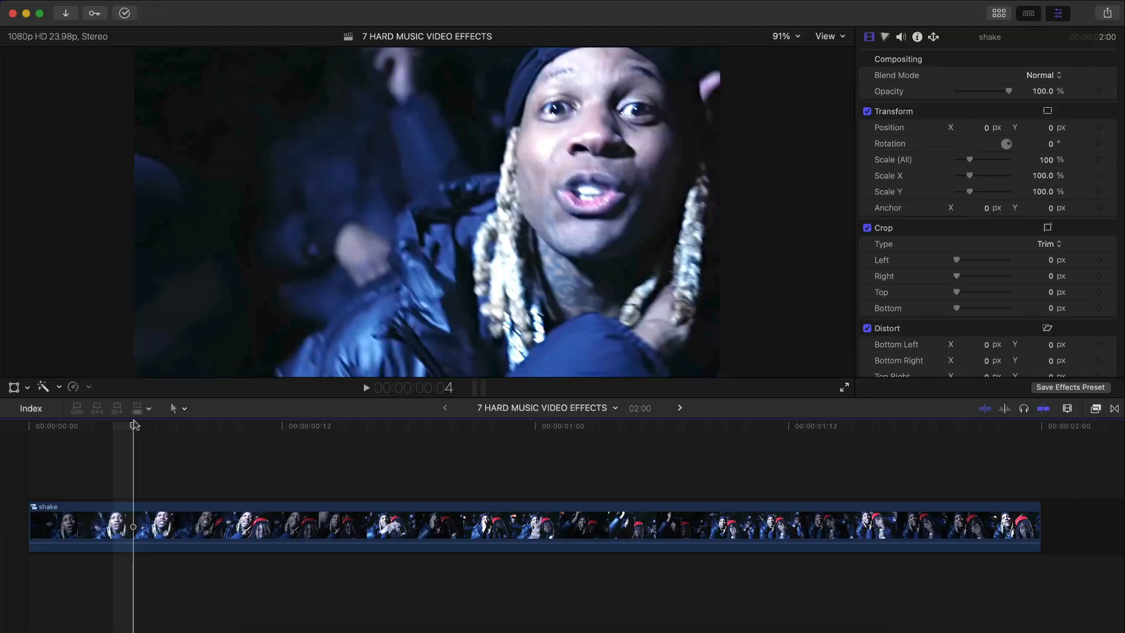
Play the shake clip from the start to preview its flickering effect.
key(space)
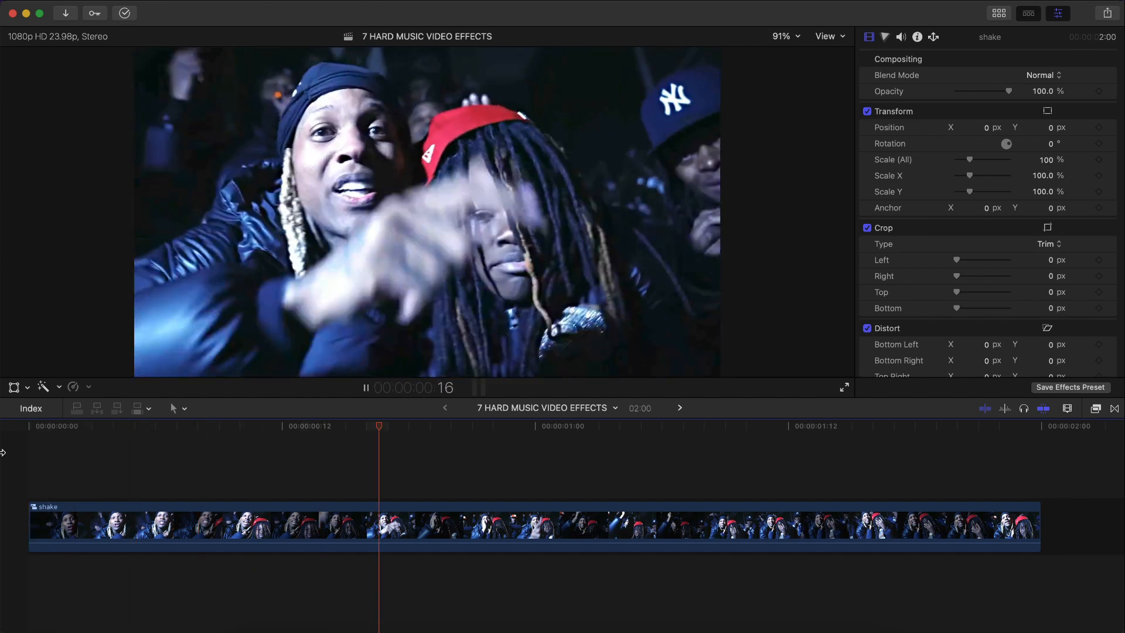
key(space)
click(1066, 15)
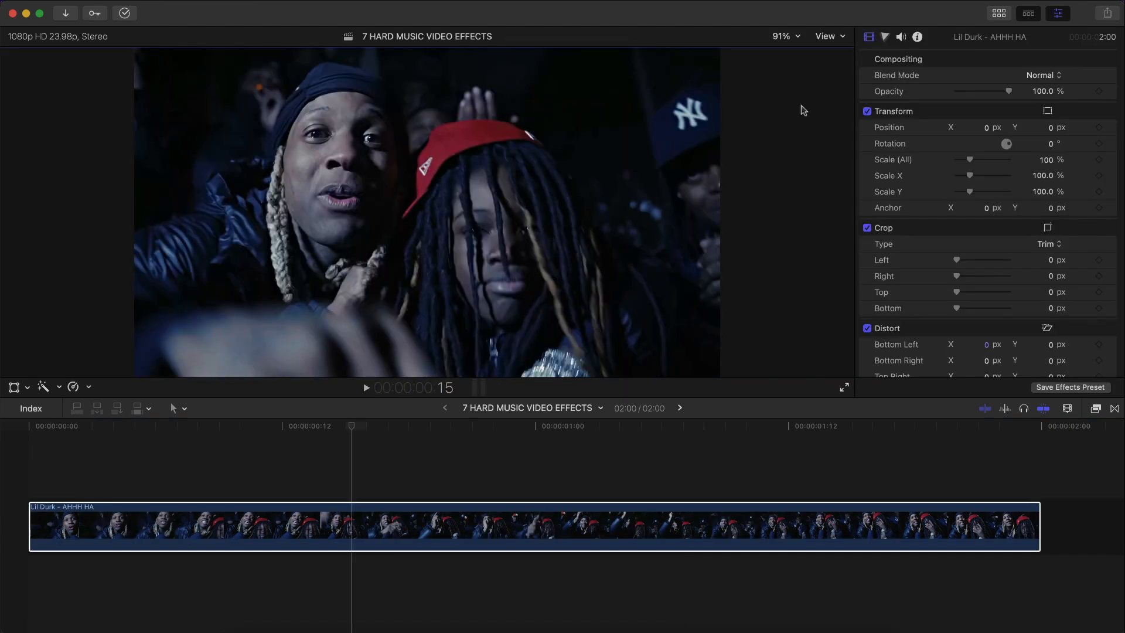
Duplicate the Lil Durk - AHHH HA clip directly beneath itself and split the upper copy into pieces about three frames long.
click(250, 431)
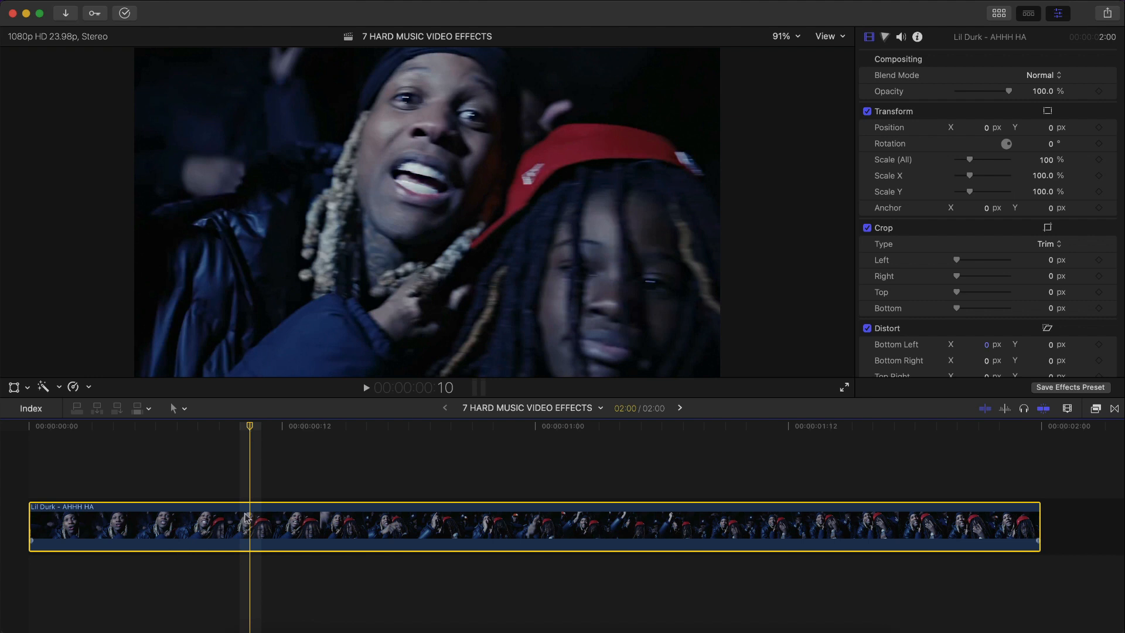
drag(250, 536, 252, 580)
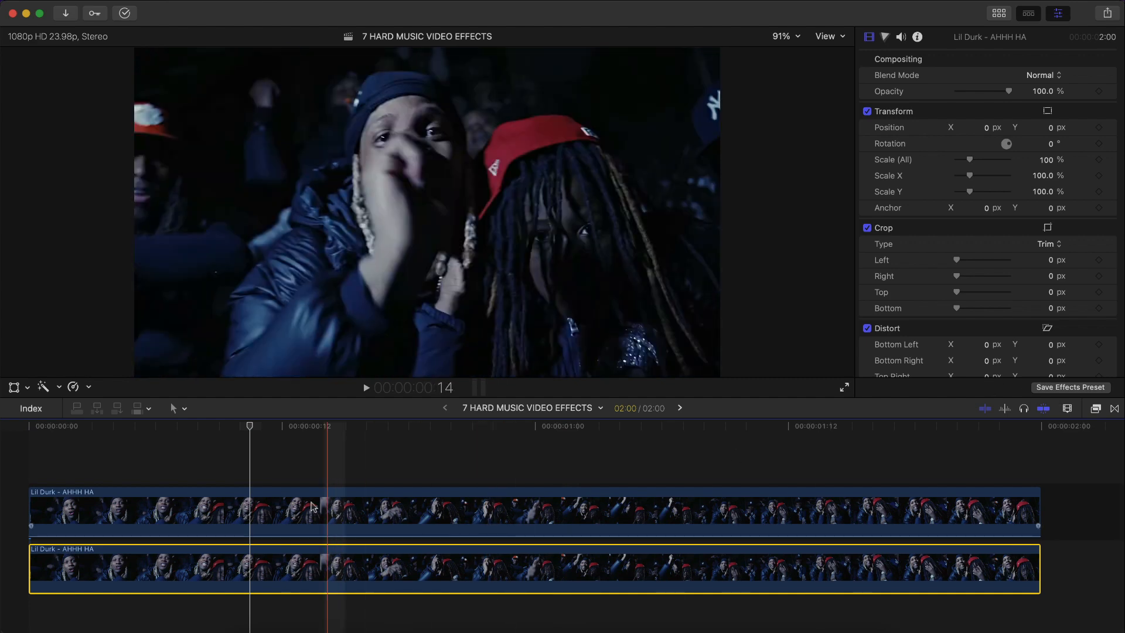
click(146, 510)
click(26, 427)
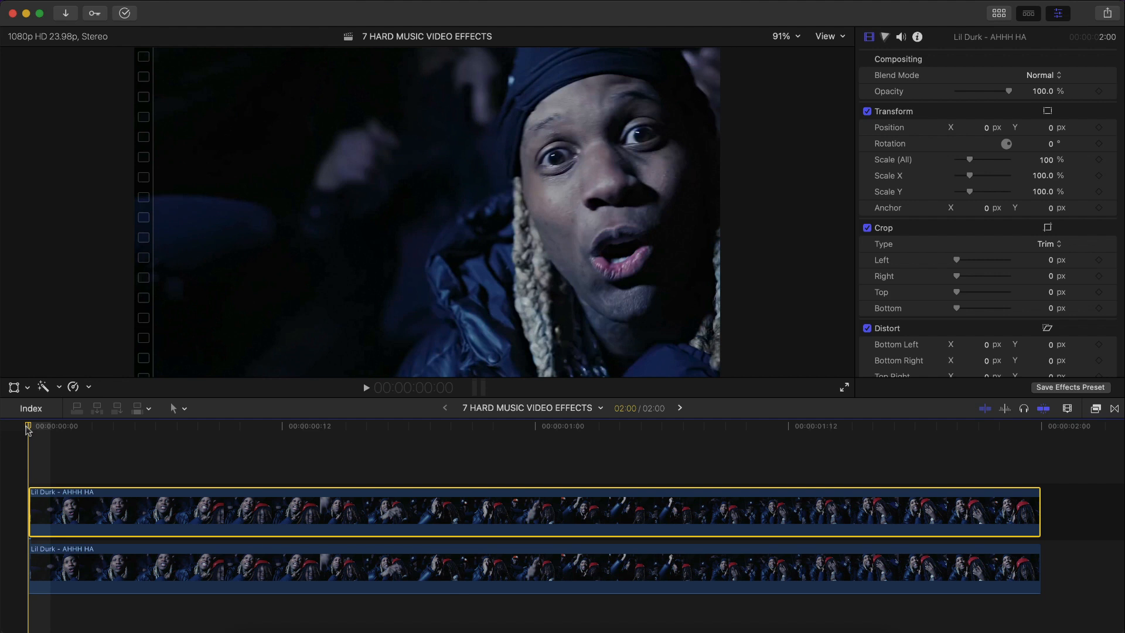
key(space)
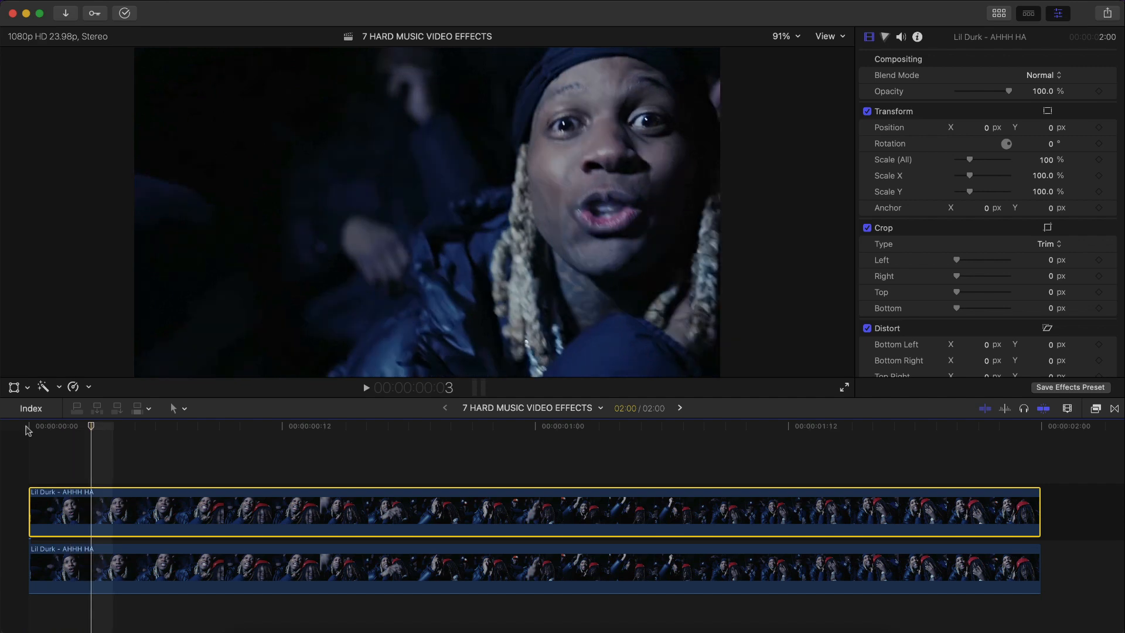
key(super+b)
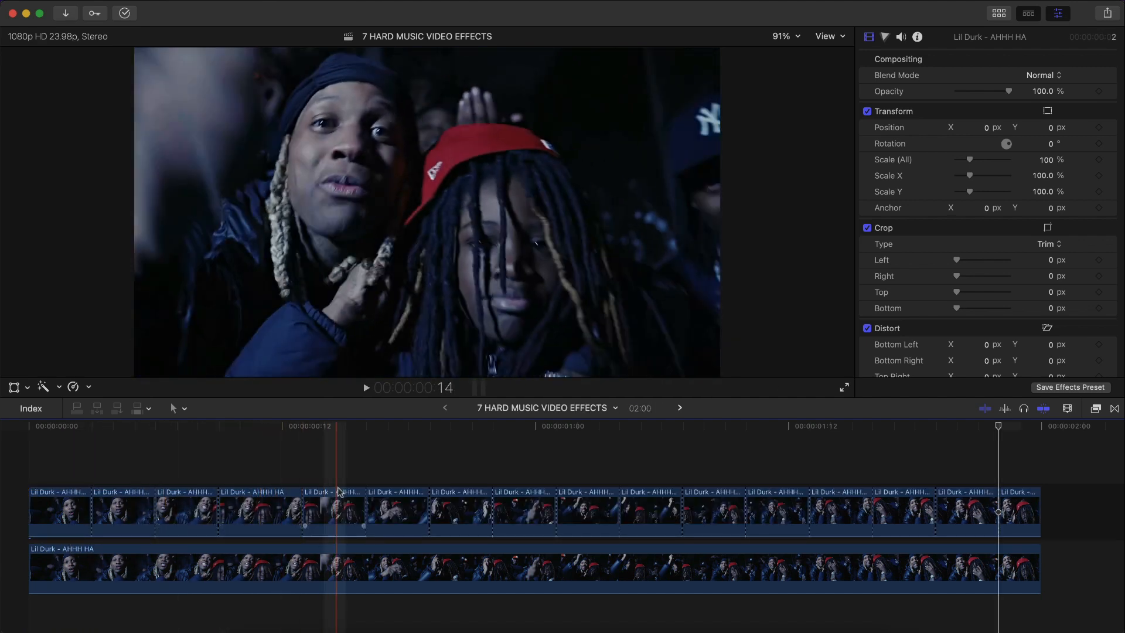
Disable every other piece of the upper clip, starting with the second piece at 0:03 and ending with the last one.
drag(958, 468, 14, 513)
drag(1053, 454, 3, 519)
click(91, 452)
click(124, 507)
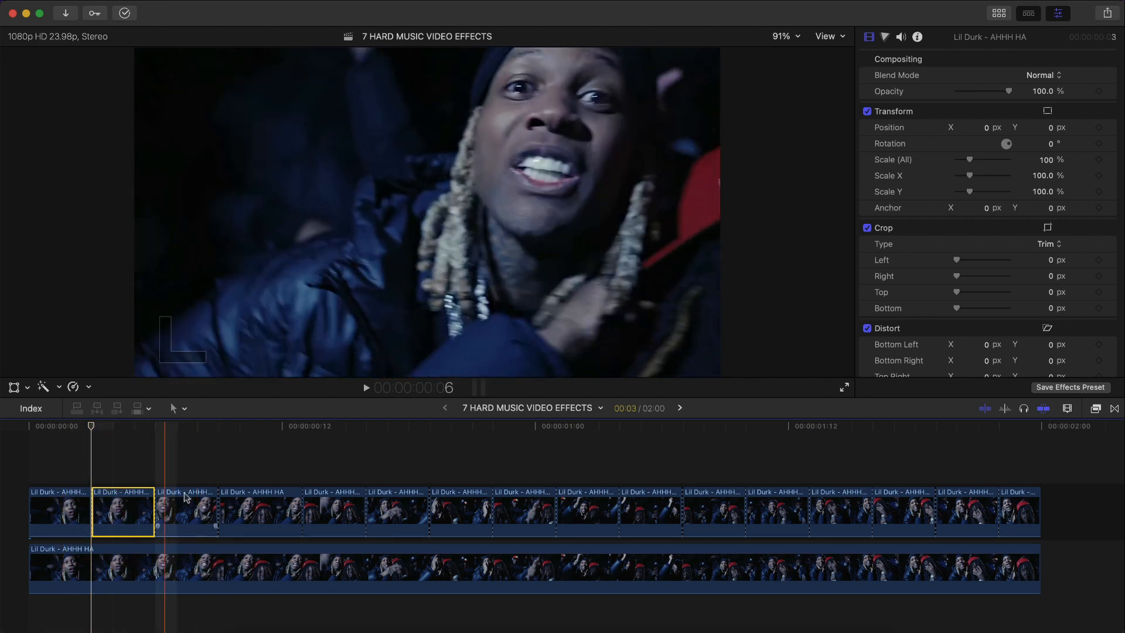
super+click(238, 498)
super+click(396, 510)
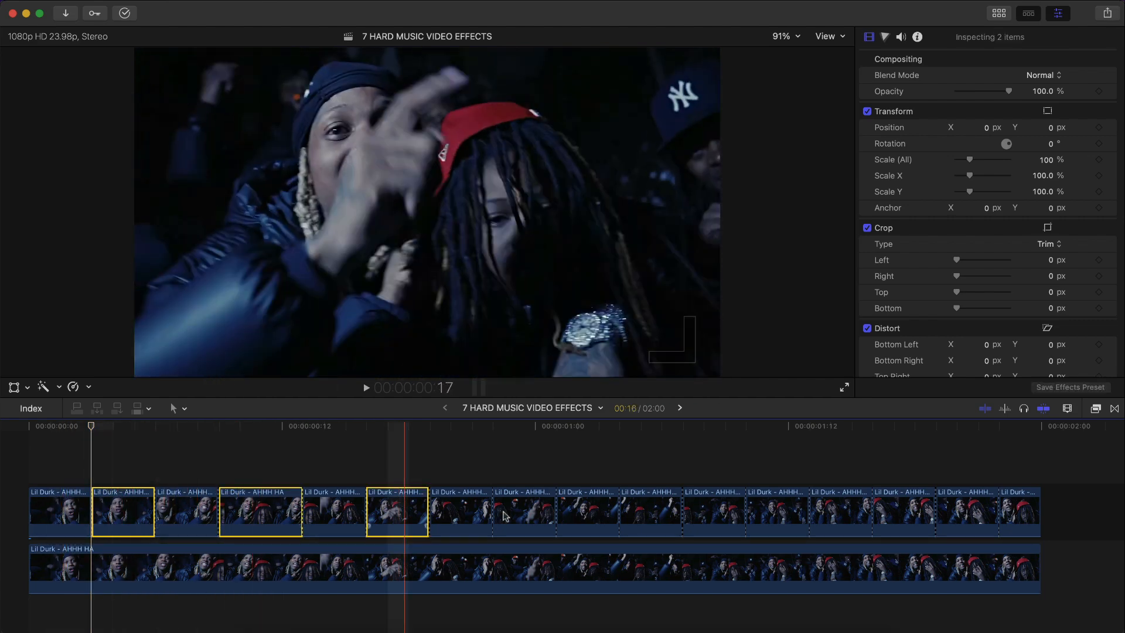
super+click(501, 514)
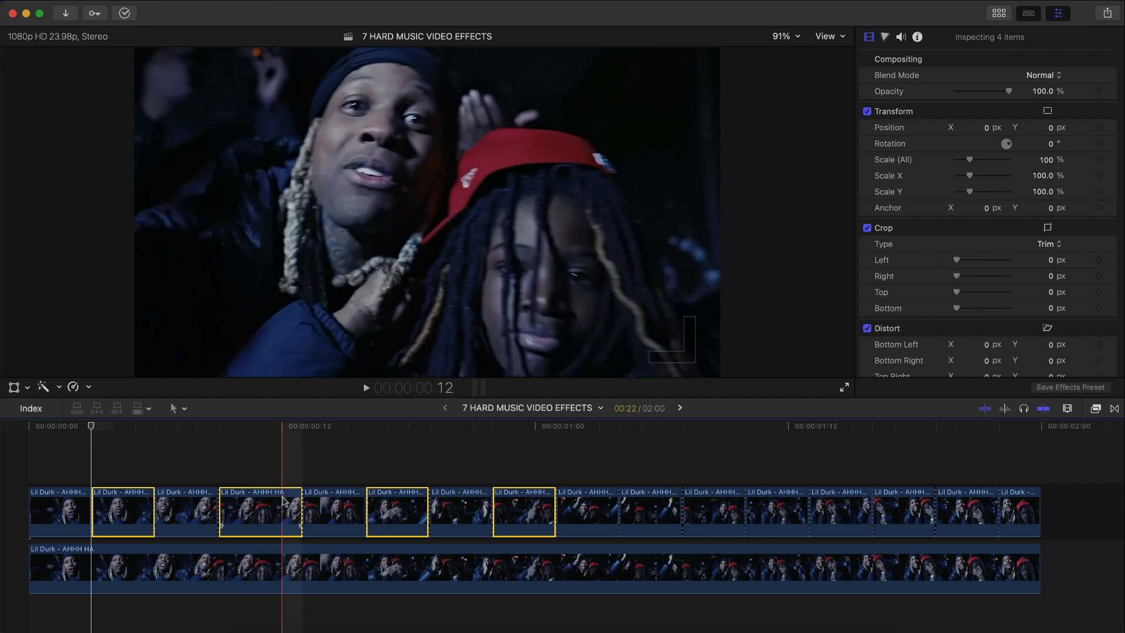
super+click(651, 510)
super+click(791, 510)
super+click(892, 508)
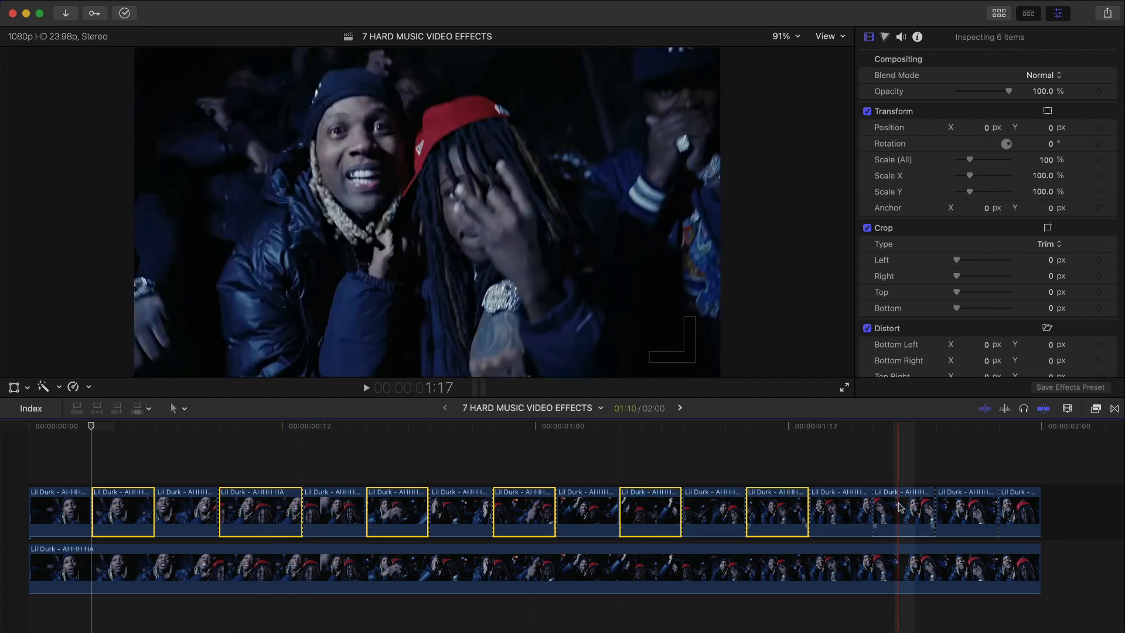
super+click(1020, 510)
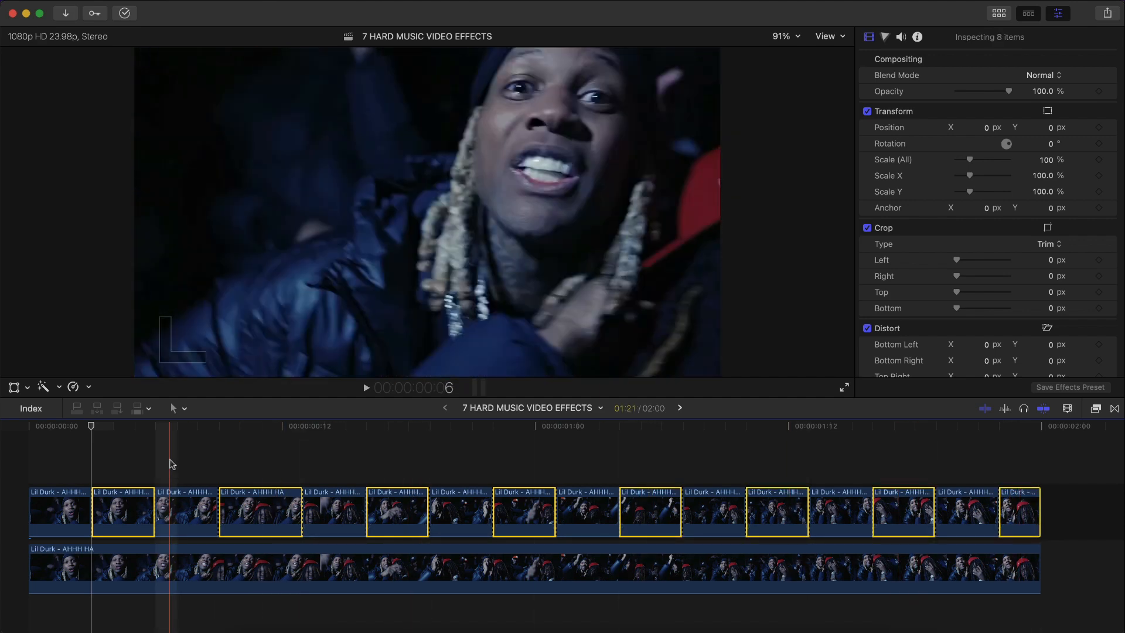
key(v)
click(169, 477)
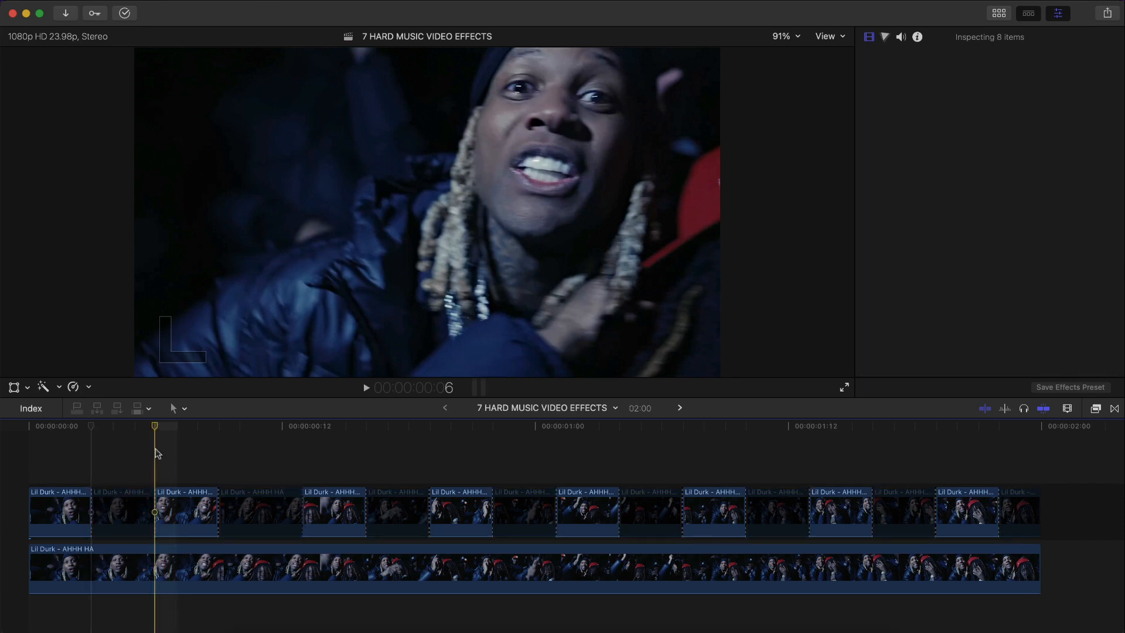
Add a Color Board correction to the connected clip beneath the split pieces.
click(115, 570)
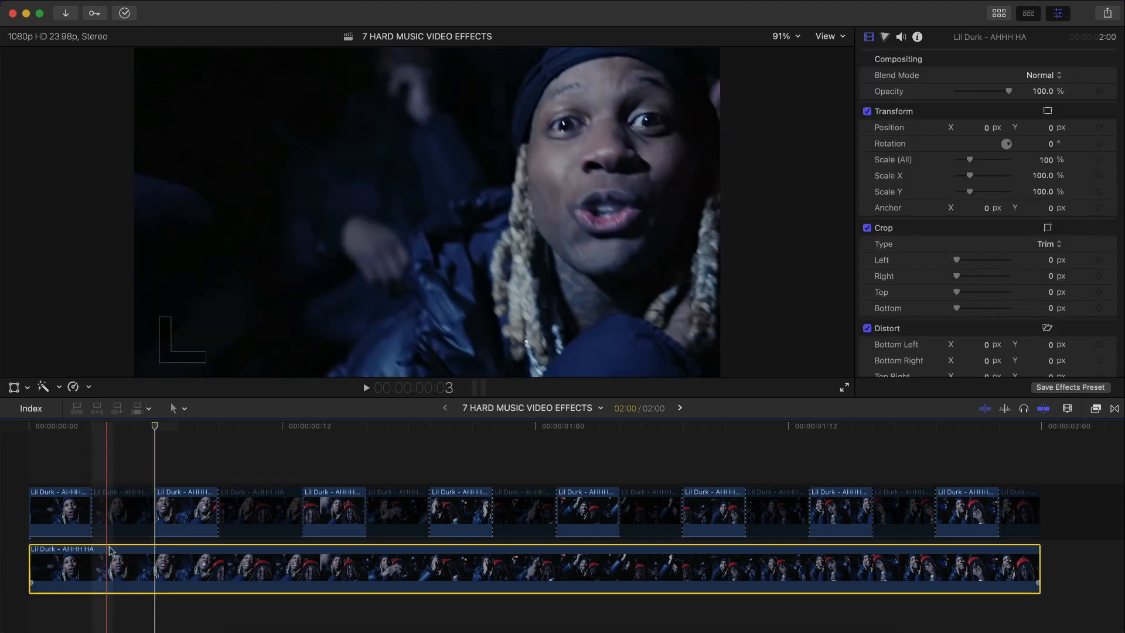
click(132, 554)
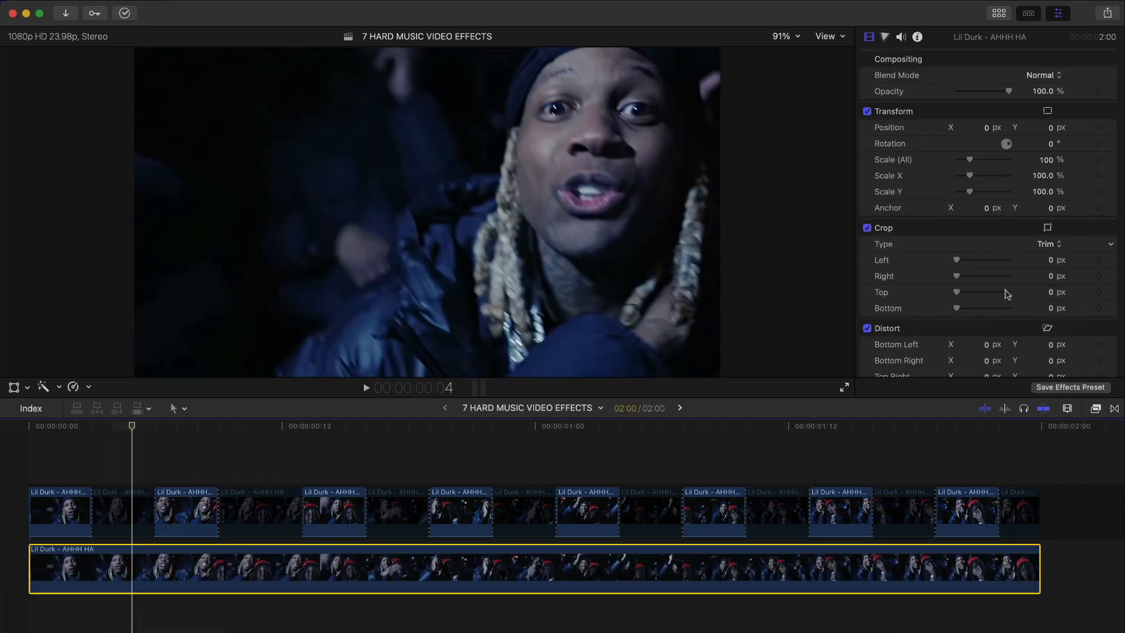
click(889, 37)
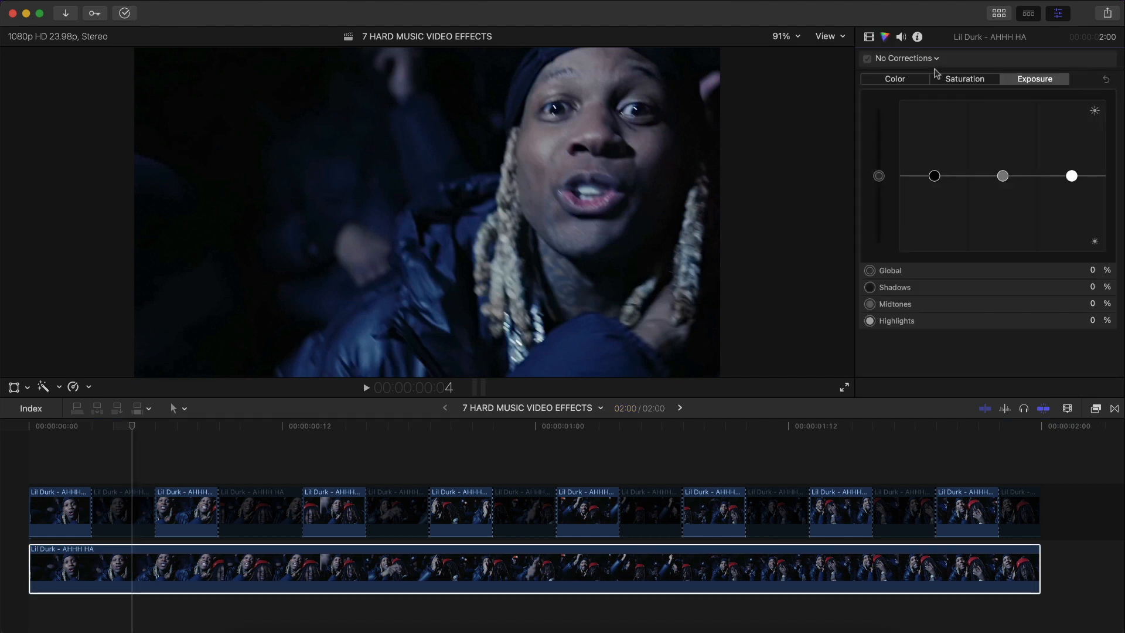
click(928, 60)
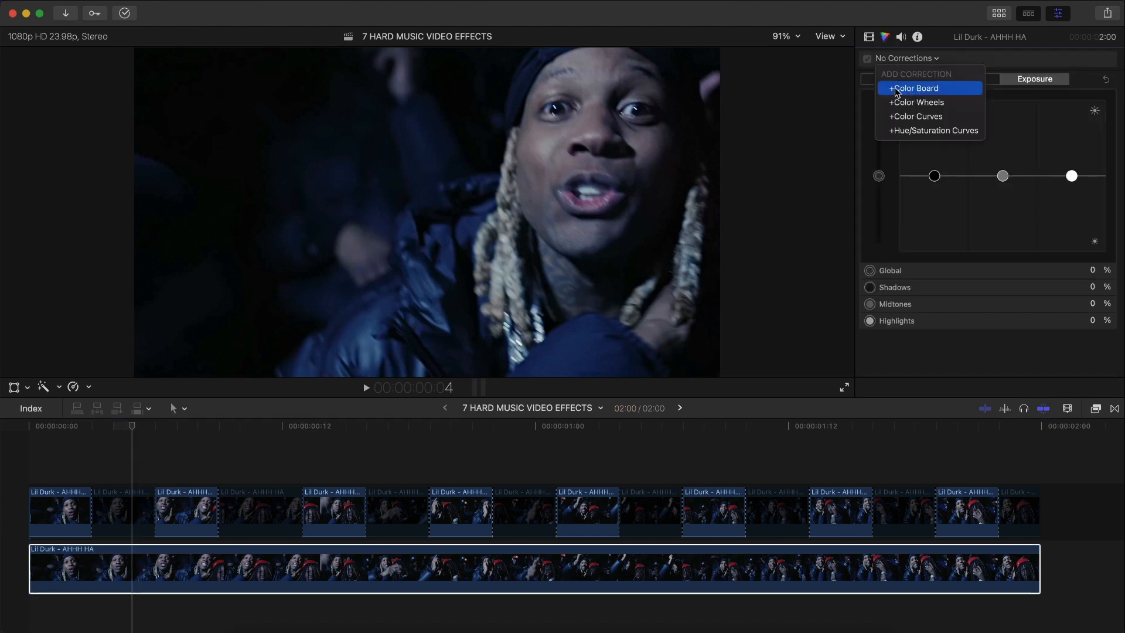
click(933, 89)
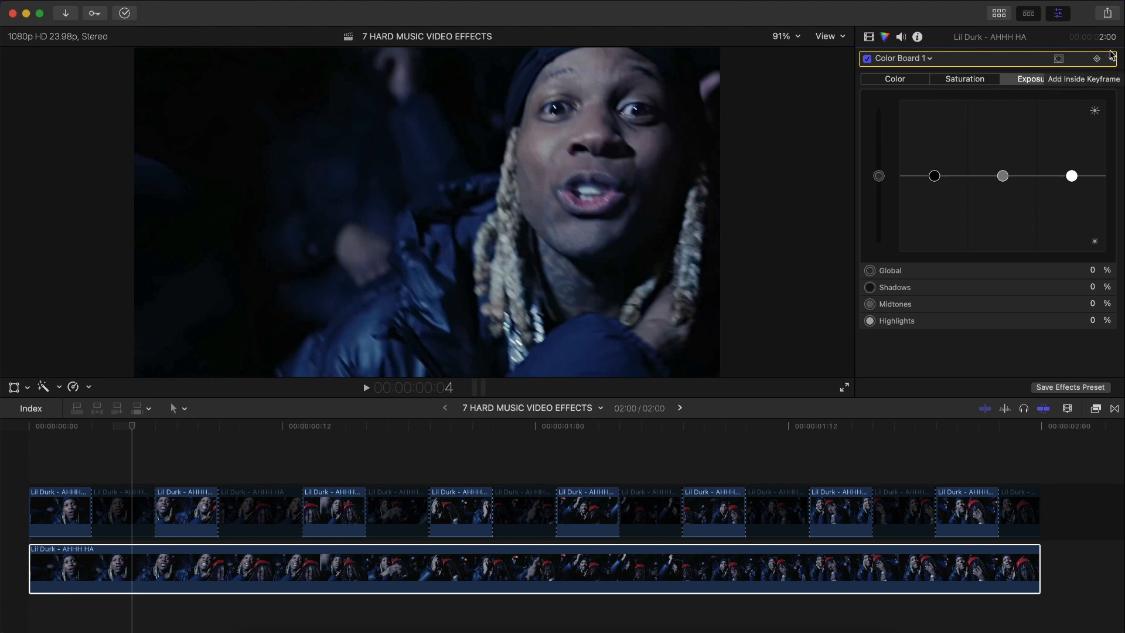
Raise the connected clip's highlights exposure to 95% in the Color Board and play the flicker from the start.
click(91, 426)
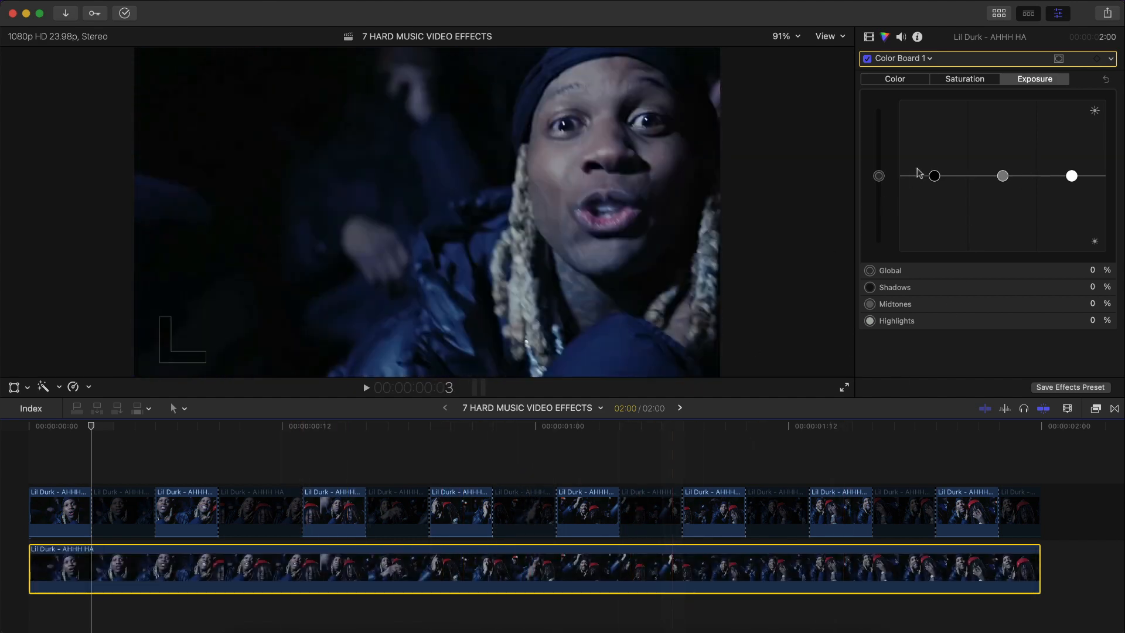
drag(1071, 176, 1073, 104)
key(space)
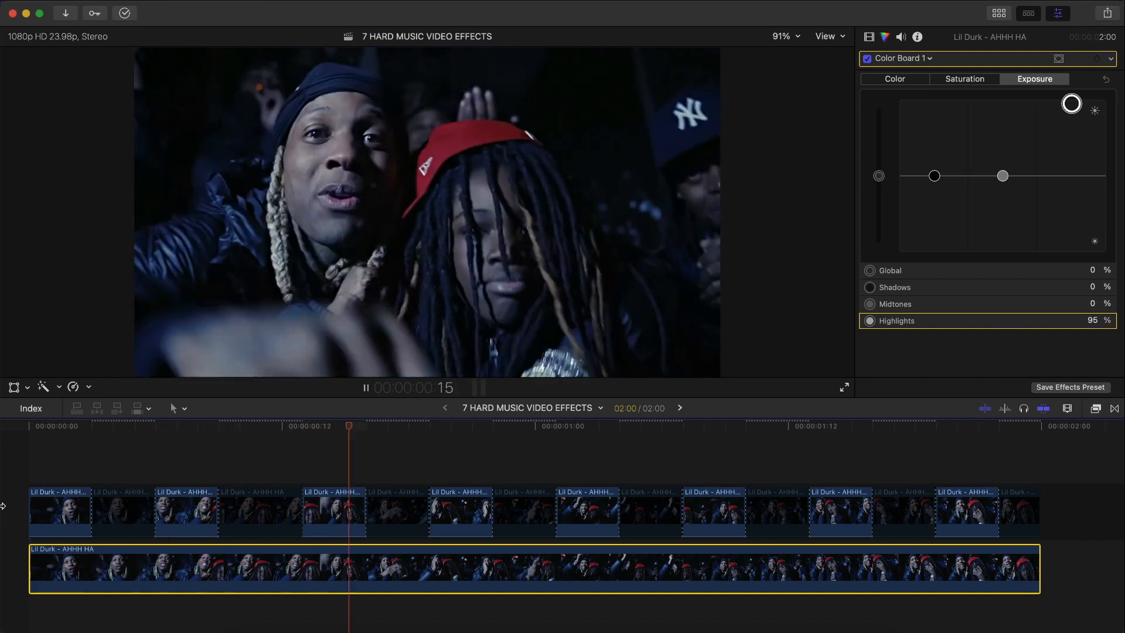
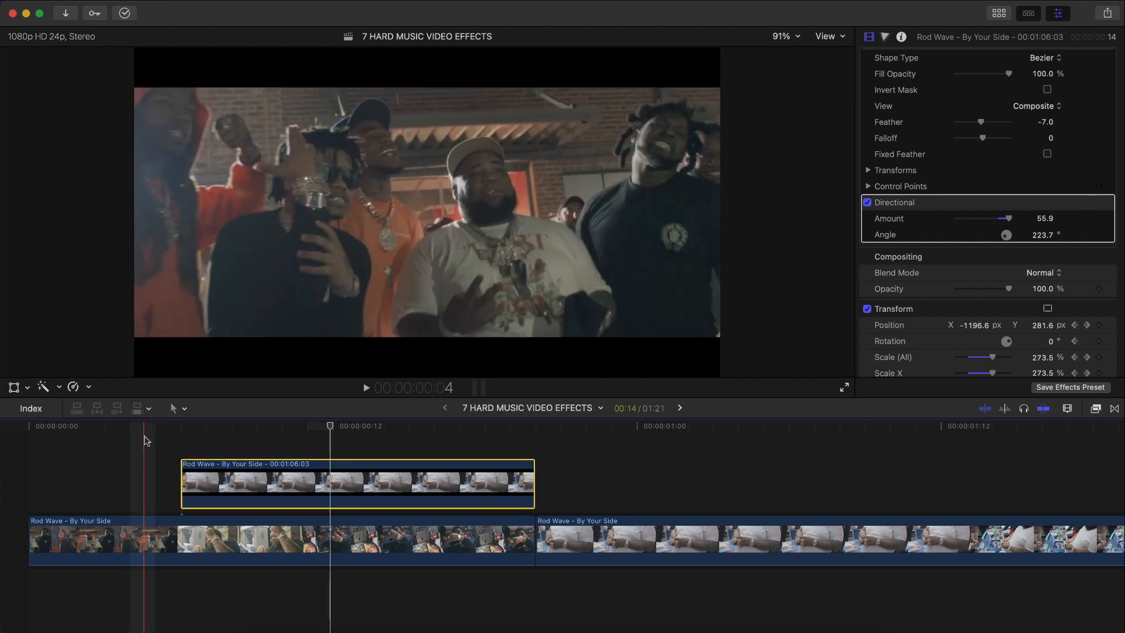
Play the Rod Wave - By Your Side sequence and delete the connected clip above the first shot.
key(space)
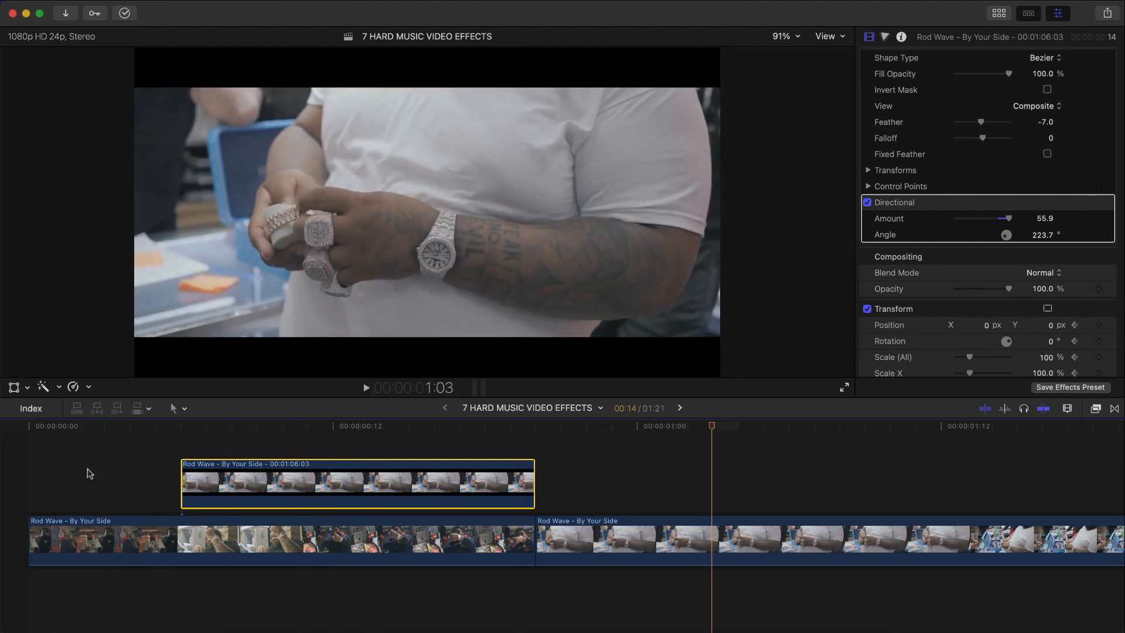
key(space)
key(Delete)
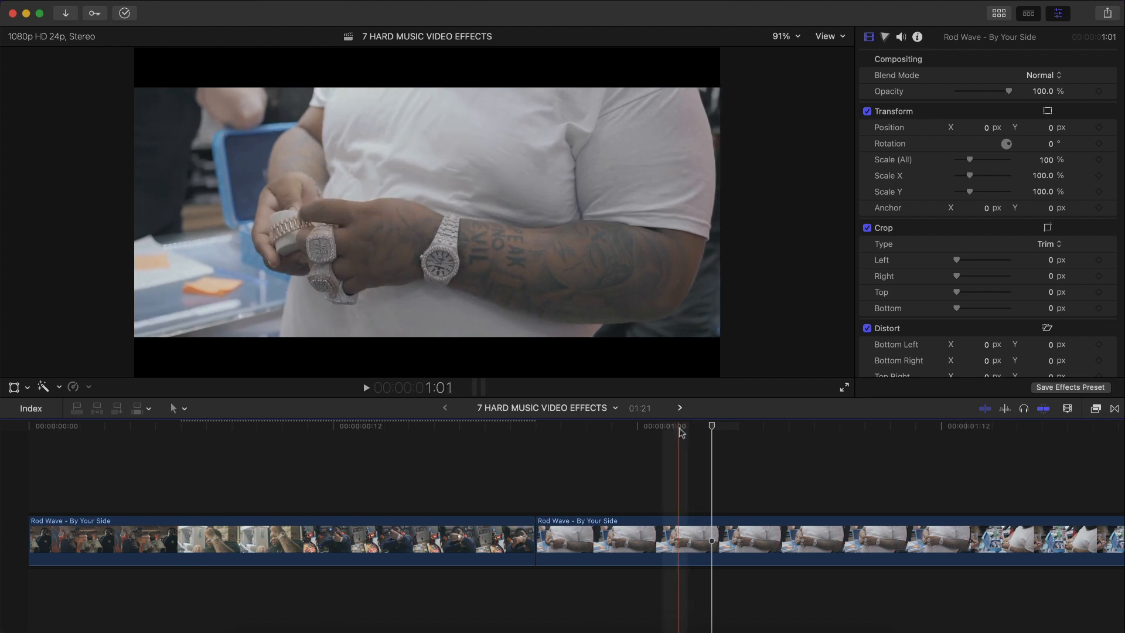
Add a freeze frame of the second Rod Wave clip's first frame at 0:20.
click(373, 426)
drag(354, 418, 535, 425)
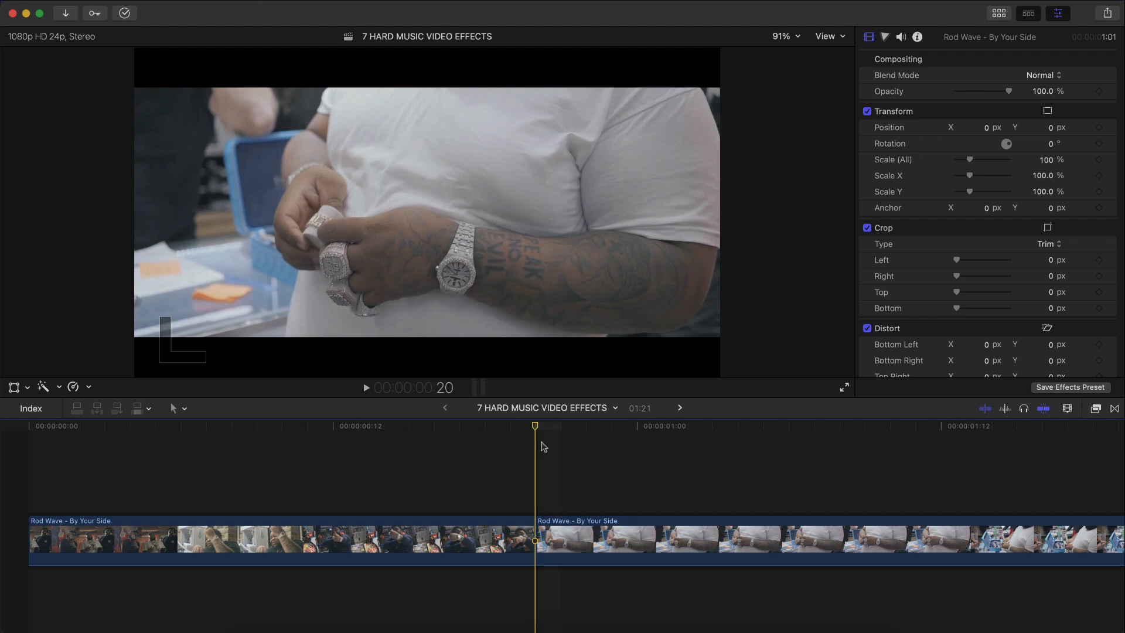
key(c)
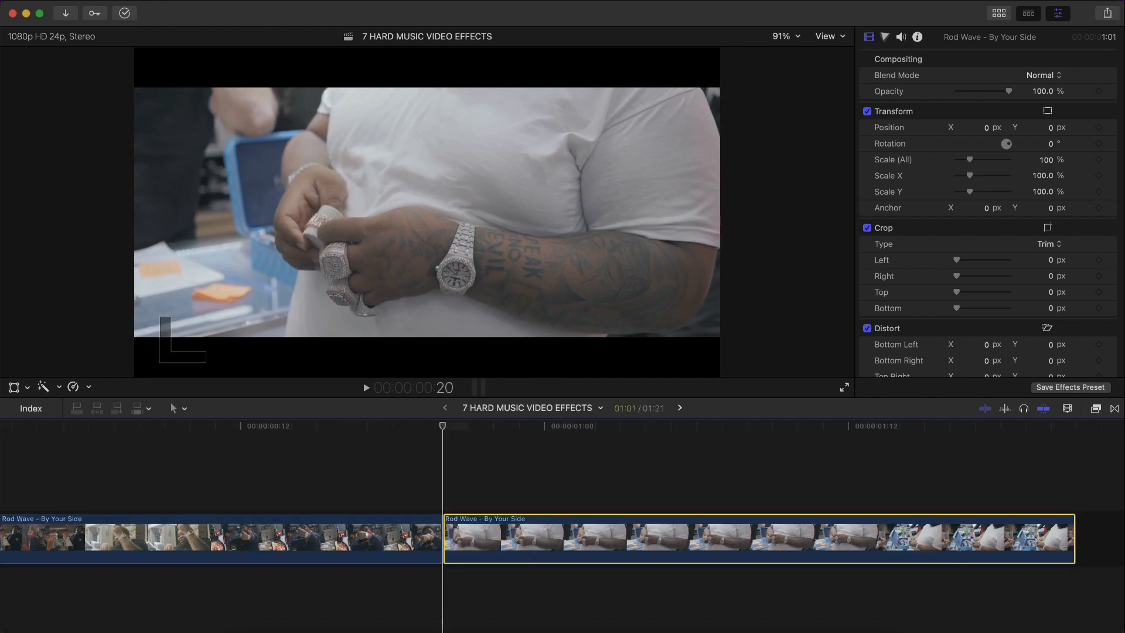
click(137, 1)
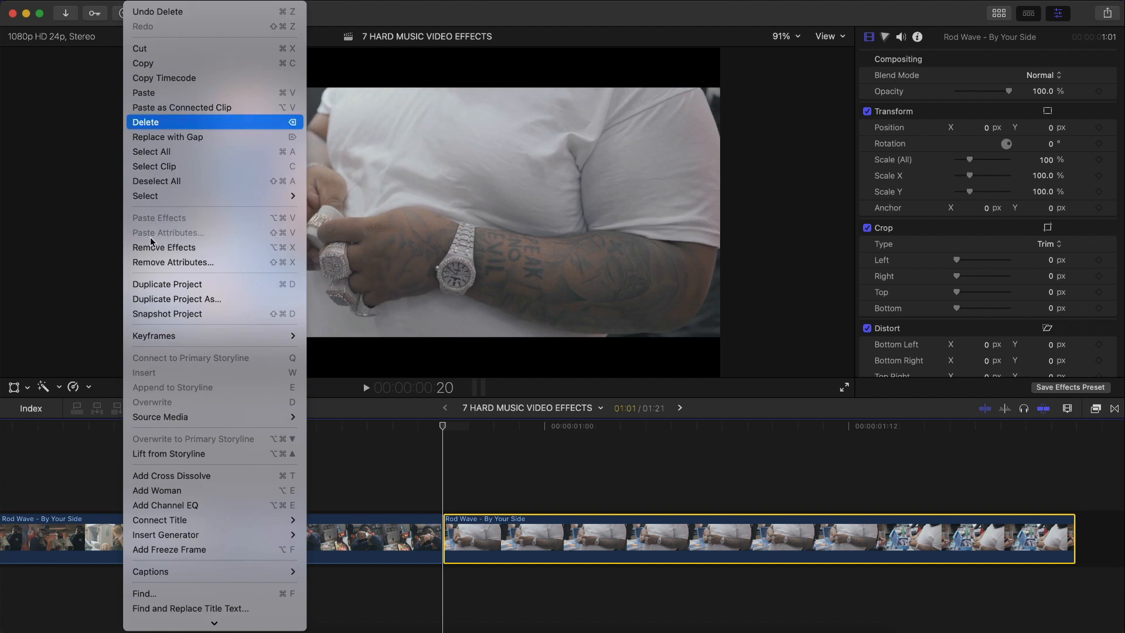
click(164, 552)
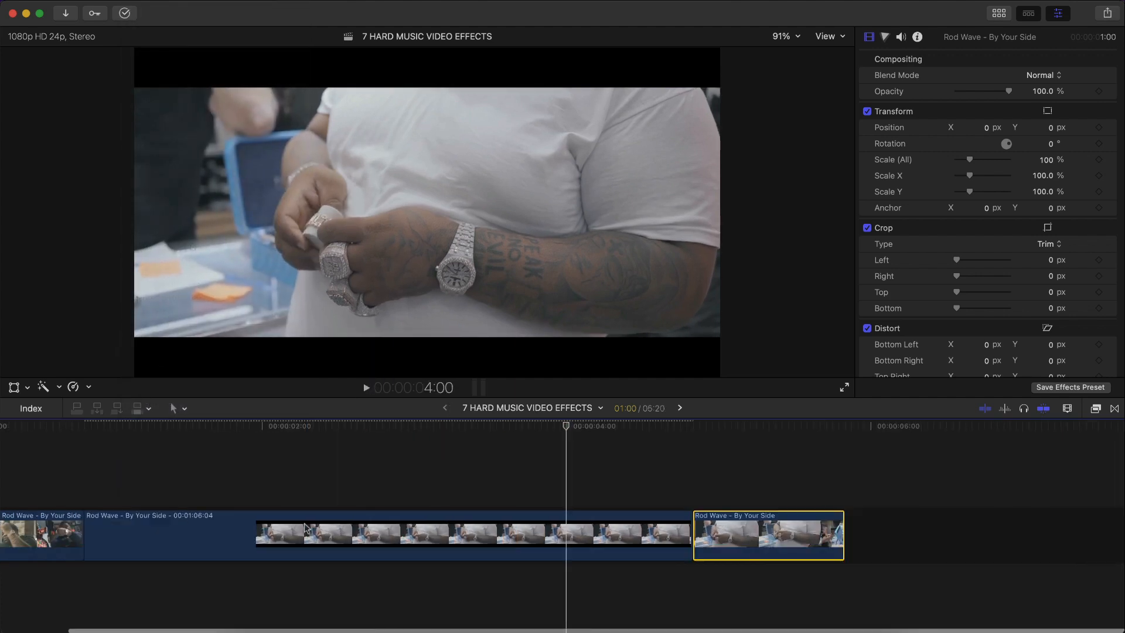
Trim the end of the freeze frame to shorten it to a duration of about 1:03.
drag(691, 530, 254, 514)
key(super+equal)
key(super+equal)
scroll(251, 511, left, 7)
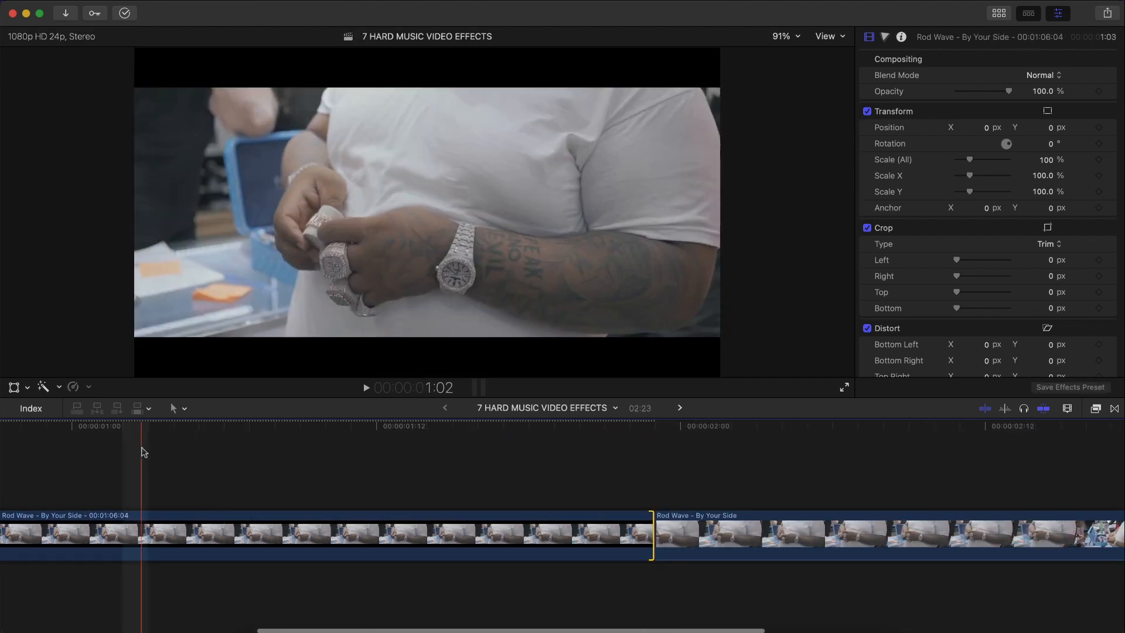
scroll(143, 452, left, 5)
Place the freeze frame above the first clip, ending at the 0:20 cut, and trim its start to a 13-frame duration.
drag(839, 527, 215, 465)
scroll(511, 519, left, 6)
scroll(163, 463, left, 4)
key(space)
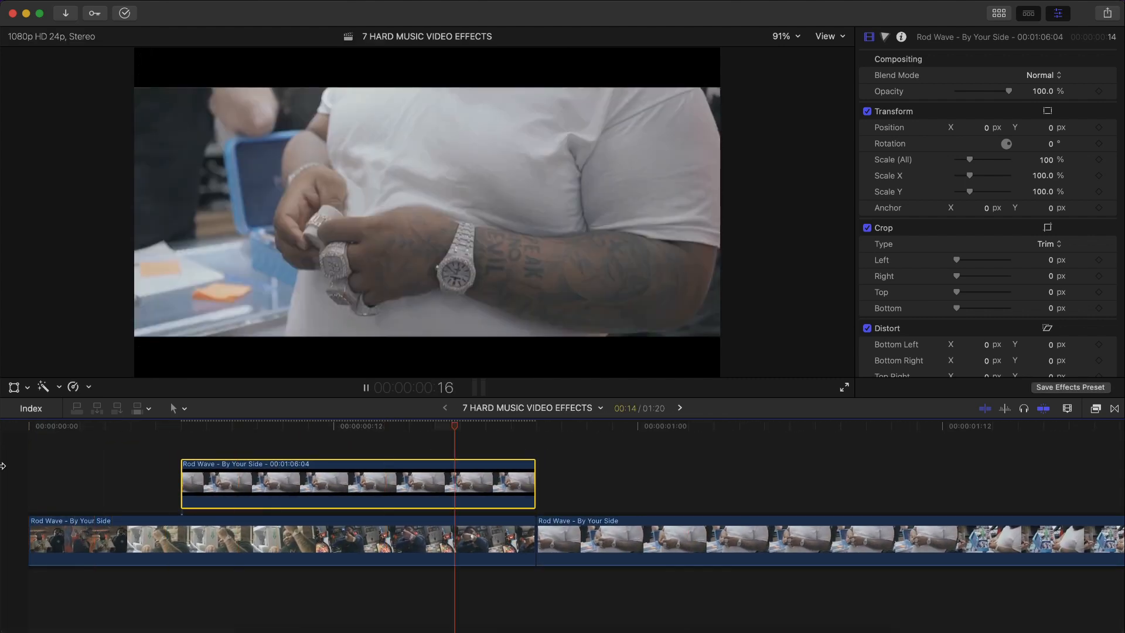
key(Home)
drag(182, 472, 208, 472)
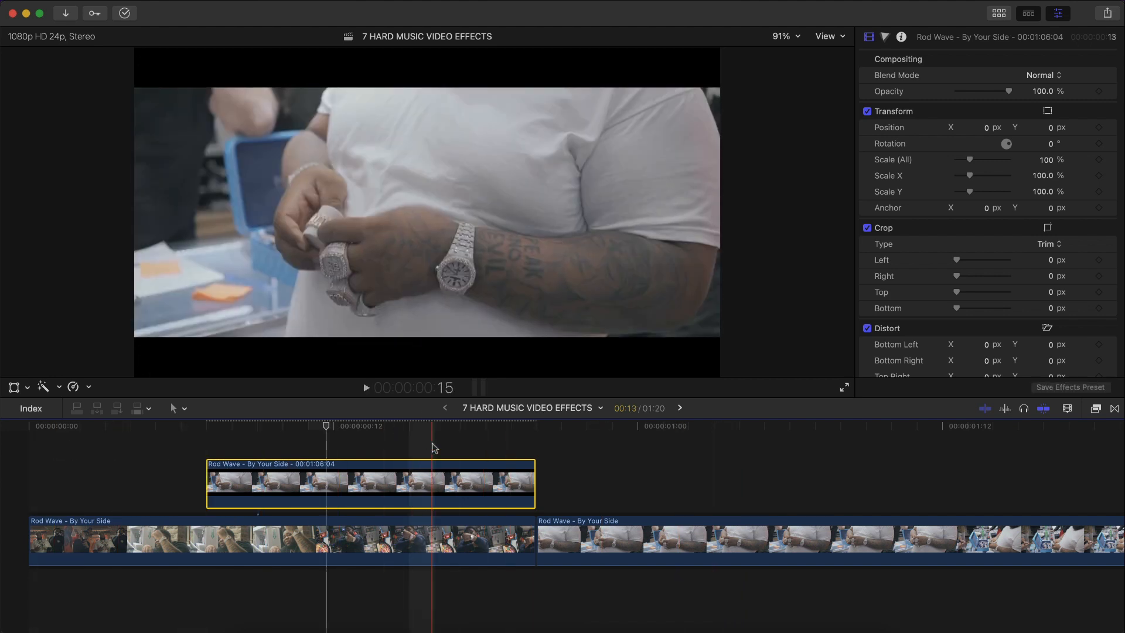
Apply the Draw Mask effect to the freeze frame above the first clip.
click(1096, 408)
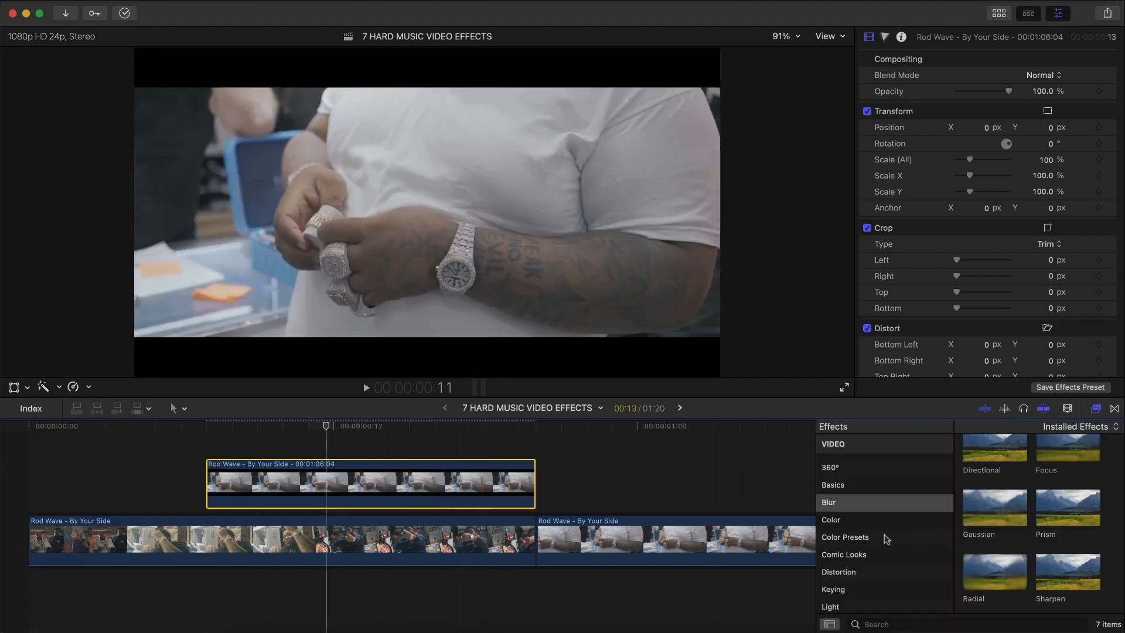
scroll(885, 539, down, 10)
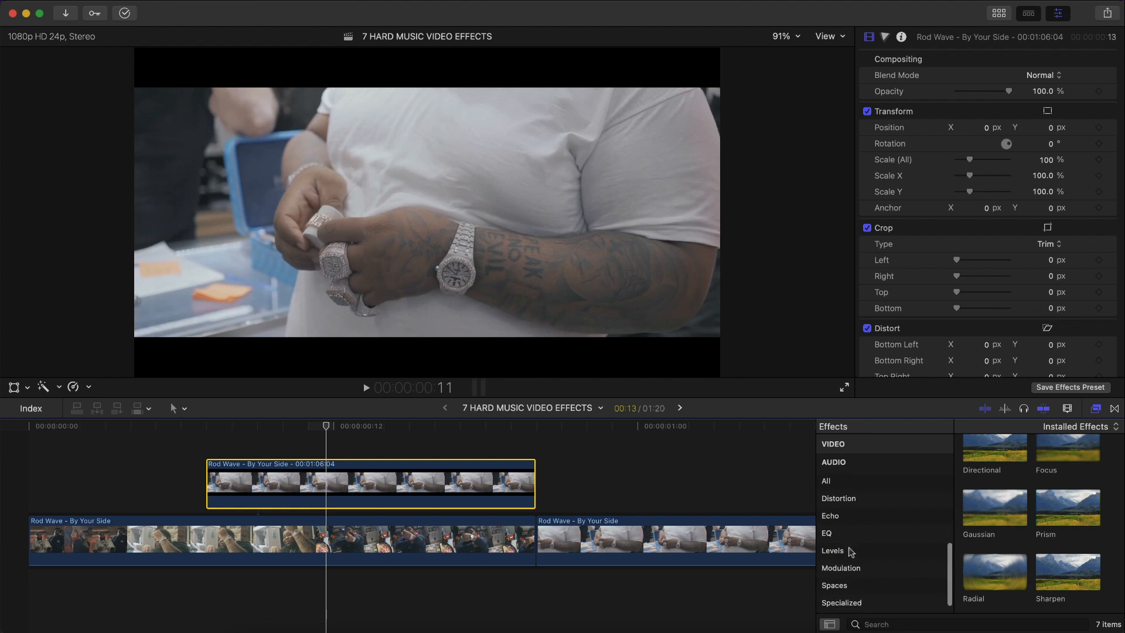
scroll(851, 552, up, 5)
click(838, 472)
drag(995, 450, 491, 488)
click(1096, 409)
Draw a Bezier mask around the wristwatch in the freeze frame, with Feather -7.0 and Falloff -100.0.
click(789, 36)
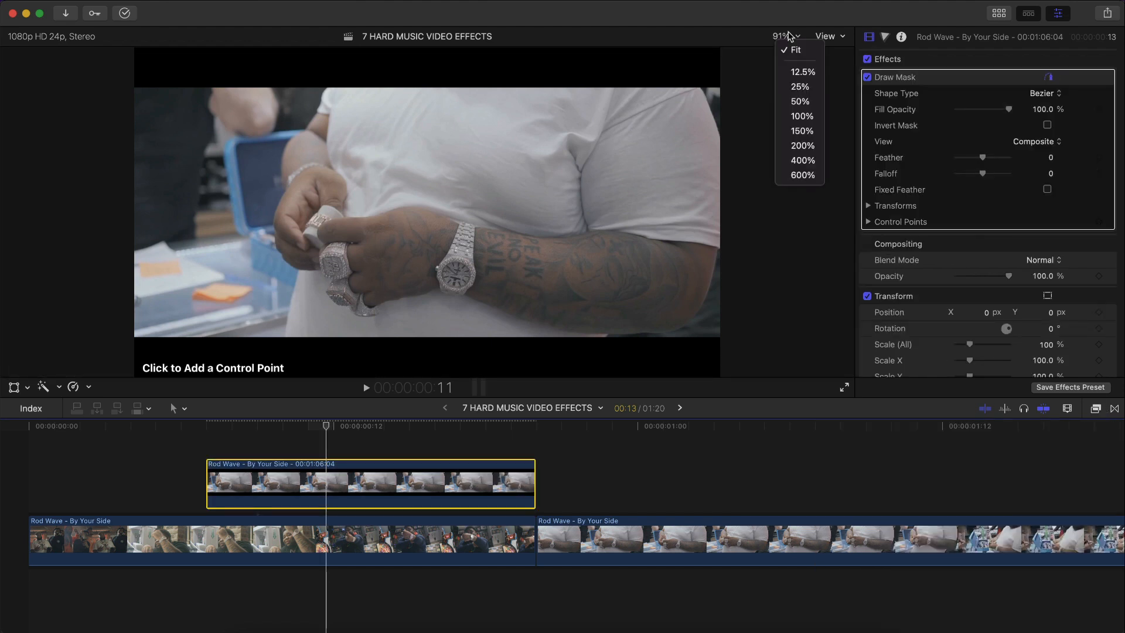
click(803, 146)
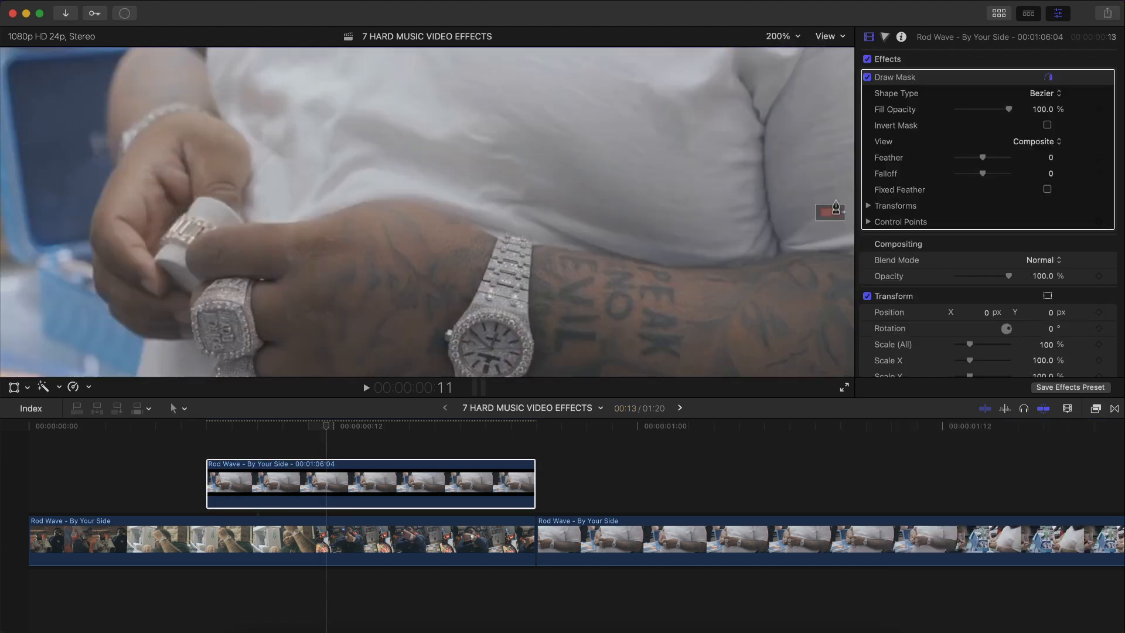
drag(832, 209, 832, 211)
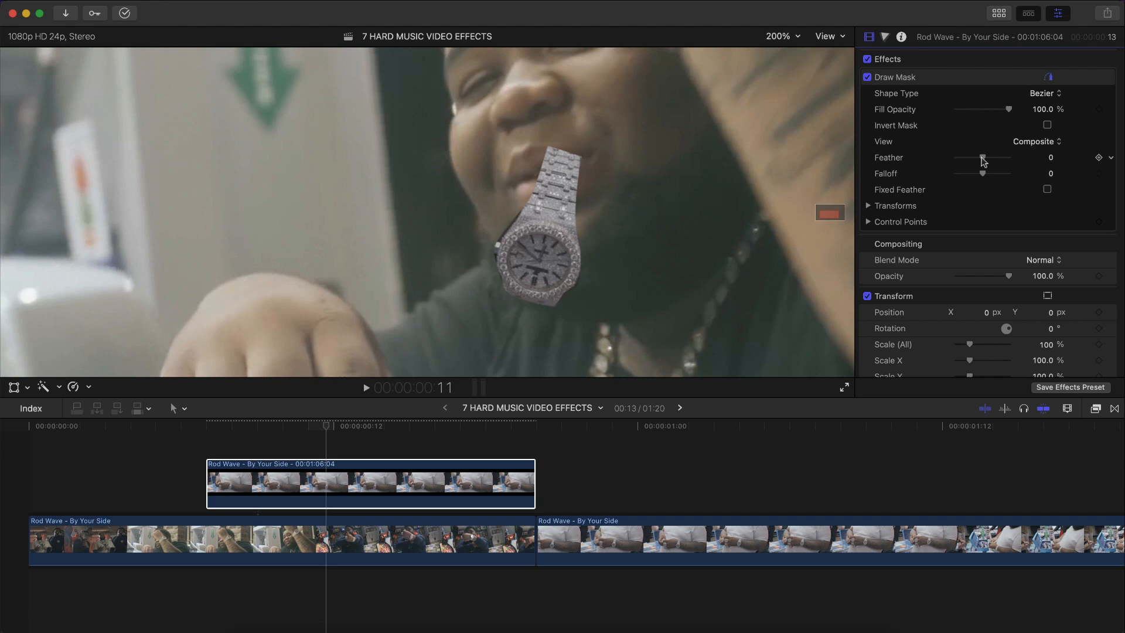
drag(982, 157, 983, 158)
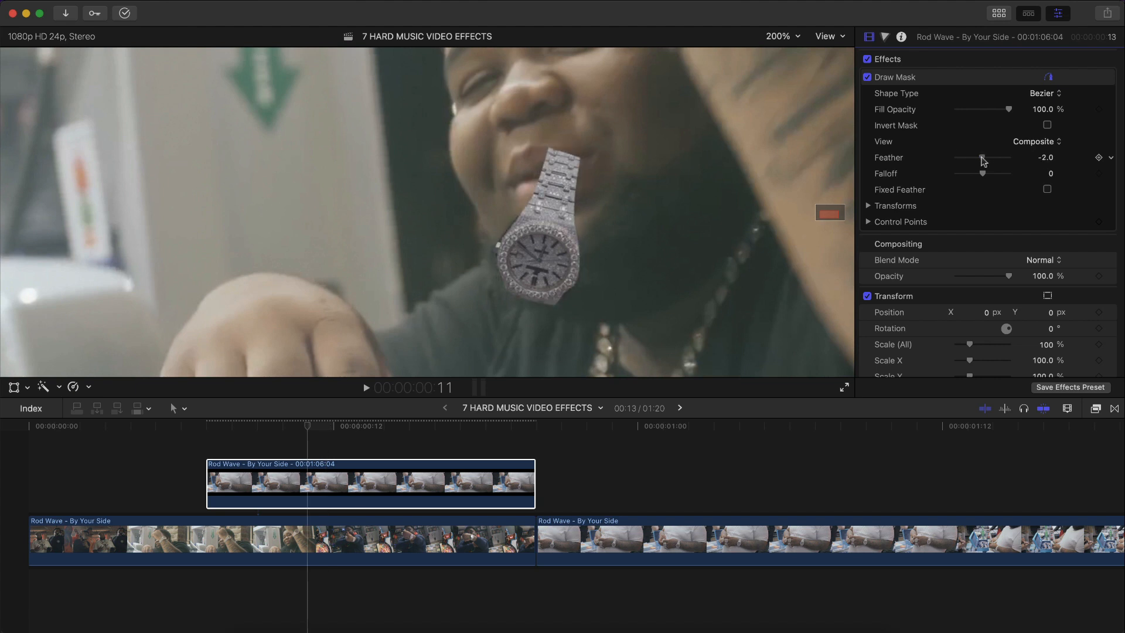
click(781, 36)
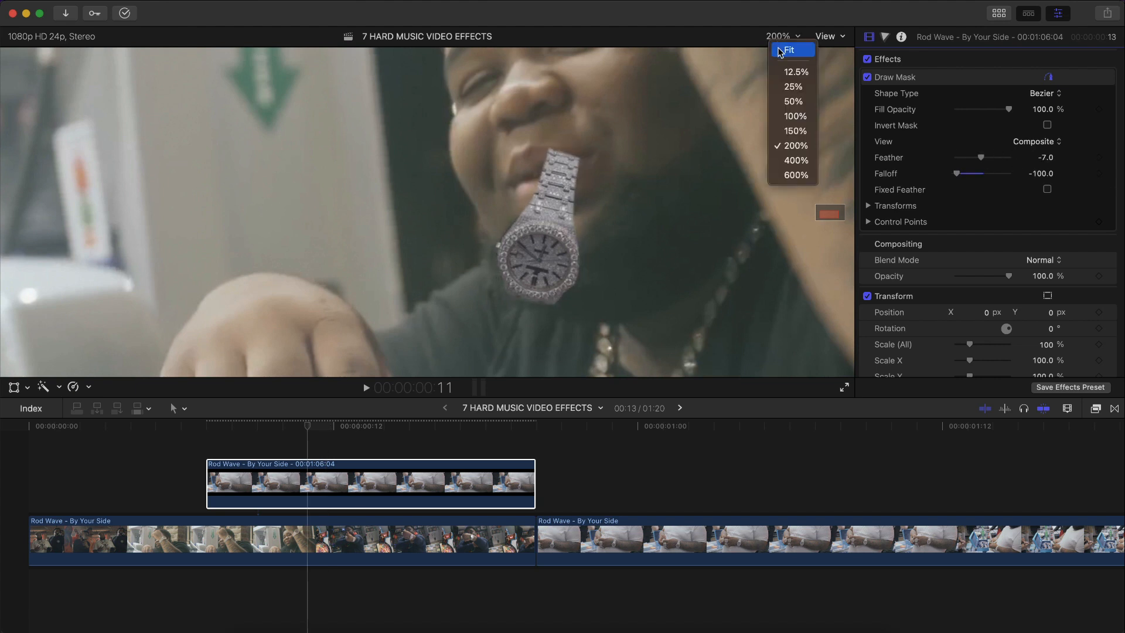
click(779, 46)
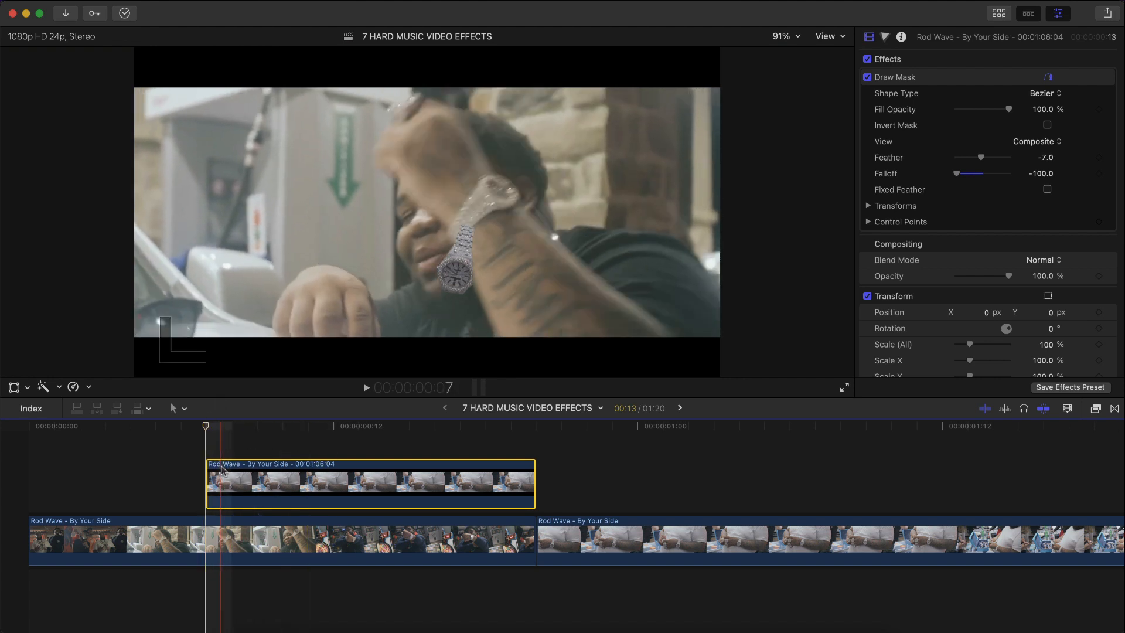
At the freeze frame's start, scale the watch to 265.92%, place it off-frame at X -1911.9 px, Y 140.8 px, and add a transform keyframe.
click(14, 387)
drag(427, 213, 72, 267)
click(784, 36)
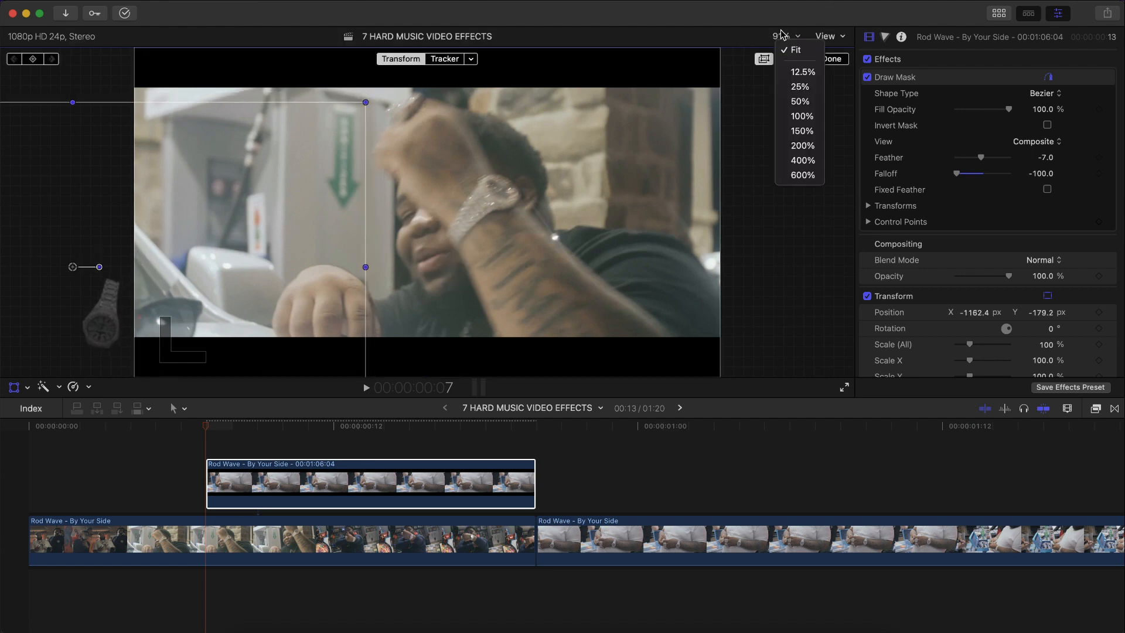
click(806, 105)
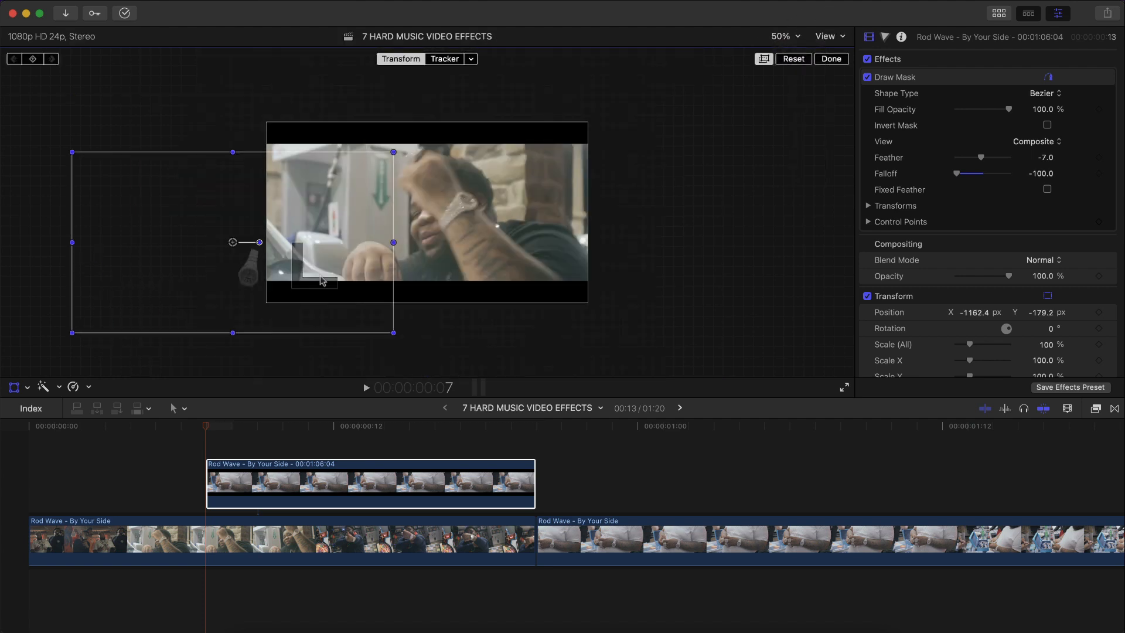
drag(392, 148, 514, 84)
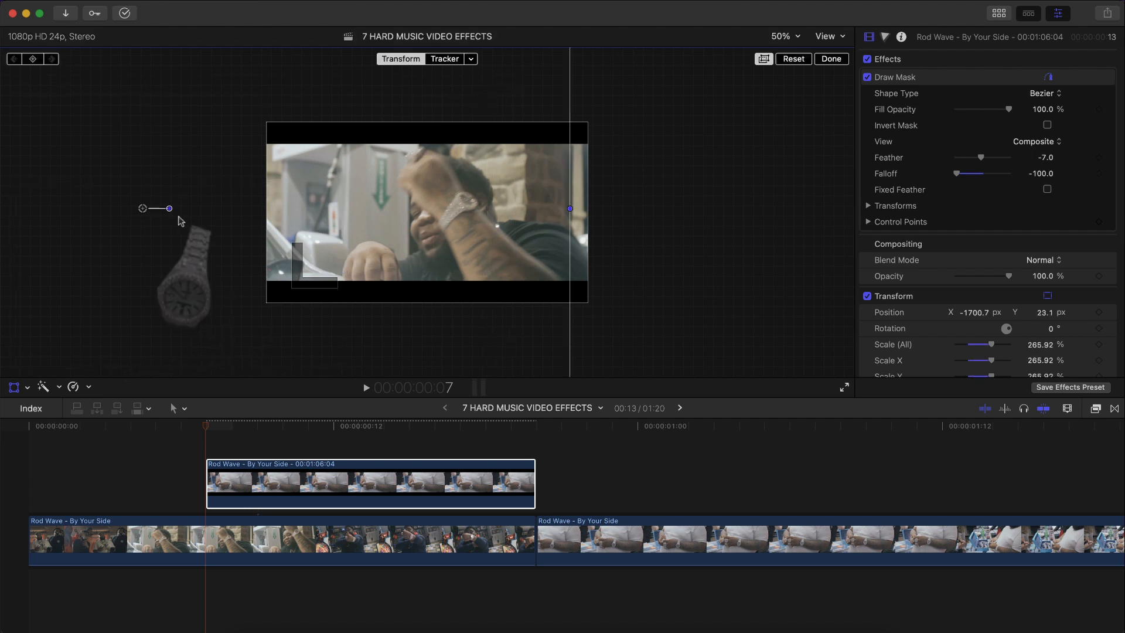
drag(229, 189, 249, 41)
drag(215, 154, 259, 178)
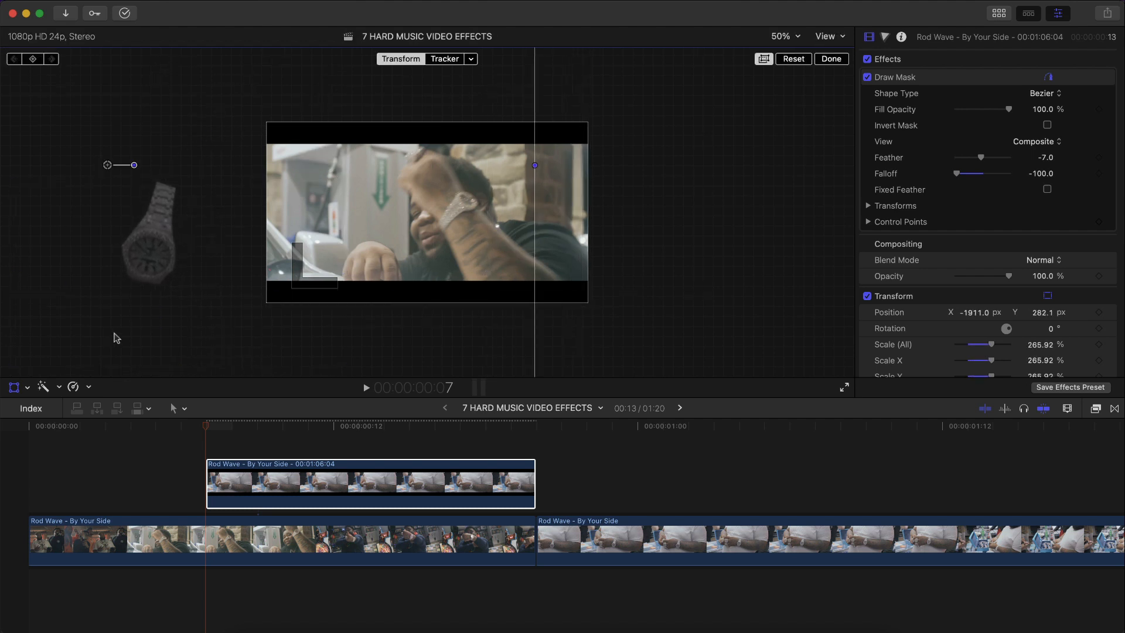
drag(217, 256, 215, 263)
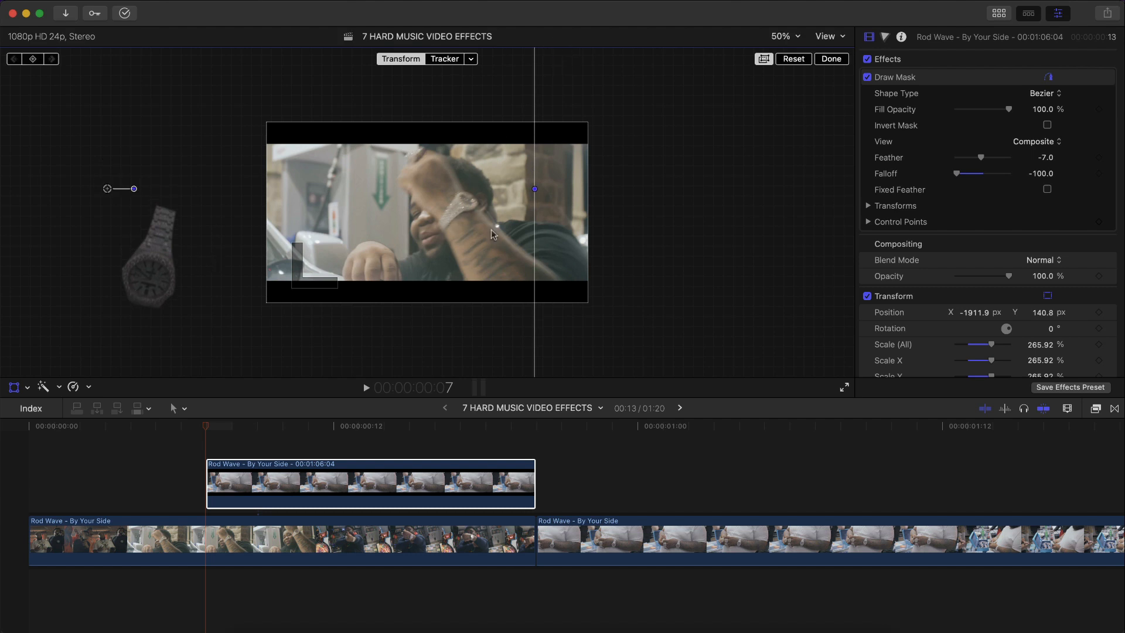
click(33, 59)
At 0:12, keyframe the watch above the frame at X 954.4 px, Y 1289.1 px, and lower the motion path's starting point to Y -130.5 px.
click(359, 429)
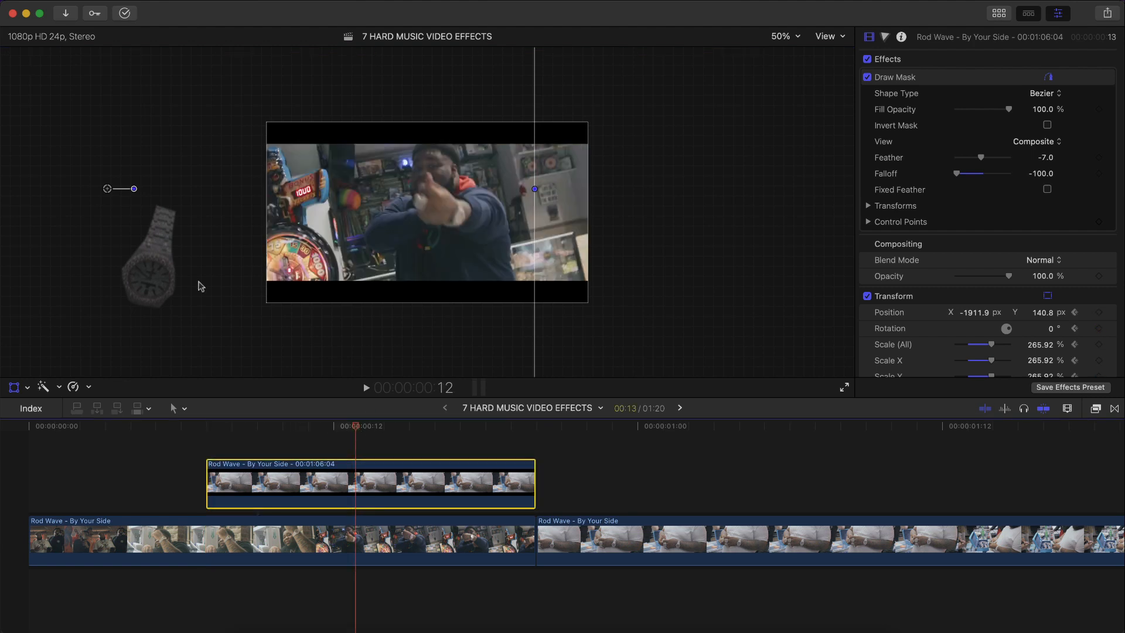
drag(175, 284, 669, 109)
drag(107, 190, 114, 234)
At 0:19, keyframe the watch back to its original placement with Position X 0, Y 0 and Scale (All) 100%.
drag(227, 424, 534, 429)
key(Left)
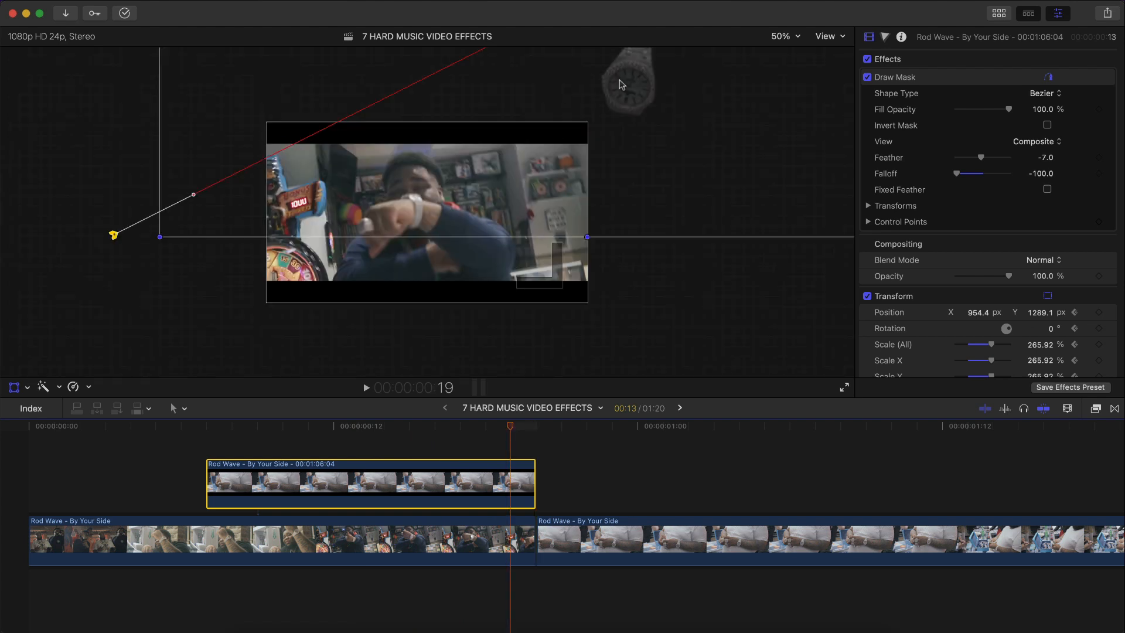
scroll(1088, 306, down, 3)
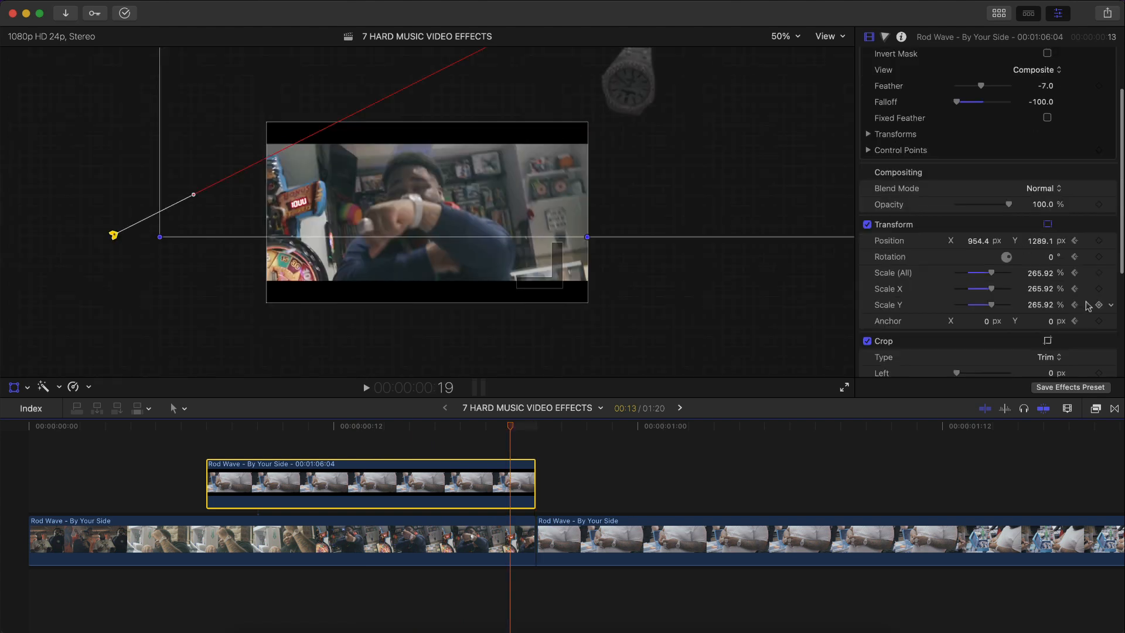
click(979, 245)
text(0)
key(Return)
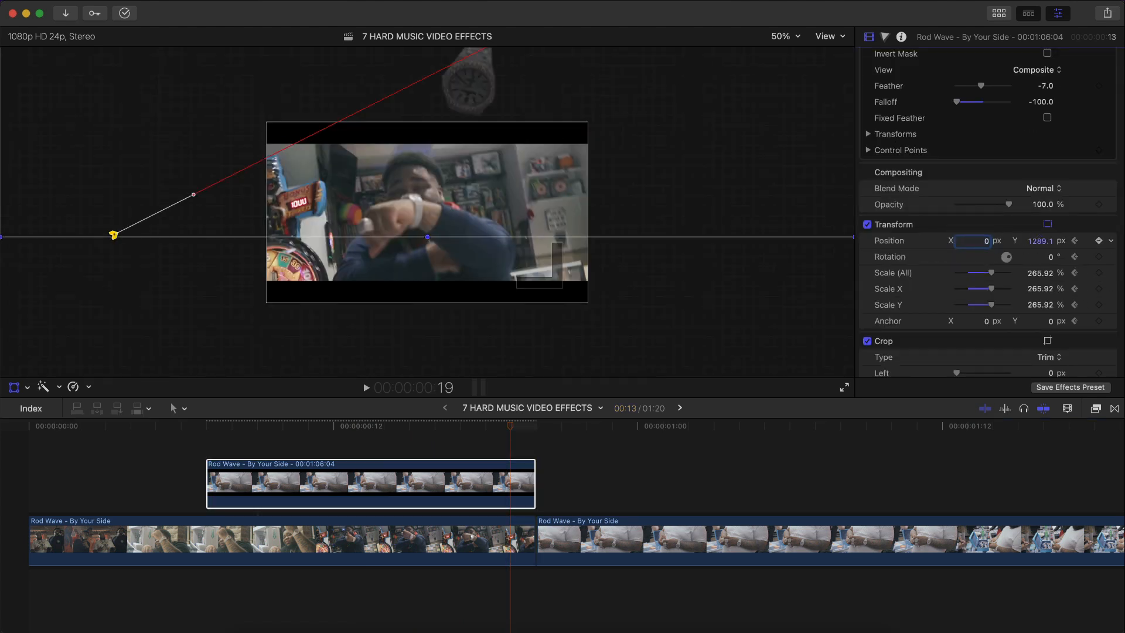
click(1037, 245)
text(0)
key(Return)
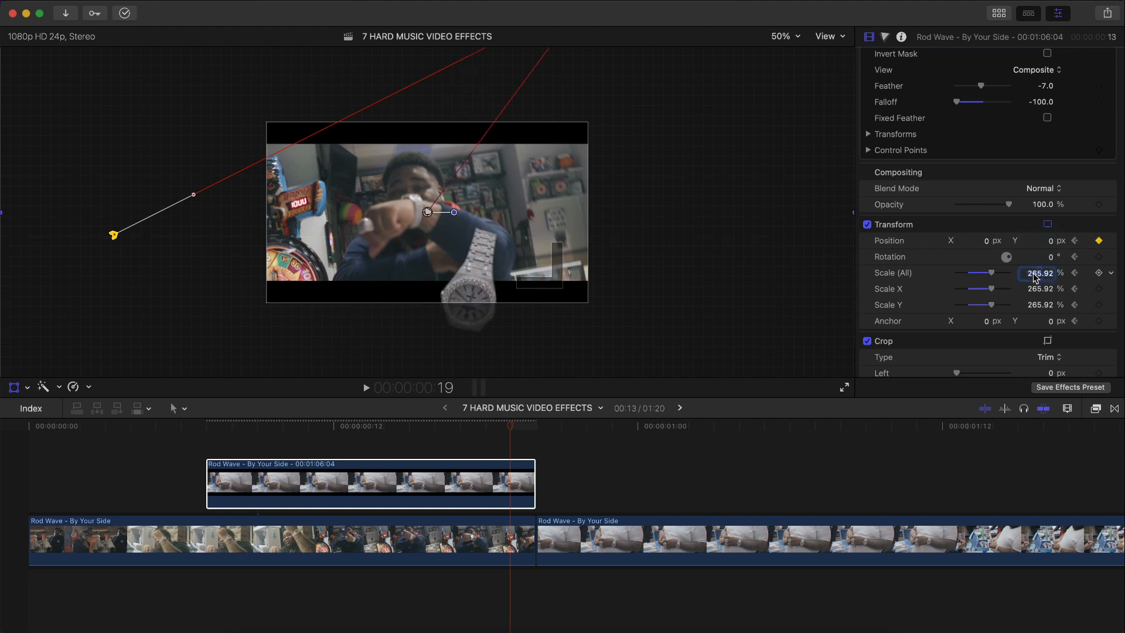
text(100)
key(Return)
click(827, 68)
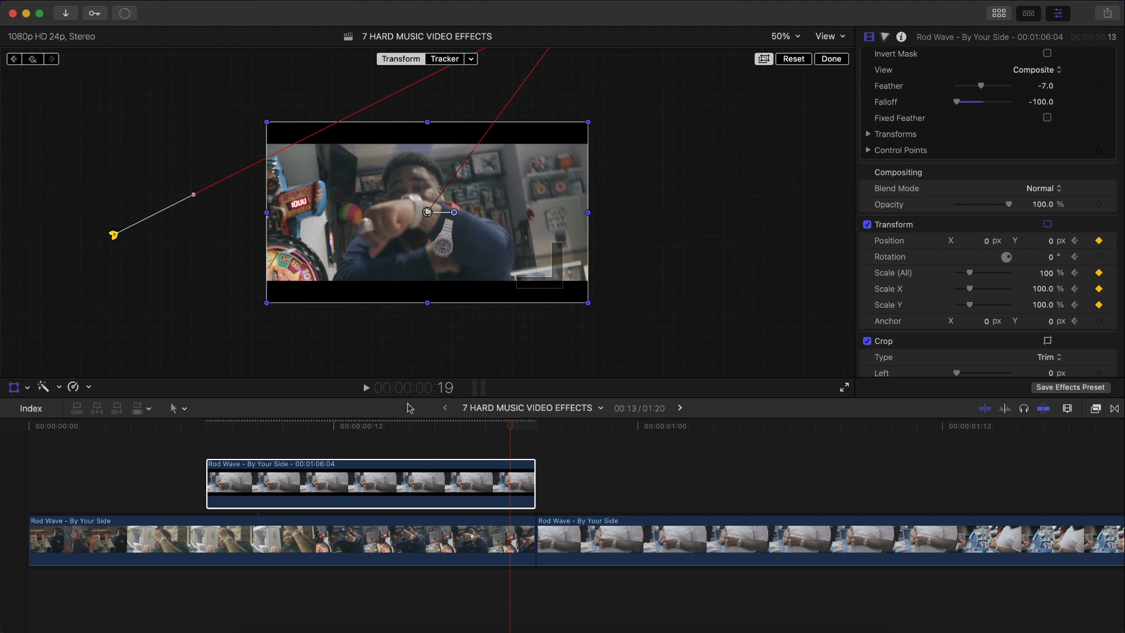
Play back the flying watch transition at fitted view size and close the transform controls.
click(191, 426)
click(785, 36)
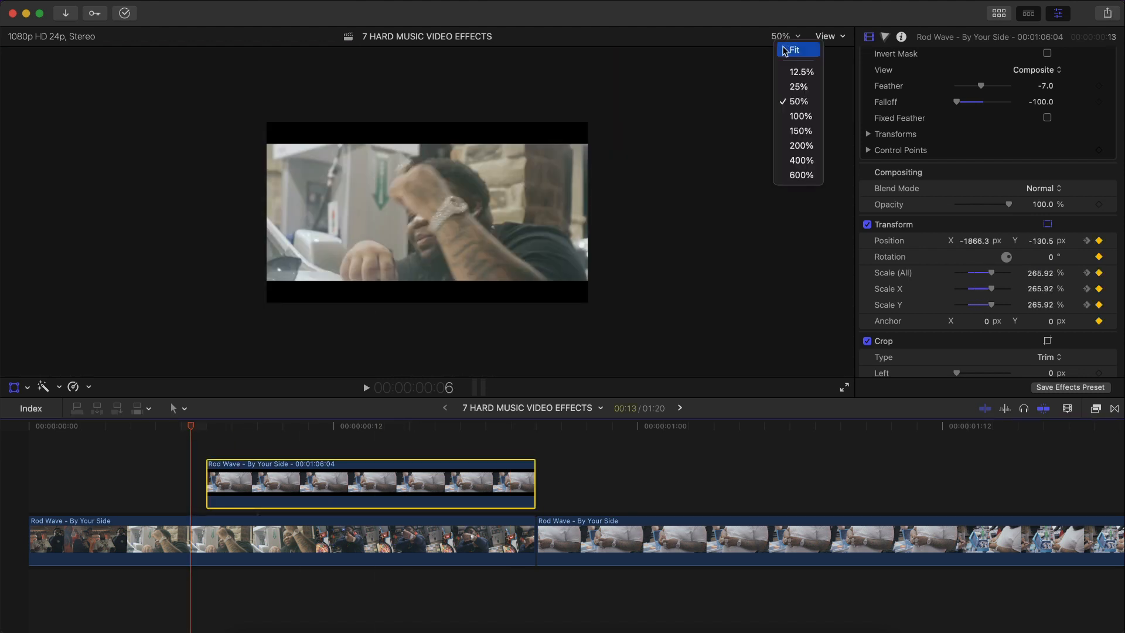
click(795, 49)
click(217, 434)
key(space)
key(space)
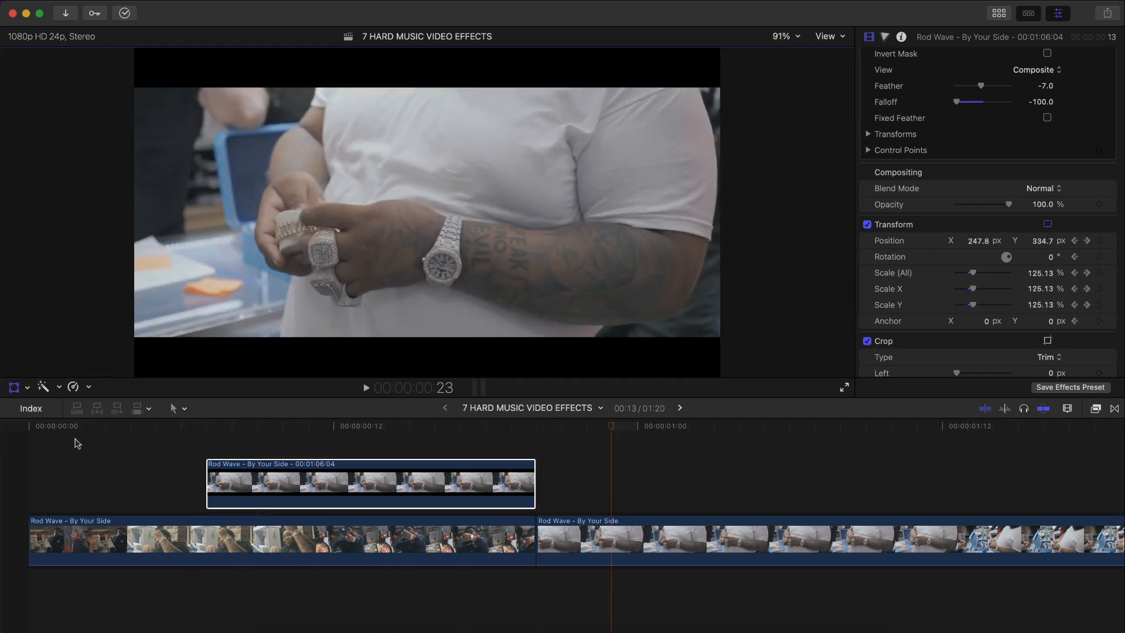
click(24, 445)
key(space)
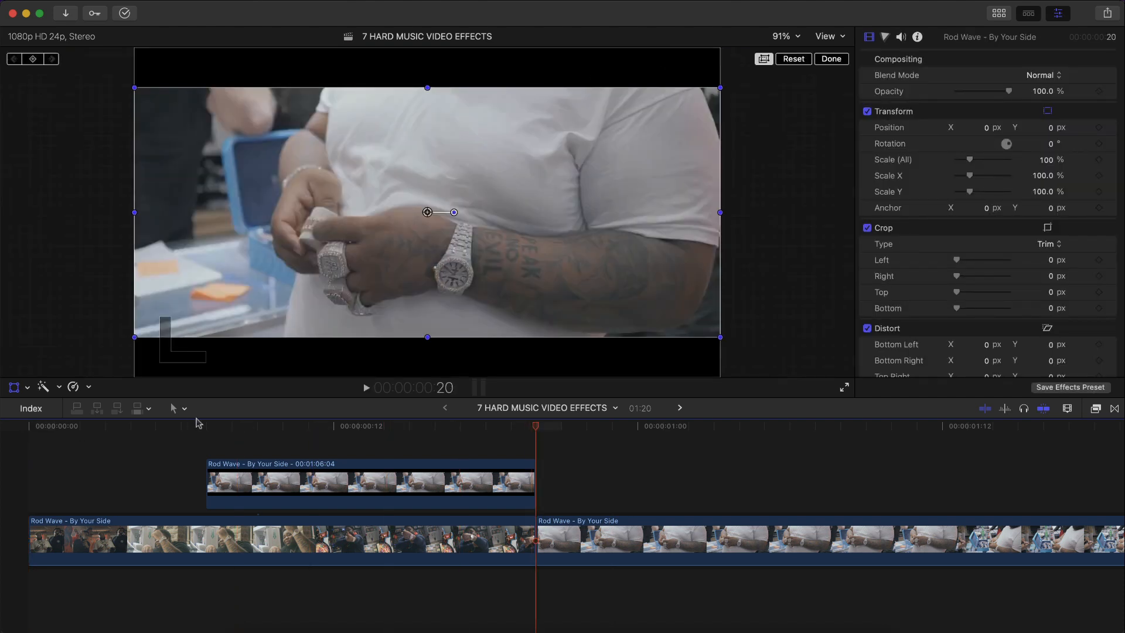
click(839, 60)
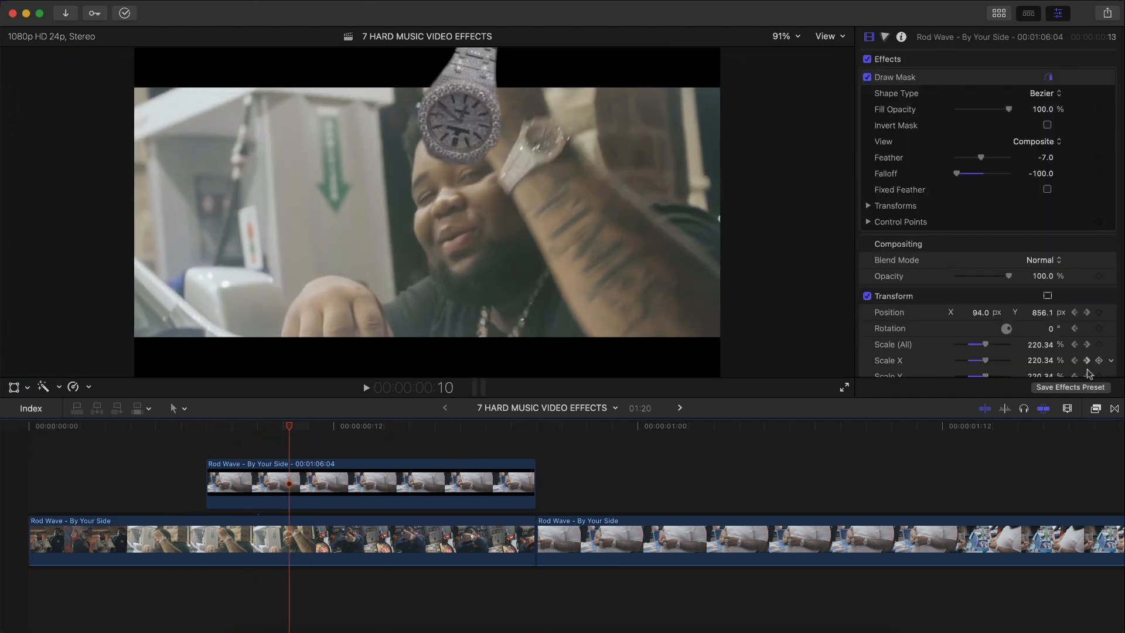
Apply the Directional blur effect to the masked watch freeze frame.
click(1094, 410)
scroll(891, 508, up, 5)
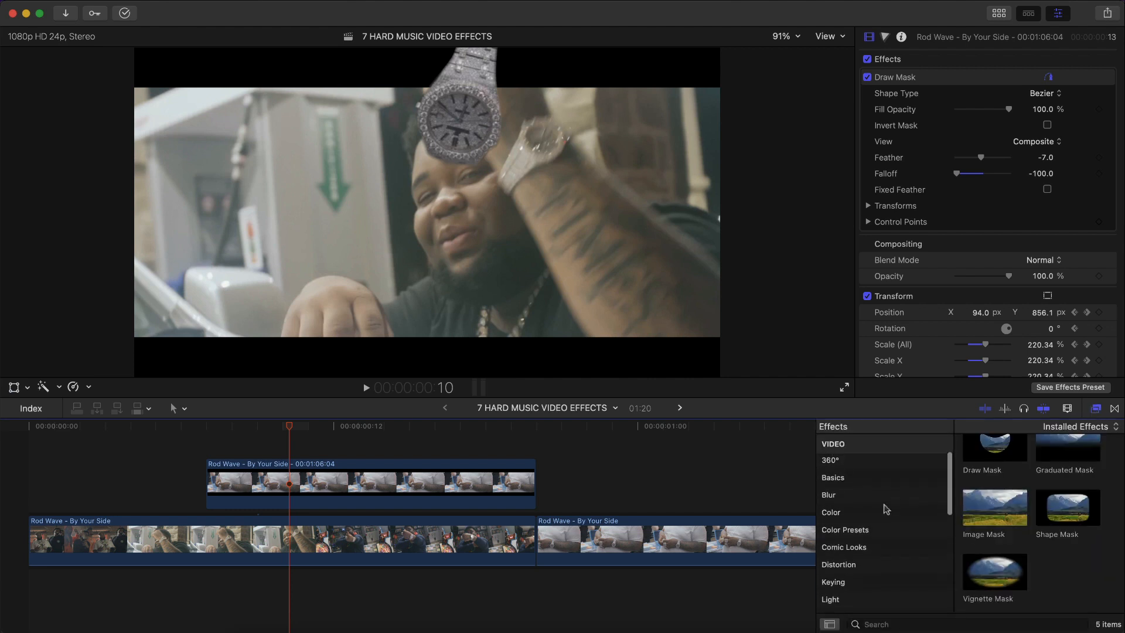
click(852, 497)
drag(1055, 463, 427, 493)
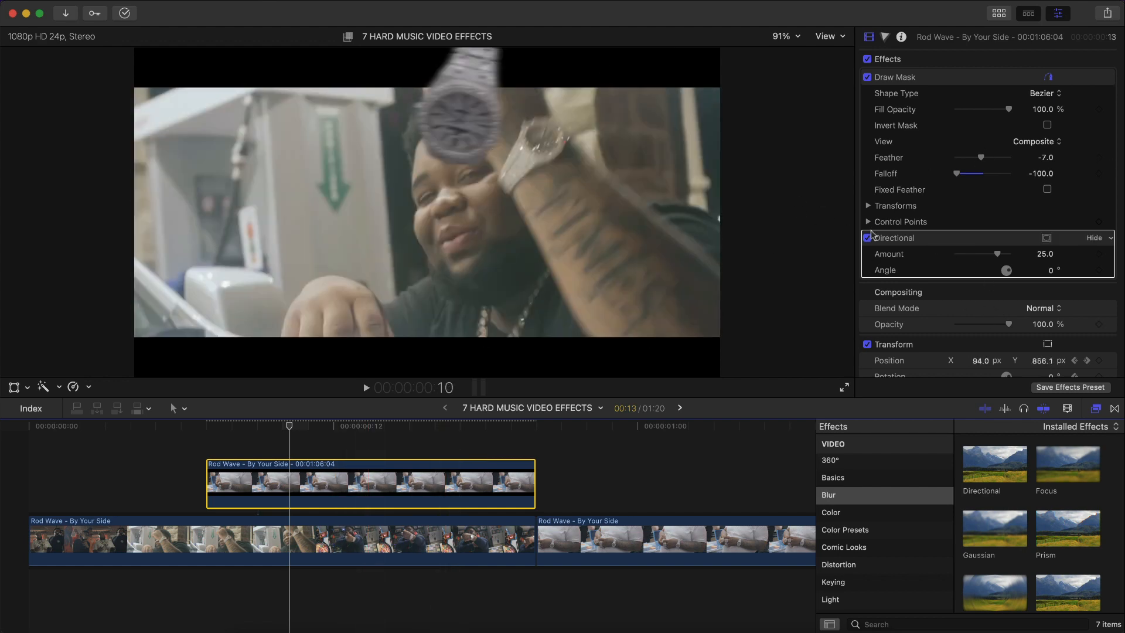
Set the Directional blur to an Amount of 69.4 and an Angle of 224.1° along the watch's movement.
click(933, 234)
drag(352, 427, 277, 426)
drag(201, 91, 164, 104)
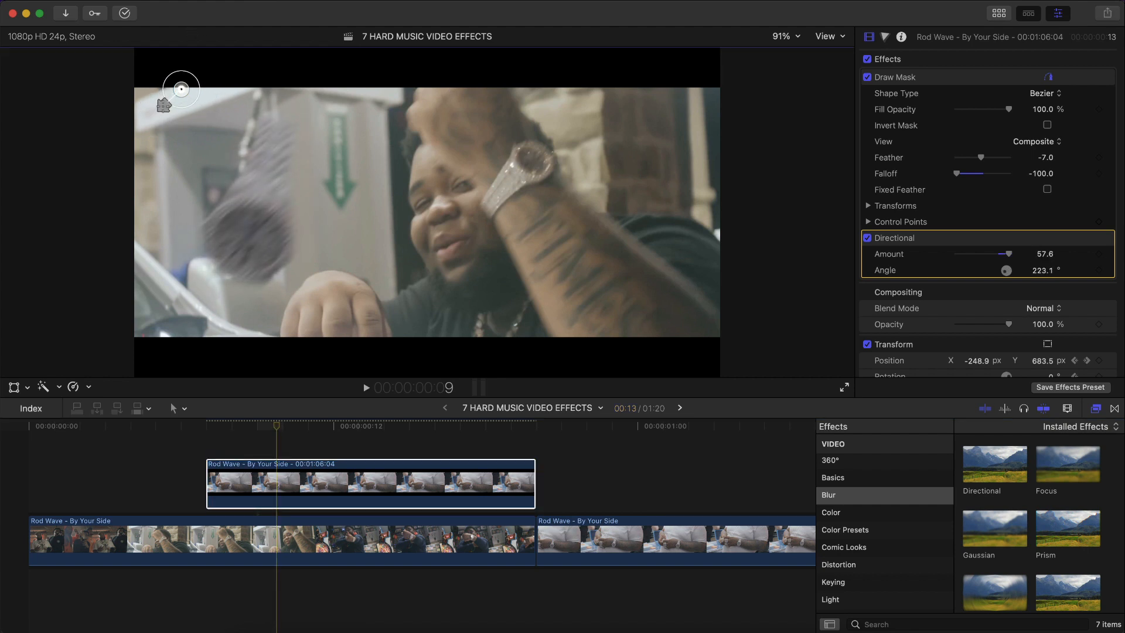
drag(164, 104, 163, 107)
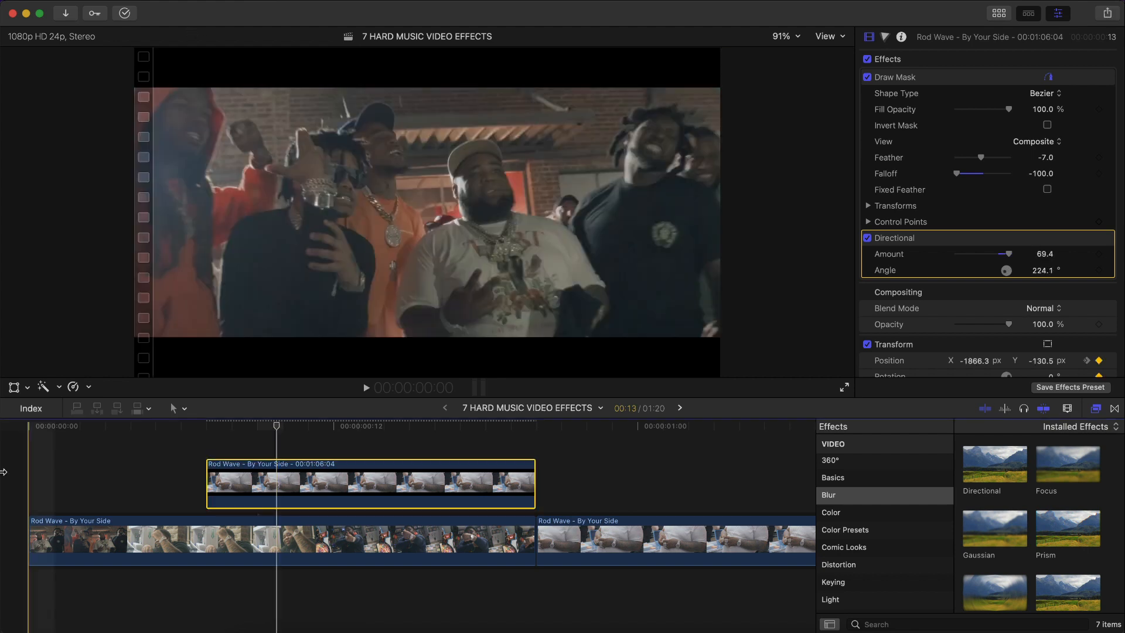
Play back the watch transition with the directional blur applied.
key(space)
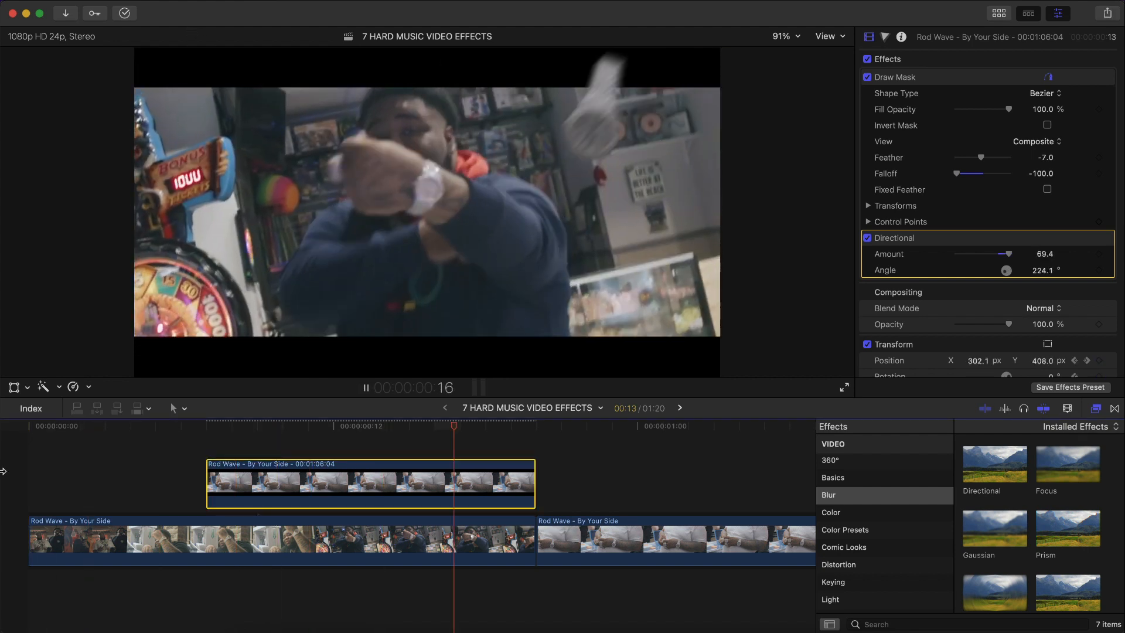
key(space)
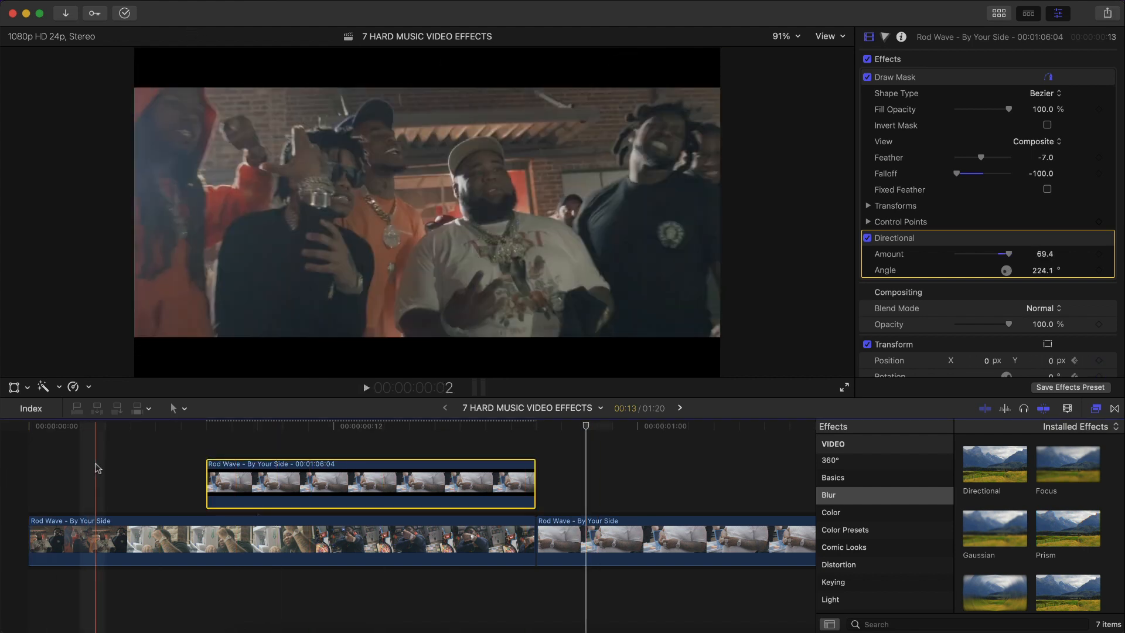
key(space)
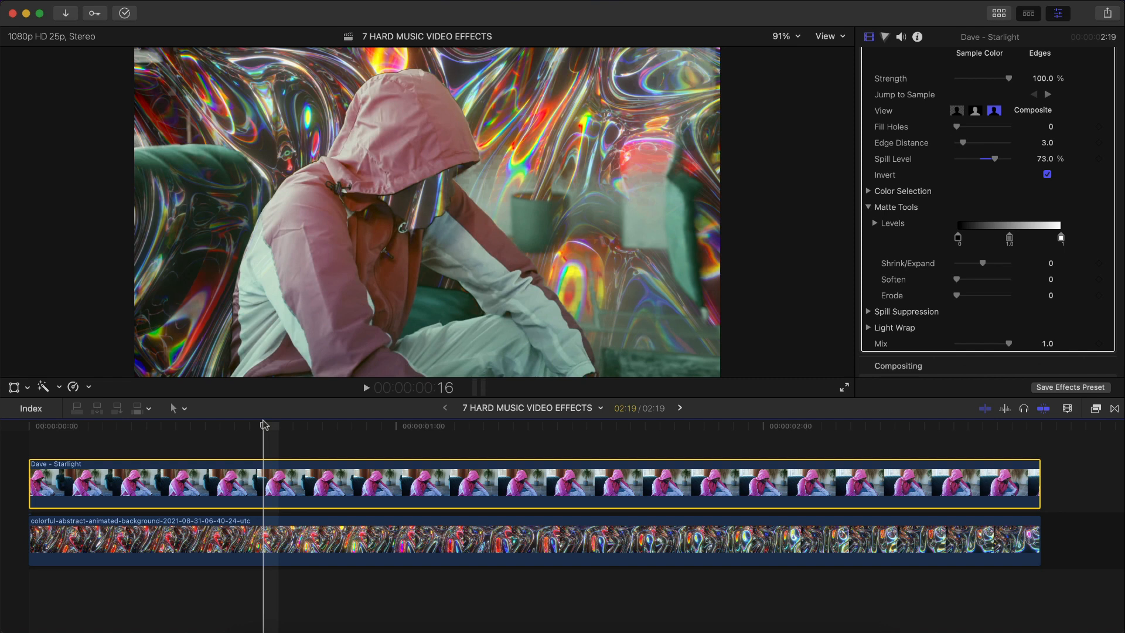
Play the keyed Dave - Starlight clip over the colorful abstract background.
key(space)
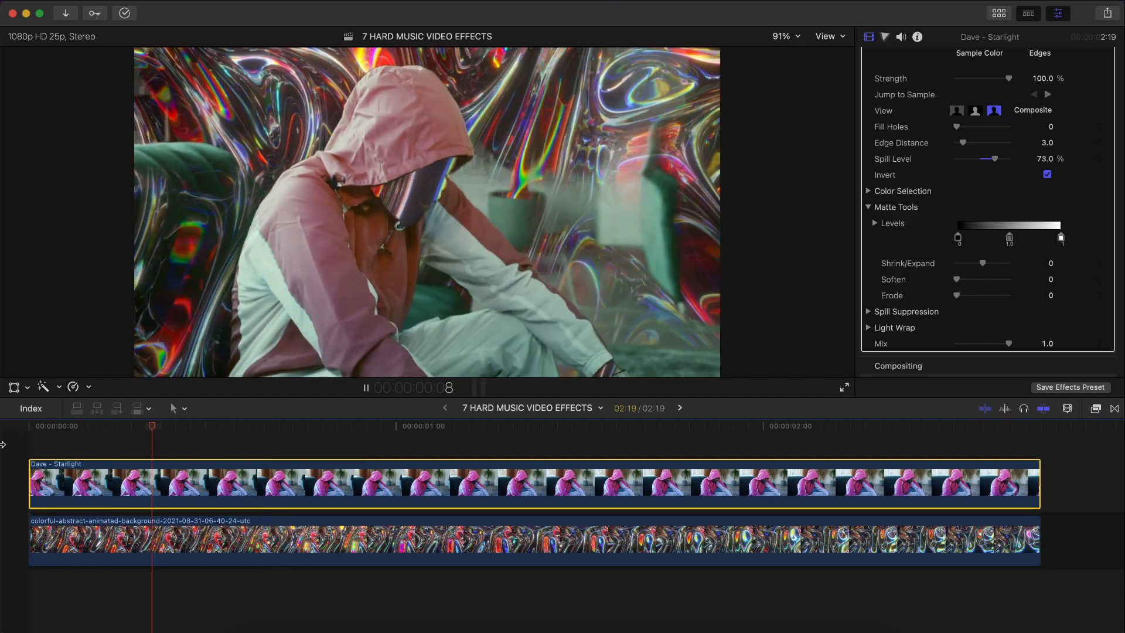
click(226, 426)
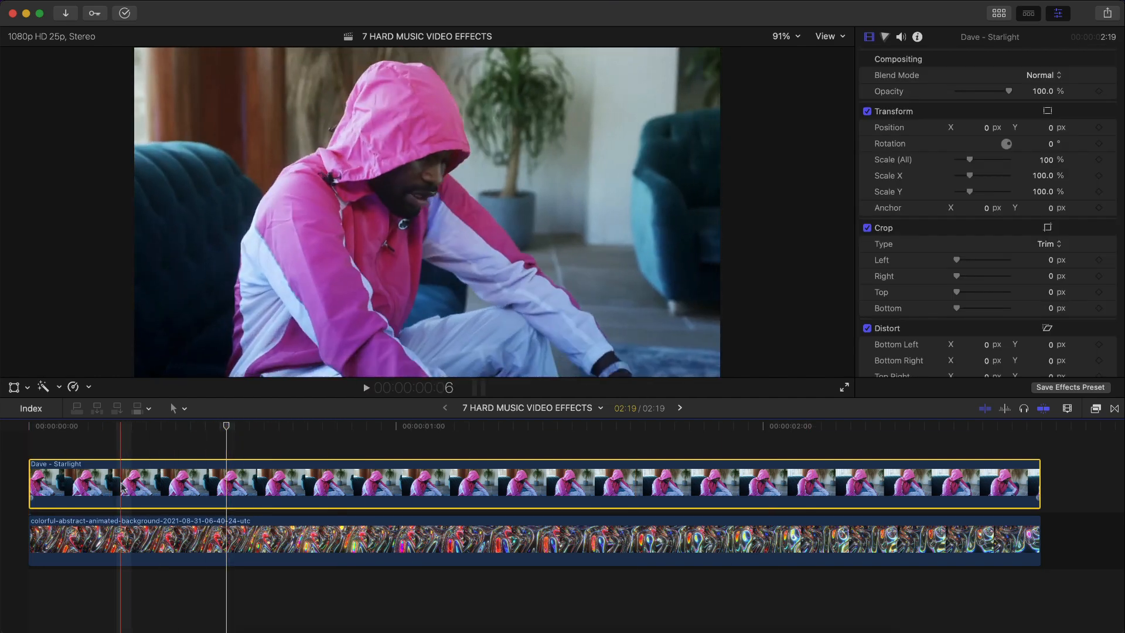
Disable the unkeyed Dave - Starlight clip and play the colorful abstract background beneath it.
key(v)
key(space)
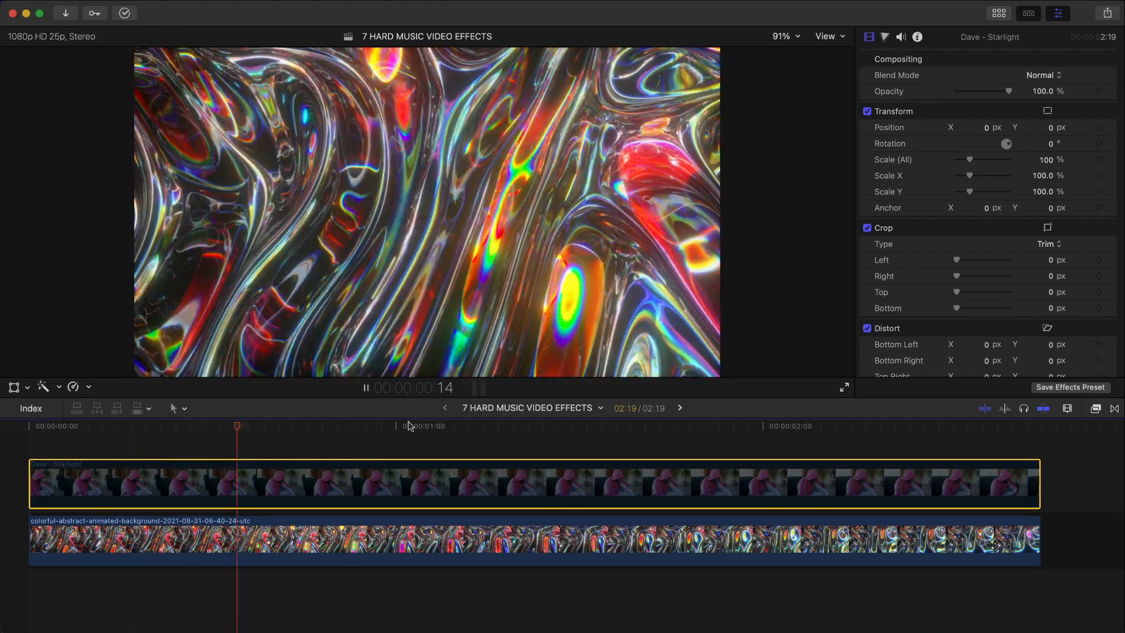
key(space)
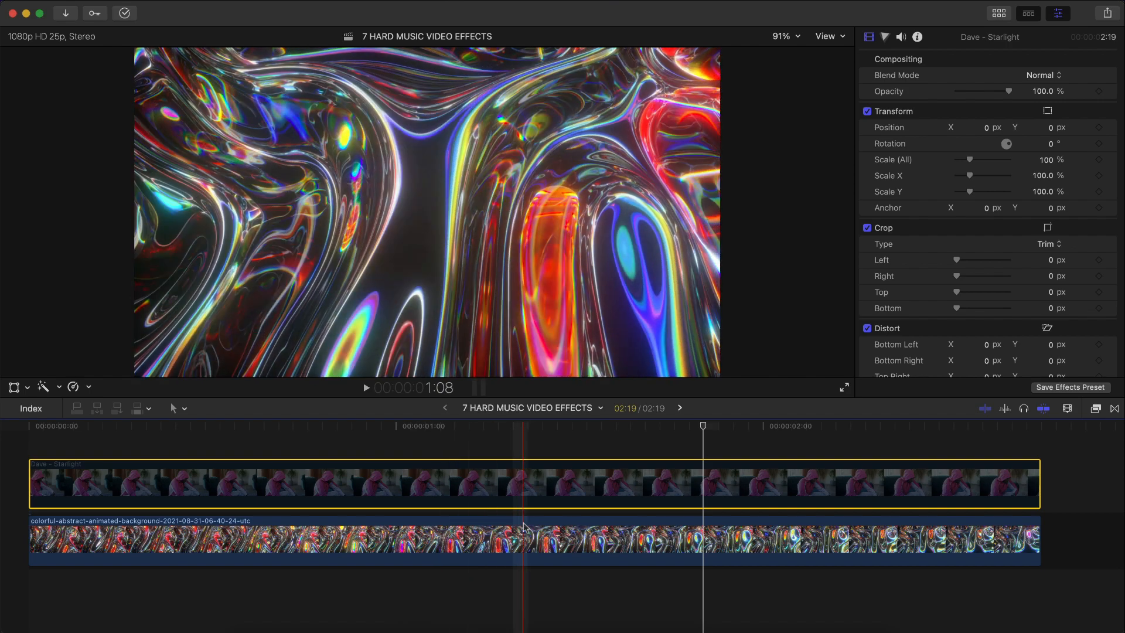
key(space)
key(space)
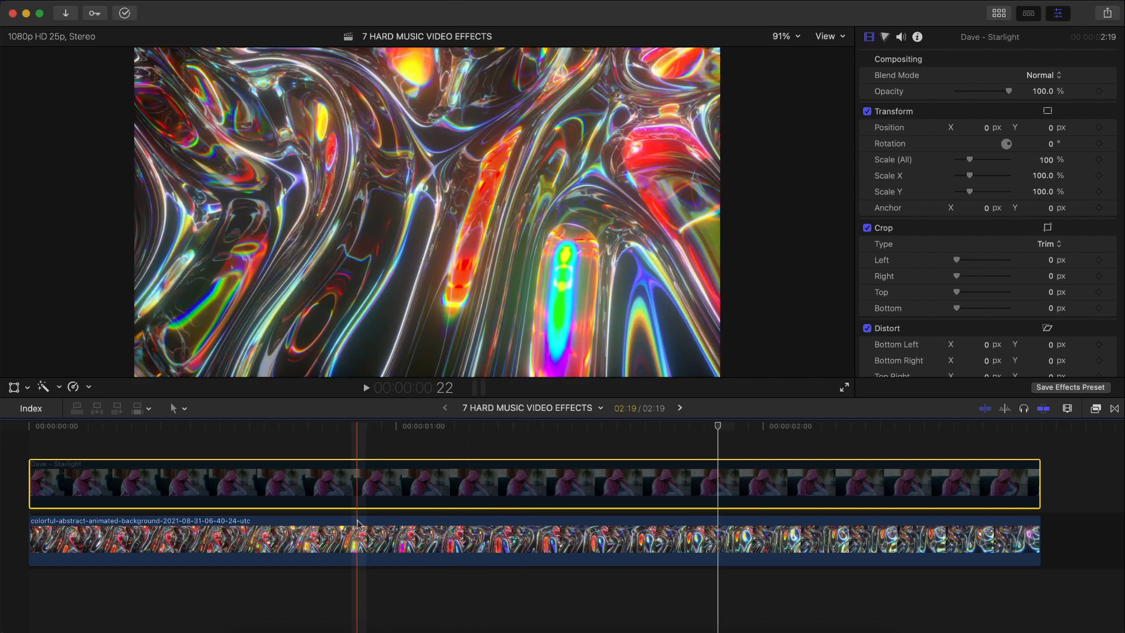
Play the colorful abstract background on its own from different points near the start of the timeline.
key(space)
key(space)
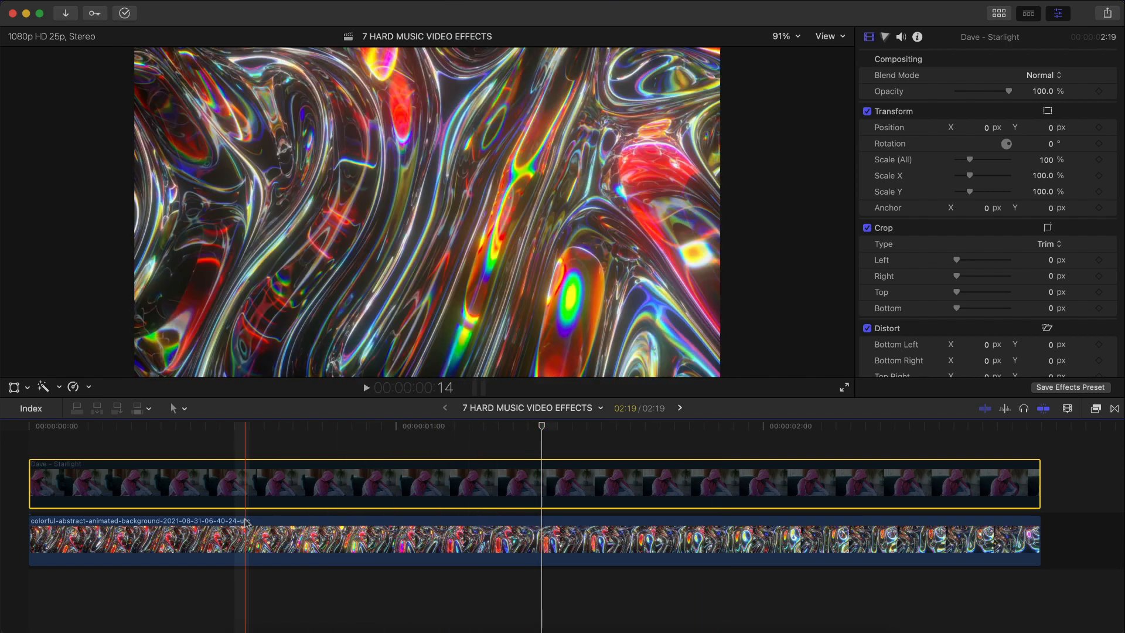
key(space)
key(space)
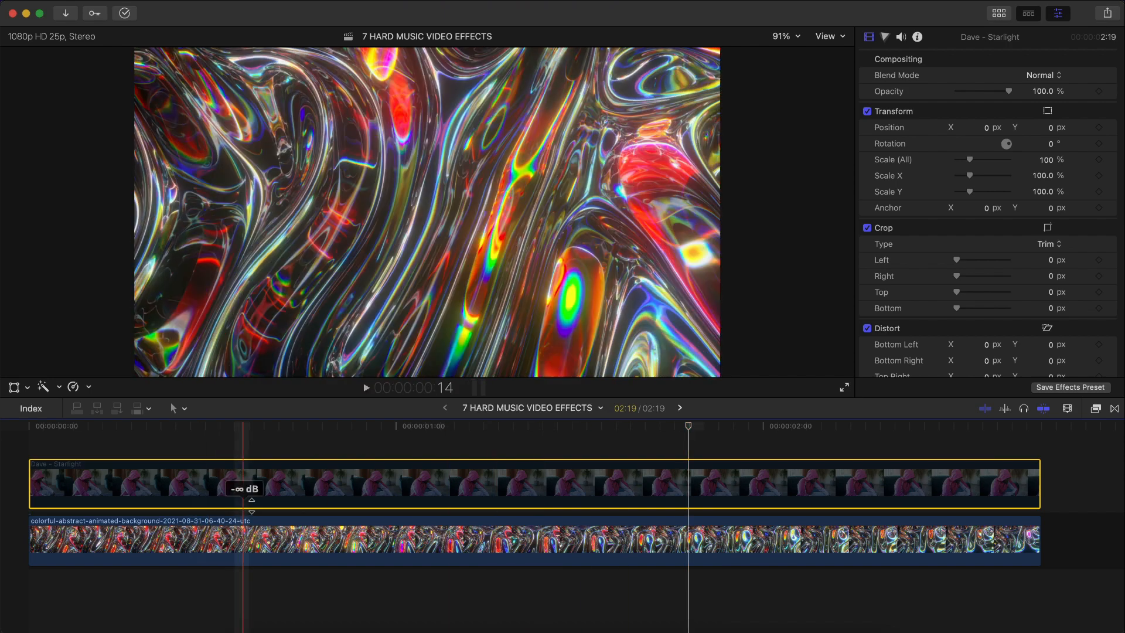
Re-enable the Dave - Starlight clip above the abstract background and play it, toggling its visibility to compare.
key(v)
key(space)
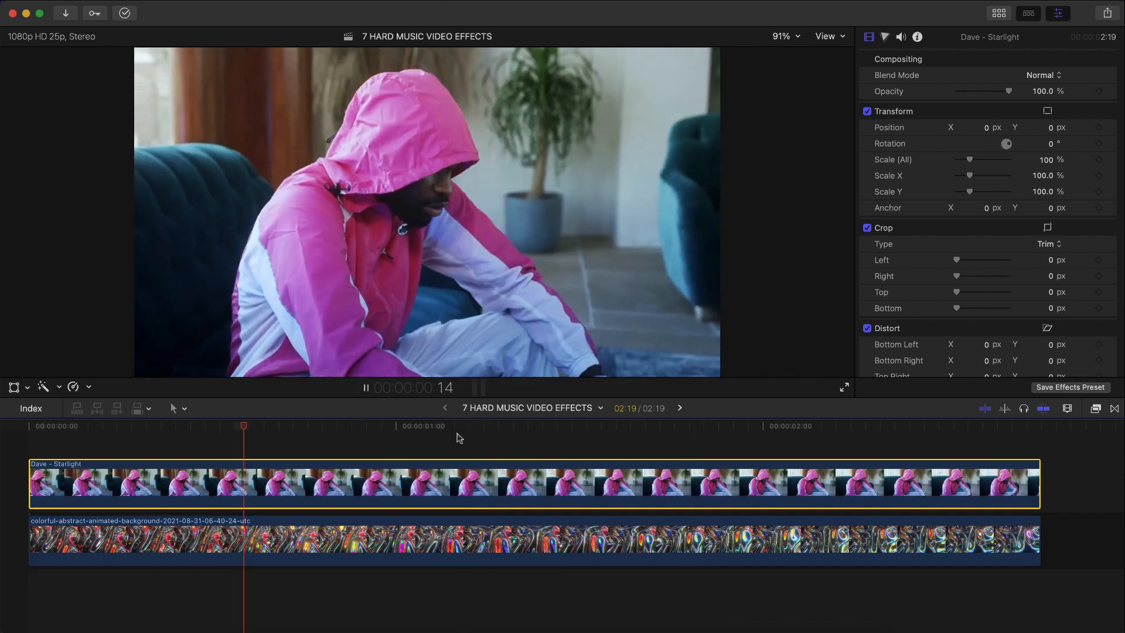
key(space)
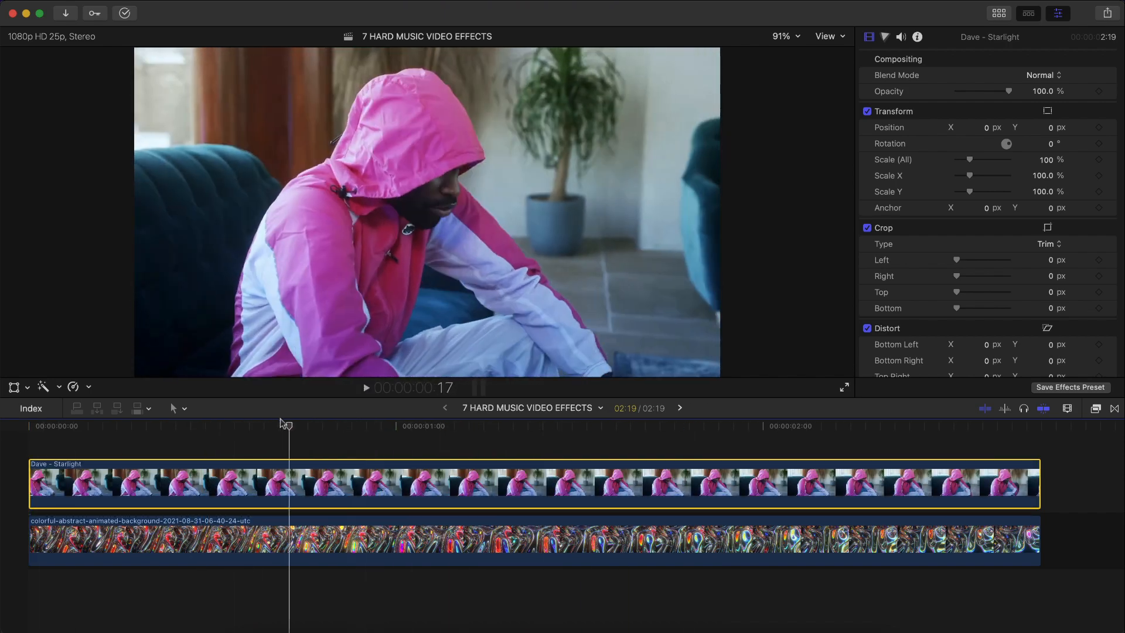
click(459, 458)
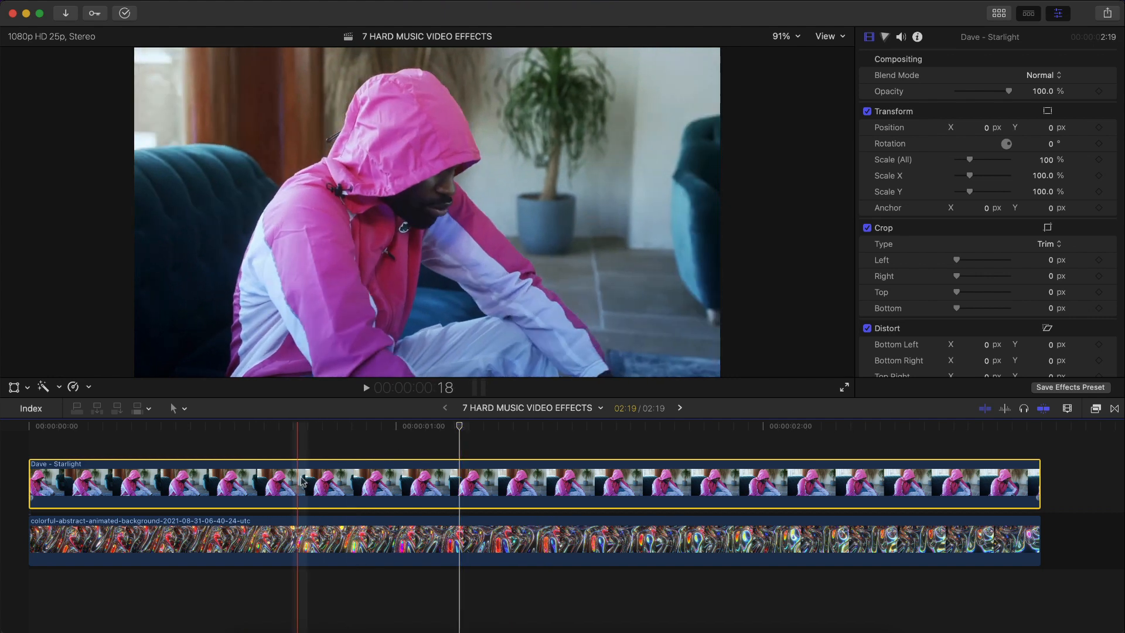
key(v)
key(v)
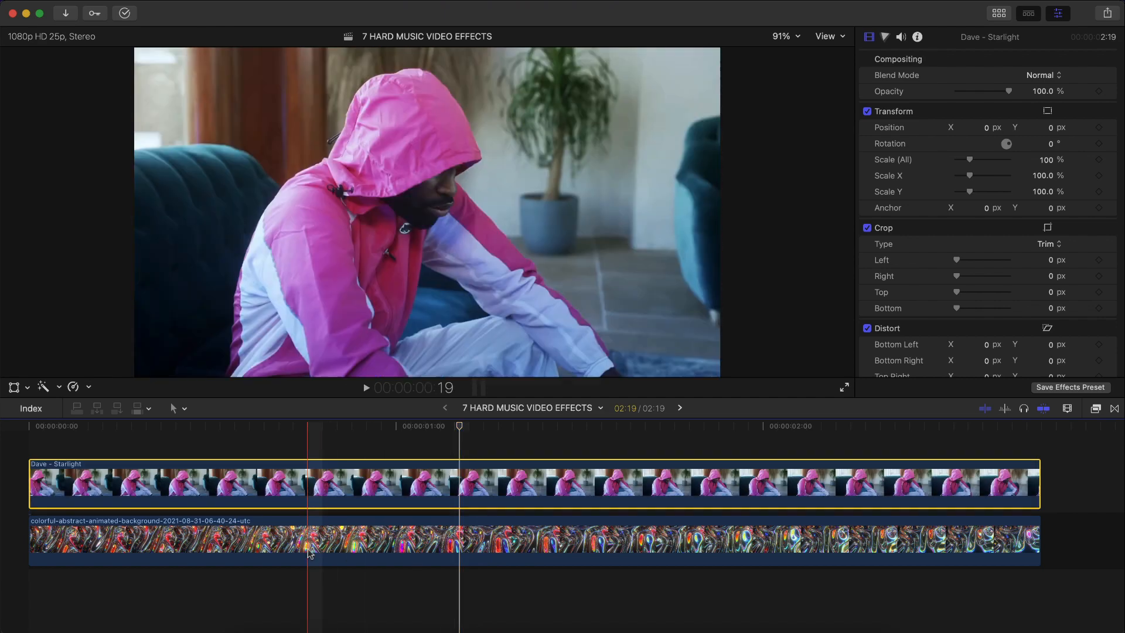
Apply the Keyer effect from the Keying category to the Dave - Starlight clip.
click(218, 426)
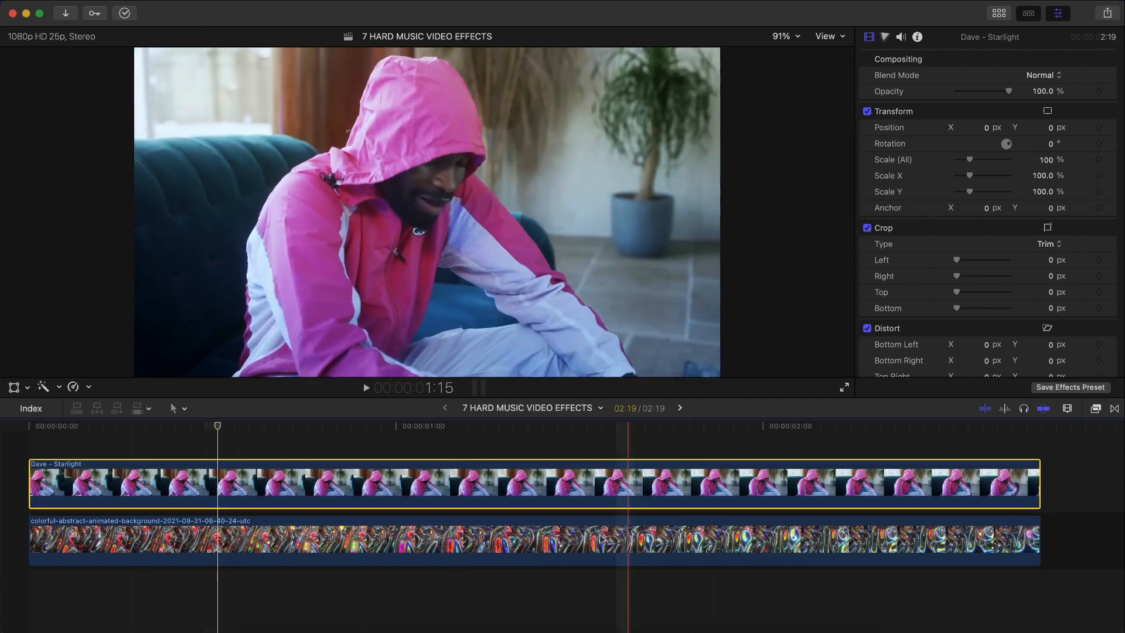
click(1096, 410)
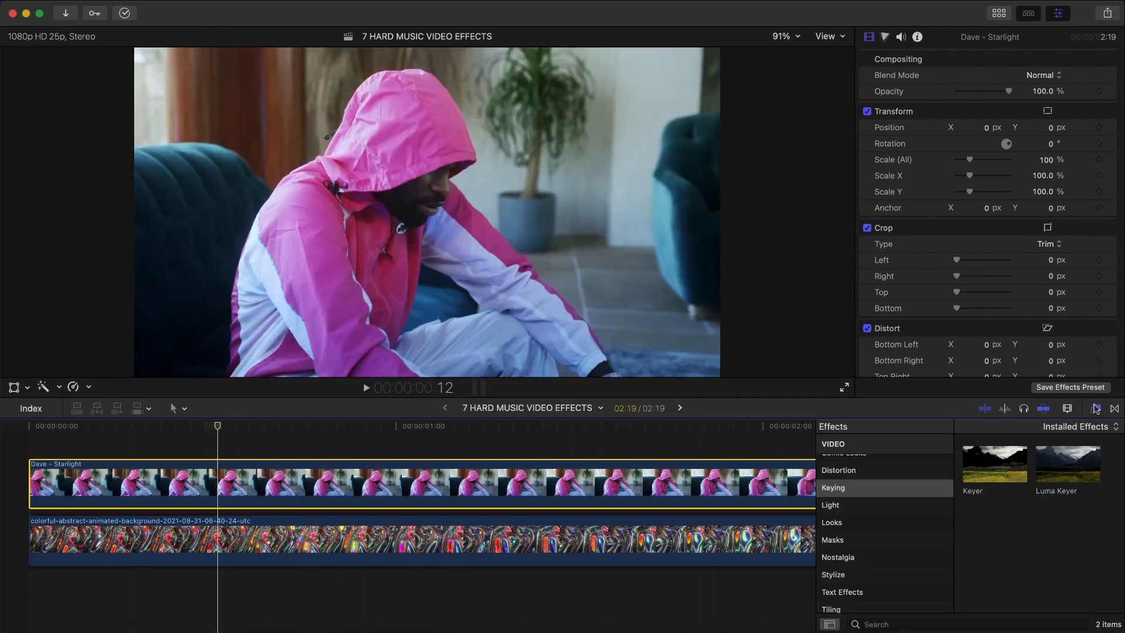
click(836, 489)
drag(973, 466, 709, 482)
click(1096, 410)
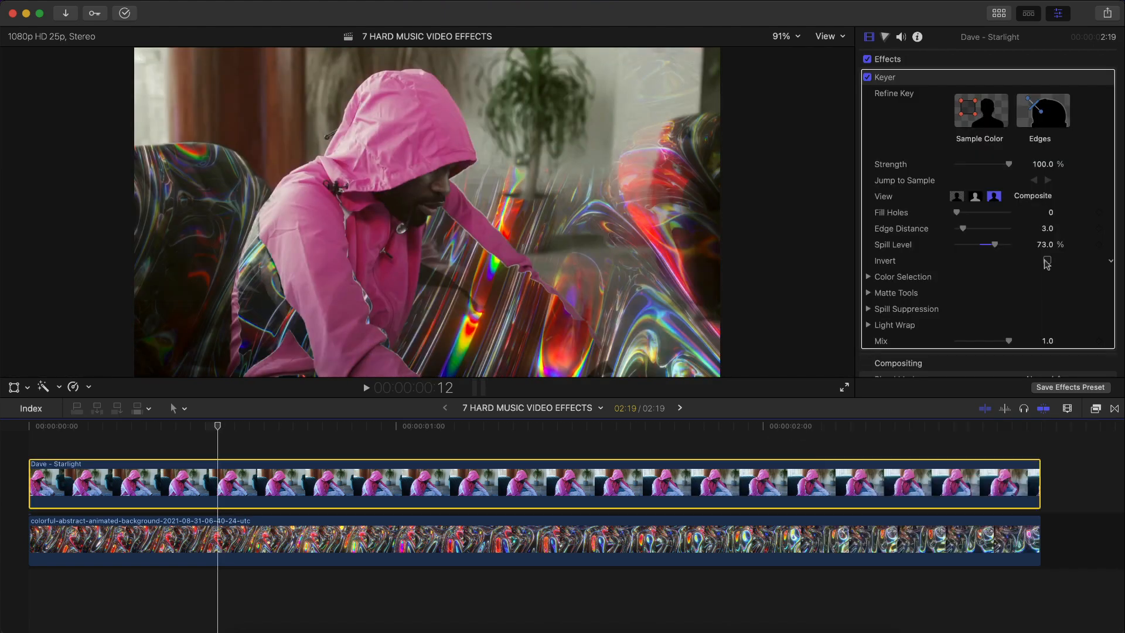
Try inverting the automatic key on the Dave - Starlight clip and scrub through the timeline to check it.
click(1047, 260)
click(276, 426)
drag(277, 427, 360, 432)
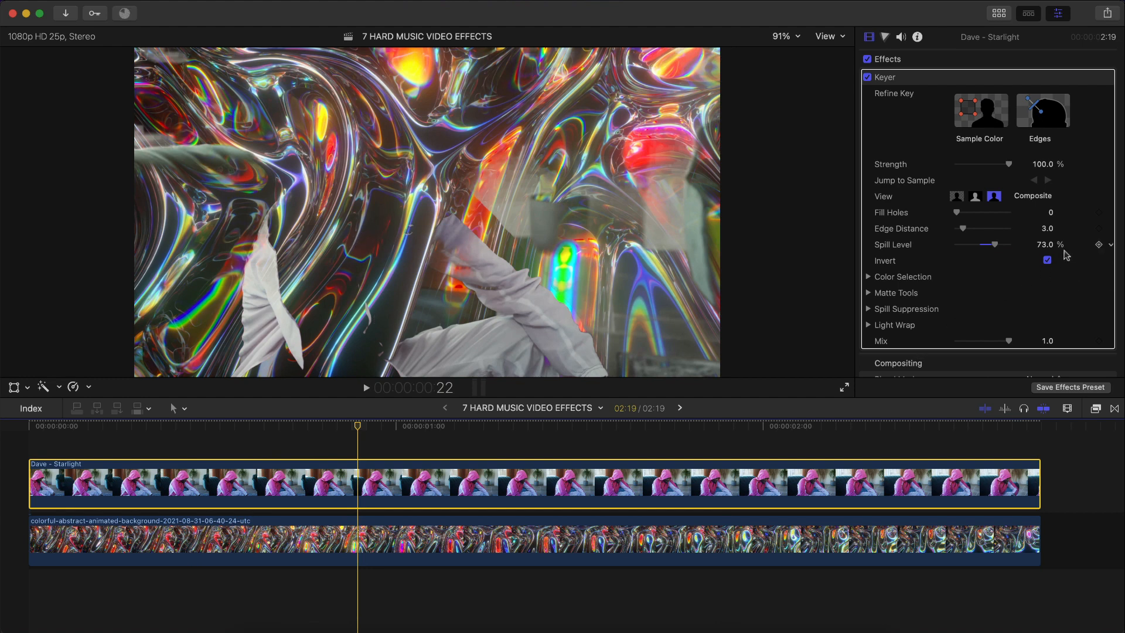
click(1047, 260)
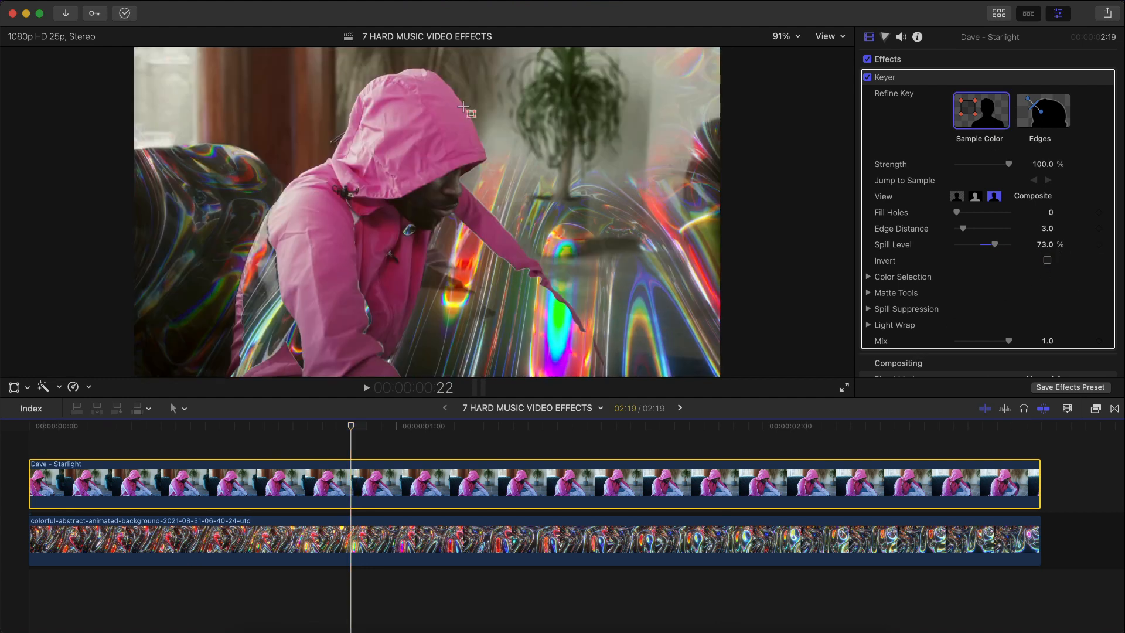
Sample the pink of the hood as the Keyer's key color and invert the key.
drag(432, 115, 409, 129)
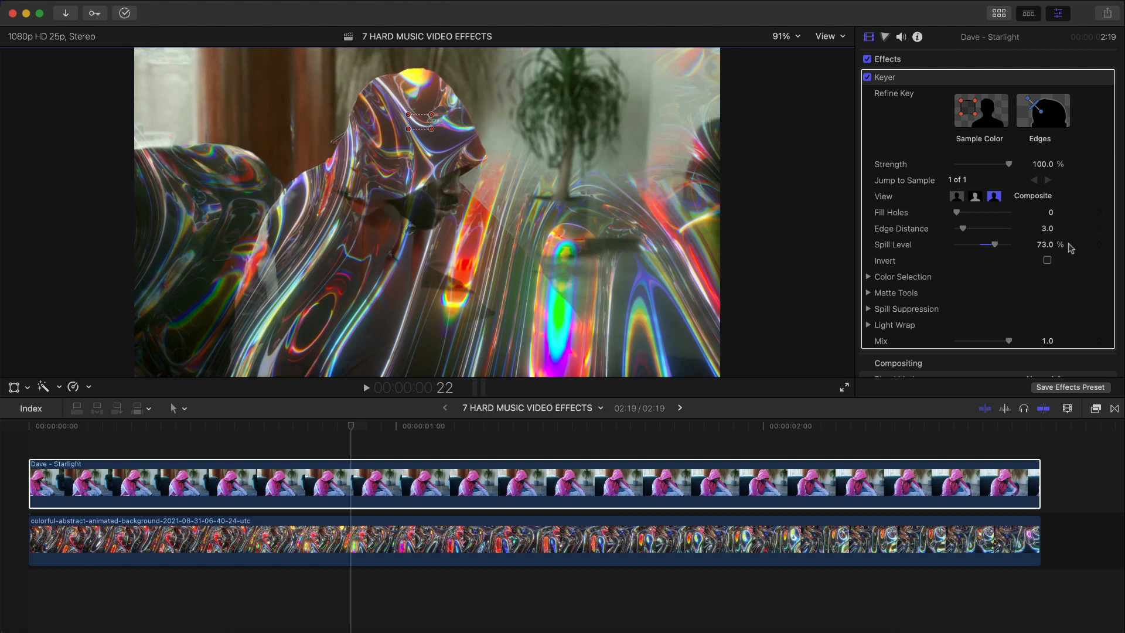
click(1047, 261)
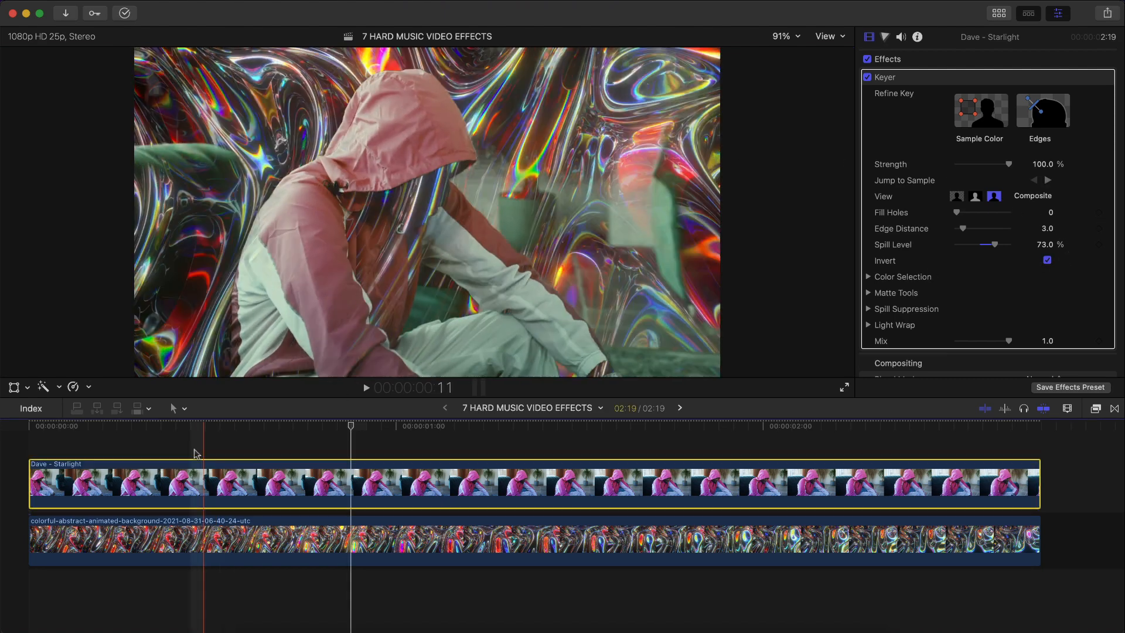
Play back the inverted key of the Dave - Starlight clip over the abstract background.
key(space)
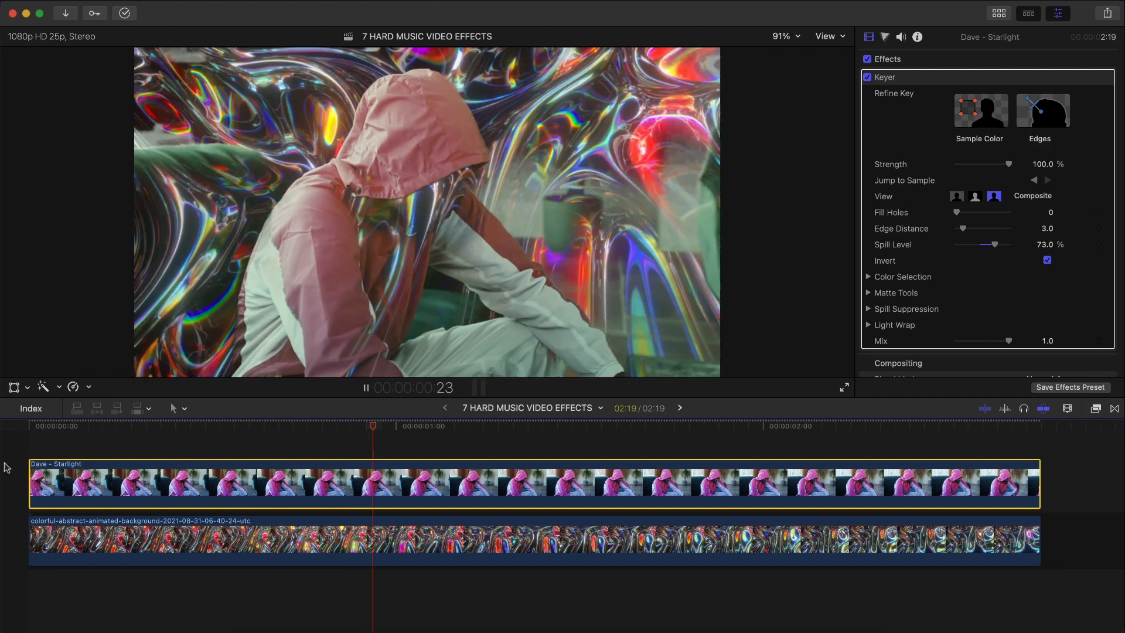
key(space)
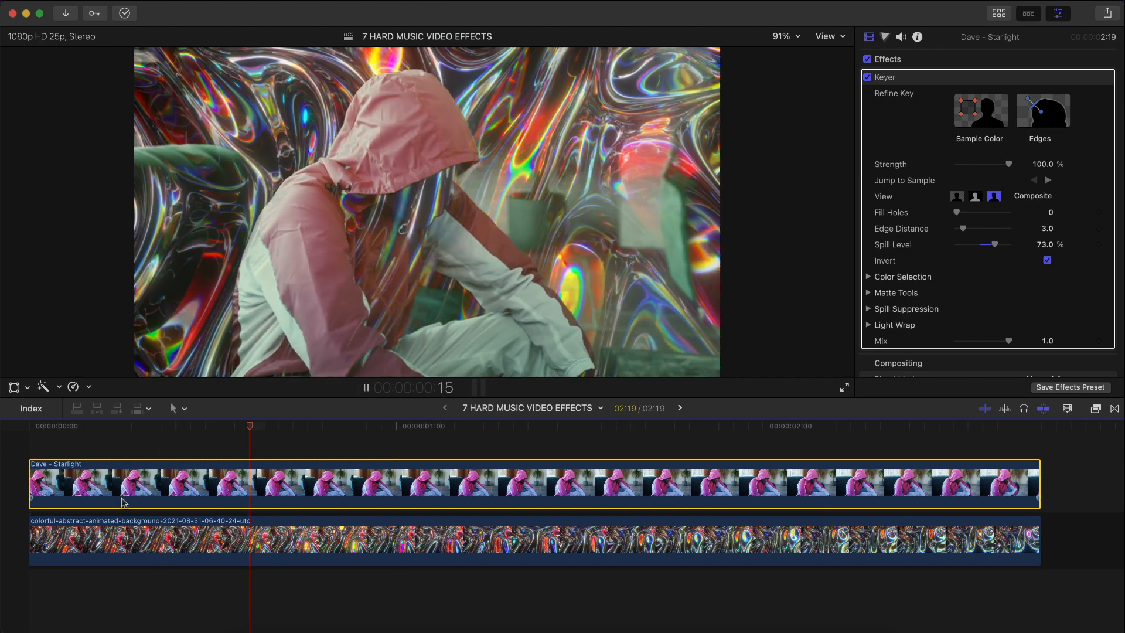
key(space)
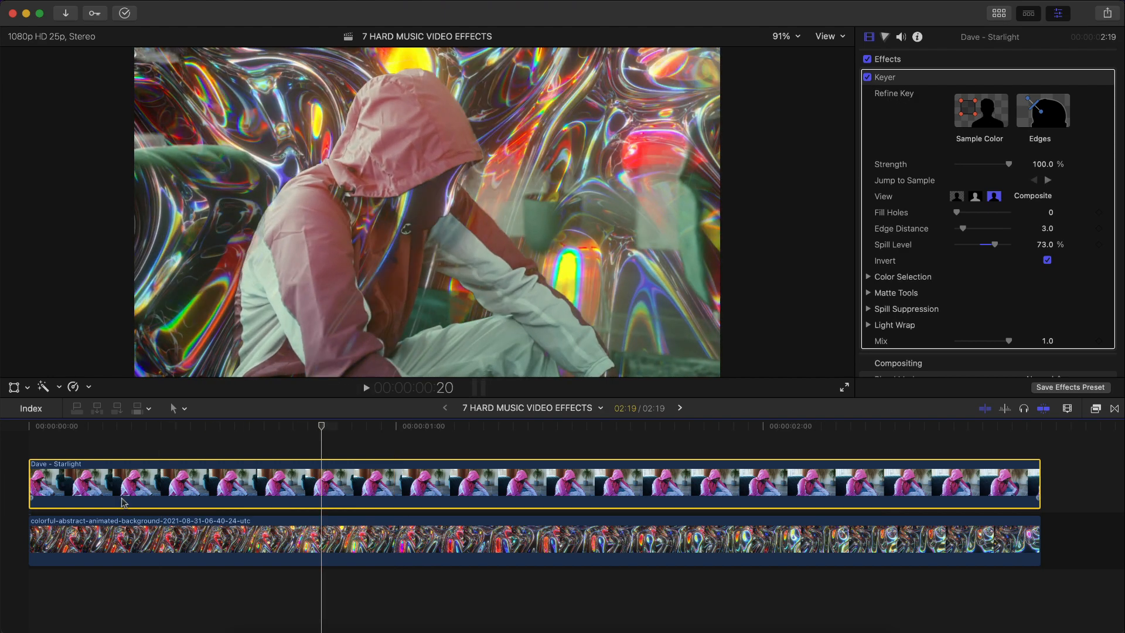